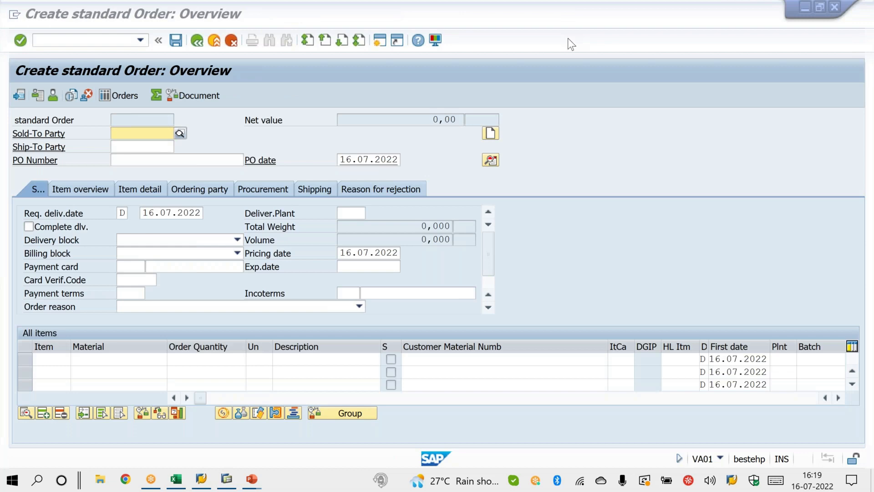
drag(105, 132, 136, 114)
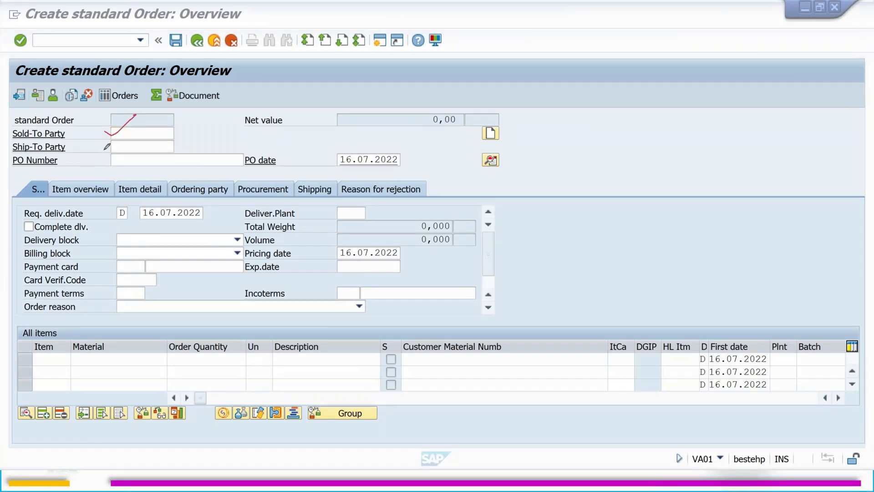
drag(99, 149, 135, 124)
drag(97, 159, 133, 146)
drag(318, 160, 367, 144)
drag(235, 119, 285, 102)
drag(104, 212, 153, 180)
drag(34, 225, 63, 208)
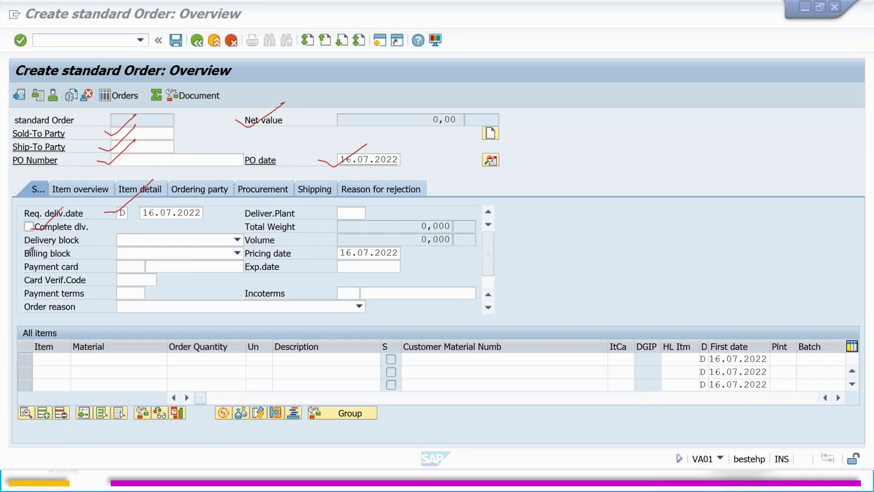
drag(19, 243, 53, 217)
drag(21, 254, 58, 228)
drag(21, 292, 60, 266)
drag(240, 292, 266, 283)
drag(318, 288, 328, 292)
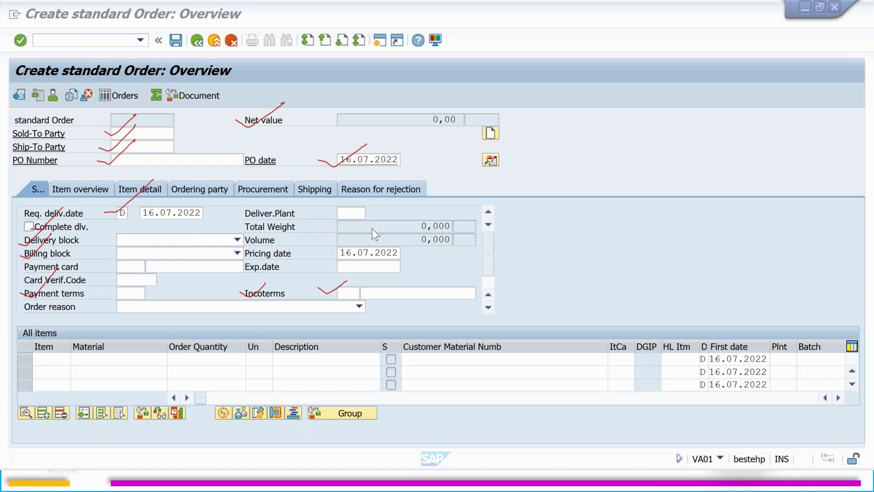
key(Escape)
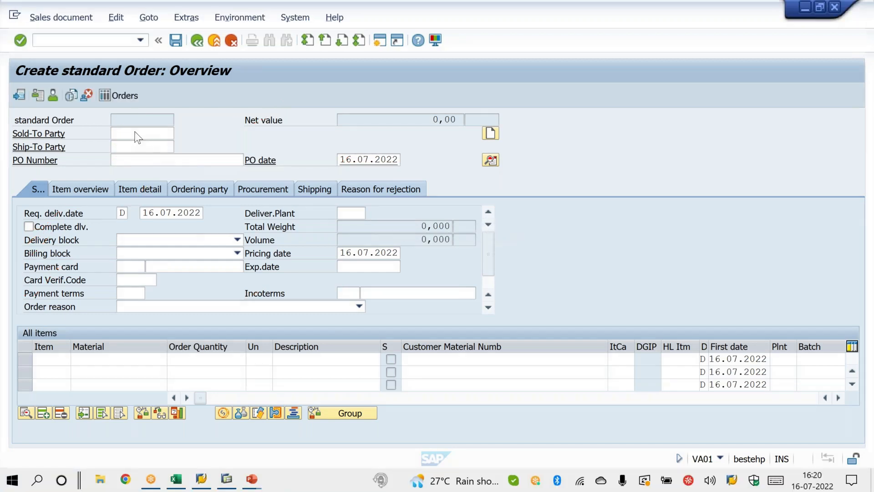
Step: Enter the customer number as the sold-to party so the customer's data fills the standard order header
click(135, 133)
text(25)
key(Return)
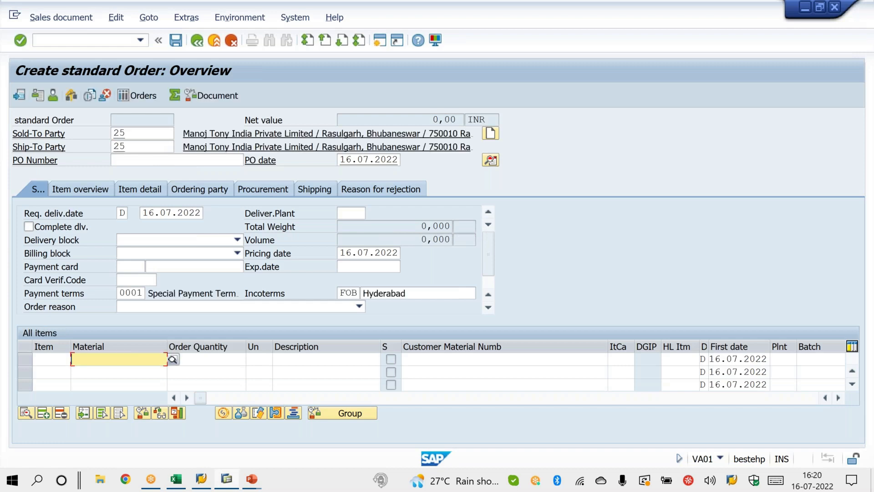
drag(132, 132, 114, 133)
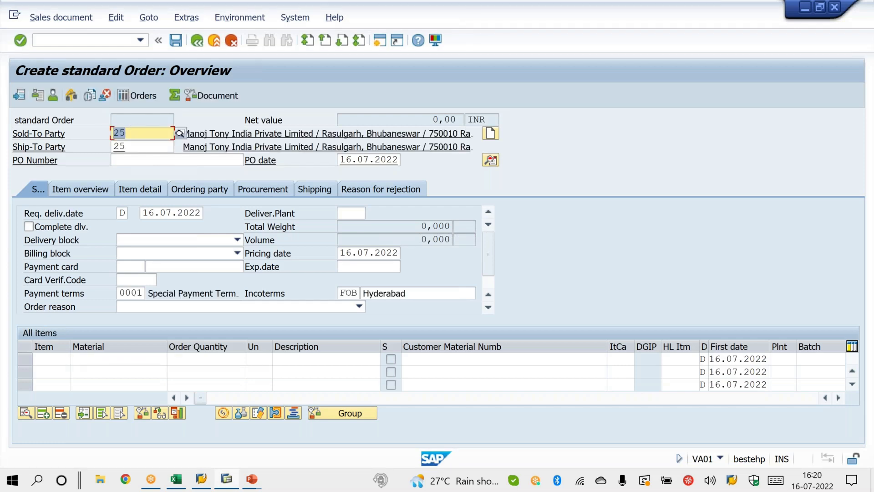
Step: Add material X and material Y as order items, each with an order quantity of 1
click(117, 359)
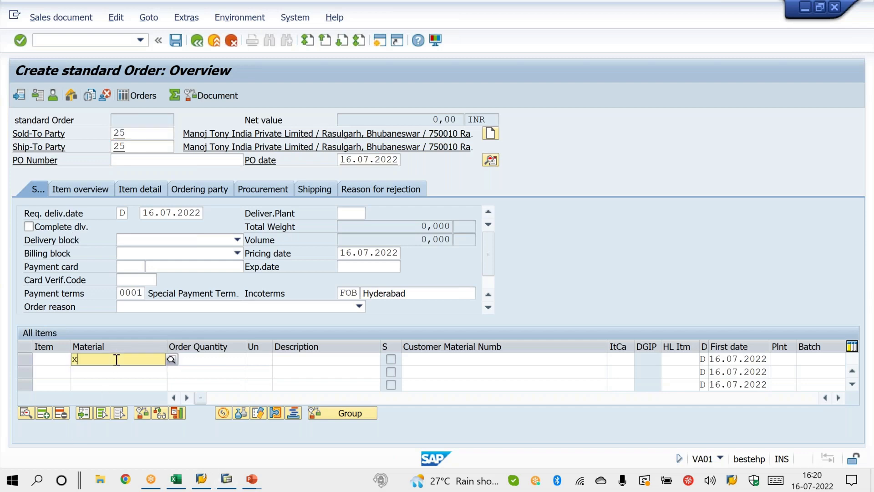
text(x)
key(Tab)
text(1)
click(116, 374)
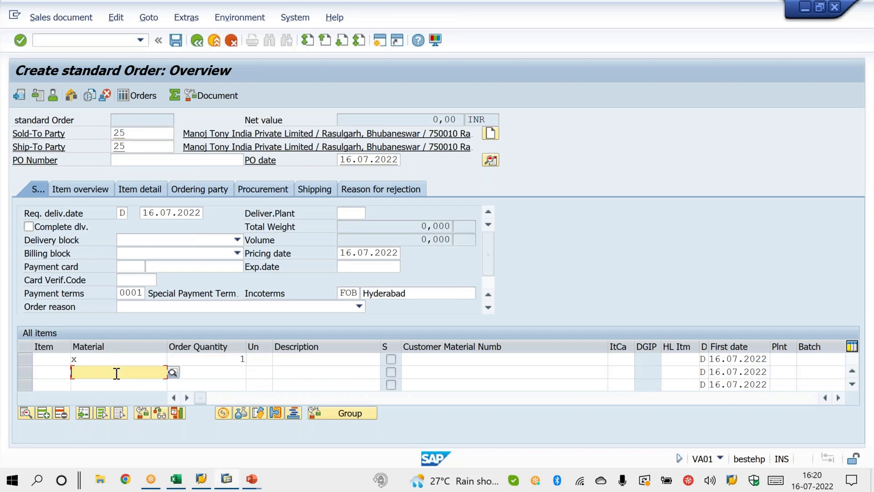
text(y)
key(Tab)
text(1)
key(Return)
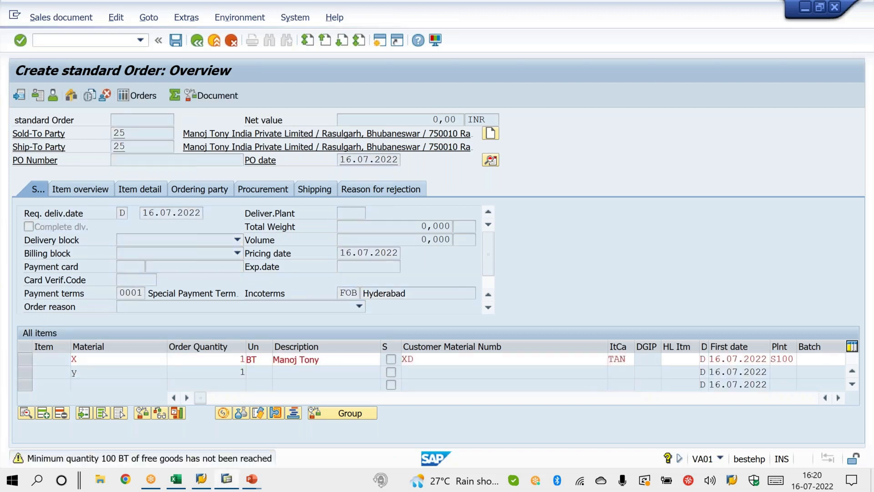
key(Return)
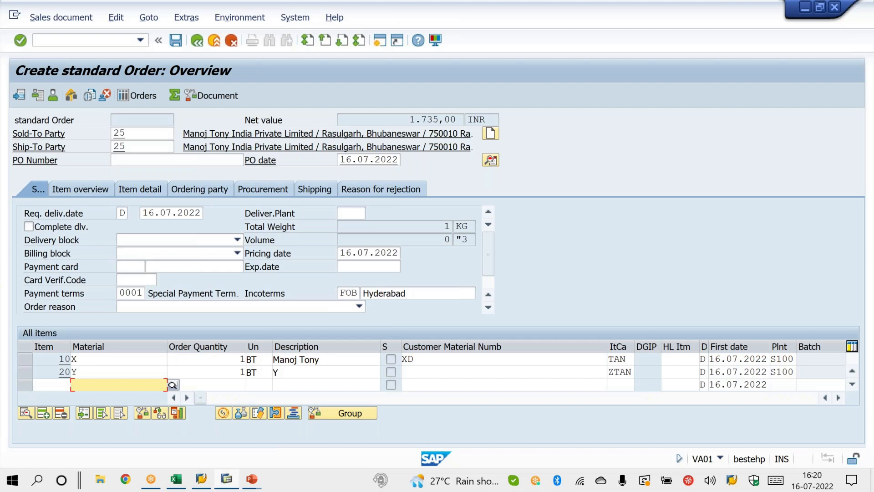
click(563, 35)
mouse_move(129, 119)
mouse_down()
mouse_move(112, 165)
mouse_move(91, 117)
mouse_up()
mouse_move(80, 327)
mouse_down()
mouse_move(52, 362)
mouse_move(58, 376)
mouse_up()
mouse_move(200, 207)
mouse_down()
mouse_move(157, 237)
mouse_move(191, 187)
mouse_up()
drag(132, 216, 167, 189)
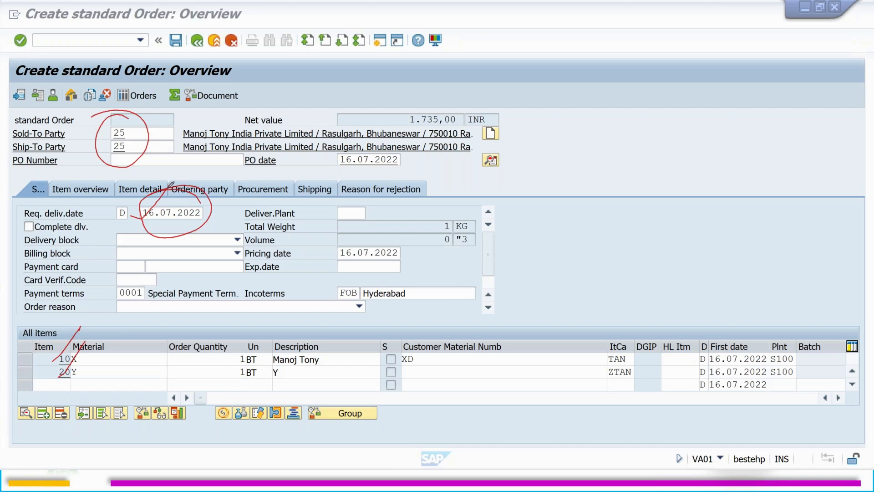
drag(120, 211, 143, 220)
drag(82, 336, 69, 340)
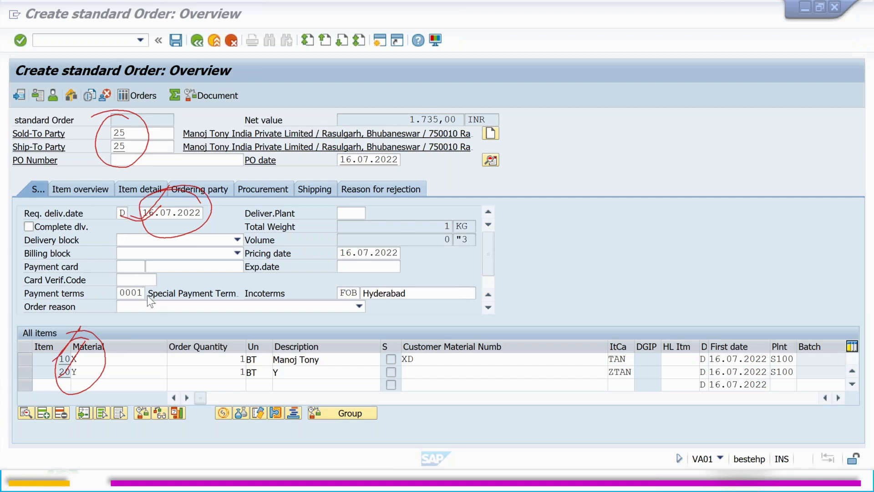
key(Escape)
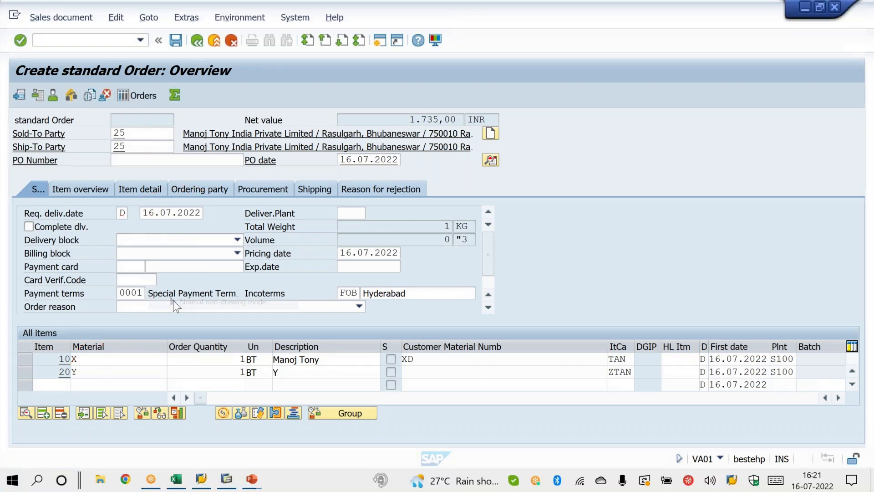
click(564, 36)
mouse_move(8, 60)
mouse_down()
mouse_move(350, 57)
mouse_move(546, 71)
mouse_move(556, 313)
mouse_move(18, 333)
mouse_move(10, 204)
mouse_move(16, 59)
mouse_up()
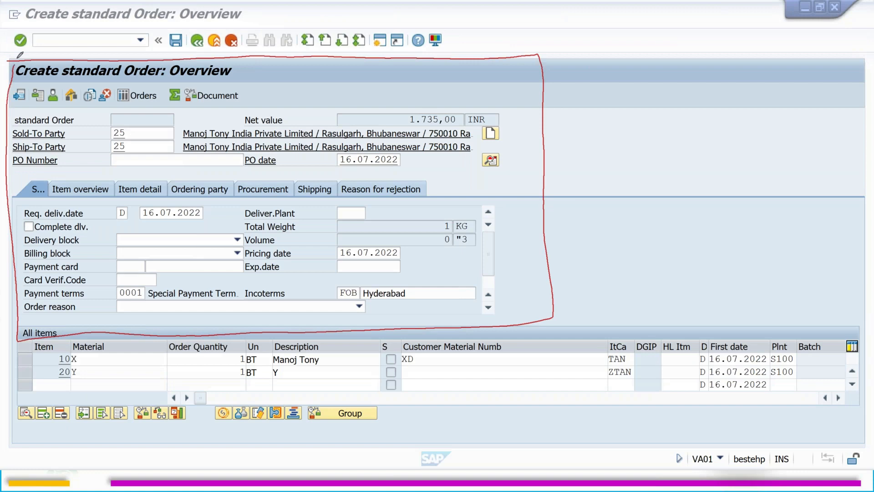
mouse_move(410, 235)
mouse_down()
mouse_move(439, 253)
mouse_move(475, 204)
mouse_move(499, 204)
mouse_move(560, 155)
mouse_move(566, 165)
mouse_up()
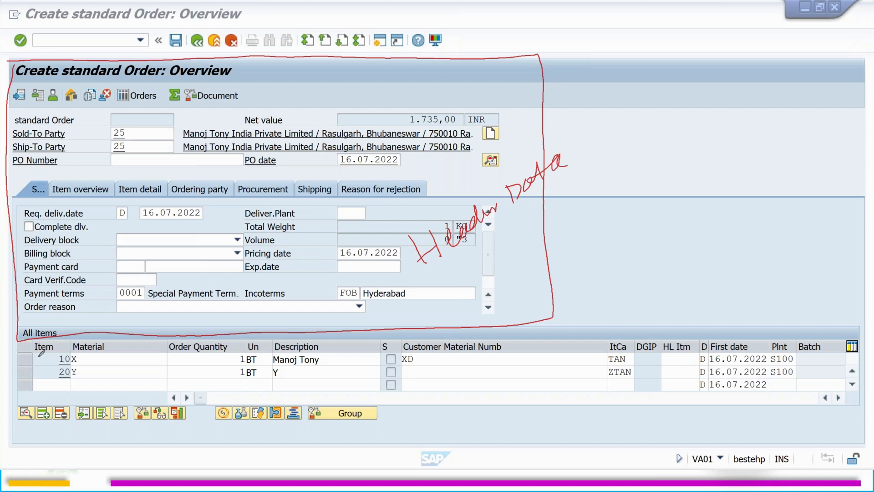
drag(21, 331, 22, 396)
mouse_move(30, 332)
mouse_down()
mouse_move(240, 304)
mouse_move(601, 299)
mouse_move(366, 421)
mouse_move(18, 391)
mouse_up()
mouse_move(13, 340)
mouse_down()
mouse_move(704, 314)
mouse_move(837, 395)
mouse_move(587, 393)
mouse_move(67, 424)
mouse_move(36, 435)
mouse_up()
drag(535, 322, 578, 288)
drag(595, 252, 607, 273)
drag(609, 257, 711, 188)
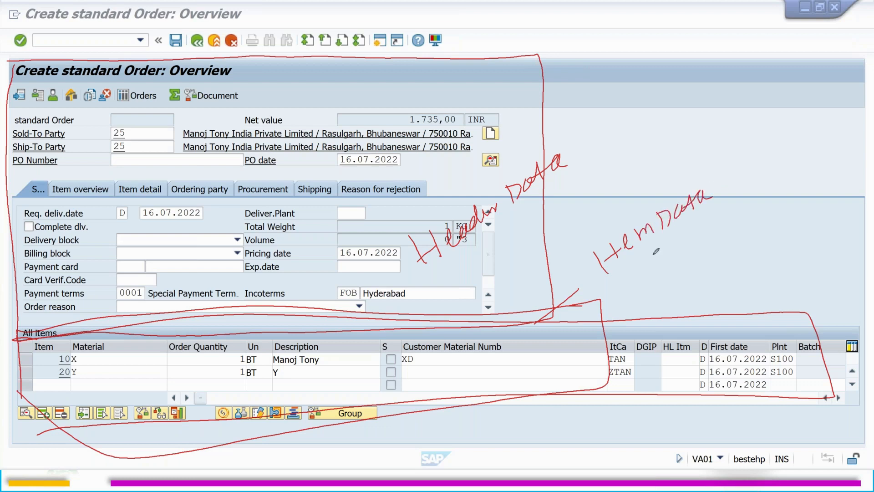
drag(620, 272, 699, 216)
key(Escape)
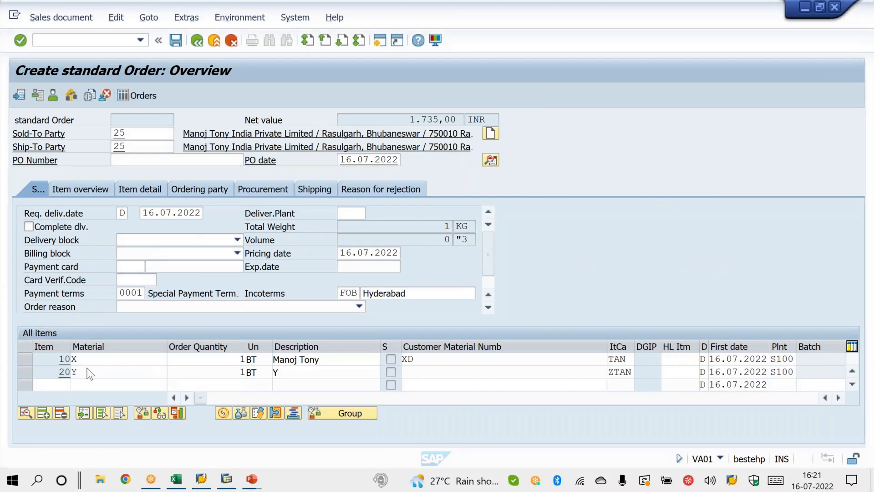
Step: Review the schedule lines of the item for material X and return to the order overview
double_click(94, 357)
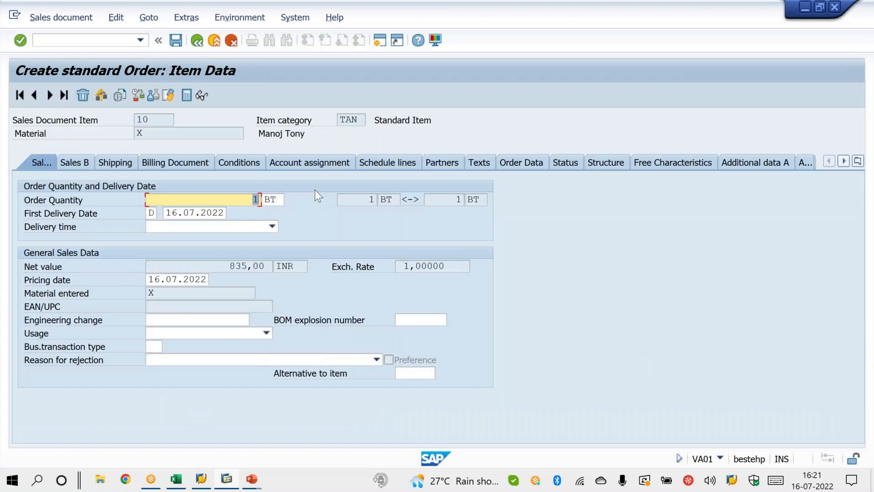
click(373, 159)
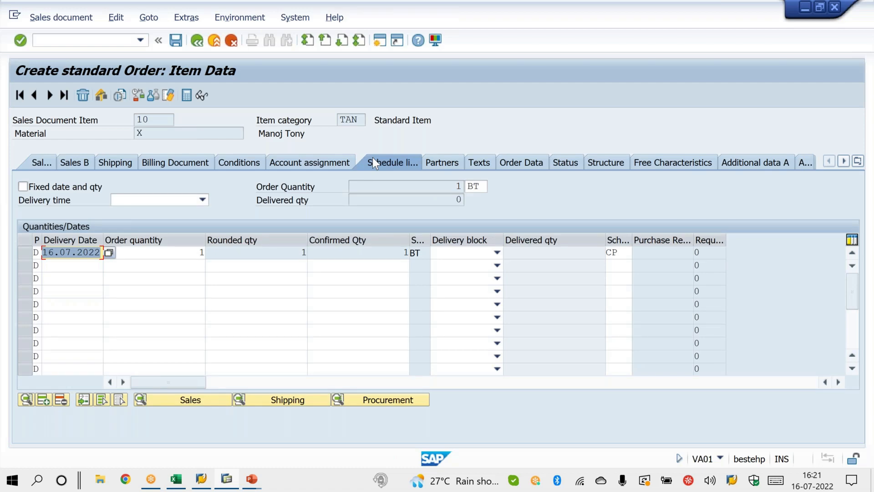
click(199, 42)
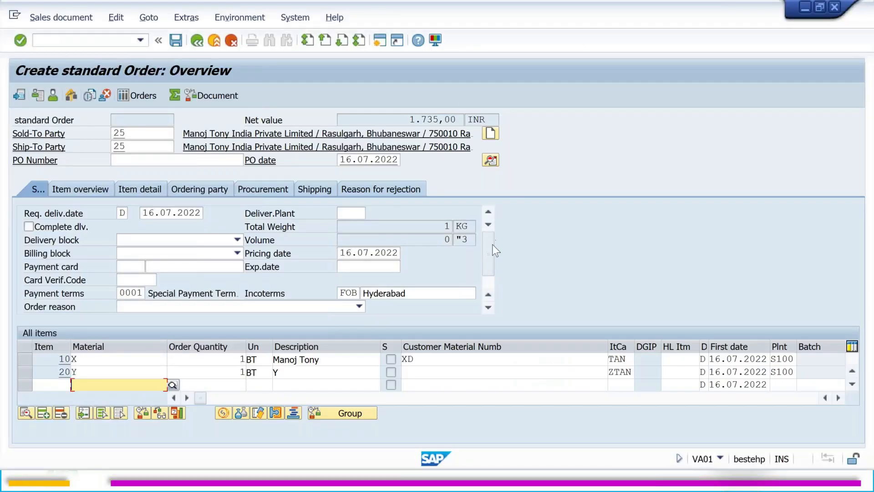
scroll(491, 258, down, 1)
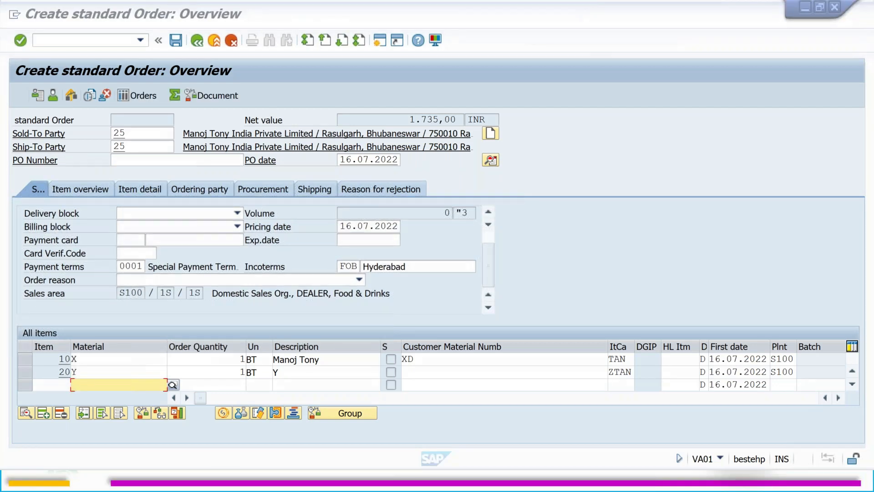
mouse_move(123, 115)
mouse_down()
mouse_move(143, 152)
mouse_move(107, 118)
mouse_up()
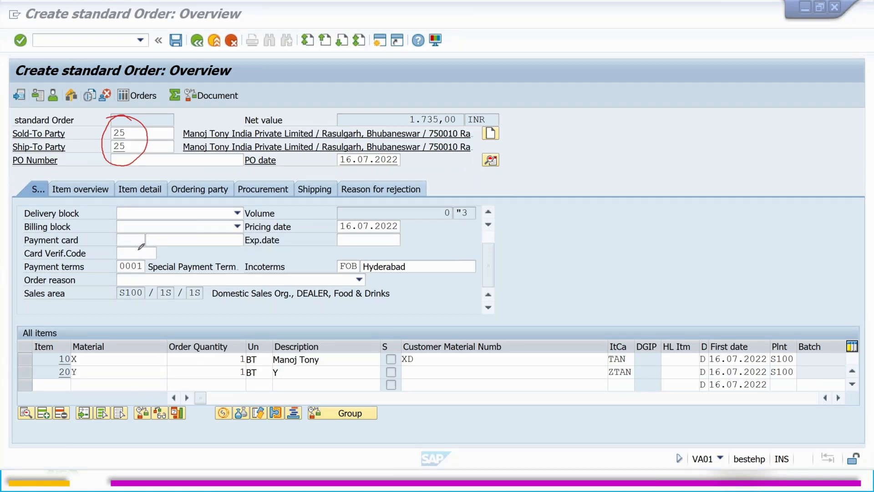
mouse_move(109, 263)
mouse_down()
mouse_move(119, 266)
mouse_move(144, 247)
mouse_up()
mouse_move(326, 263)
mouse_down()
mouse_move(340, 269)
mouse_move(365, 247)
mouse_up()
drag(361, 263, 392, 247)
key(Escape)
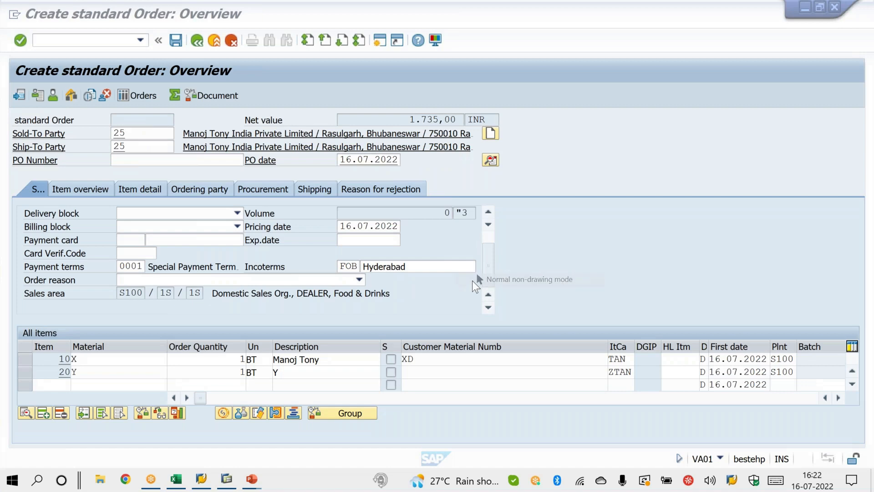
Step: Start transaction XD02 and open the same customer's master record for sales area S100 / 1S / 1S
click(111, 40)
key(Return)
click(111, 40)
text(/nxd02)
key(Return)
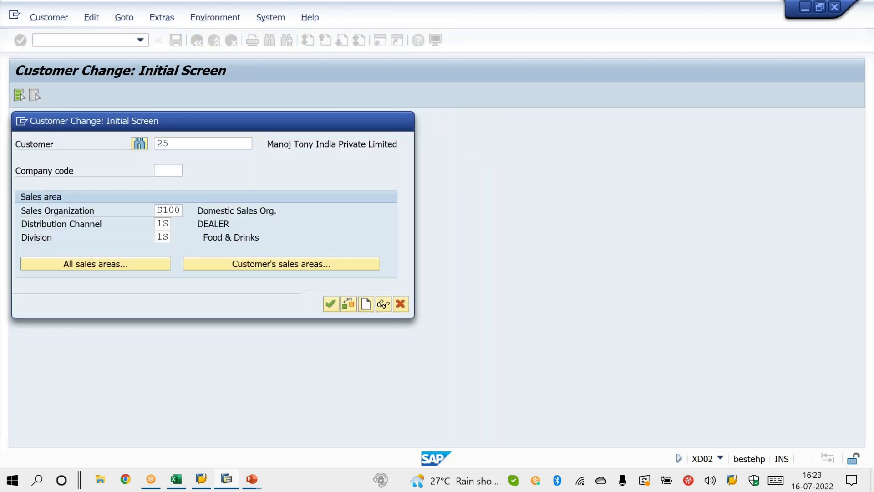
key(Return)
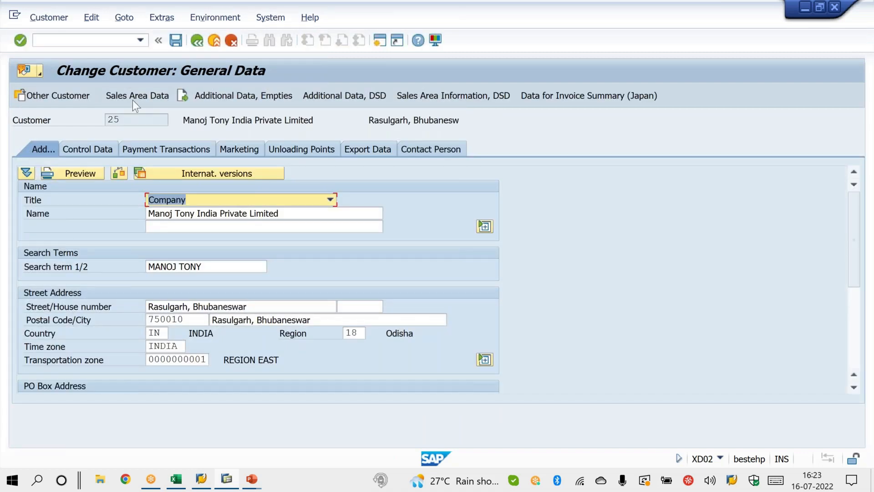
Step: Go to the customer's sales area data and display the billing document settings with the Incoterms and payment terms
click(135, 97)
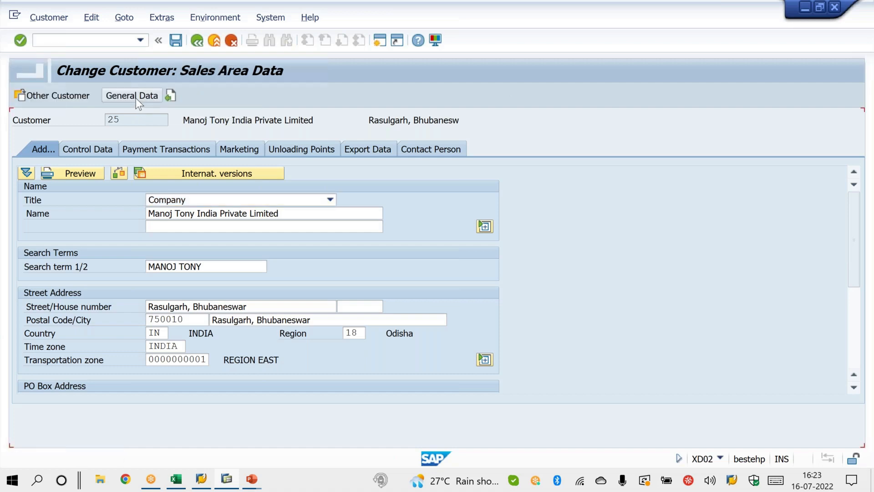
key(Tab)
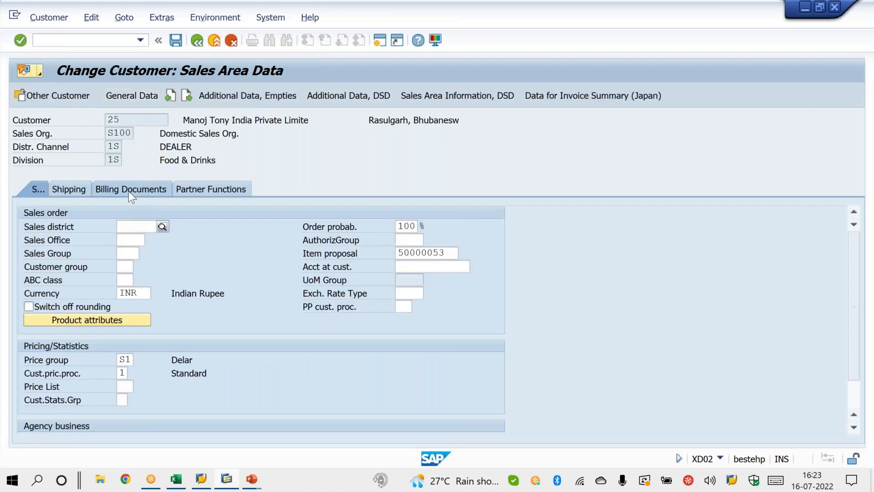
click(129, 192)
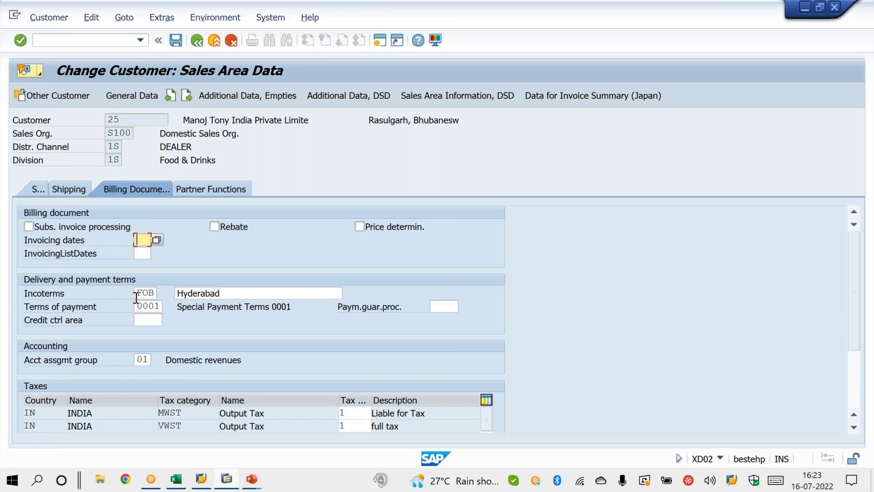
drag(135, 293, 184, 295)
double_click(219, 294)
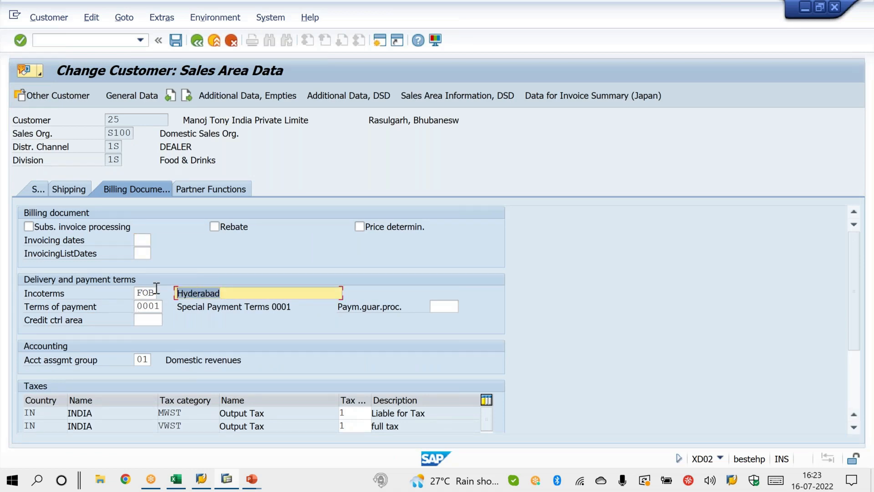
click(136, 305)
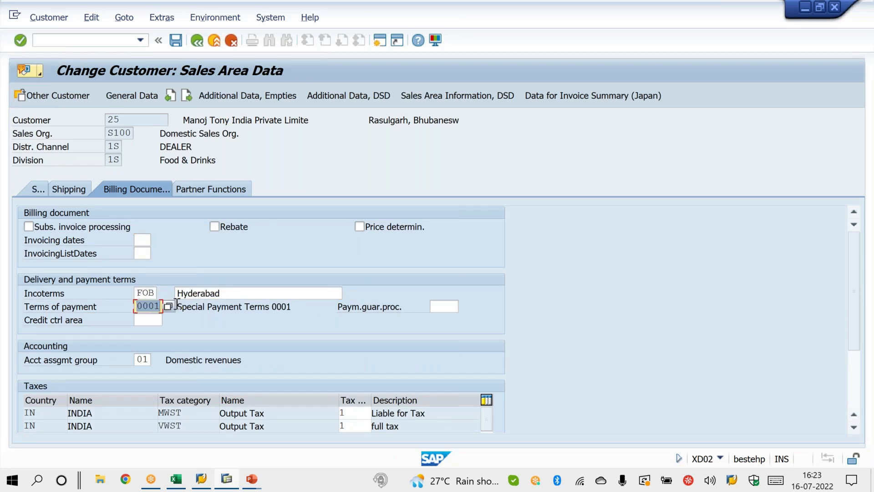
Step: Change the customer's Incoterms to CIF with Bhubaneswar as the location
double_click(137, 293)
text(CIF)
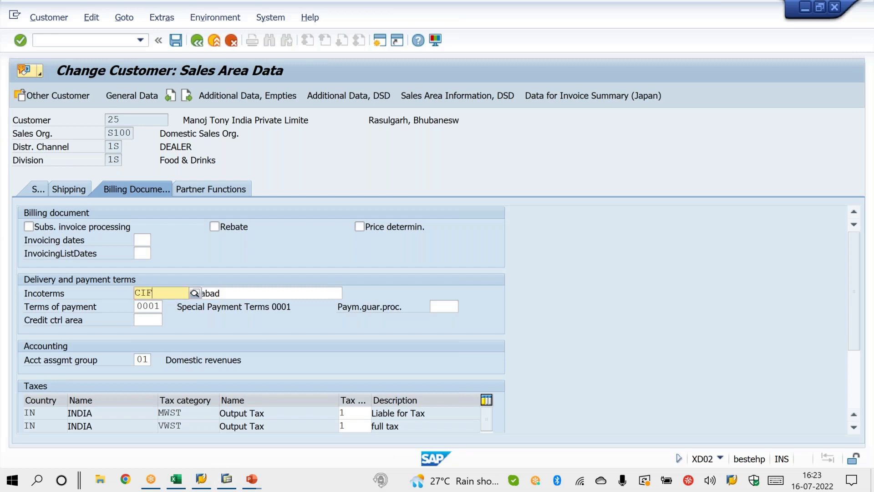
double_click(220, 294)
text(Bhu)
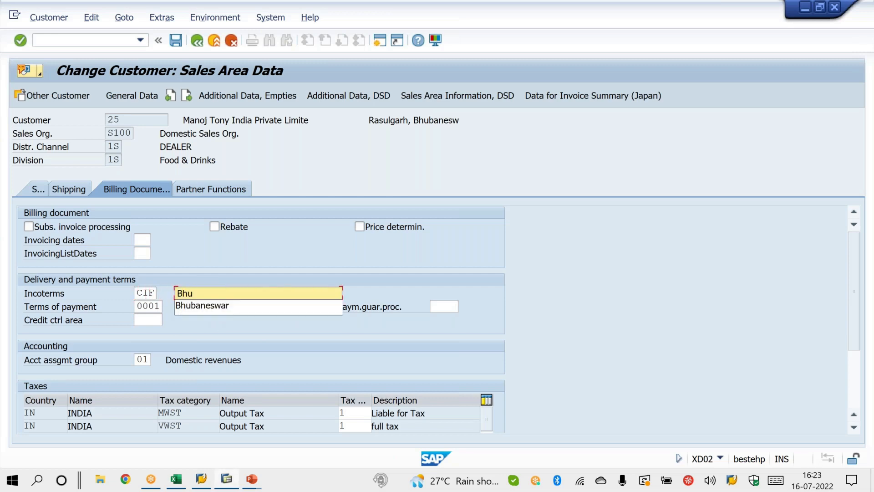
click(220, 307)
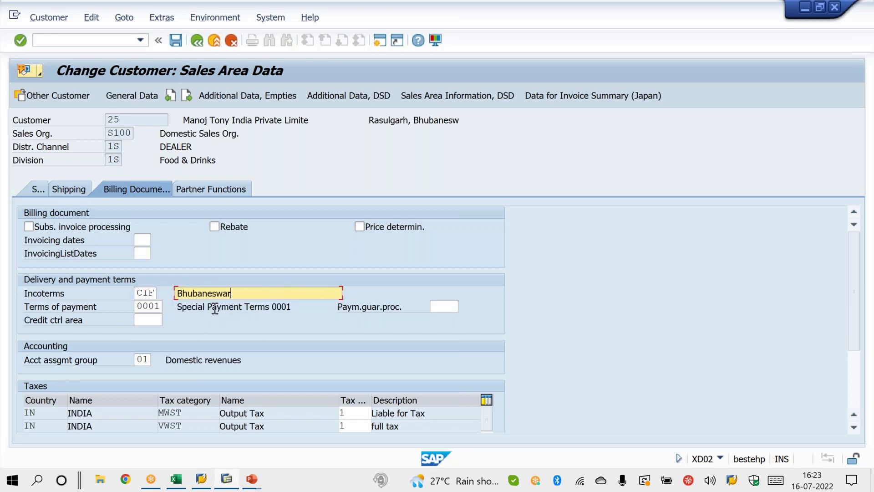
Step: Set the customer's terms of payment to 0005
double_click(140, 307)
text(0)
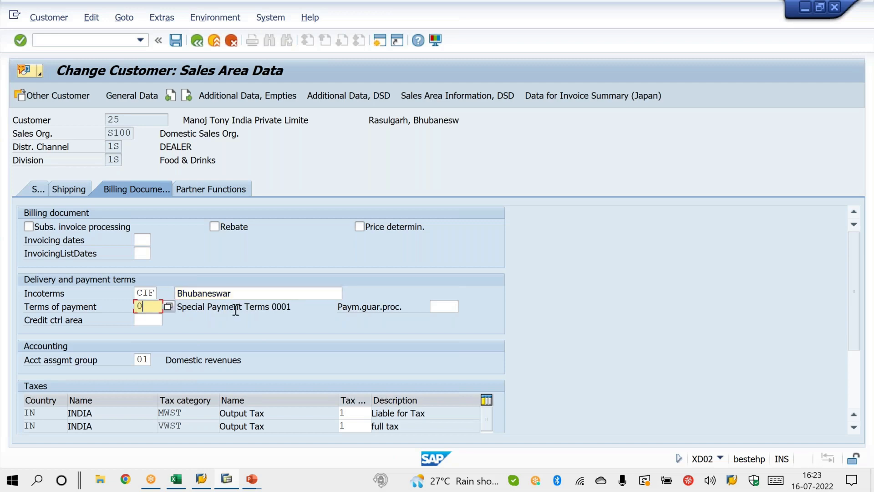
text(005)
key(Return)
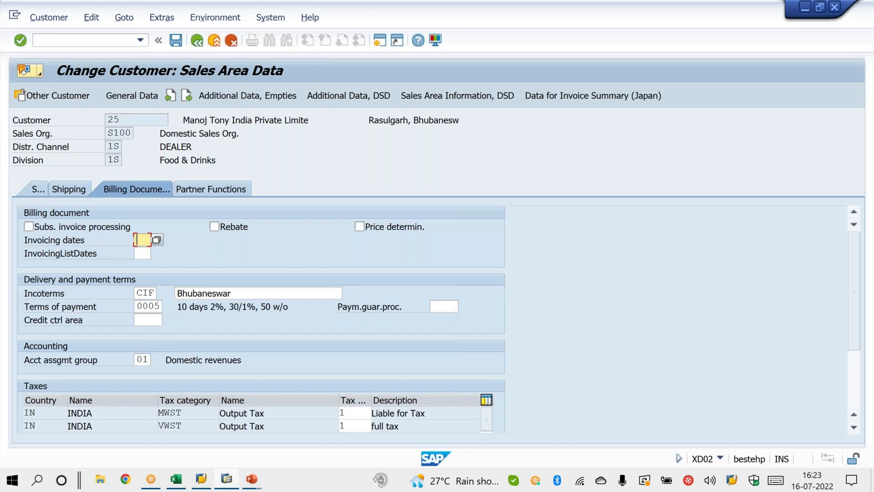
Step: Save the customer master changes, leave the customer change transaction and dismiss the express information message
key(ctrl+s)
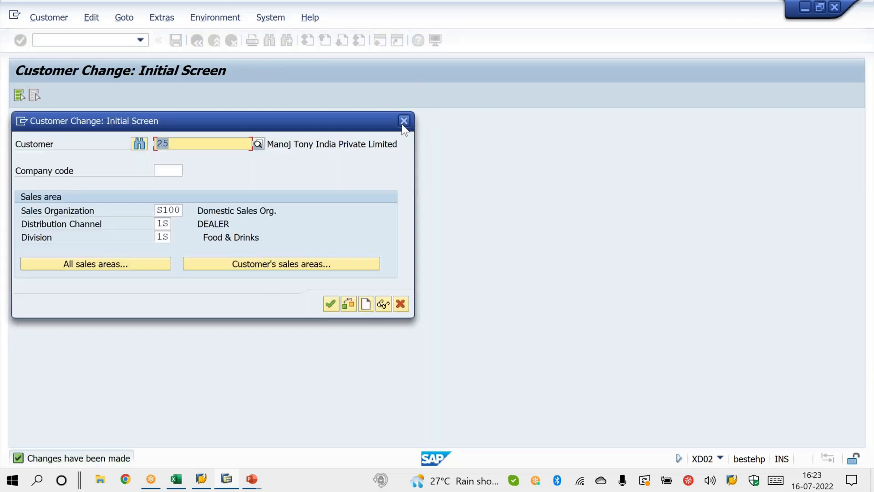
click(402, 124)
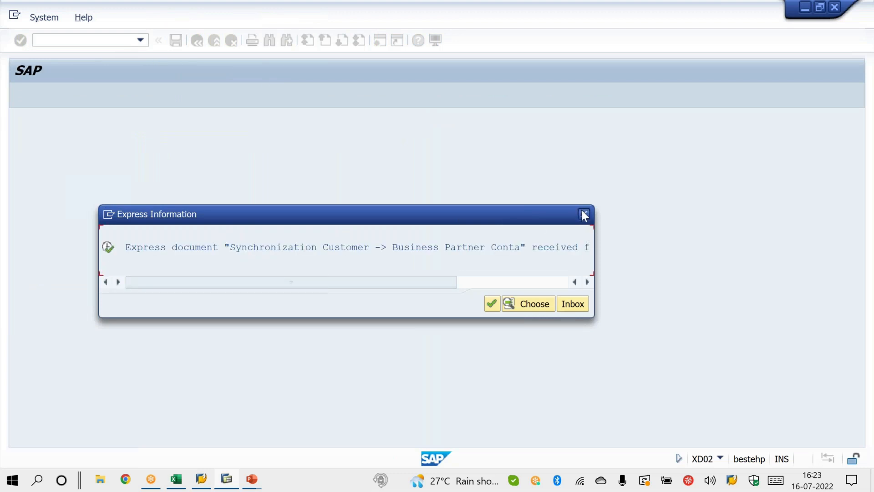
click(583, 214)
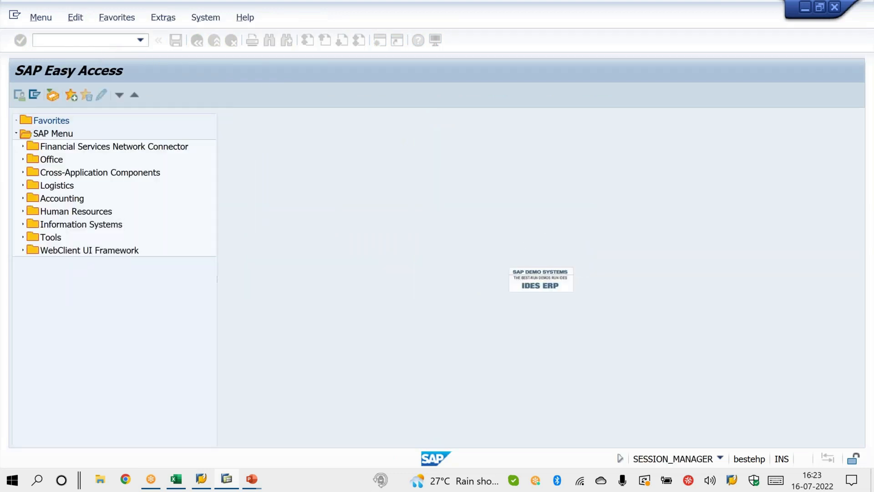
Step: Start transaction VA01 and create a standard order of type OR for S100 / 1S / 1S, entering the customer's number as sold-to party
text(nva01)
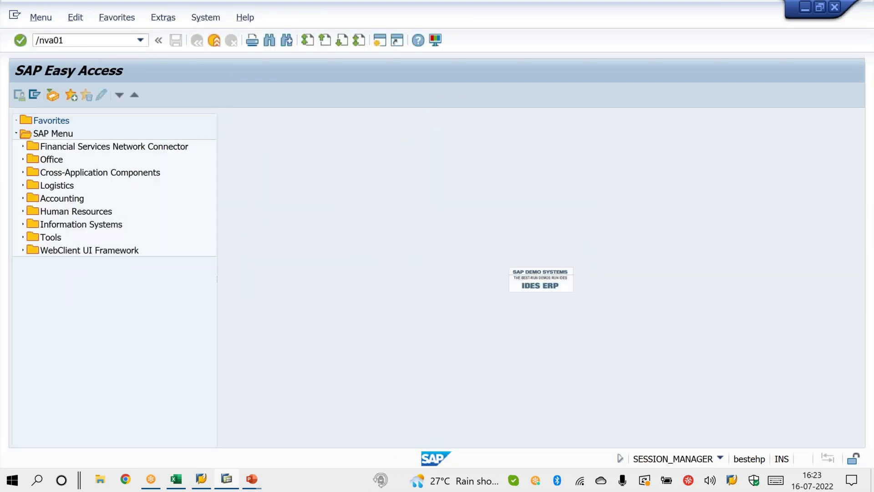
key(Return)
key(Return)
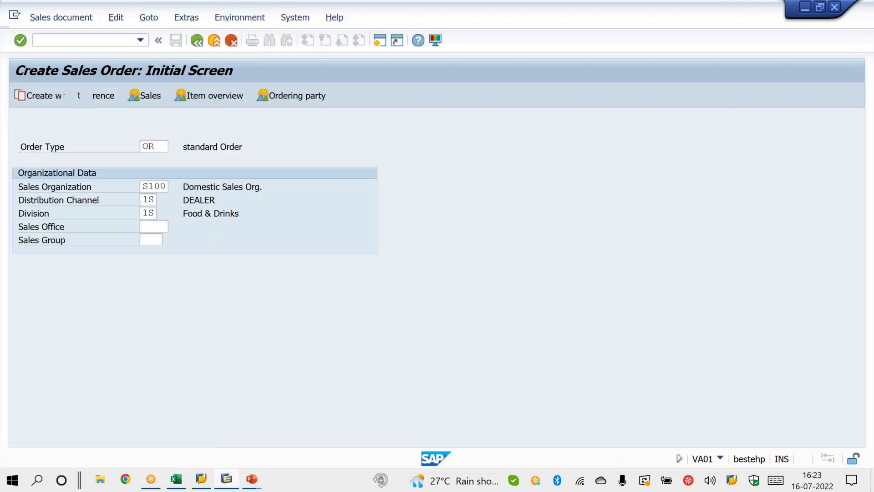
text(25)
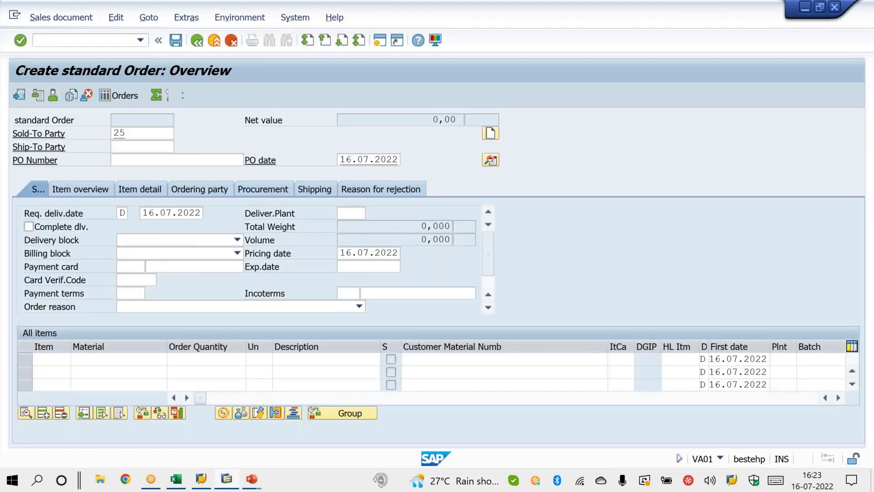
key(Return)
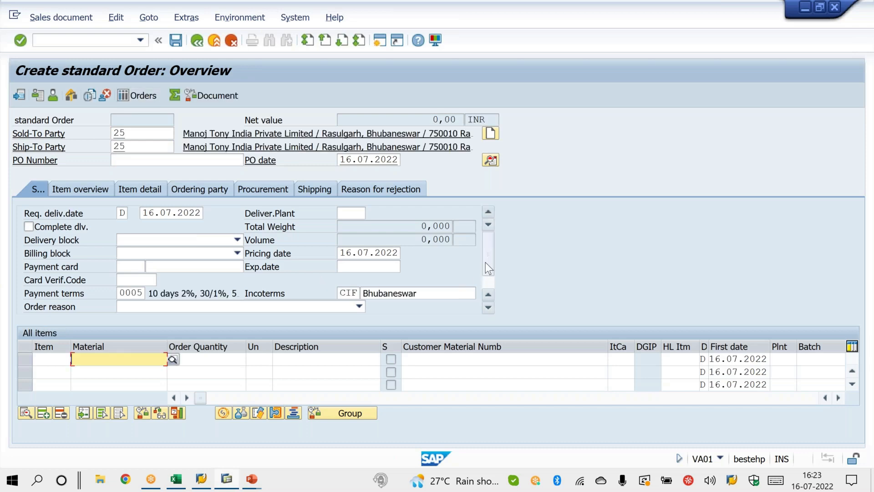
Step: Examine the order header's payment terms, Incoterms with location, and sold-to and ship-to parties, circling each of them
scroll(486, 266, down, 1)
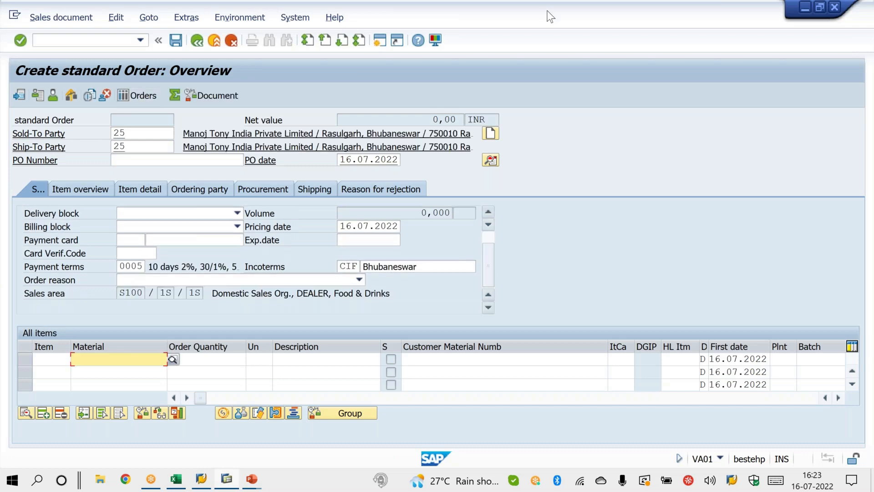
key(ctrl+2)
mouse_move(148, 252)
mouse_down()
mouse_move(154, 274)
mouse_move(114, 268)
mouse_up()
mouse_move(358, 254)
mouse_down()
mouse_move(337, 273)
mouse_move(358, 258)
mouse_move(405, 249)
mouse_up()
mouse_move(128, 115)
mouse_down()
mouse_move(147, 152)
mouse_move(66, 150)
mouse_up()
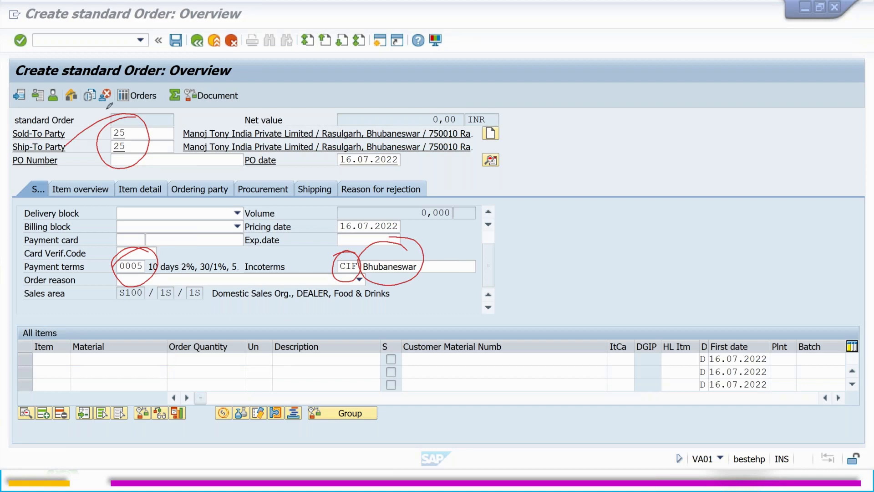
key(Escape)
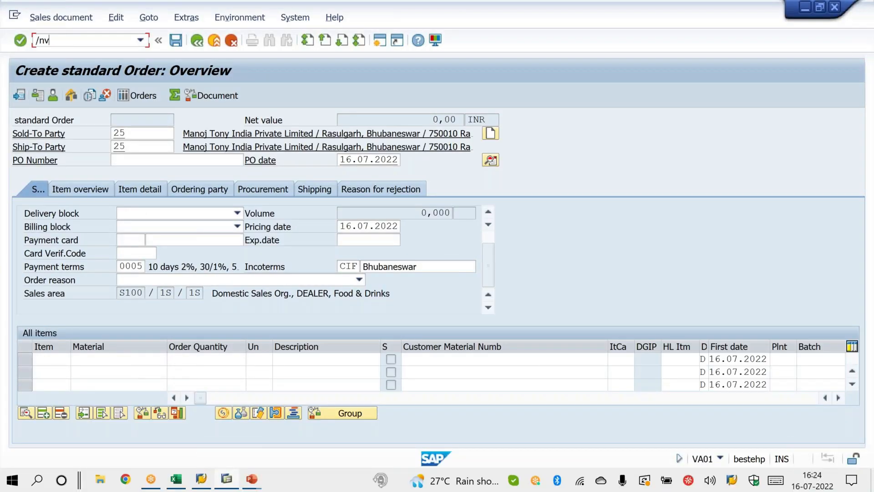
Step: Restart the standard order creation in VA01 and mark the proposed PO date and requested delivery date on the empty order
key(Return)
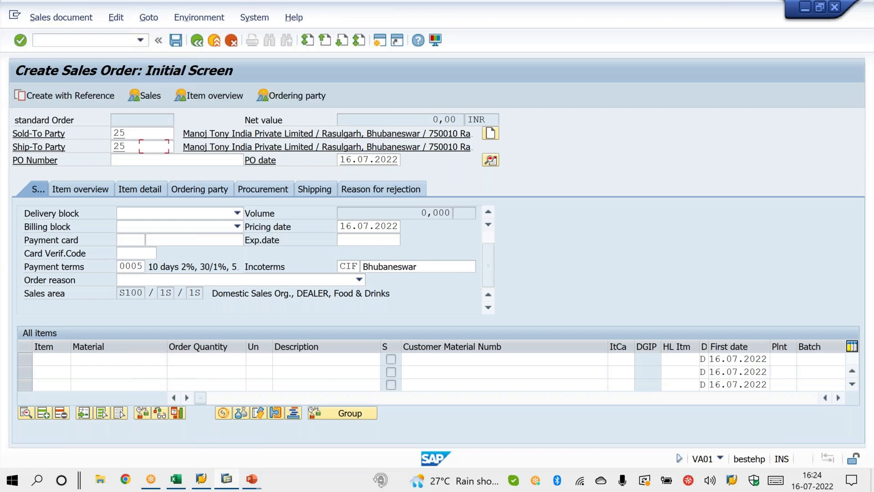
key(Return)
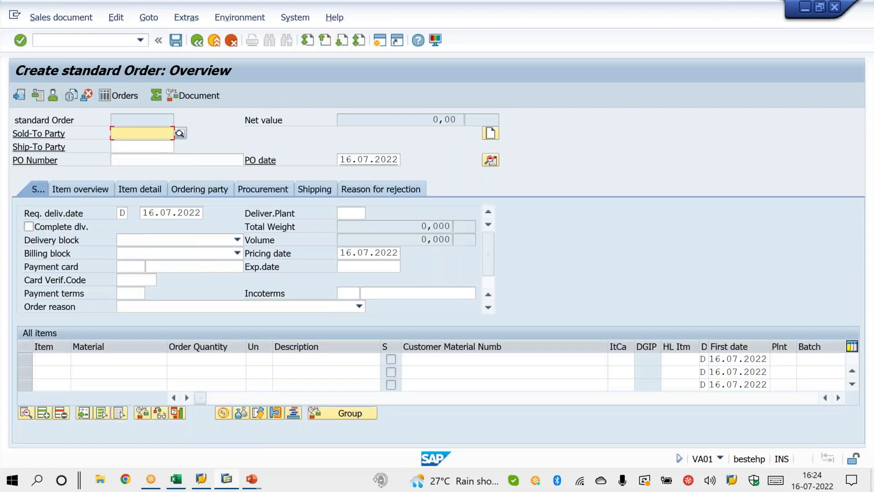
click(559, 43)
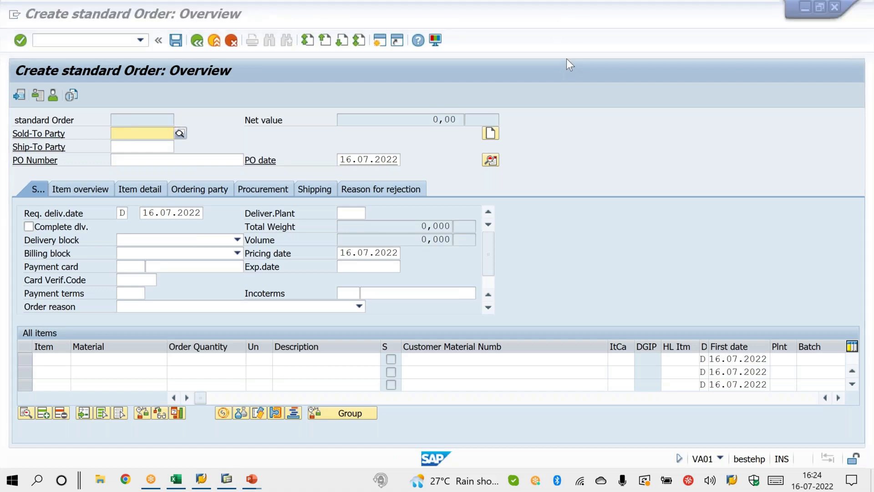
click(564, 40)
mouse_move(396, 145)
mouse_down()
mouse_move(367, 129)
mouse_move(406, 145)
mouse_move(380, 128)
mouse_up()
mouse_move(174, 182)
mouse_down()
mouse_move(128, 210)
mouse_move(213, 211)
mouse_move(183, 191)
mouse_up()
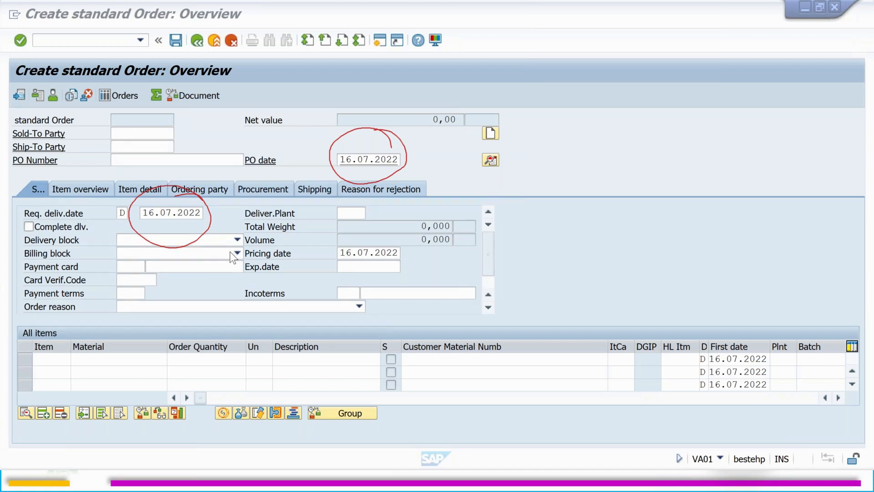
click(248, 258)
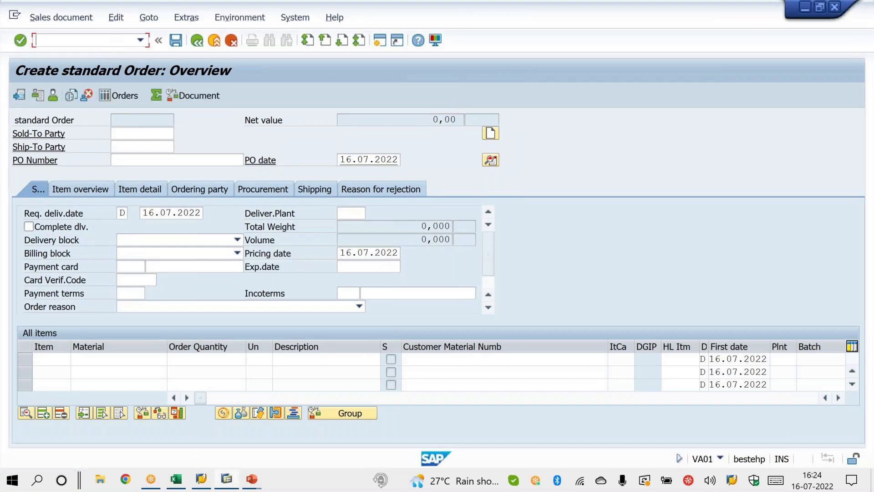
Step: Start transaction VOV8 and open the details of sales document type OR
text(nvov8)
key(Return)
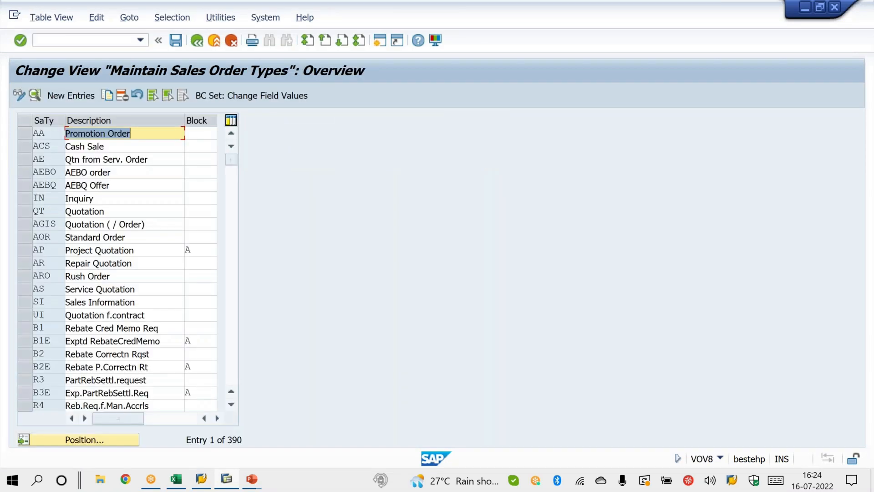
click(125, 444)
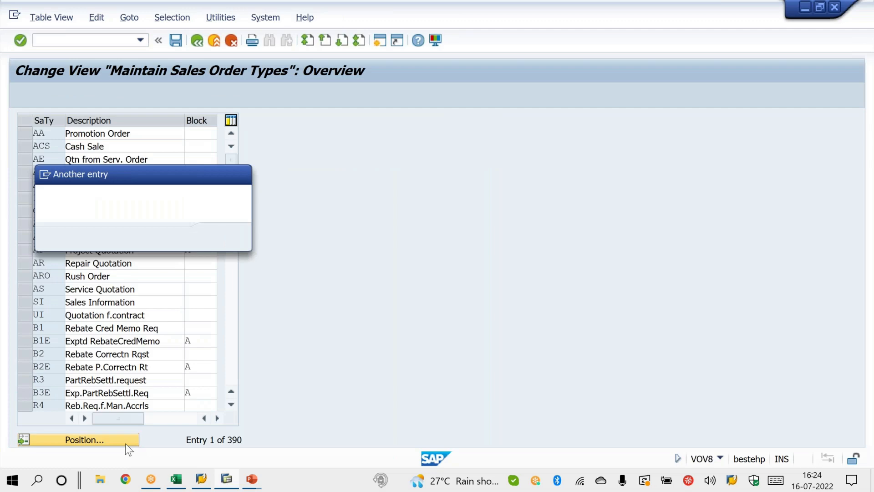
text(or)
key(Return)
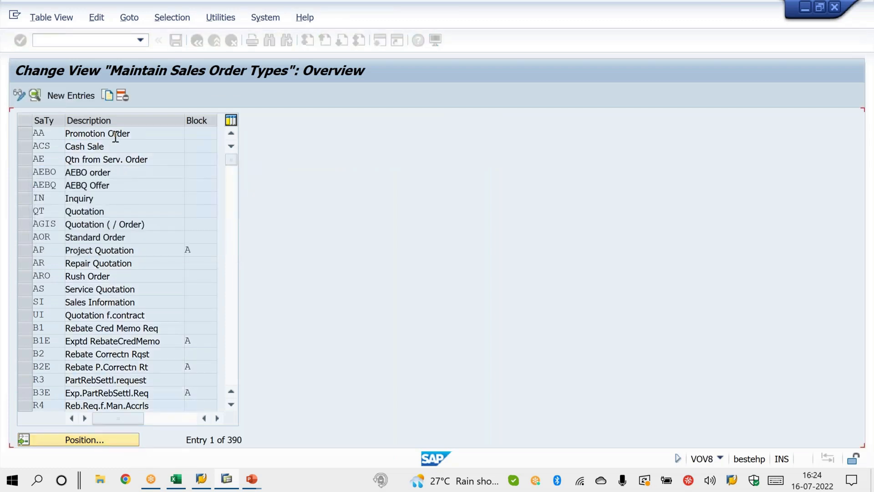
double_click(115, 134)
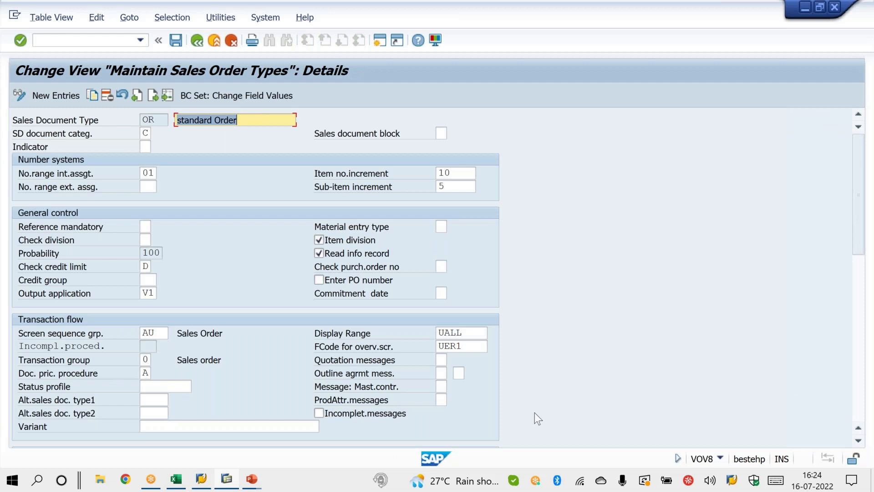
Step: Examine the order type's requested delivery date and purchase order date section, circling the Propose deliv.date and Propose PO date options
key(Down)
key(Down)
key(Down)
key(Down)
key(Down)
key(Down)
key(Down)
key(Down)
key(Down)
key(Down)
key(Down)
key(Down)
key(Down)
key(Down)
key(Down)
key(Down)
key(Down)
key(Down)
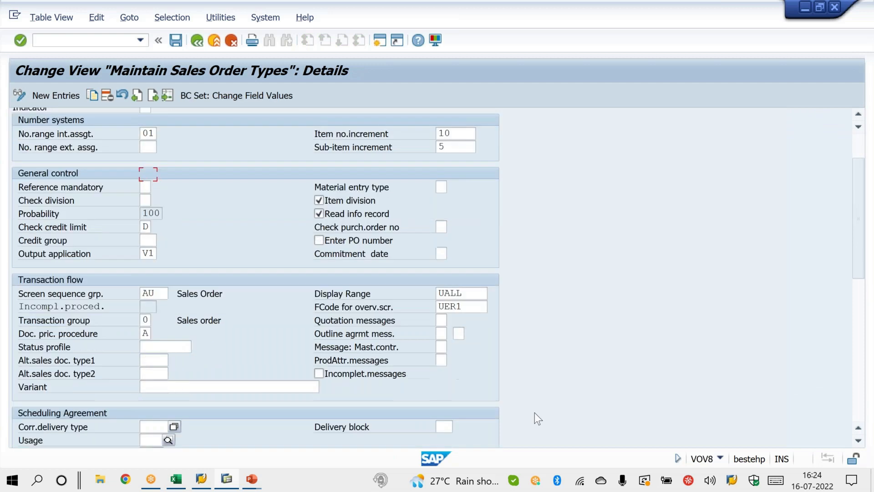
key(Down)
key(Down)
key(Down)
key(Down)
key(Down)
key(Down)
key(Down)
key(Down)
key(Down)
key(Down)
key(Down)
key(Down)
key(Down)
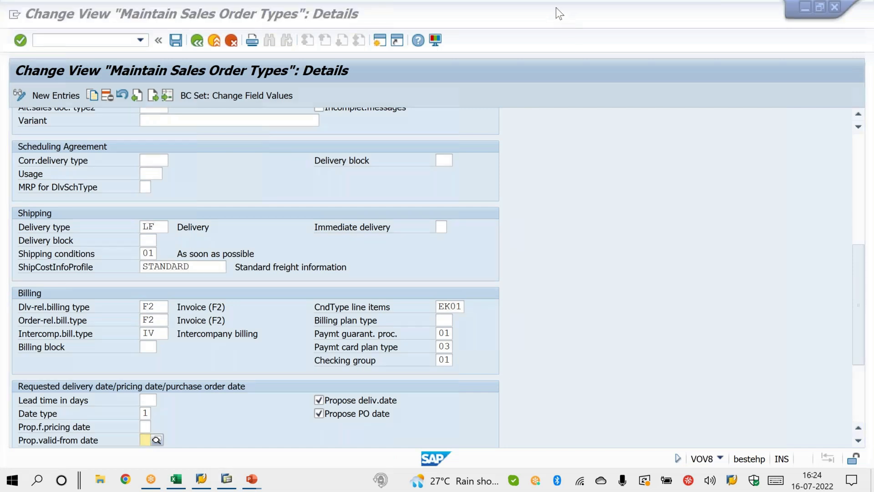
mouse_move(331, 374)
mouse_down()
mouse_move(333, 437)
mouse_move(387, 440)
mouse_move(409, 378)
mouse_move(369, 361)
mouse_move(309, 387)
mouse_up()
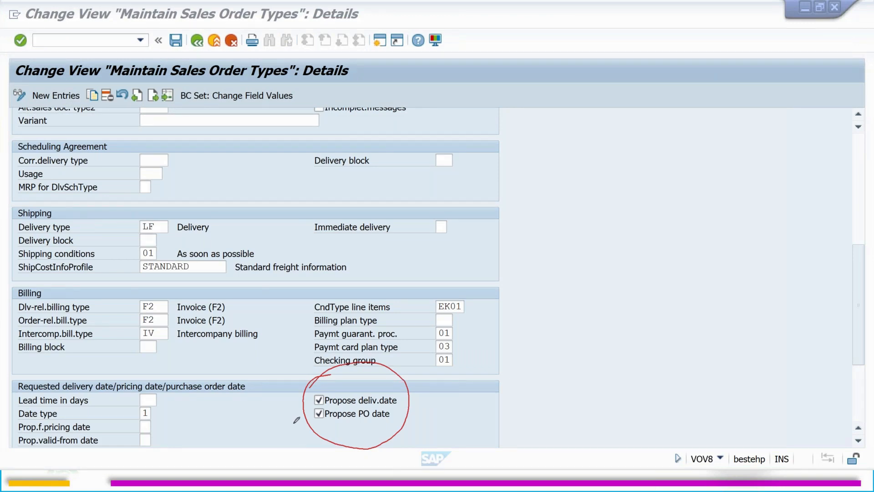
click(385, 409)
right_click(383, 282)
click(435, 286)
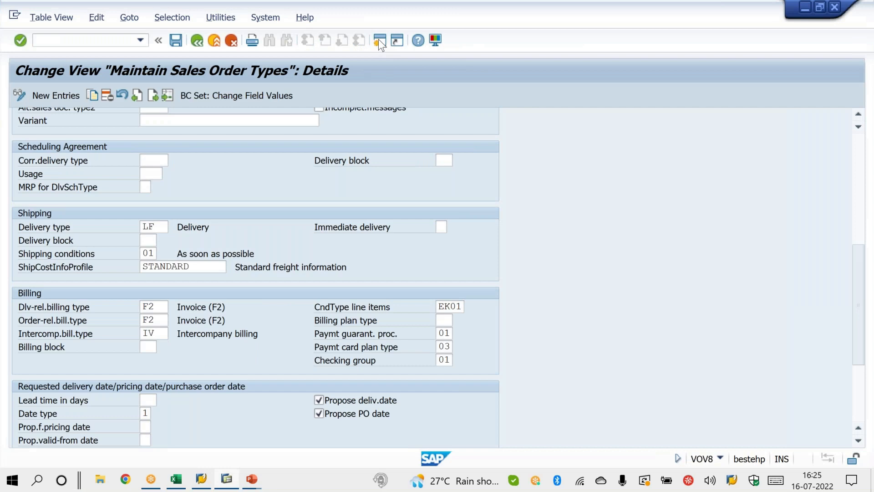
Step: Open a second session, and in order type OR disable Propose deliv.date and Propose PO date, saving the change to the proposed customizing request
click(379, 39)
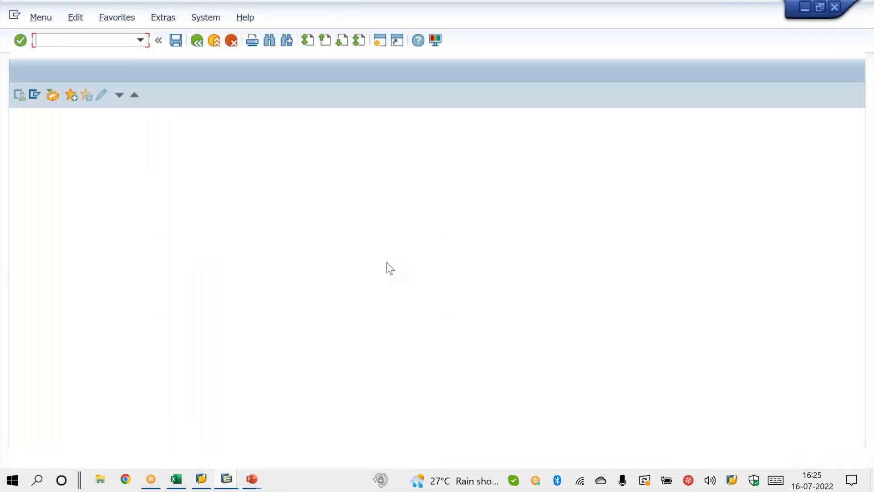
key(alt+Tab)
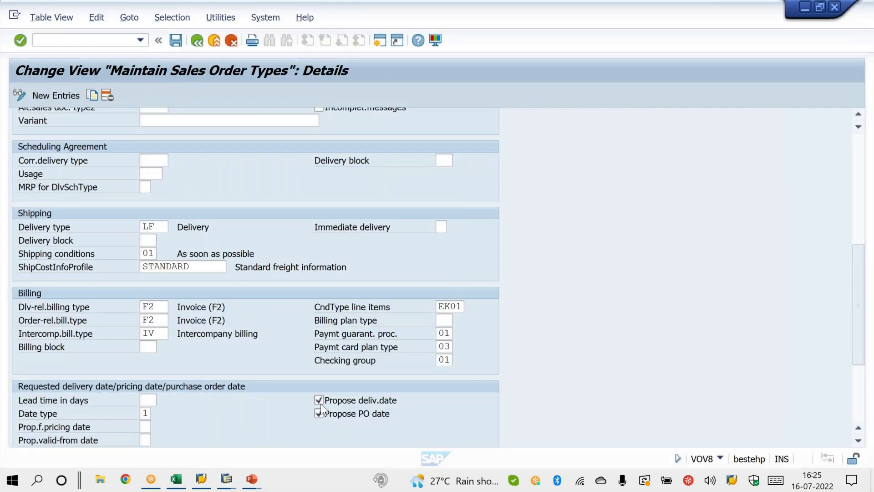
click(320, 413)
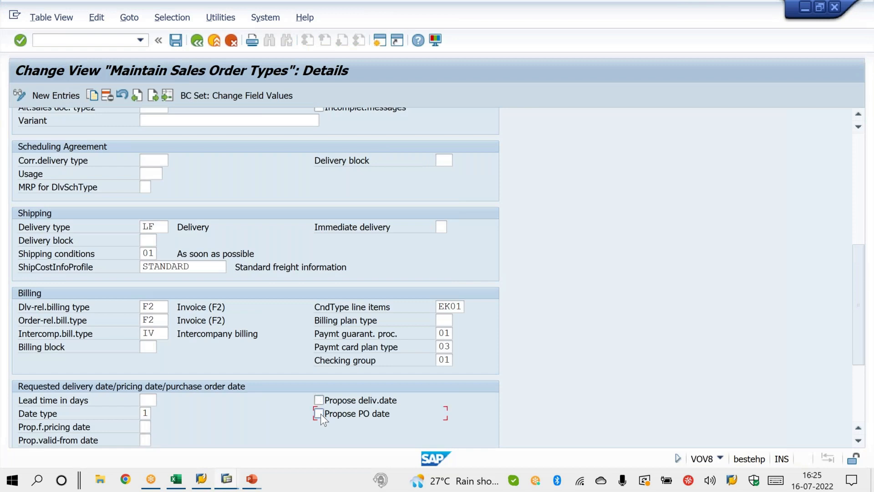
click(180, 44)
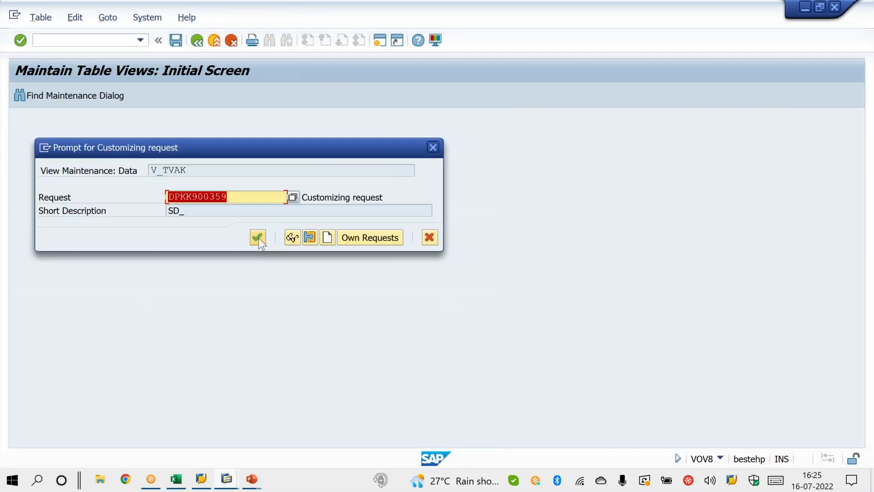
click(258, 238)
Step: Switch to the second session and start a standard order of type OR for S100 / 1S / 1S in VA01
mouse_move(228, 475)
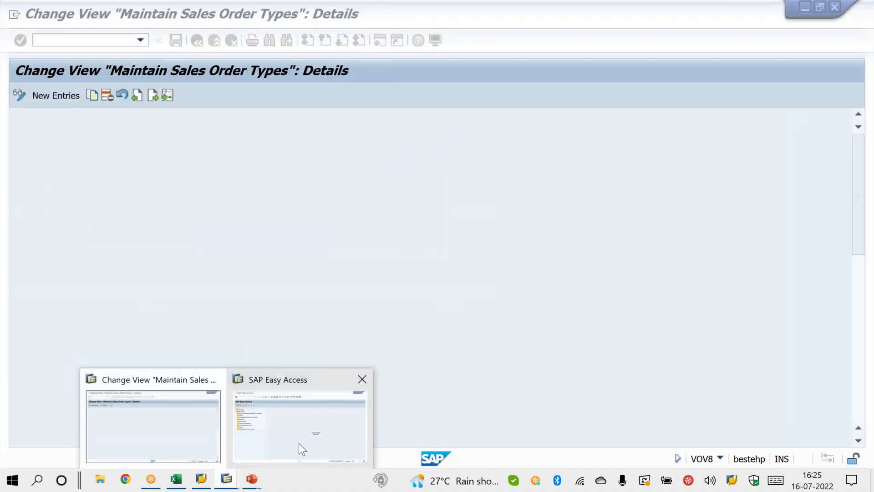
click(300, 444)
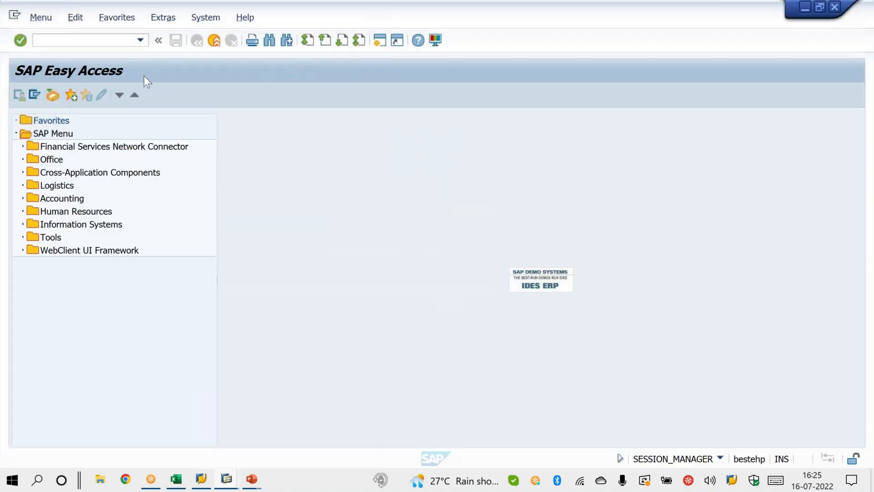
click(141, 43)
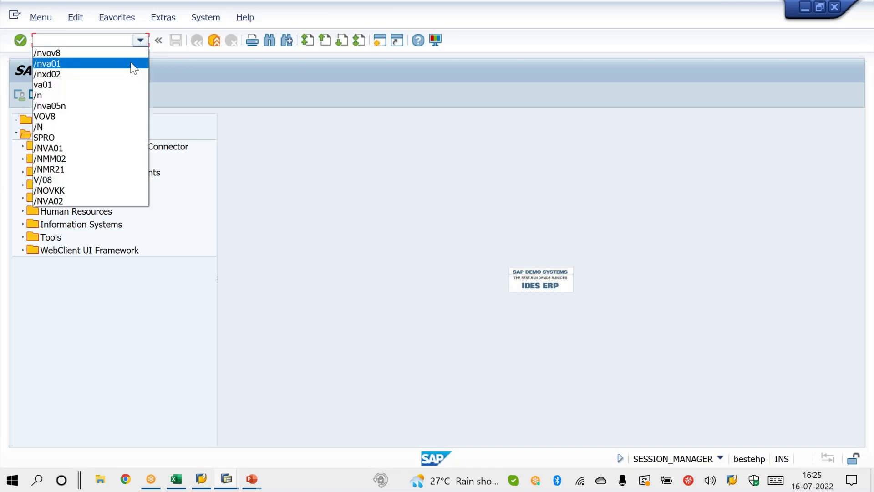
click(130, 62)
key(Return)
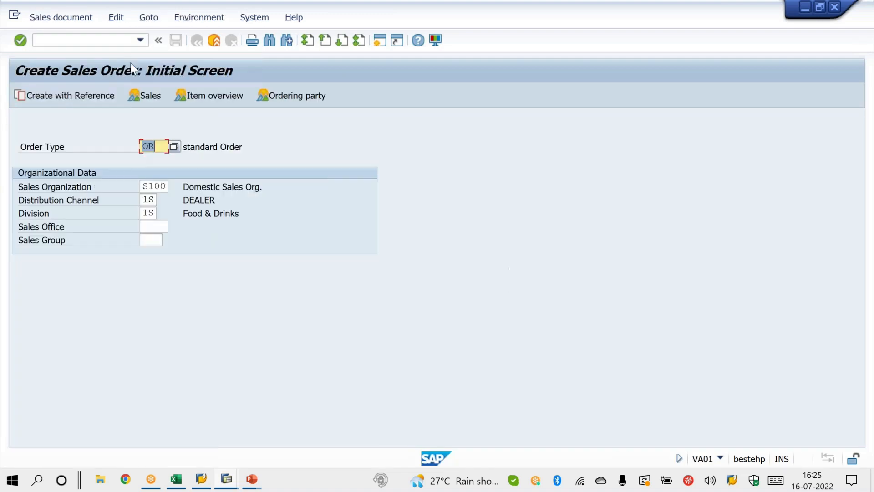
key(Return)
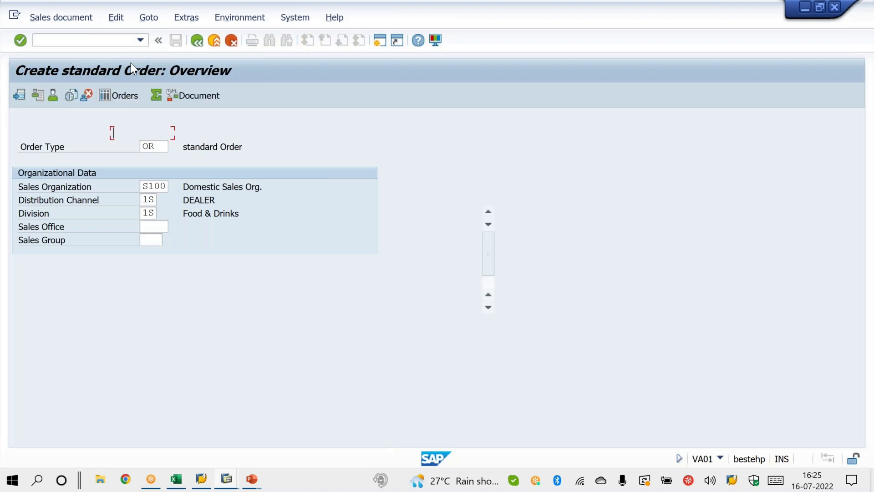
Step: Check the PO date and requested delivery date fields of the new order, circling both
click(565, 45)
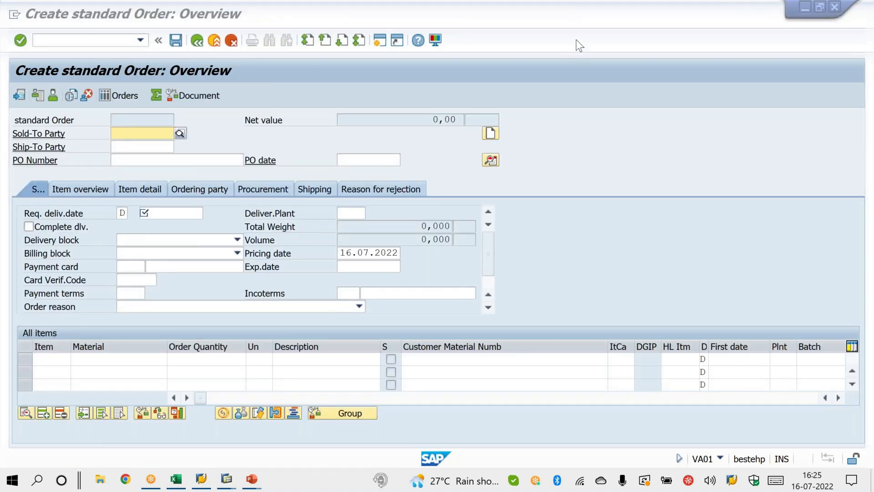
click(576, 39)
drag(397, 141, 359, 132)
mouse_move(202, 199)
mouse_down()
mouse_move(141, 246)
mouse_move(175, 191)
mouse_up()
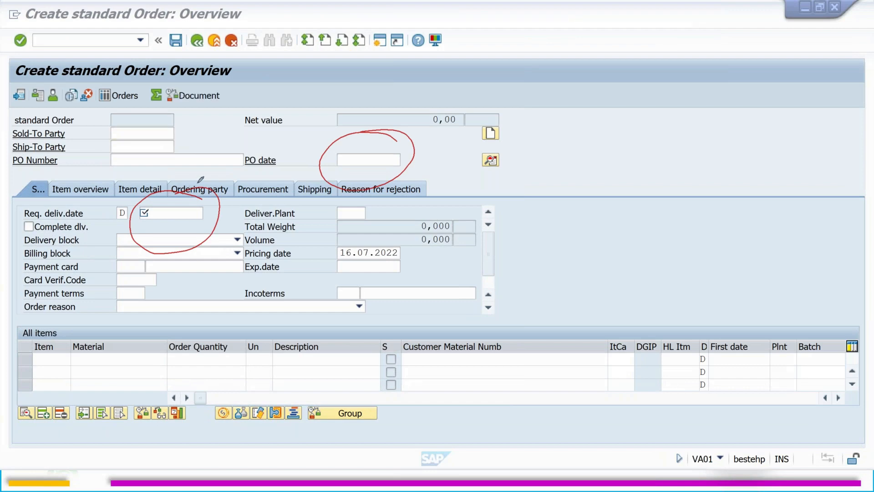
click(252, 270)
right_click(253, 269)
click(275, 273)
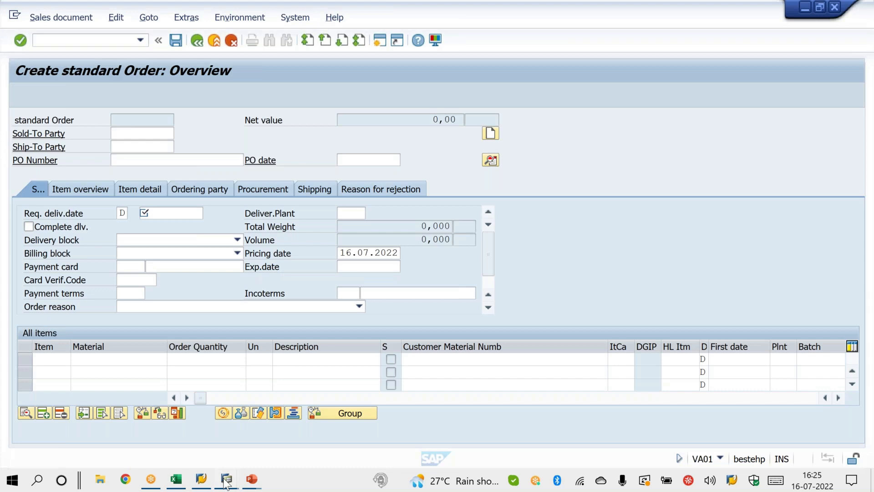
Step: Switch to the VOV8 session and re-enable Propose deliv.date and Propose PO date for order type OR, saving the change
mouse_move(227, 478)
click(195, 446)
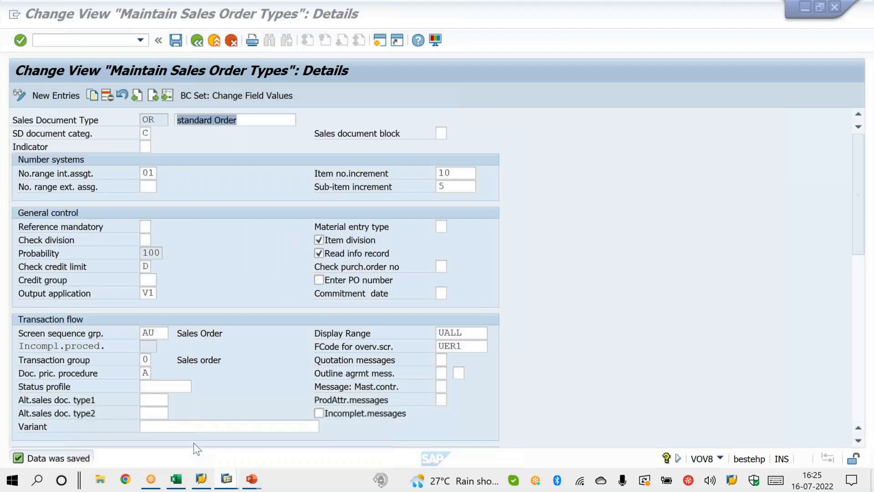
click(310, 423)
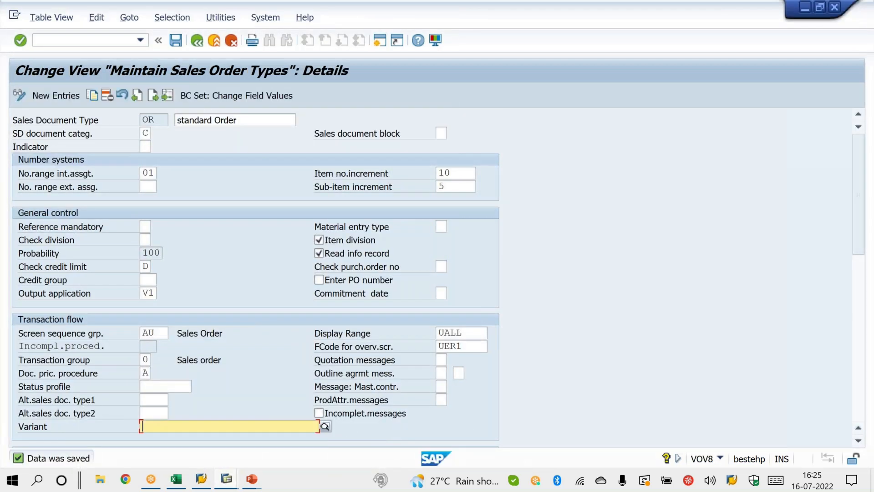
key(Down)
key(Down)
key(Down)
key(Down)
key(Down)
key(Down)
key(Down)
key(Down)
key(Down)
key(Down)
key(Down)
key(Down)
key(Down)
key(Down)
key(Down)
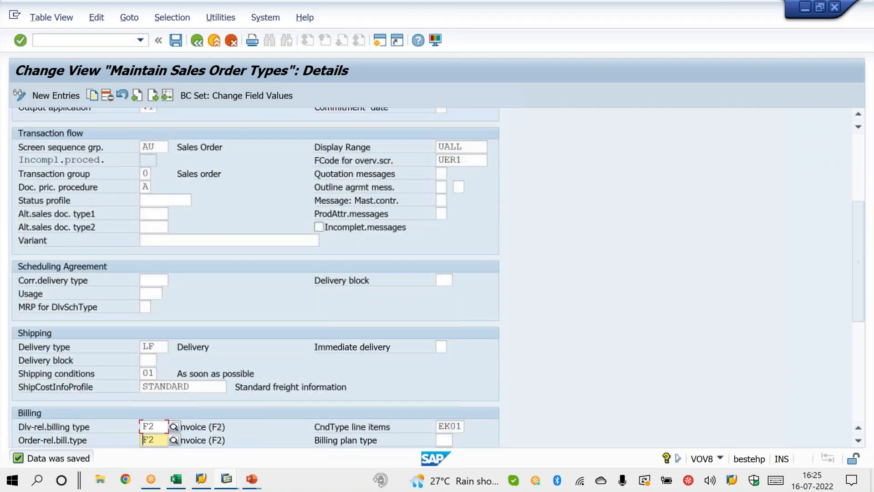
click(319, 400)
key(ctrl+s)
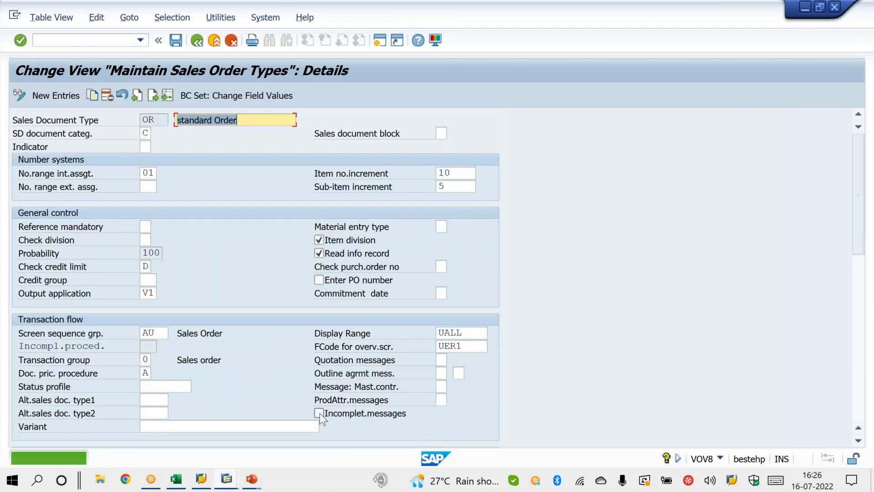
click(854, 397)
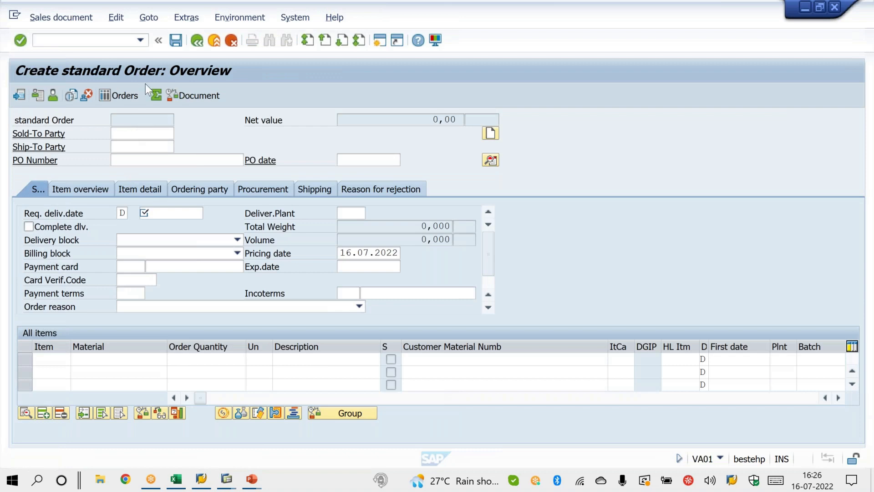
Step: Restart VA01 in the order session and start a new standard order of type OR
click(139, 37)
click(127, 53)
key(Return)
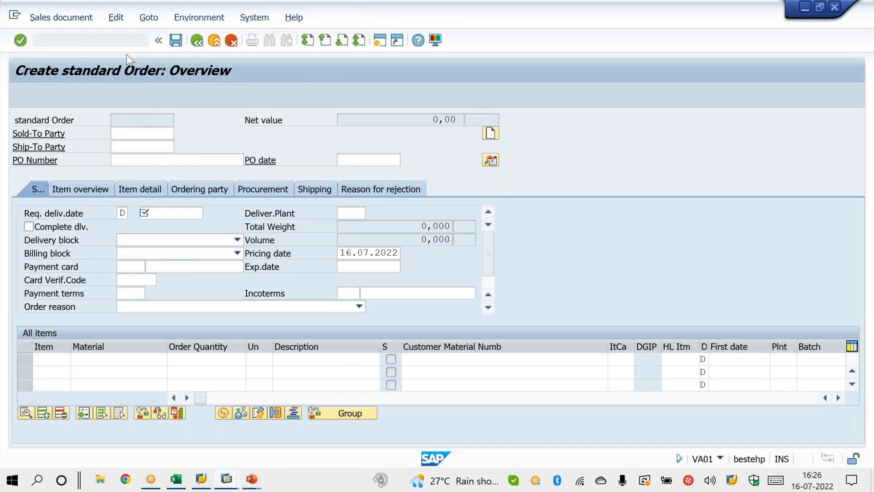
key(Return)
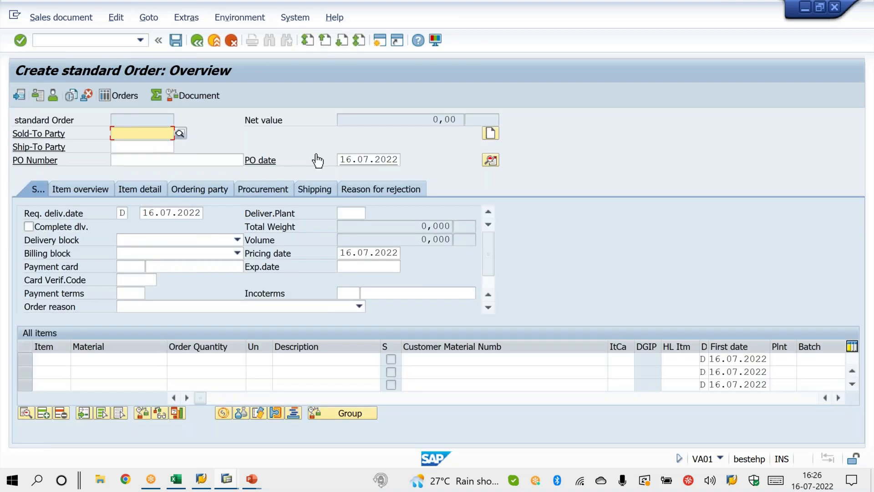
Step: Check the proposed PO date and requested delivery date in the new order, marking both with ticks
click(571, 34)
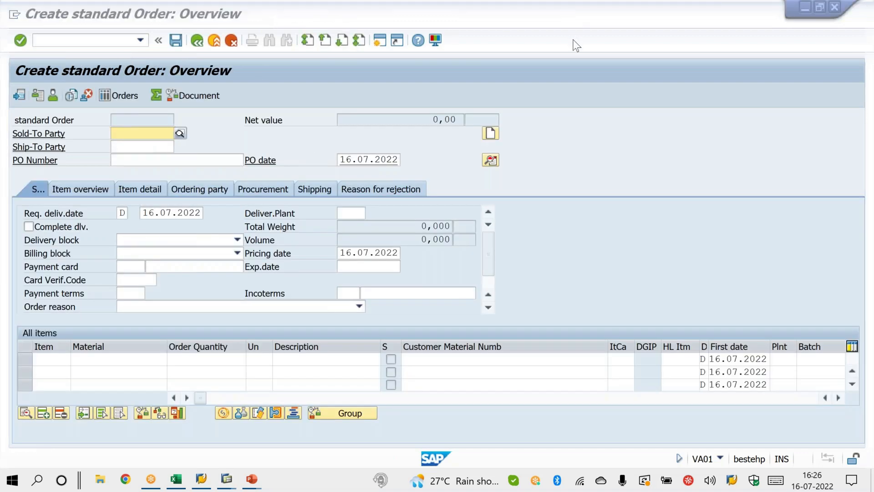
drag(399, 159, 443, 145)
drag(201, 215, 235, 194)
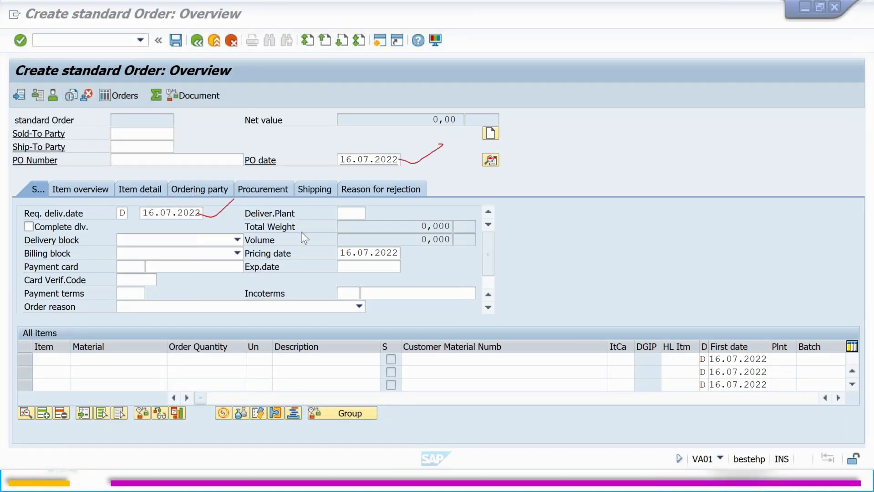
key(Escape)
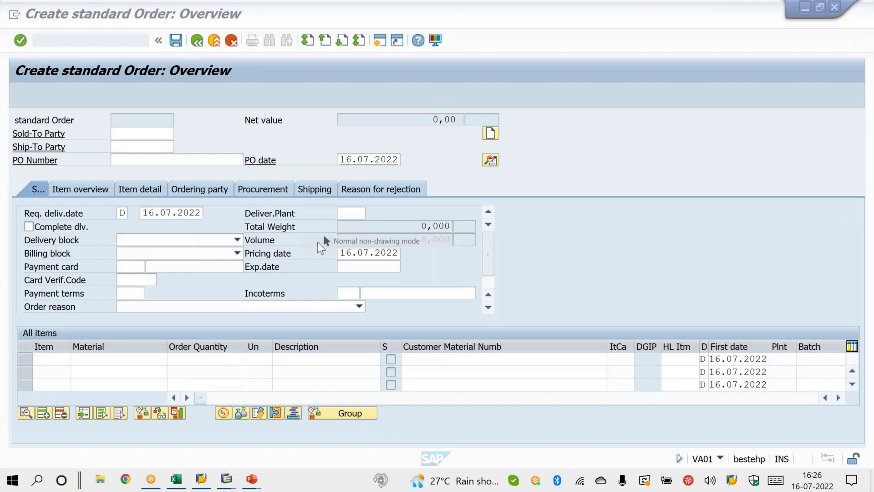
Step: Switch to the PowerPoint slide show to reveal Configuration as a source of header data, and return to the SAP order
mouse_move(252, 479)
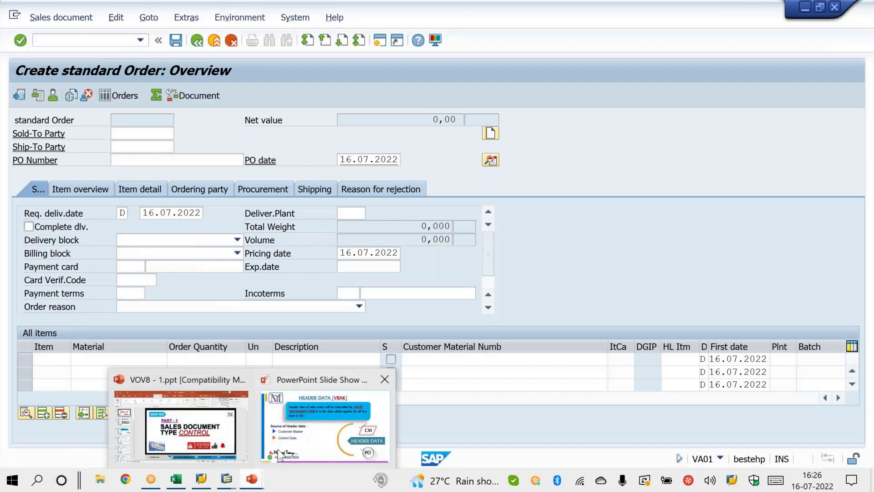
click(277, 449)
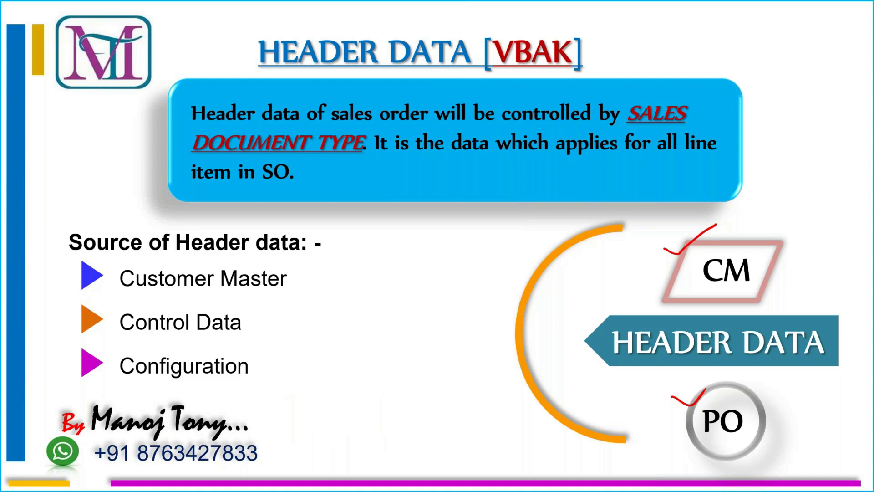
key(alt+Tab)
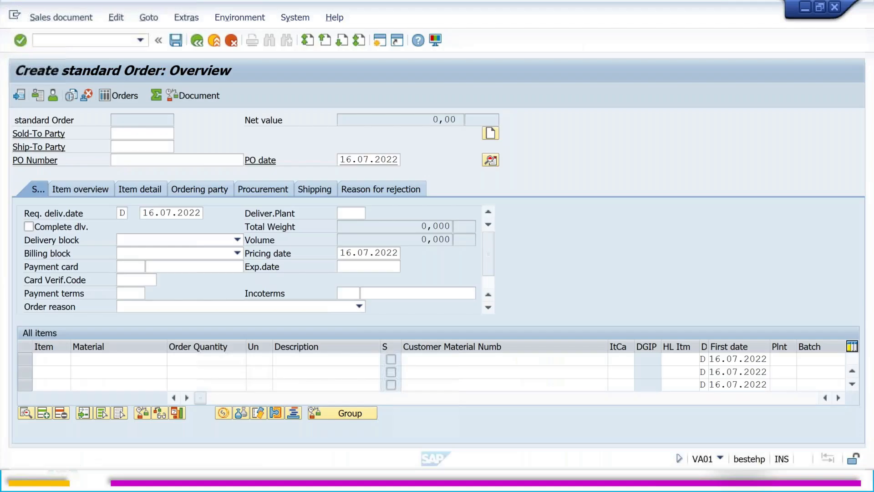
Step: Enter the customer number as sold-to party in the order and display the document header details
click(142, 133)
text(25)
key(Return)
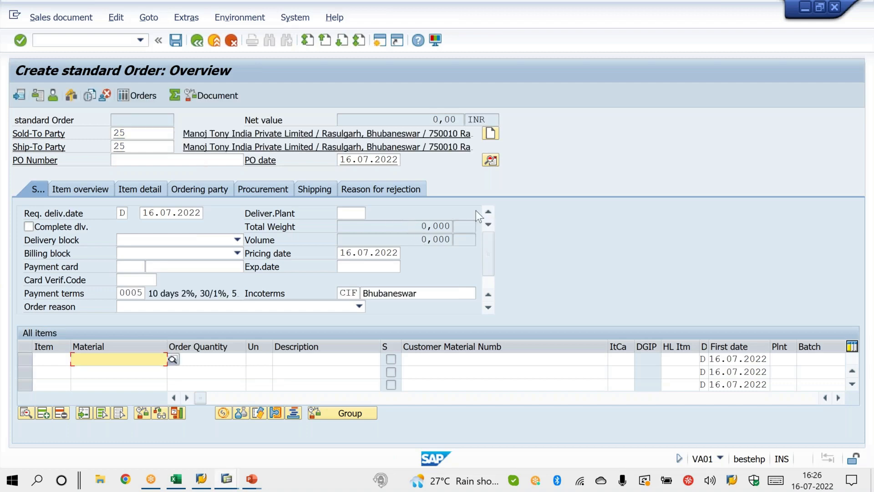
click(491, 160)
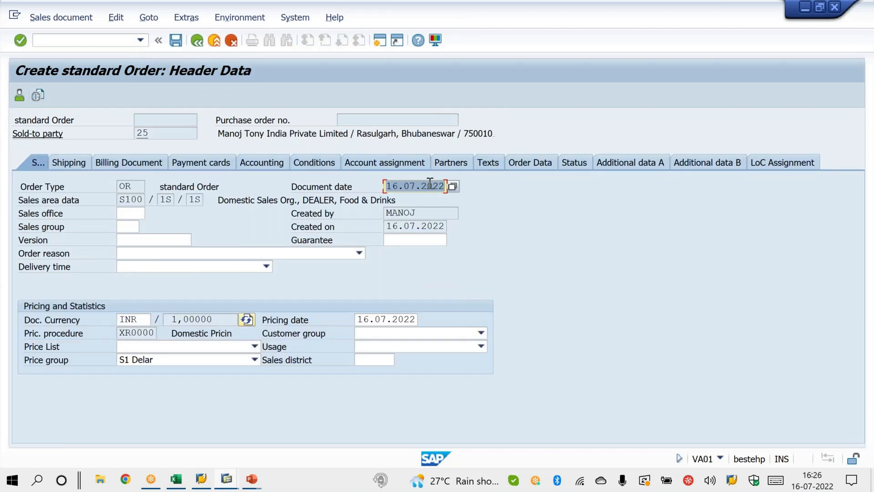
Step: Examine the header's sales area and pricing procedure, marking both and writing OVKK as an annotation
click(558, 7)
mouse_move(210, 193)
mouse_down()
mouse_move(187, 183)
mouse_move(113, 195)
mouse_move(126, 226)
mouse_move(230, 190)
mouse_up()
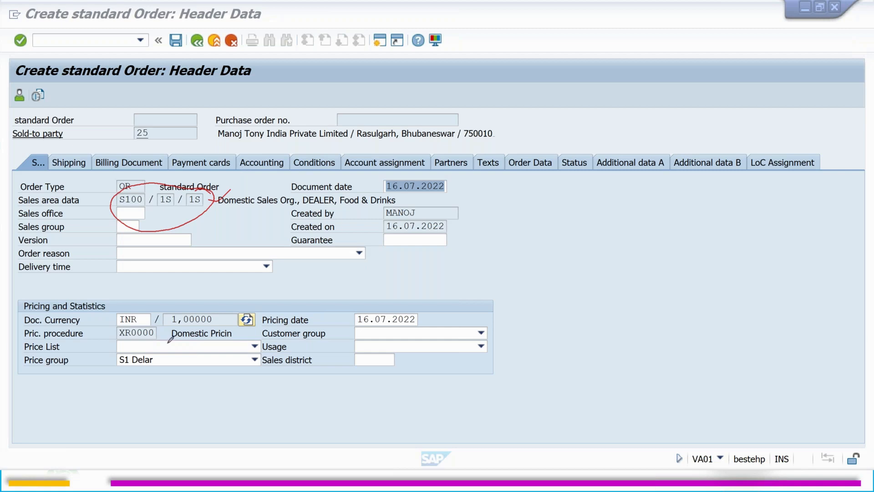
mouse_move(165, 324)
mouse_down()
mouse_move(110, 337)
mouse_move(120, 355)
mouse_move(166, 331)
mouse_move(198, 290)
mouse_up()
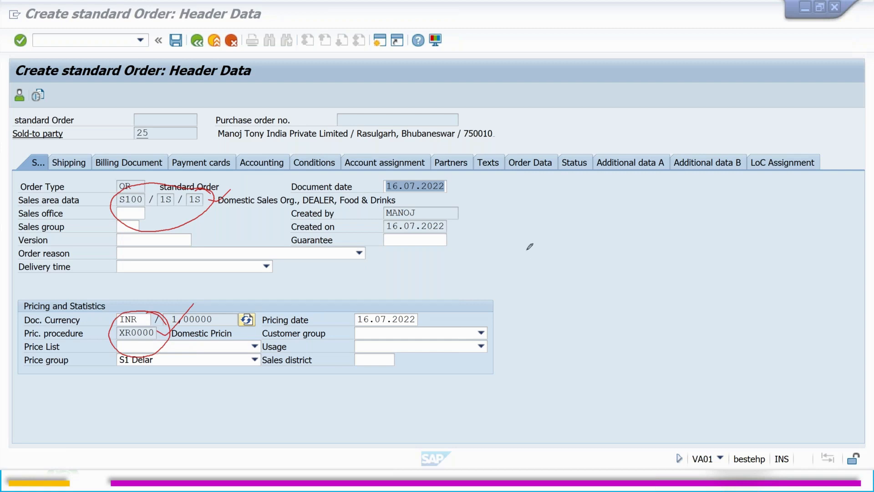
mouse_move(532, 249)
mouse_down()
mouse_move(574, 235)
mouse_move(580, 219)
mouse_move(605, 223)
mouse_up()
drag(159, 334, 194, 305)
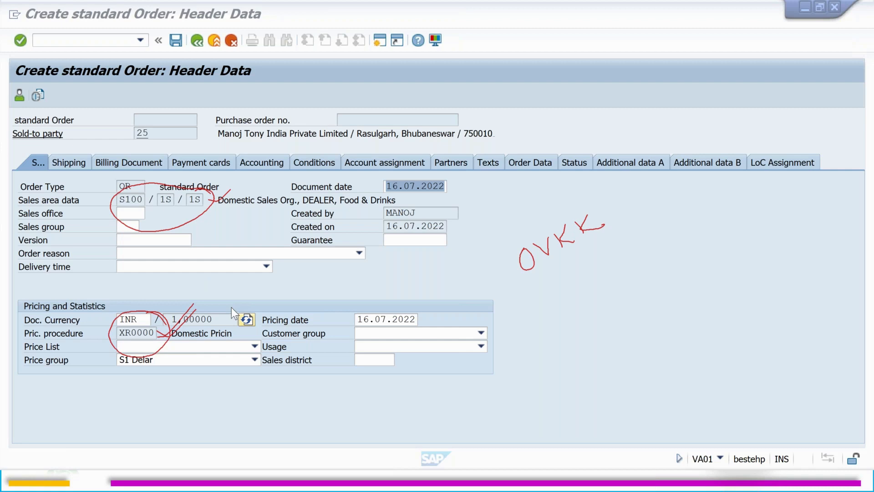
key(Escape)
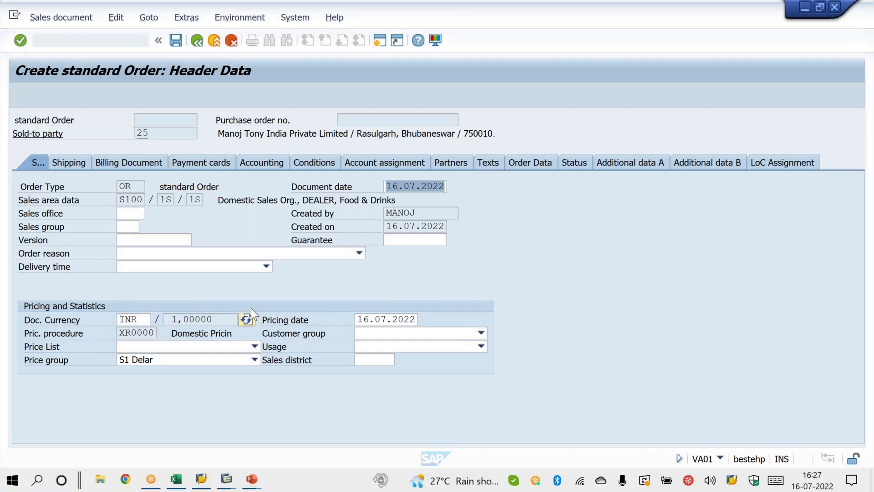
Step: Switch to the PowerPoint slide show, tick Customer Master, Control Data and Configuration, and advance to the sales document types table
mouse_move(253, 480)
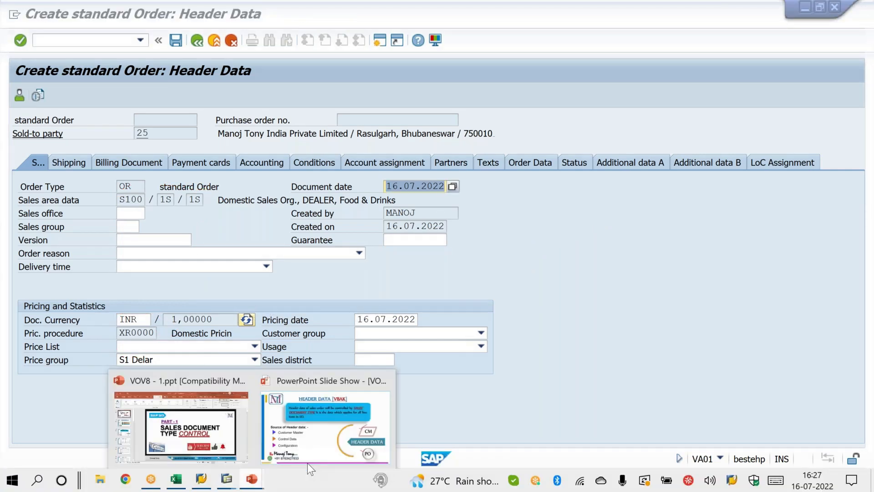
click(348, 425)
drag(291, 277, 314, 263)
drag(244, 320, 272, 308)
drag(252, 363, 279, 349)
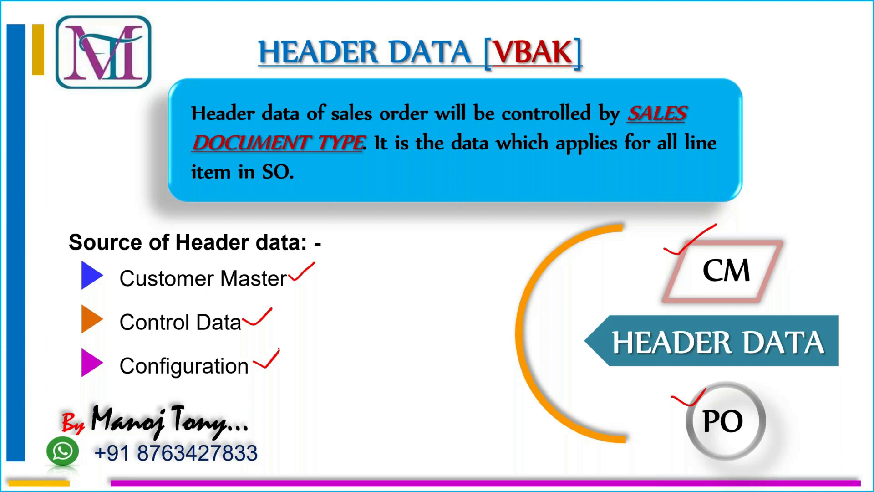
key(Right)
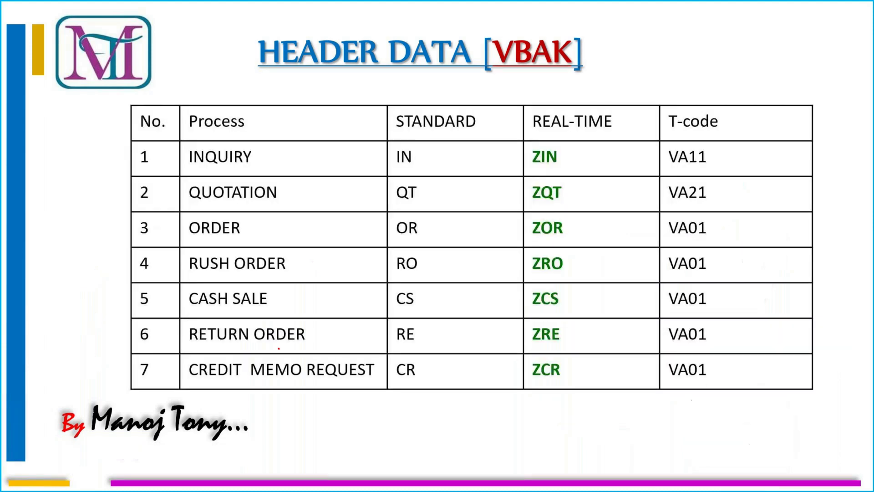
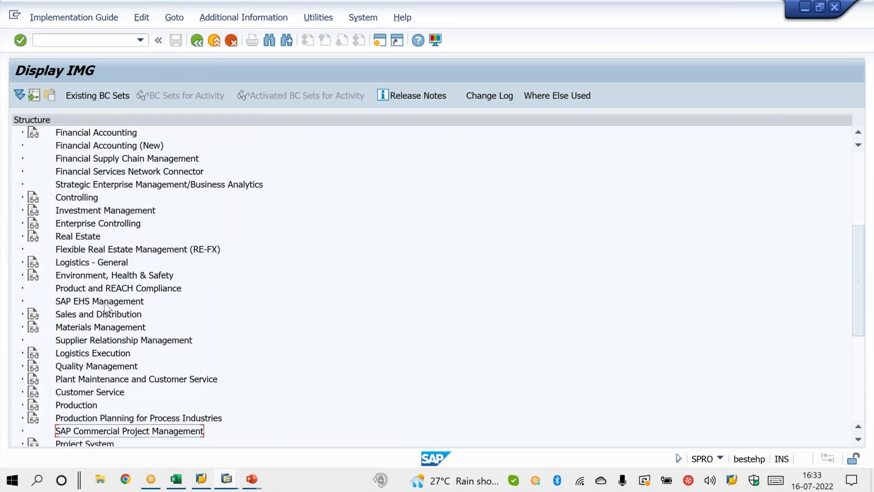
Step: Try to open Define Sales Document Types under Sales Document Header in the Sales and Distribution customizing, declining display of the locked data
click(23, 314)
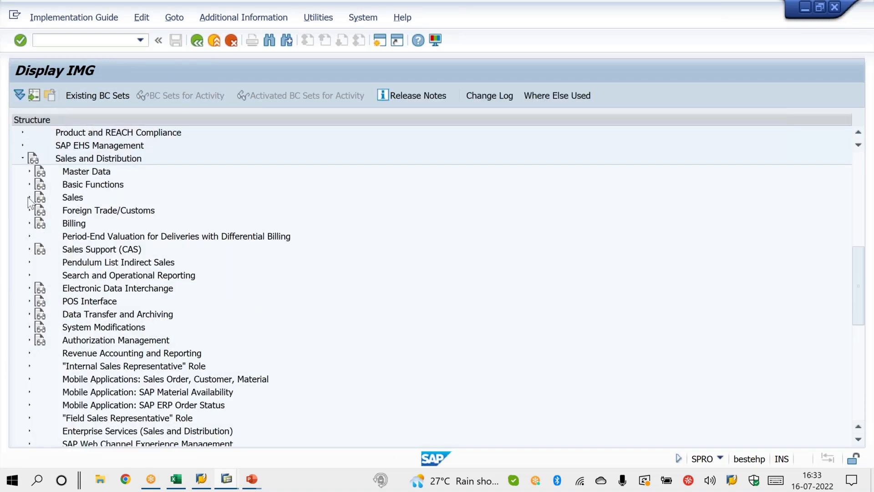
click(29, 198)
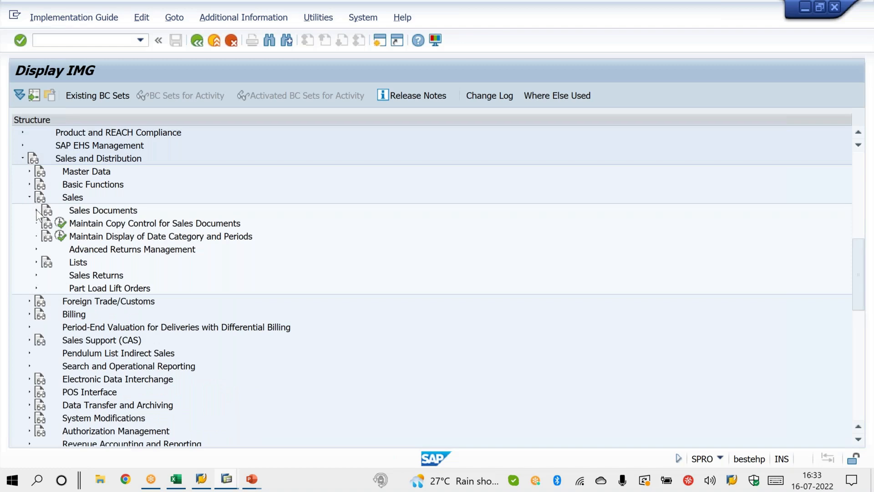
click(36, 211)
click(43, 224)
click(74, 235)
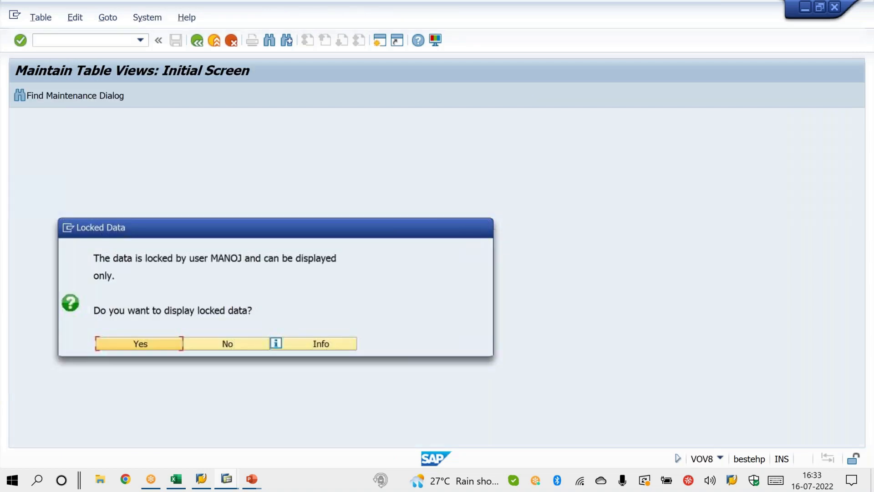
click(211, 346)
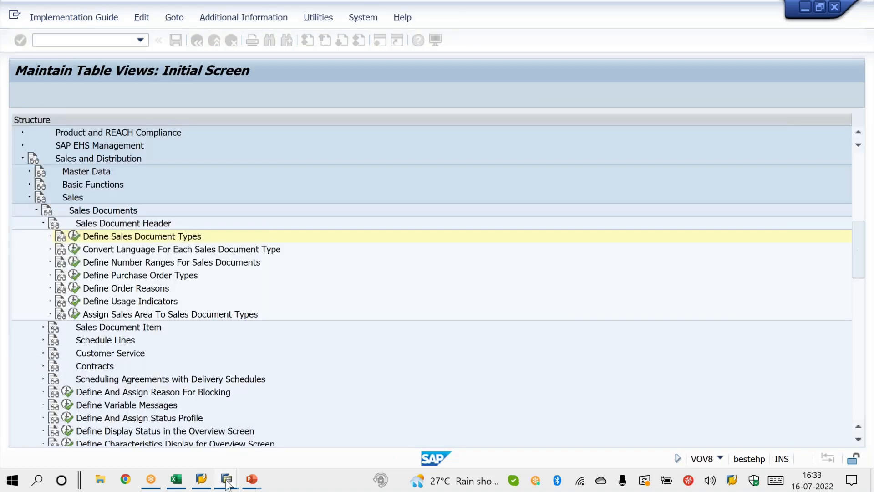
Step: Switch to the other SAP session and leave its sales order type details and overview, returning to SAP Easy Access
mouse_move(226, 482)
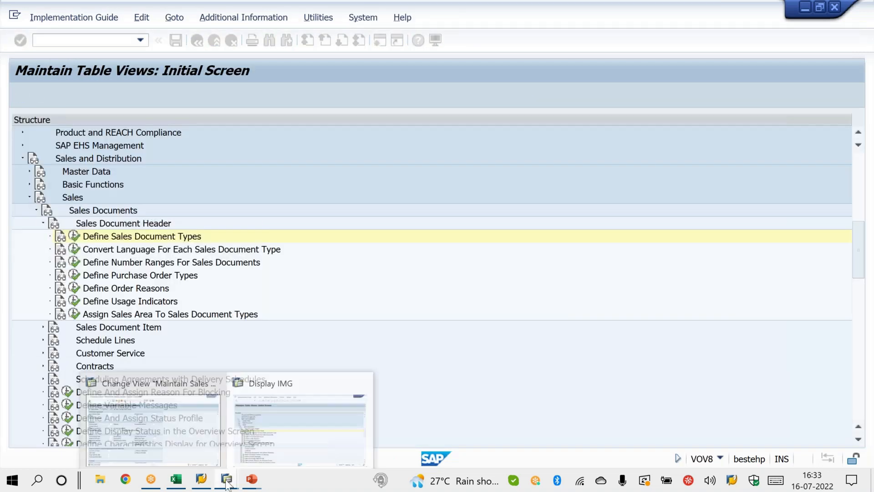
click(189, 446)
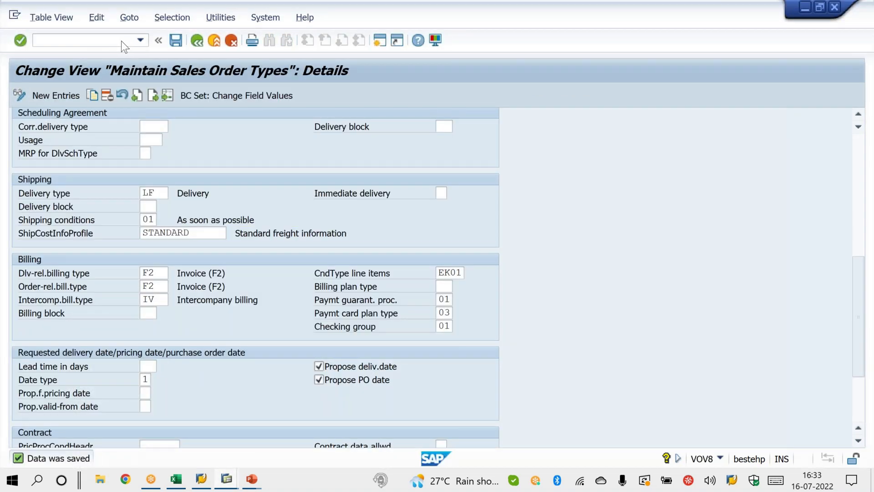
click(197, 41)
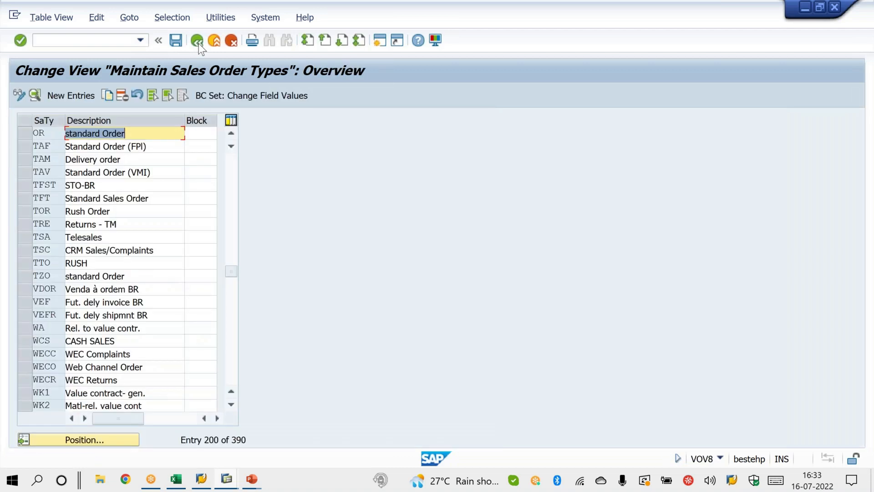
click(197, 41)
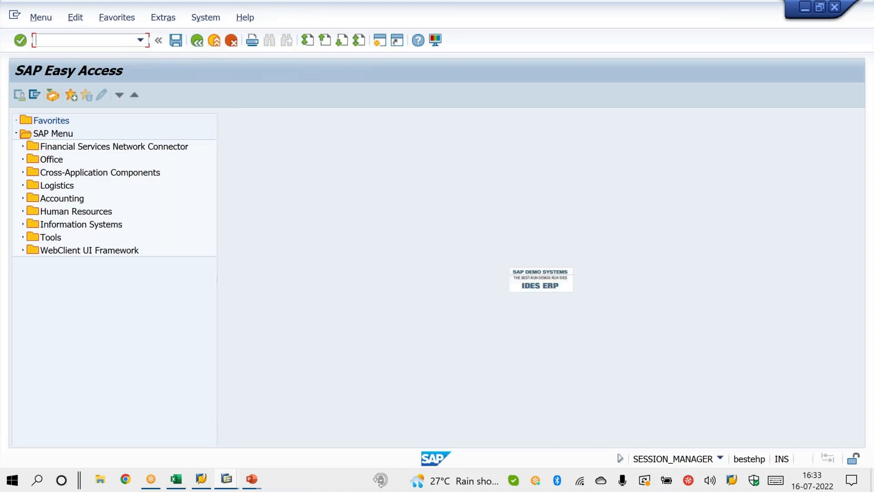
Step: Start transaction SPRO and display the SAP Reference IMG
text(SPRO)
key(Return)
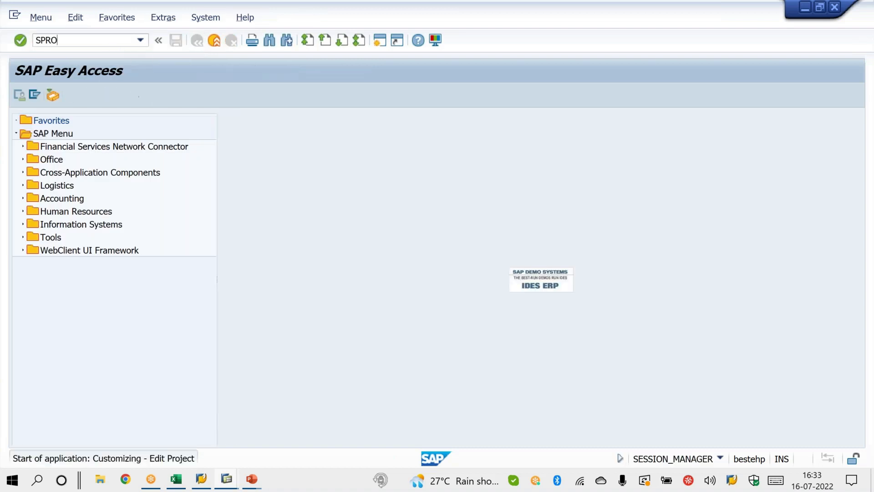
click(73, 96)
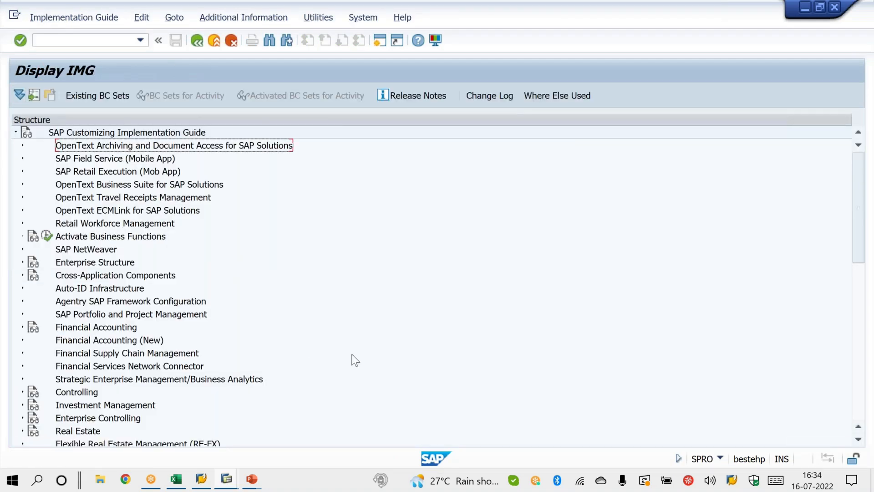
Step: Expand Sales and Distribution, Sales, Sales Documents and Sales Document Header in the IMG, and run Define Sales Document Types
scroll(356, 360, down, 4)
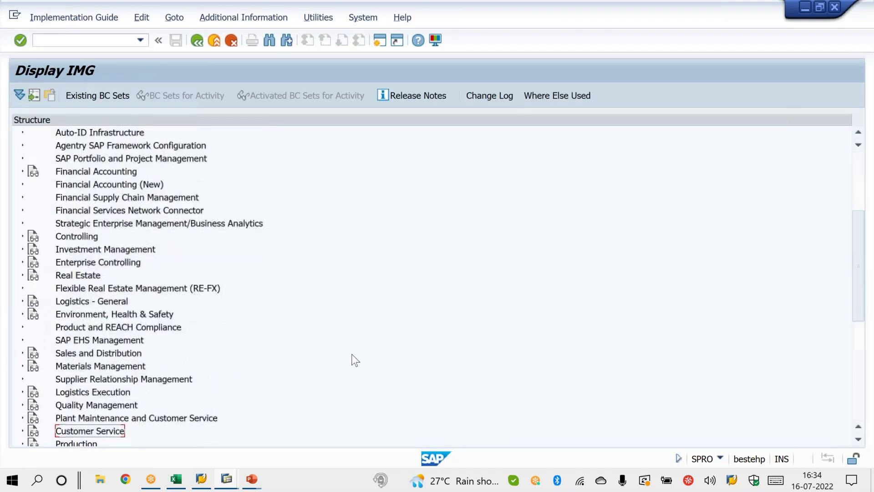
click(23, 353)
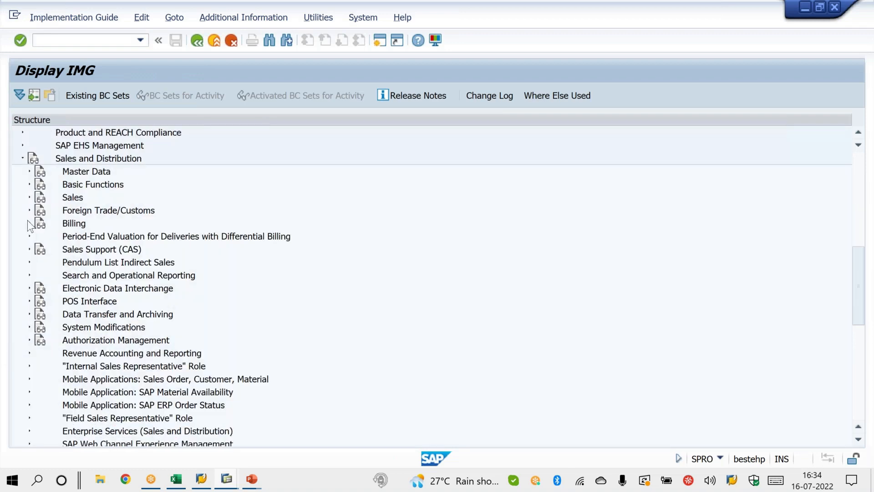
click(29, 197)
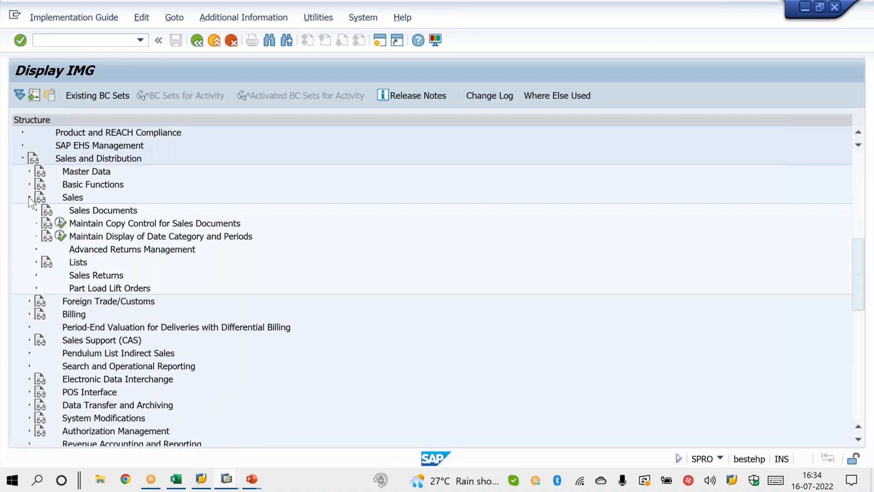
click(37, 210)
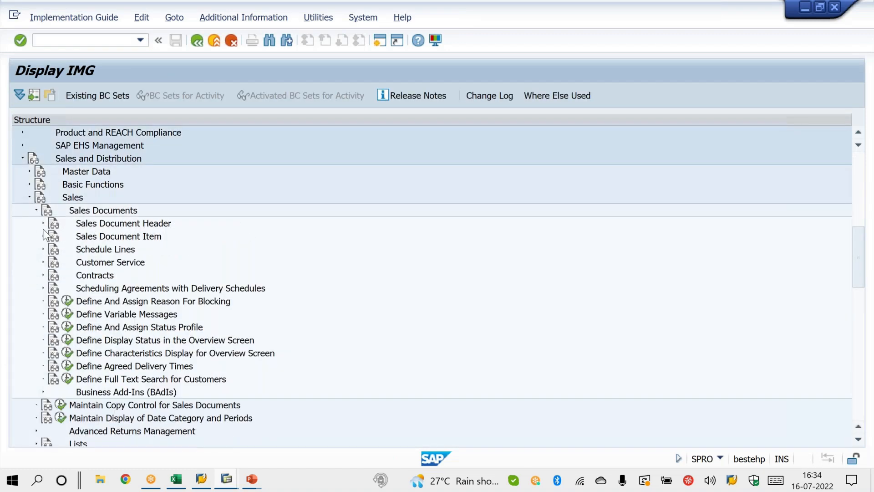
click(43, 223)
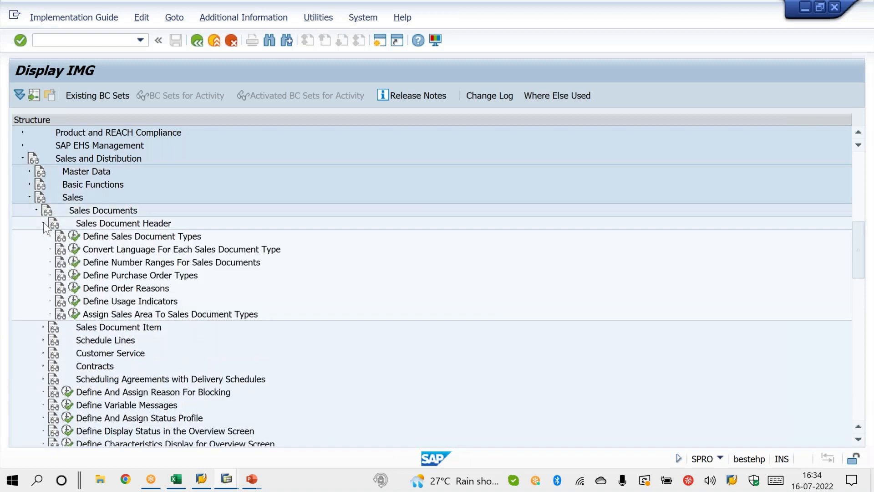
click(74, 236)
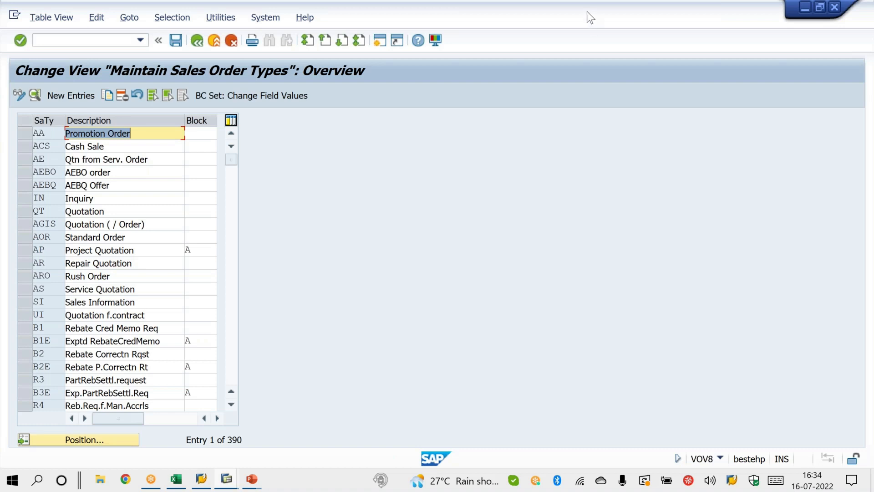
Step: Circle the transaction code VOV8 with a screen annotation, and clear the drawing
click(595, 13)
click(588, 39)
mouse_move(722, 443)
mouse_down()
mouse_move(694, 475)
mouse_move(728, 460)
mouse_move(679, 451)
mouse_move(729, 455)
mouse_move(720, 473)
mouse_move(685, 431)
mouse_move(691, 442)
mouse_move(715, 421)
mouse_up()
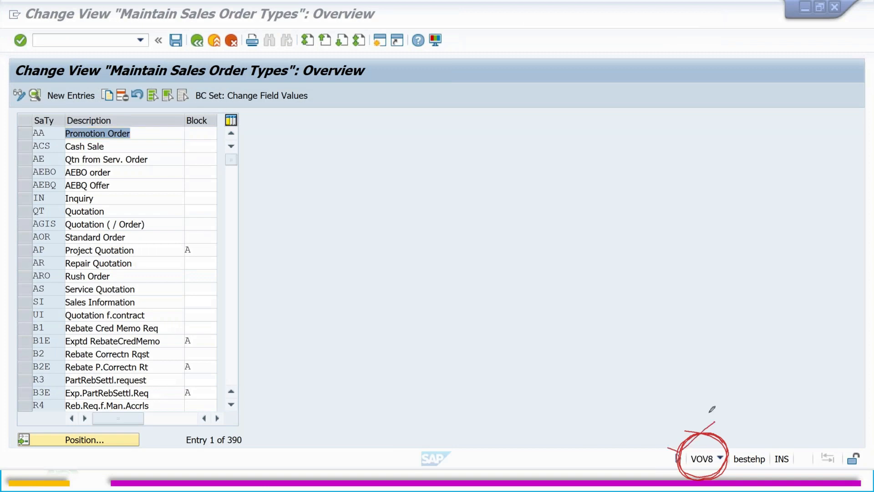
click(630, 381)
right_click(630, 382)
click(670, 263)
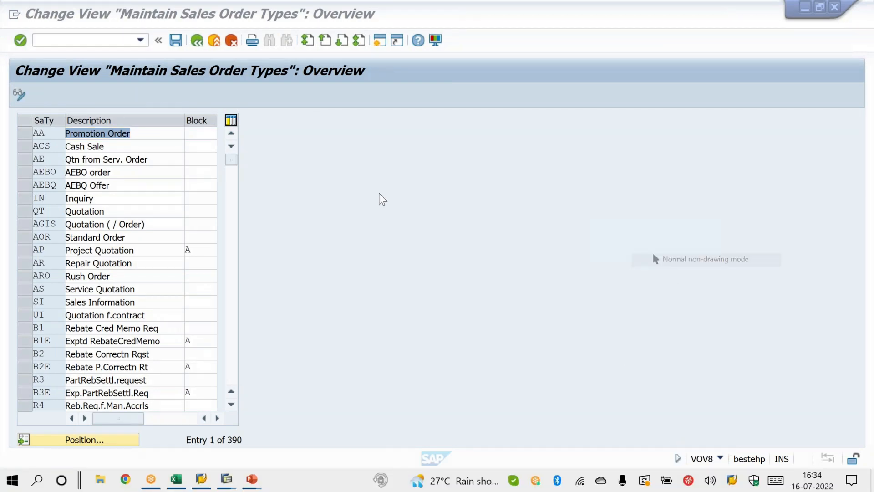
Step: Leave the sales order types overview with /n and reopen it directly through transaction VOV8
click(97, 39)
text(/n)
key(Return)
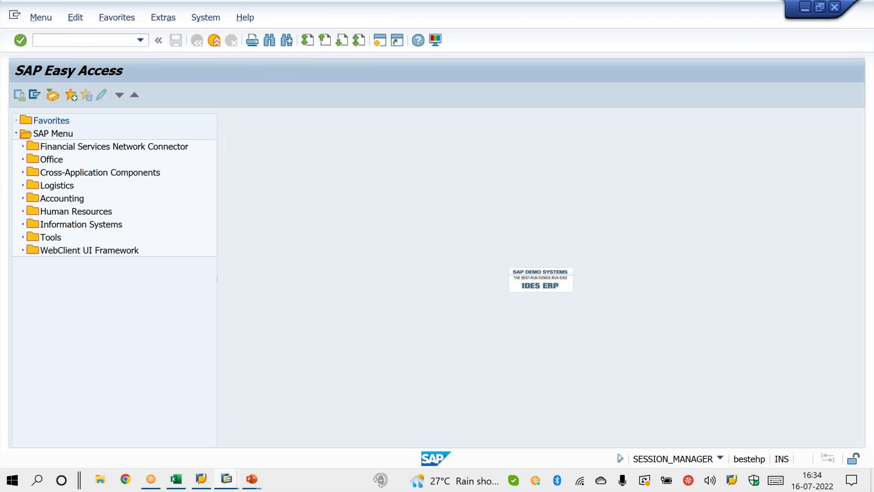
text(VOV8)
key(Return)
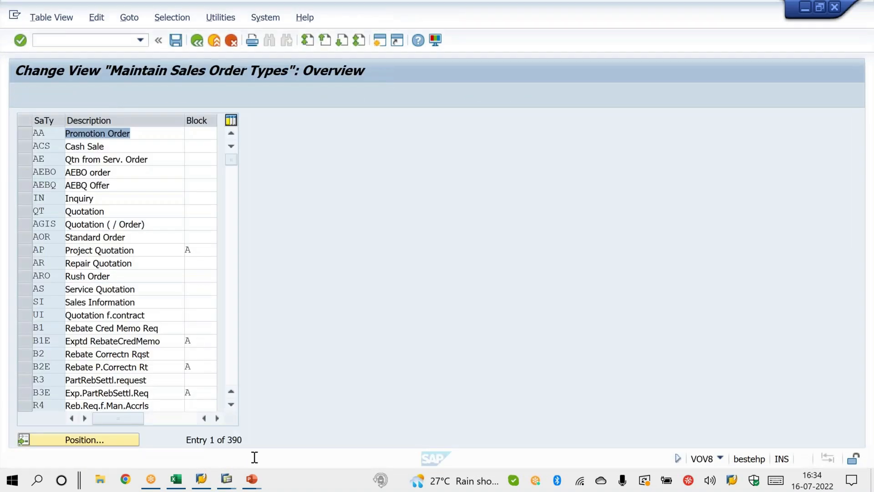
Step: Switch to the PowerPoint slide show, circle OR and ZOR in the Order row of the document types table, and return to SAP
mouse_move(252, 480)
click(329, 427)
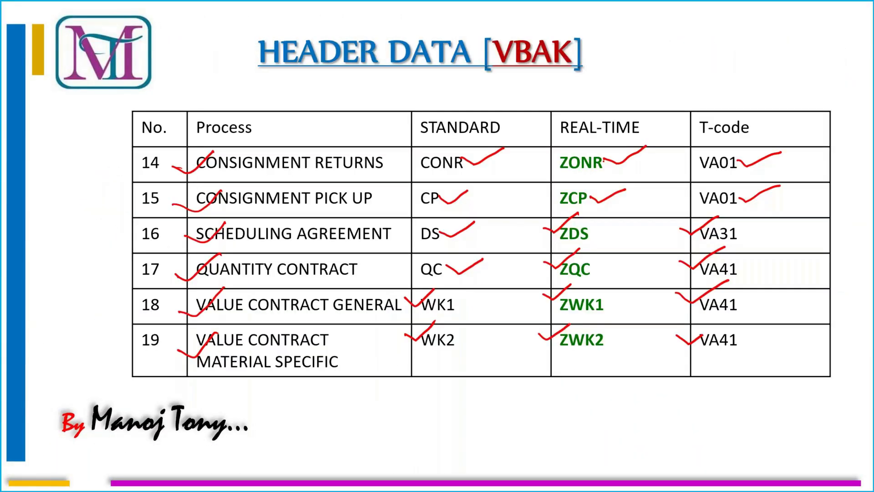
key(Left)
key(Left)
key(Left)
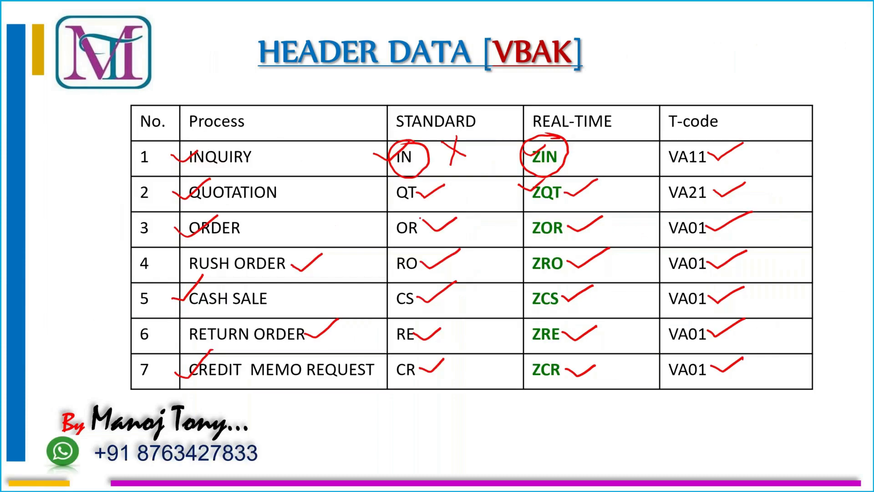
mouse_move(419, 208)
mouse_down()
mouse_move(387, 235)
mouse_move(431, 215)
mouse_move(391, 246)
mouse_move(375, 226)
mouse_up()
mouse_move(569, 212)
mouse_down()
mouse_move(567, 205)
mouse_move(524, 241)
mouse_move(571, 204)
mouse_move(516, 214)
mouse_up()
key(Right)
key(Right)
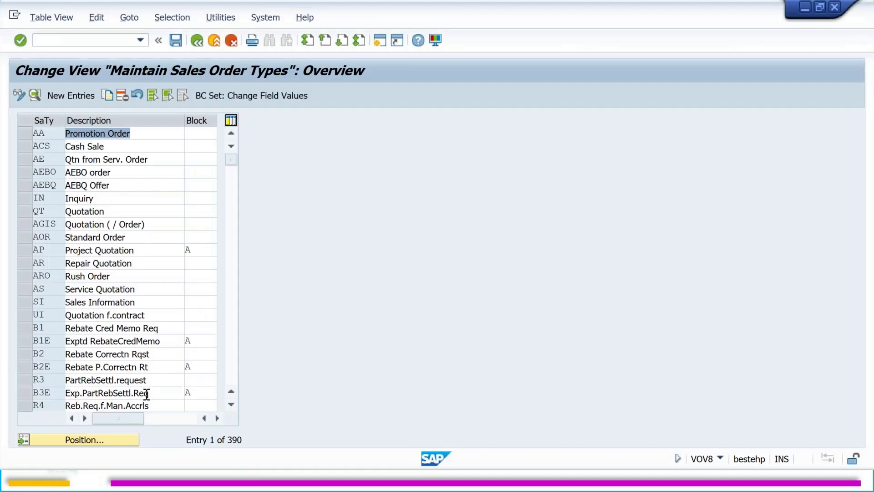
Step: Position the sales order types list at document type OR
click(111, 436)
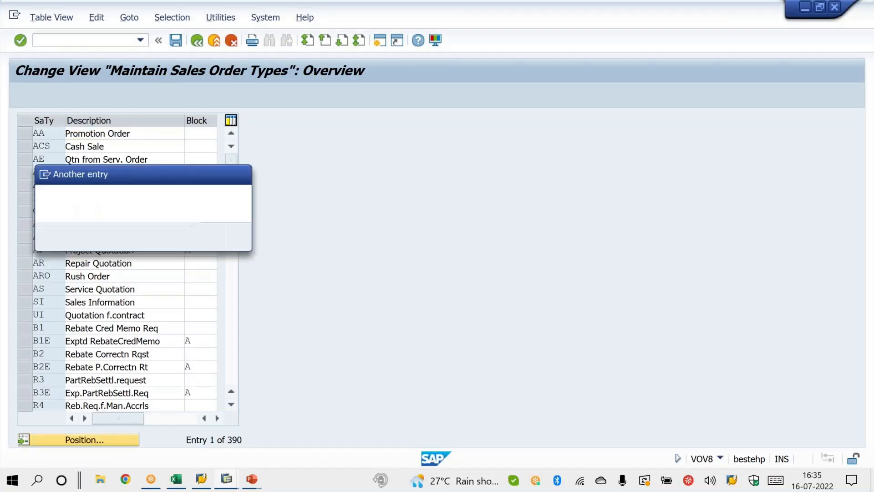
text(OR)
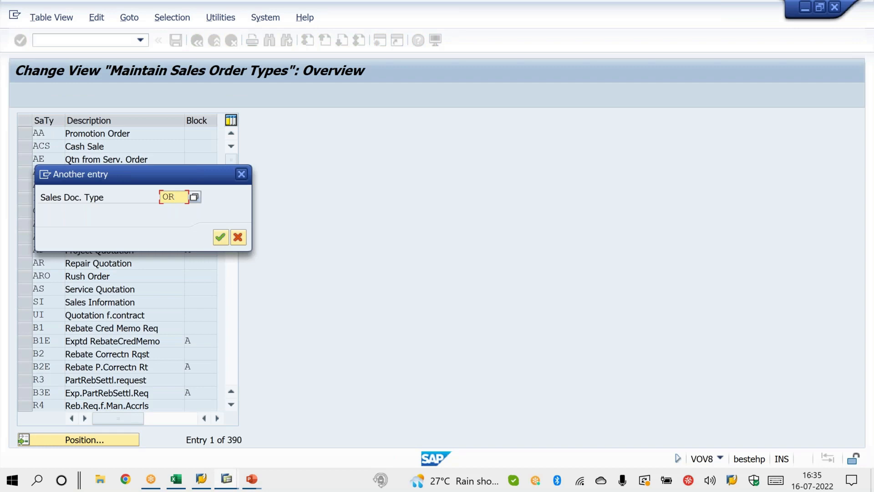
key(Return)
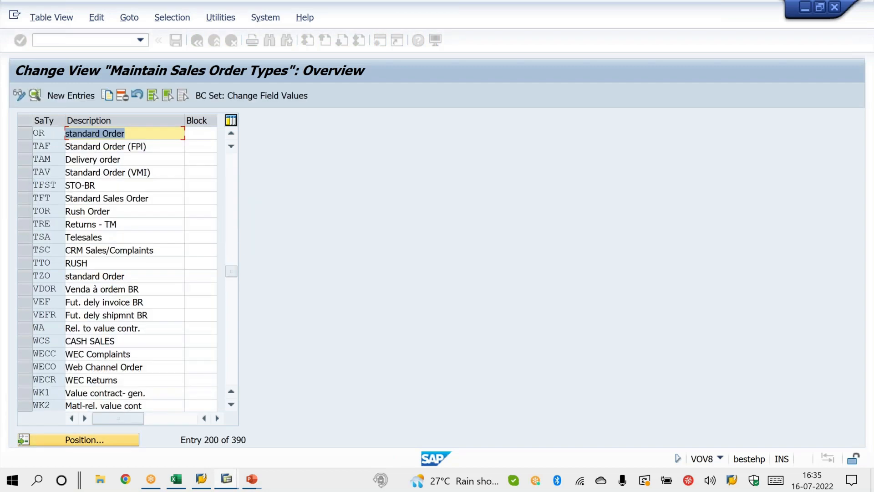
click(138, 136)
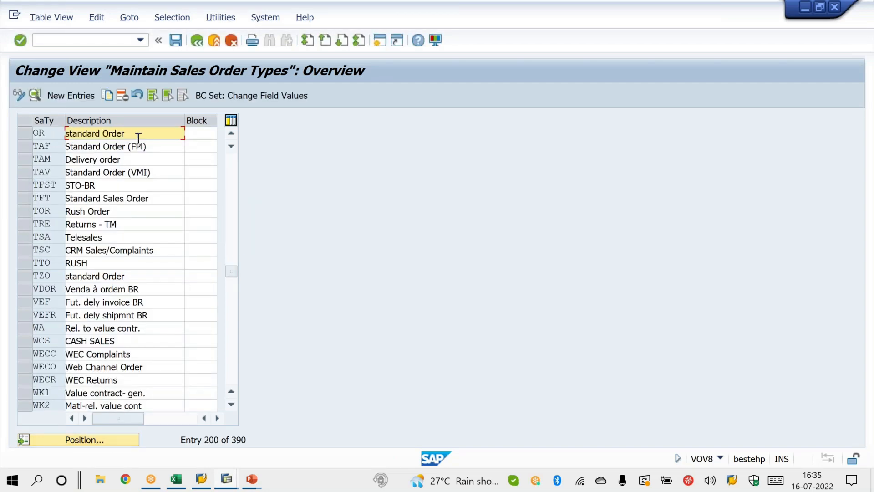
Step: Copy the standard order type OR to a new type ZOR, including its dependent copying control entries
click(28, 136)
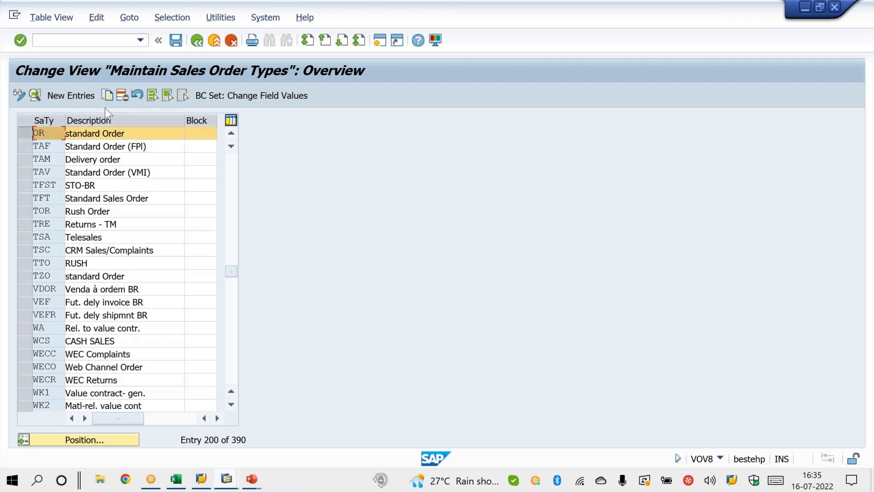
click(108, 94)
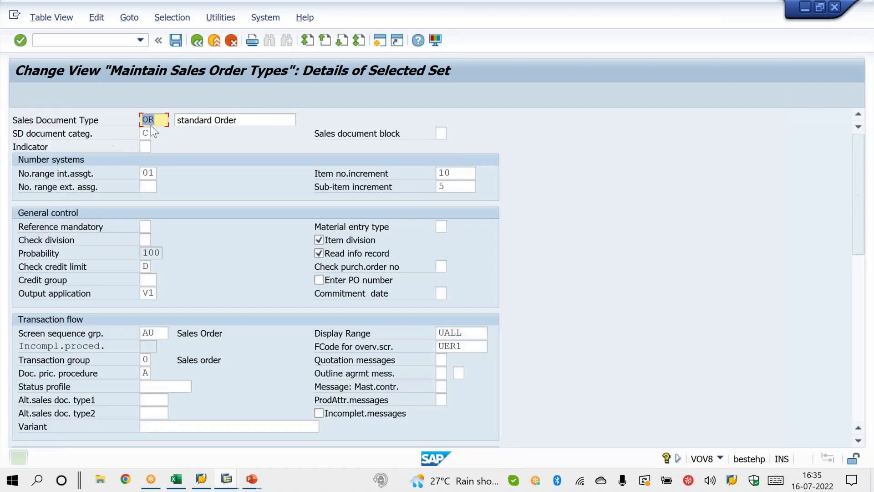
text(ZOR)
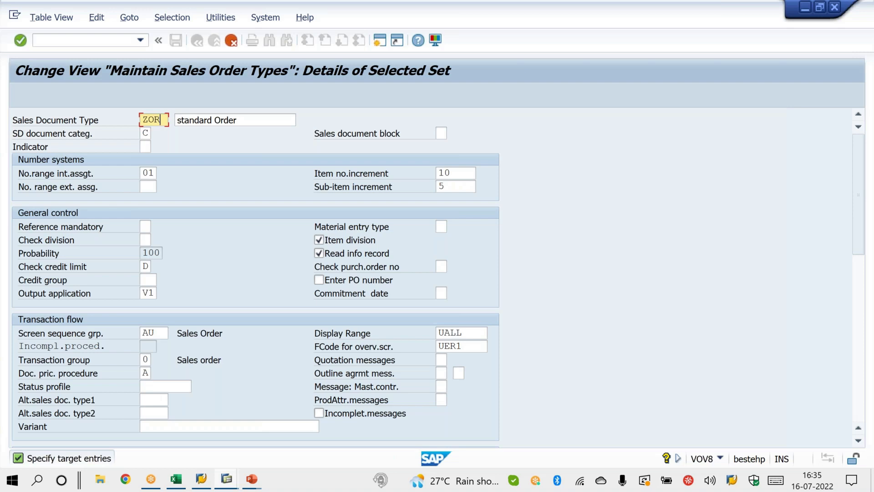
key(ctrl+s)
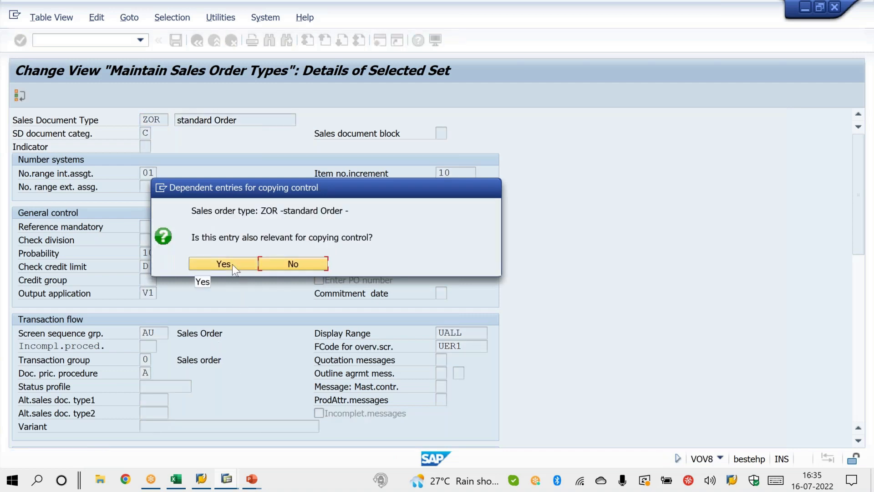
click(232, 264)
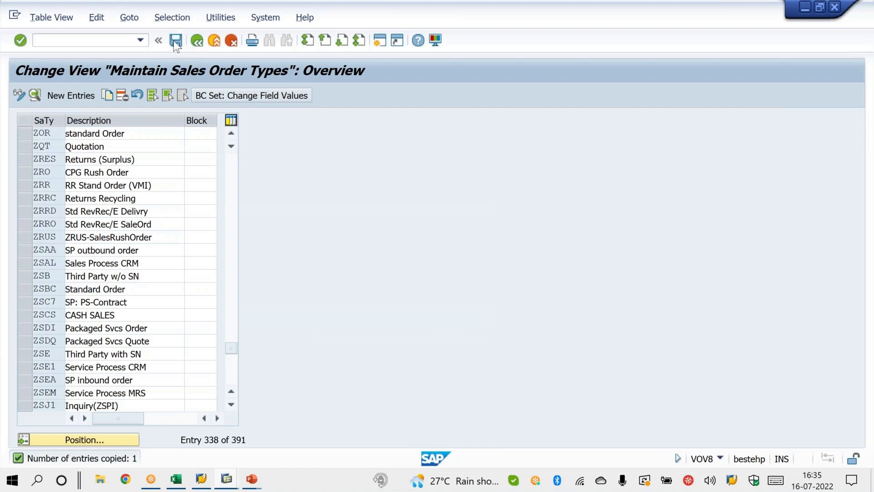
Step: Save the new sales document type ZOR and acknowledge the list of transport object key fields
click(175, 40)
click(255, 237)
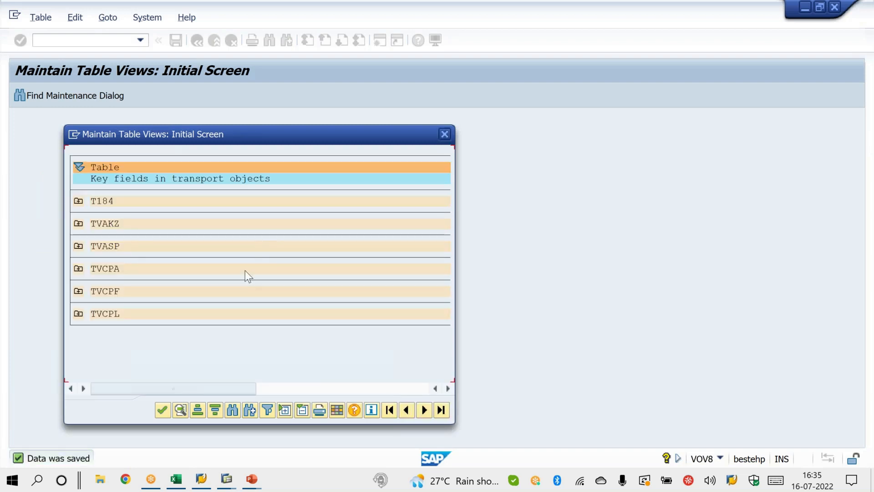
click(162, 414)
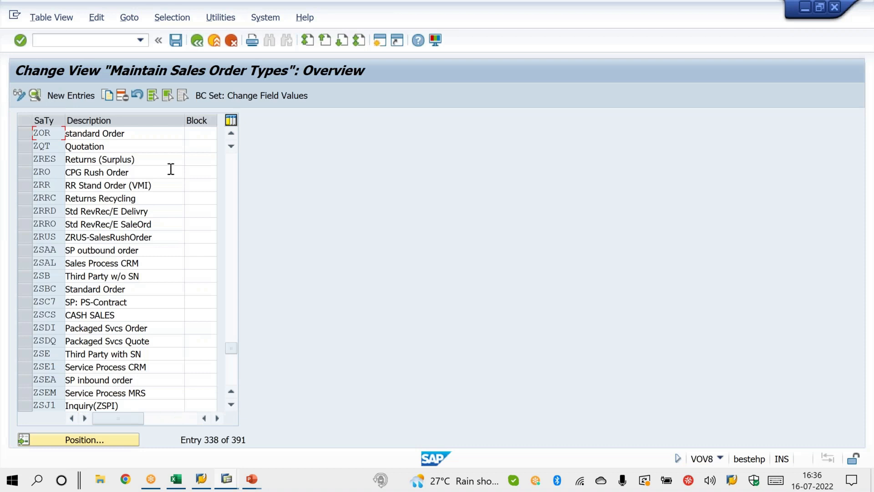
click(175, 41)
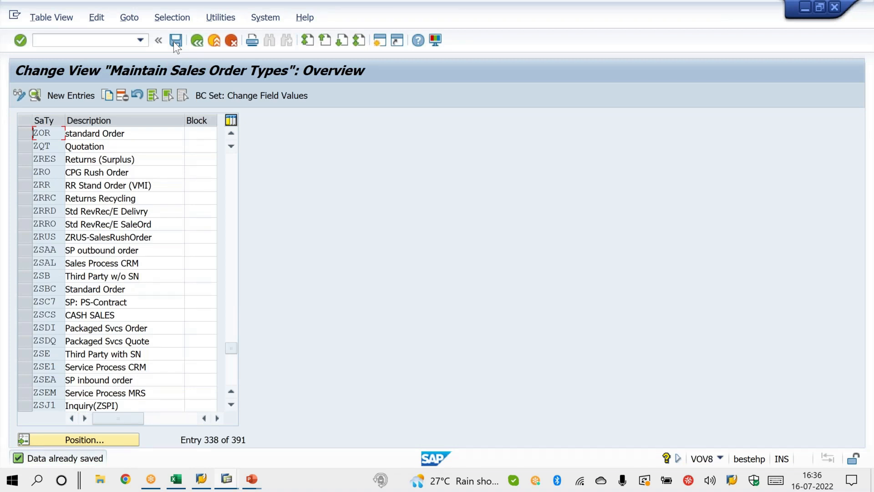
Step: Select the ZOR entry, switch to the PowerPoint slide show and advance to the Sales Document Category slide
click(29, 133)
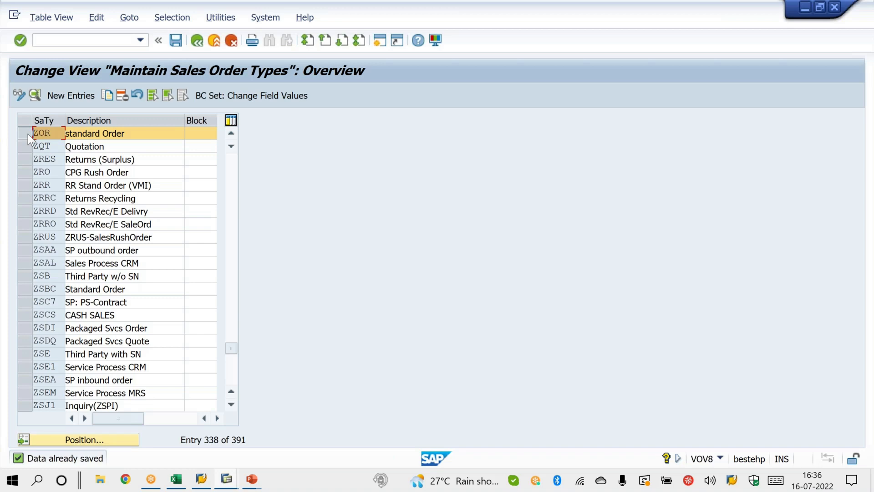
mouse_move(251, 487)
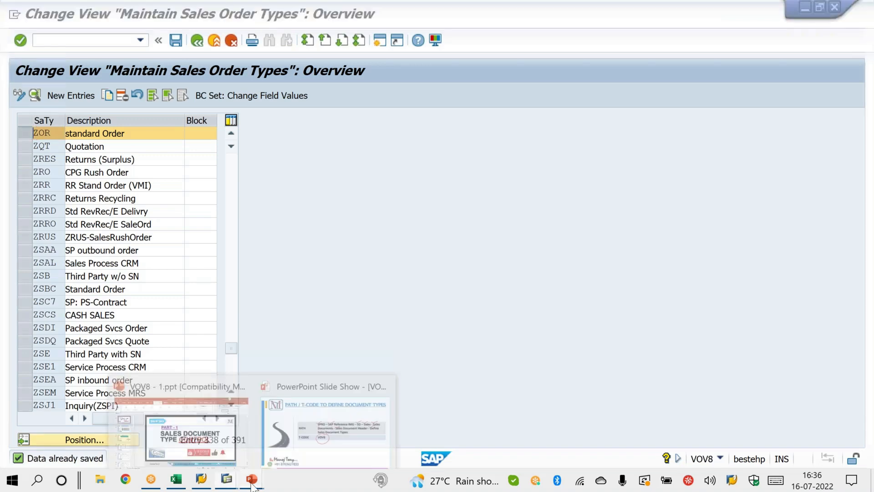
click(338, 428)
key(Right)
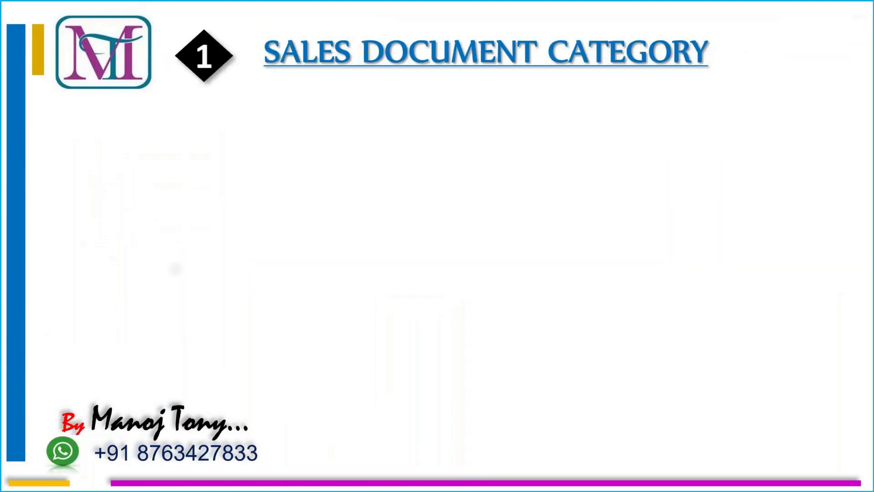
Step: Return to SAP and open the details of sales document type ZOR at the SD document category field
key(alt+Tab)
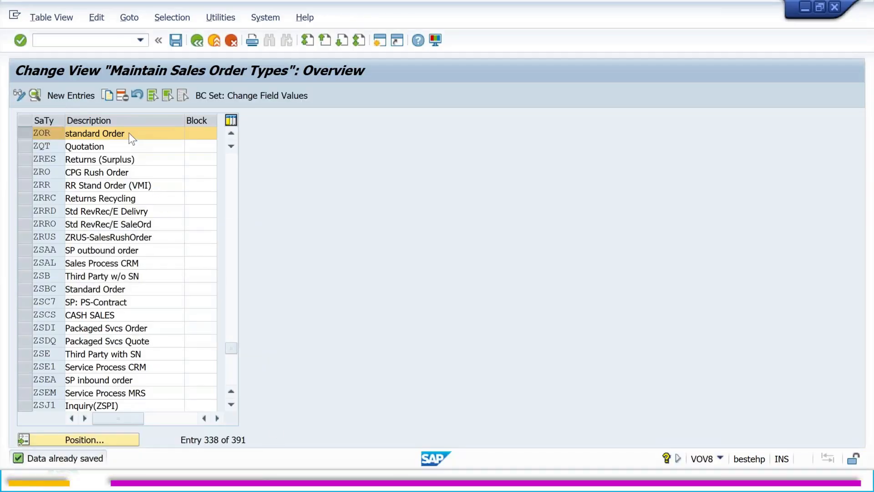
double_click(129, 133)
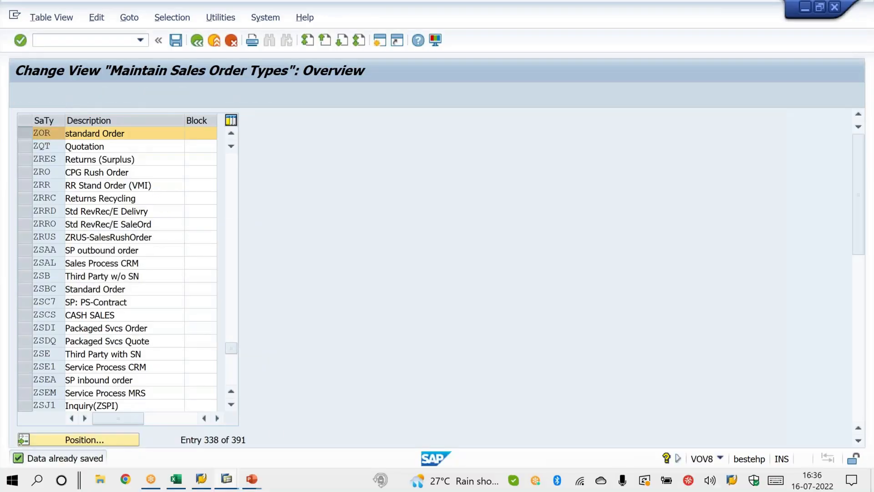
click(145, 133)
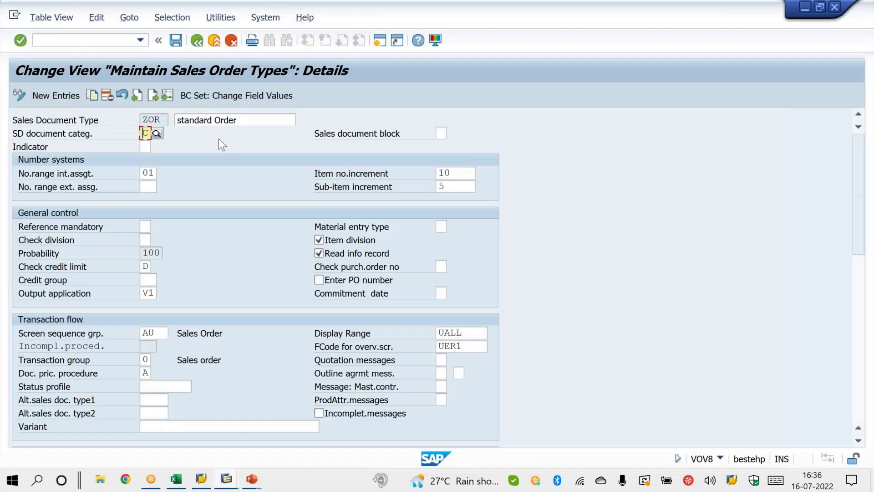
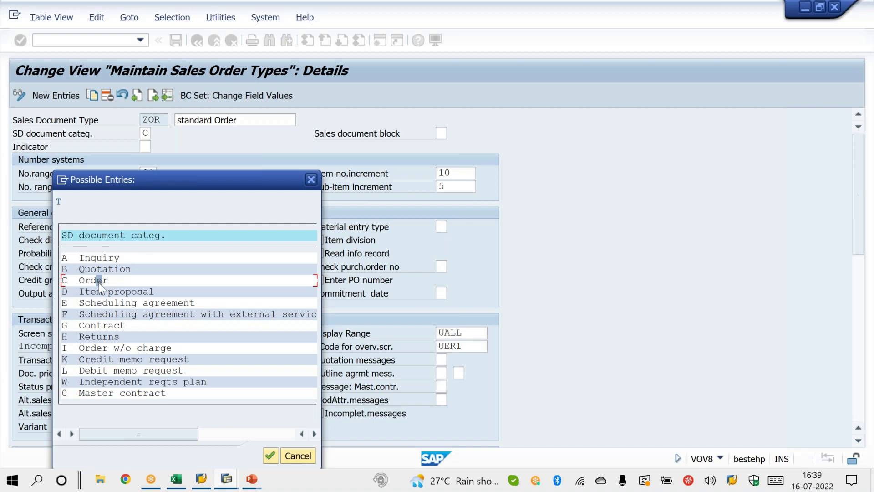
Step: Go through the possible SD document categories from Inquiry to Debit memo request and choose C (Order) for ZOR
click(100, 295)
click(100, 302)
click(100, 326)
click(101, 336)
click(98, 350)
click(105, 359)
click(107, 370)
double_click(102, 281)
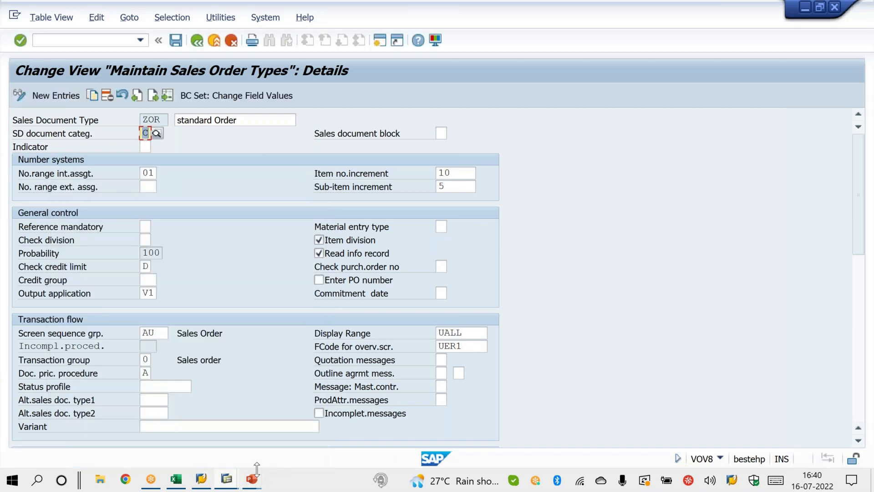
Step: Switch to the PowerPoint slide show and reveal the Controls Screen in SO comparison of inquiry and sales order
mouse_move(257, 485)
click(274, 419)
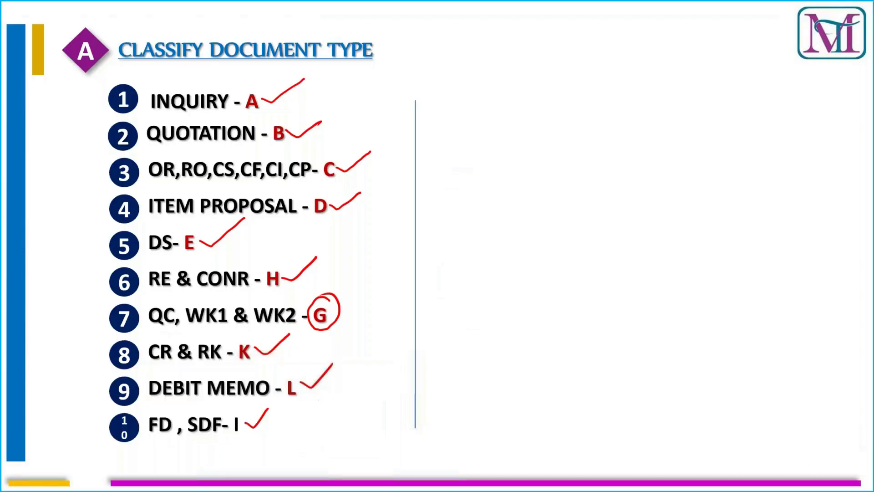
key(Right)
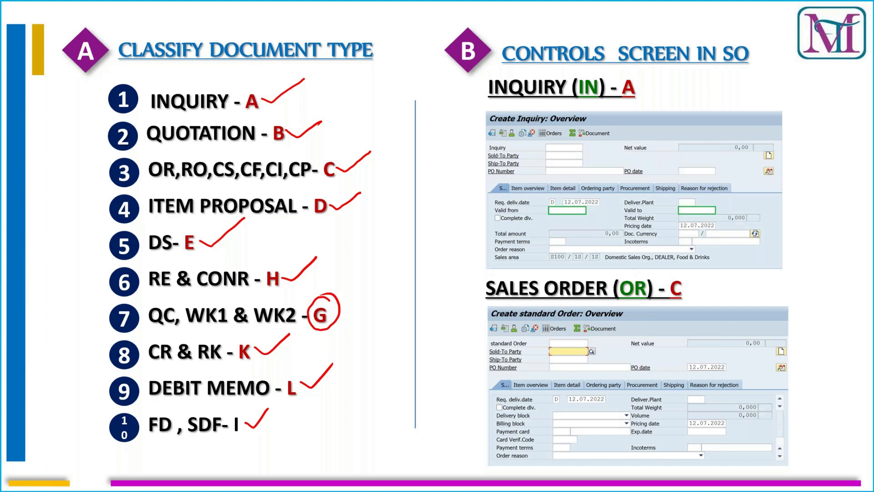
Step: Circle the inquiry screenshot's validity date fields, cross the matching sales order area, and circle the inquiry heading's category
mouse_move(587, 194)
mouse_down()
mouse_move(552, 192)
mouse_move(563, 233)
mouse_move(599, 198)
mouse_move(577, 188)
mouse_up()
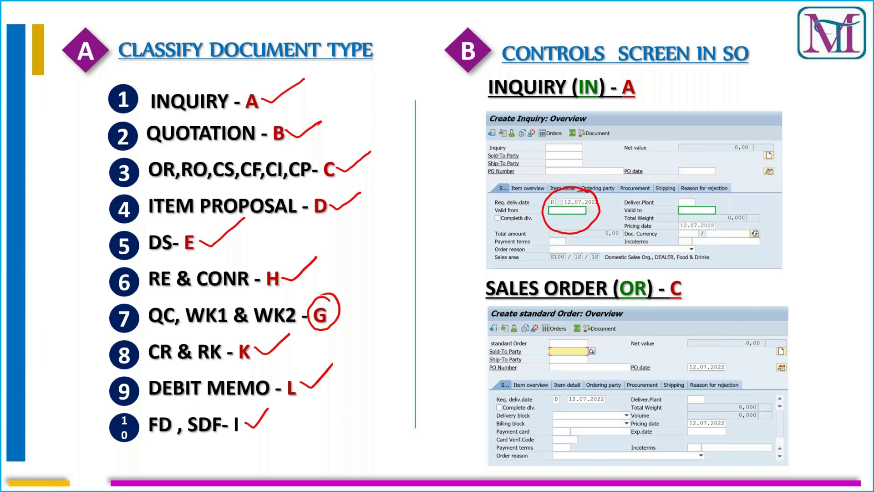
mouse_move(720, 187)
mouse_down()
mouse_move(680, 195)
mouse_move(714, 229)
mouse_move(724, 191)
mouse_up()
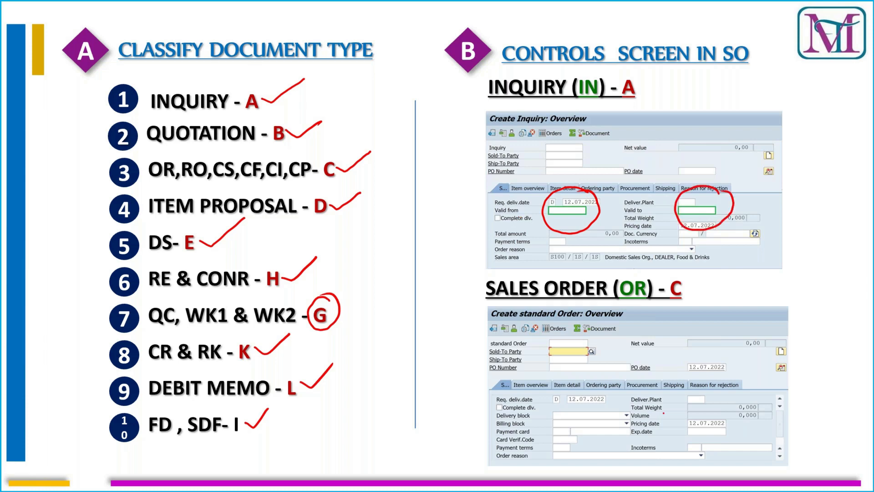
mouse_move(672, 400)
mouse_down()
mouse_move(661, 428)
mouse_move(681, 420)
mouse_move(660, 427)
mouse_up()
drag(656, 402, 680, 420)
mouse_move(632, 73)
mouse_down()
mouse_move(612, 89)
mouse_move(583, 84)
mouse_up()
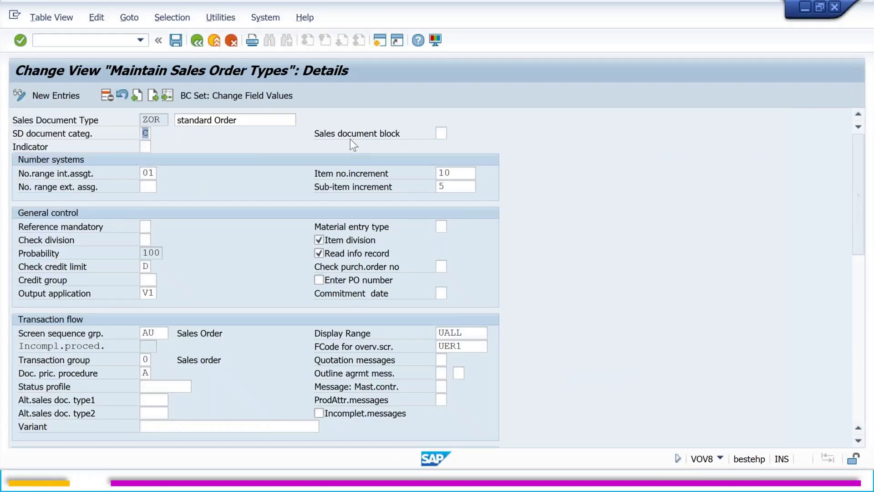
Step: Return to SAP and display the details of another sales document type, IN
click(168, 93)
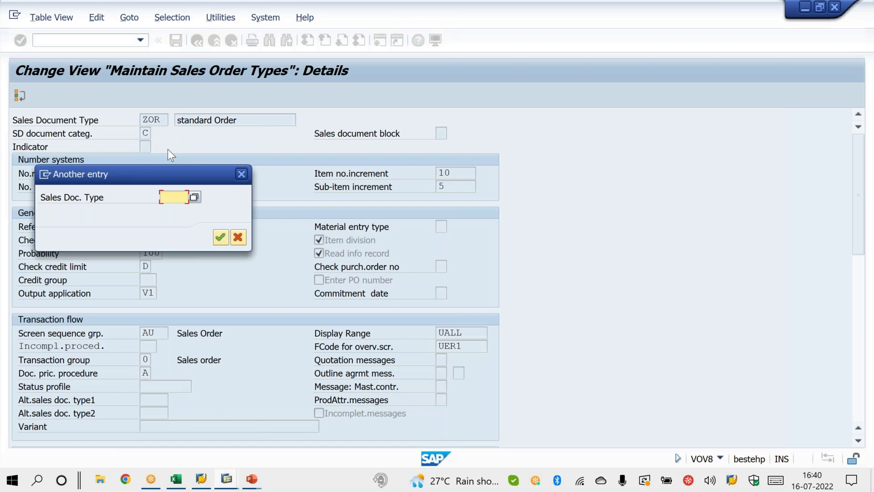
text(ZOR)
key(Return)
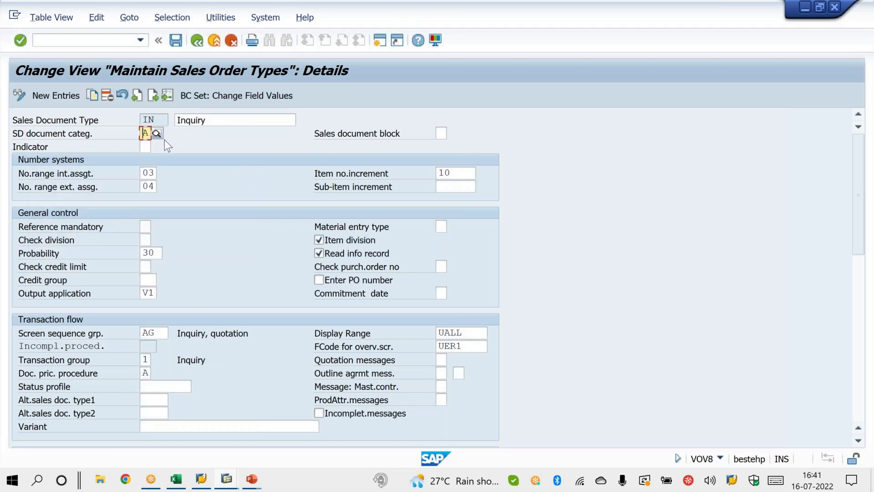
Step: In the Display IMG session, start transaction VA01 and open the overview screen for order type OR
mouse_move(226, 479)
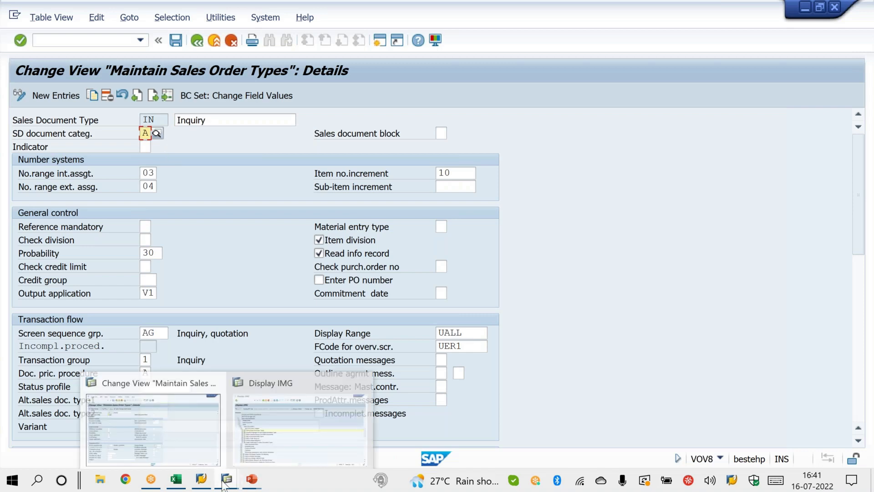
click(263, 442)
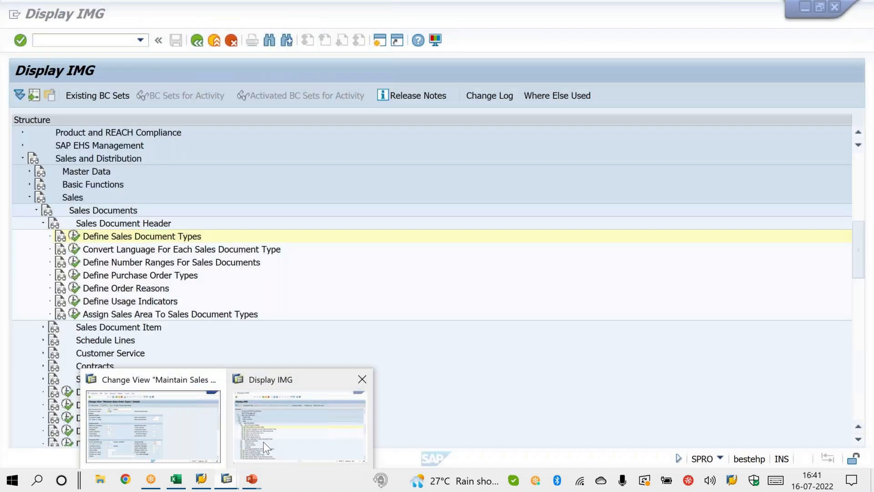
click(48, 41)
text(/NVA01)
key(Return)
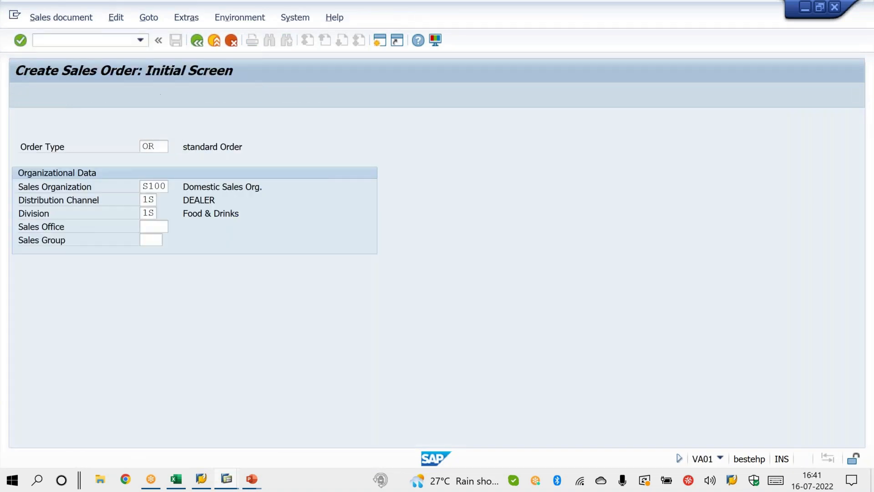
key(Return)
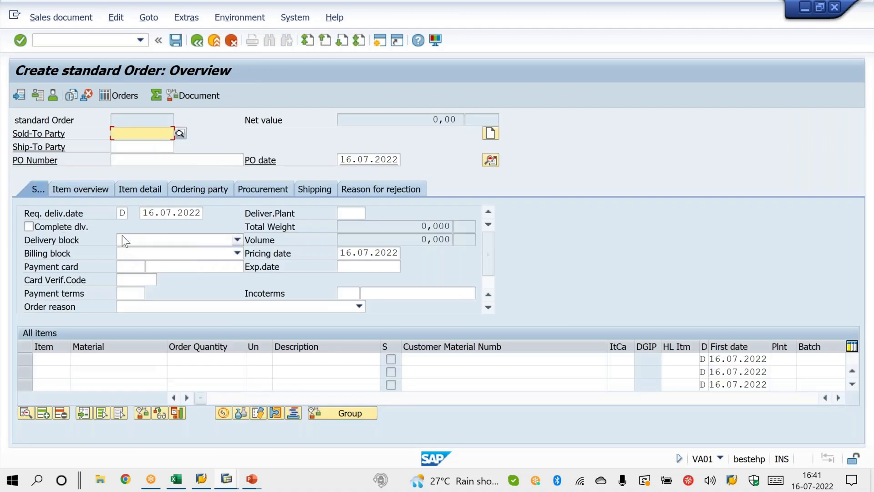
Step: Outline the Sales header fields of the standard order overview with a pen annotation, then clear it
click(122, 235)
click(575, 164)
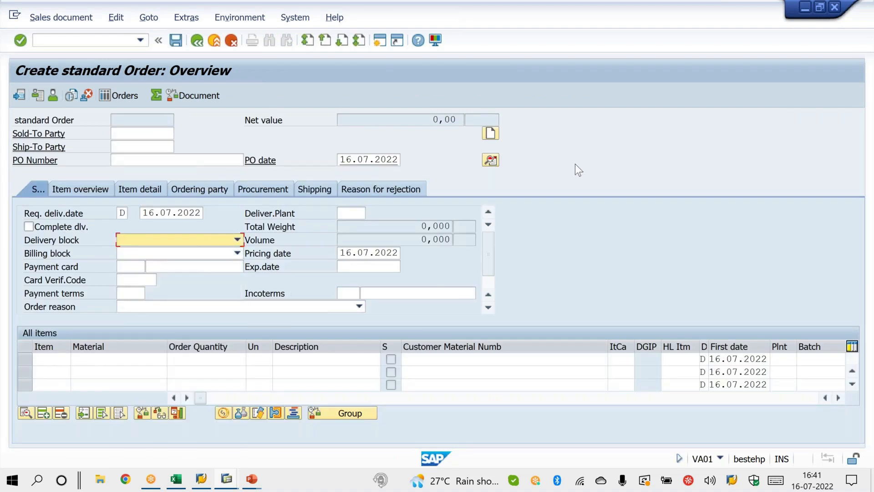
key(F1)
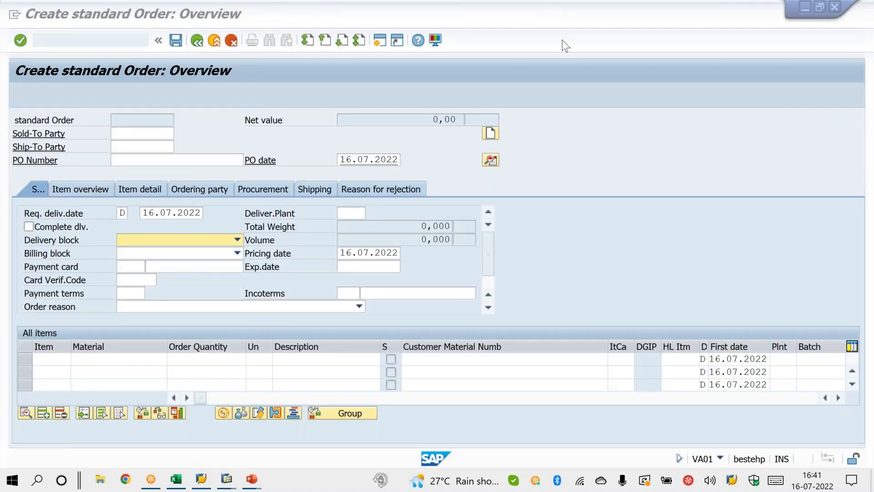
click(562, 40)
mouse_move(89, 202)
mouse_down()
mouse_move(463, 257)
mouse_move(279, 337)
mouse_move(123, 362)
mouse_move(68, 220)
mouse_move(90, 202)
mouse_up()
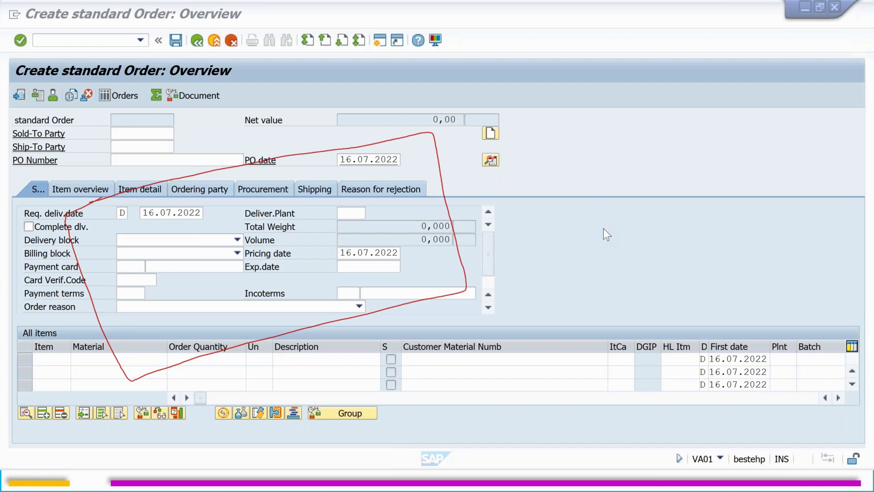
key(Escape)
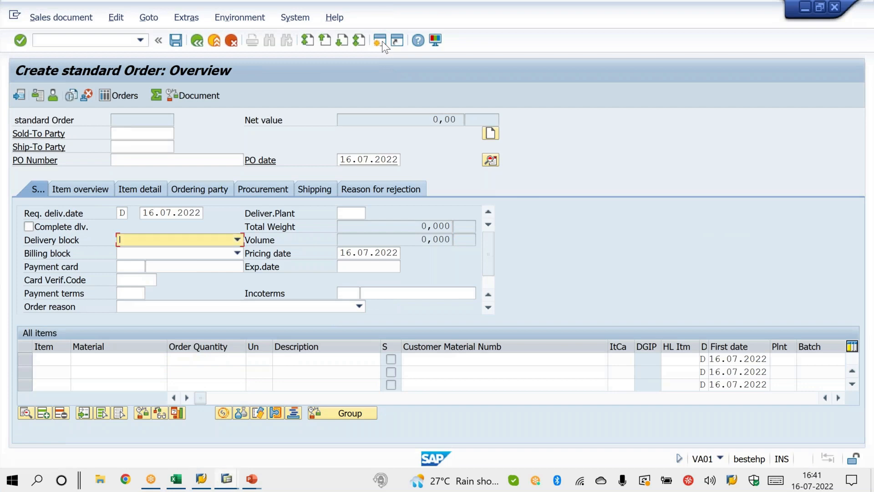
Step: Open a new session, start transaction VA11 and open the overview screen for inquiry type IN
click(381, 41)
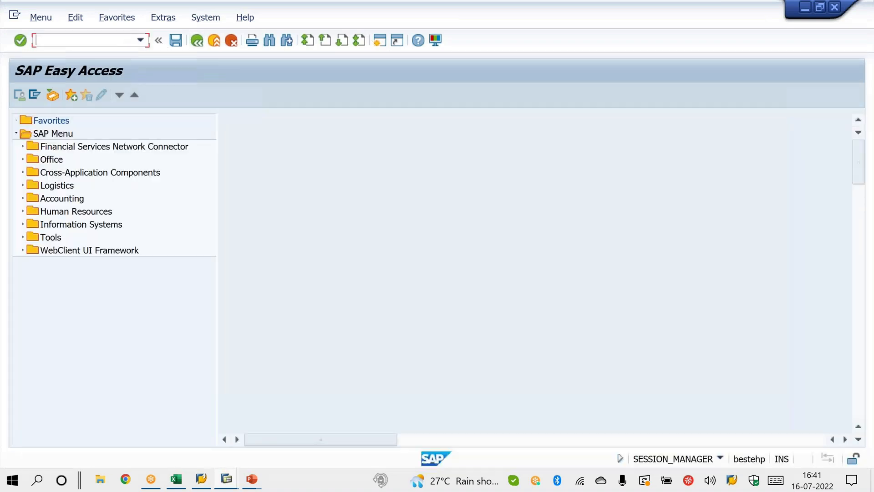
text(VA11)
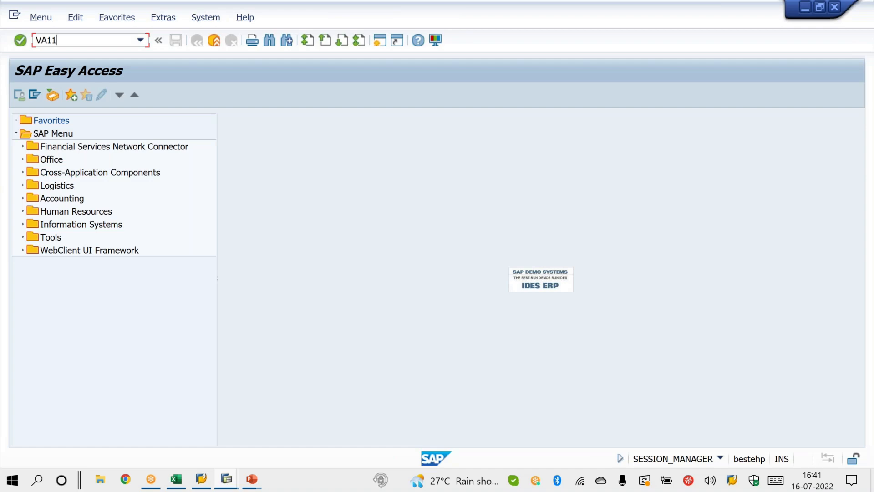
key(Return)
text(IN)
key(Return)
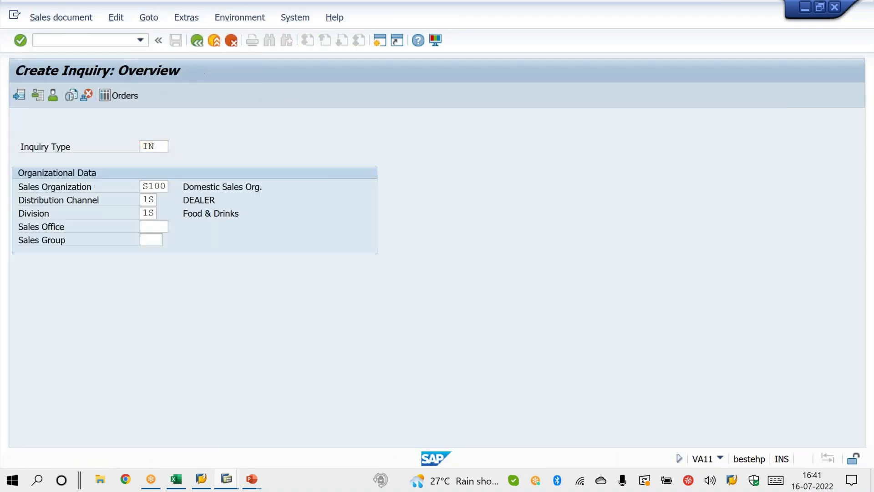
Step: Circle the Valid from and Valid to fields on the inquiry overview with pen annotations, then clear them
click(560, 11)
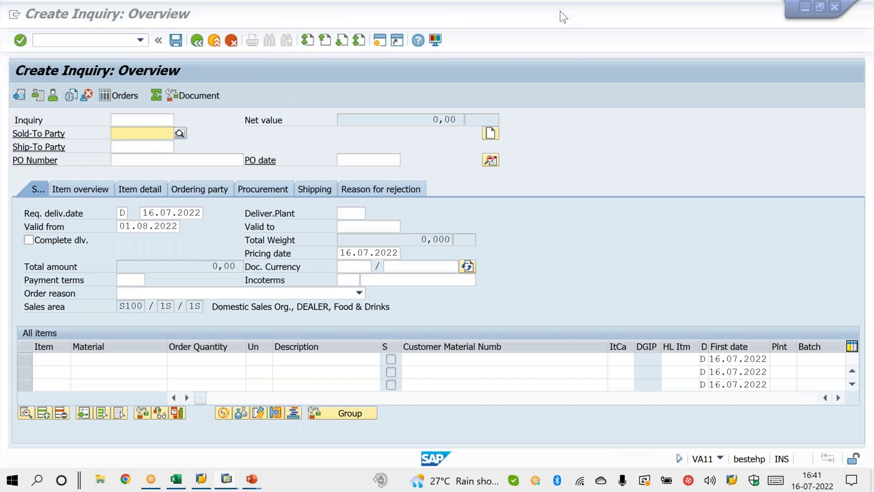
click(563, 37)
mouse_move(188, 207)
mouse_down()
mouse_move(191, 232)
mouse_move(139, 210)
mouse_up()
mouse_move(402, 215)
mouse_down()
mouse_move(409, 241)
mouse_move(340, 205)
mouse_up()
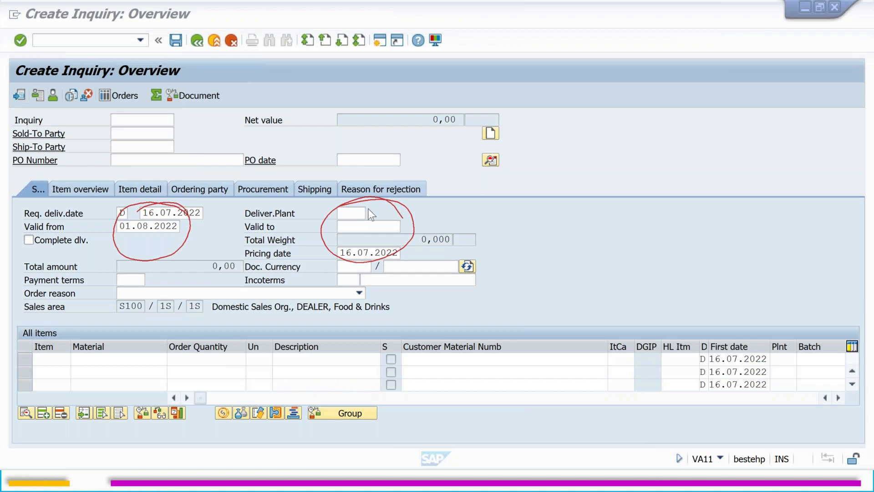
key(Escape)
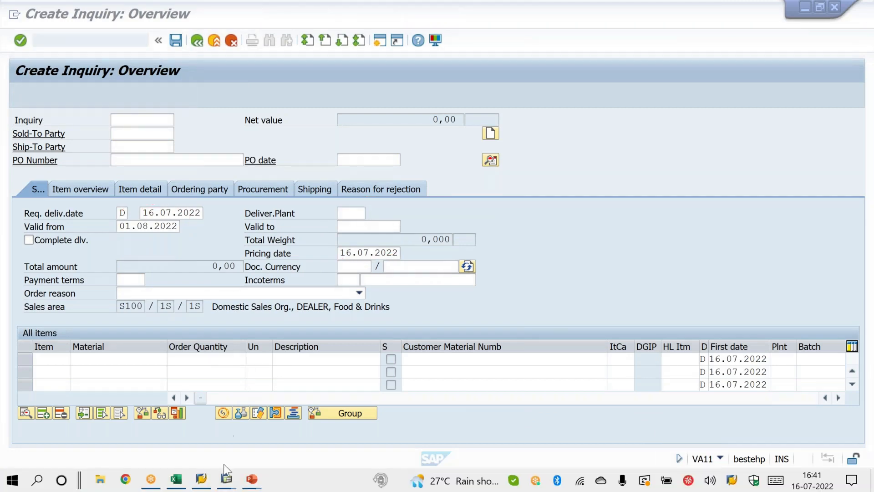
Step: Return to the sales order types session and open the details of sales document type OR
mouse_move(226, 482)
click(261, 436)
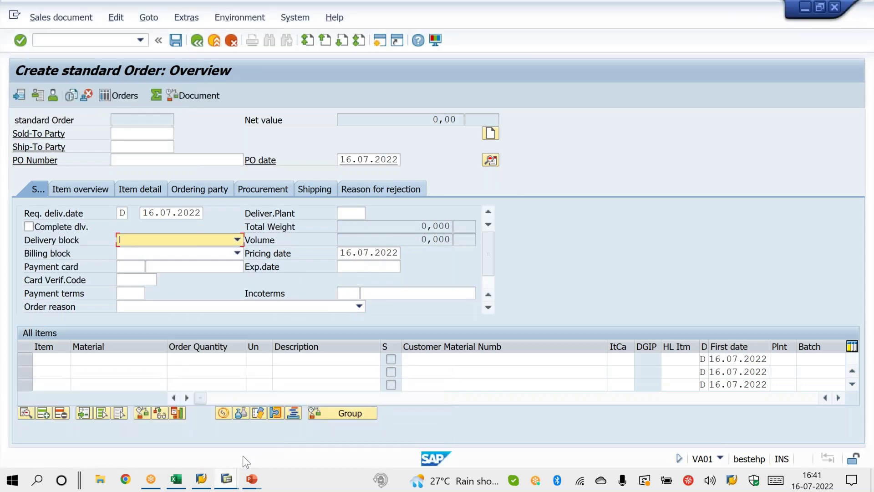
click(226, 479)
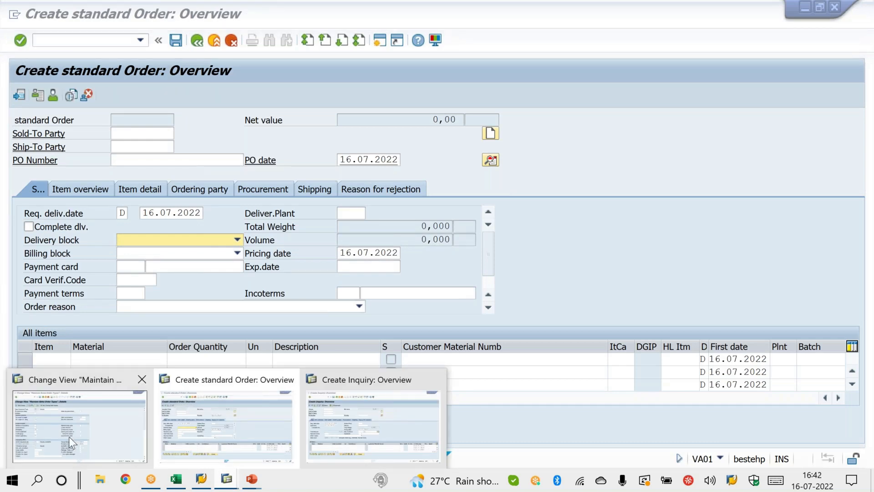
click(69, 437)
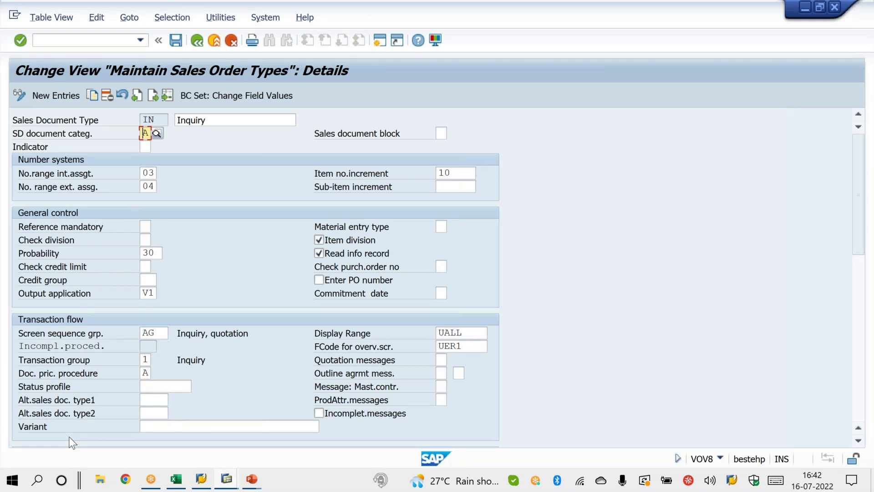
click(166, 96)
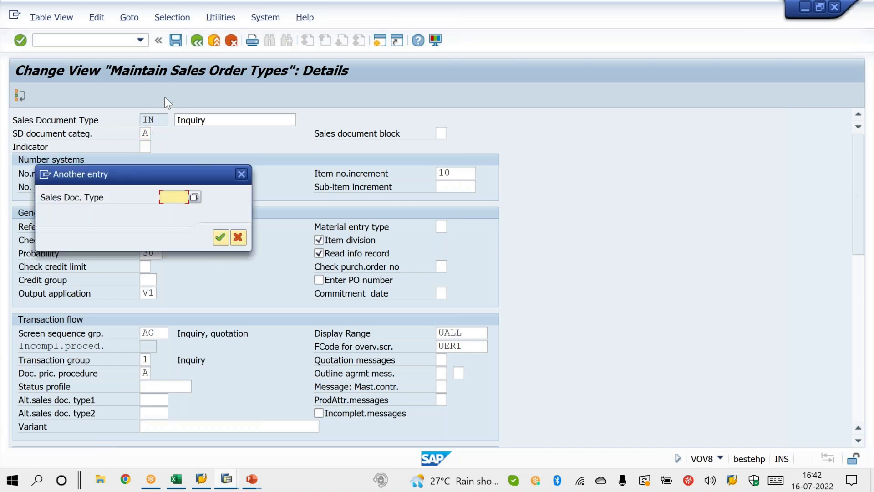
text(IN)
key(Return)
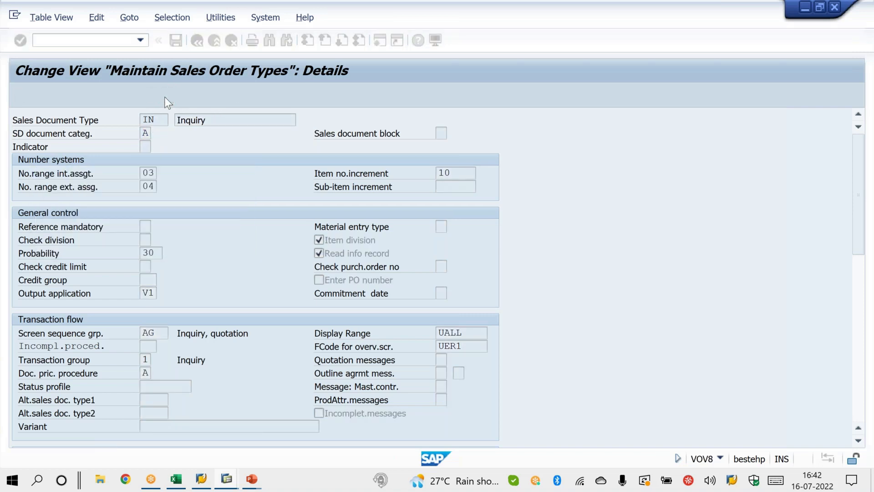
Step: Set the SD document category of sales document type OR to A and save
click(146, 134)
key(BackSpace)
text(A)
key(Return)
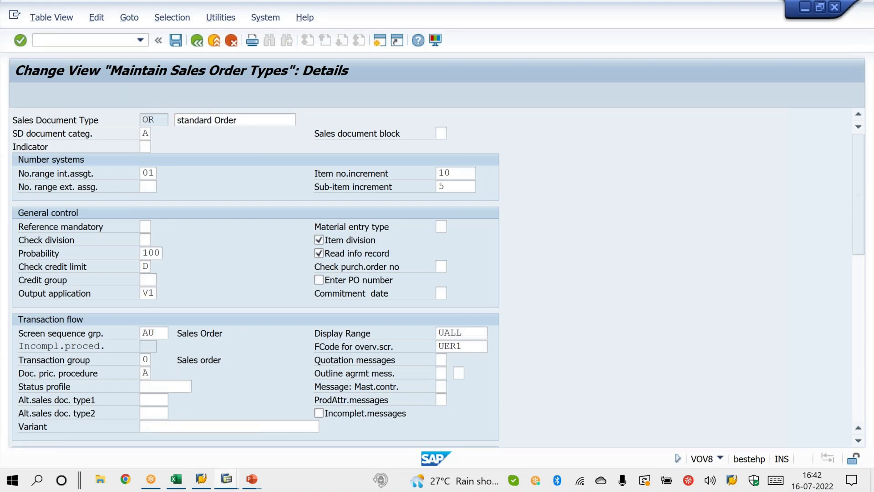
key(ctrl+s)
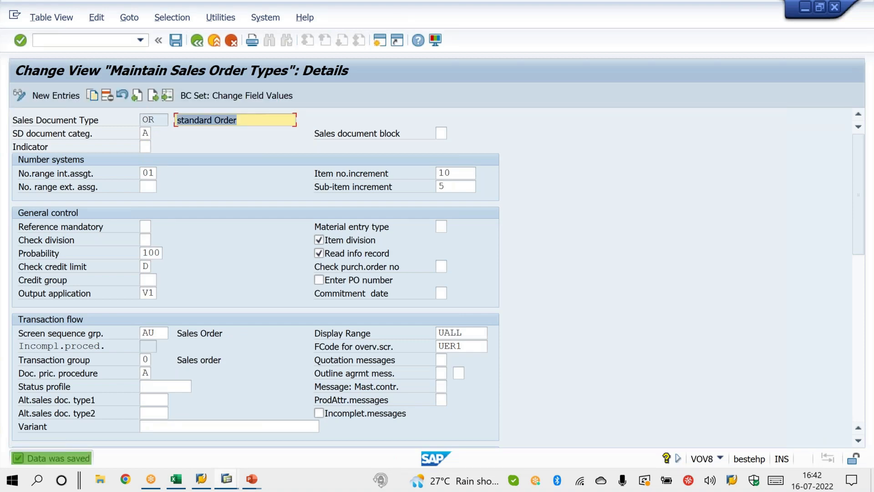
Step: Restart VA01 in the standard order session and reopen the OR overview to check its header fields under category A
click(230, 480)
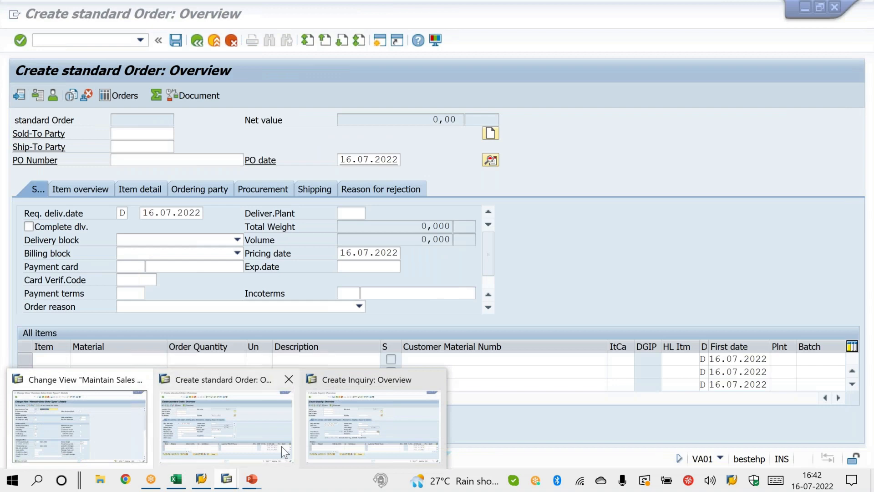
click(281, 446)
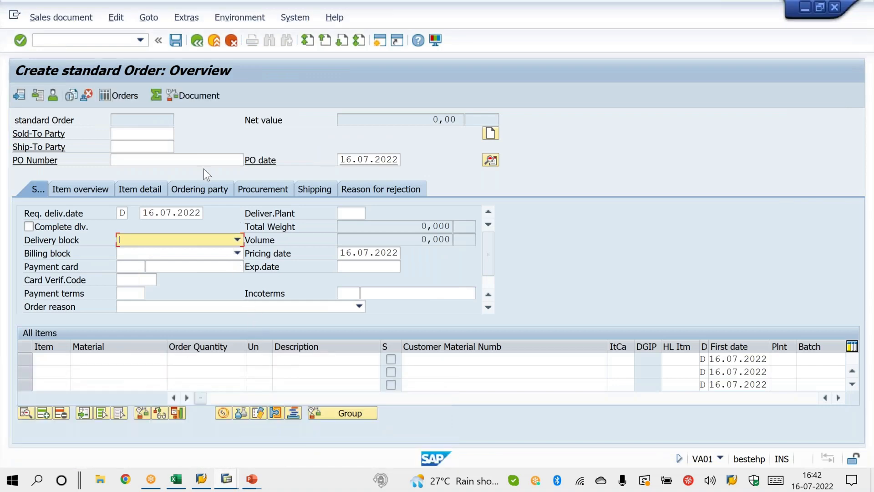
click(140, 41)
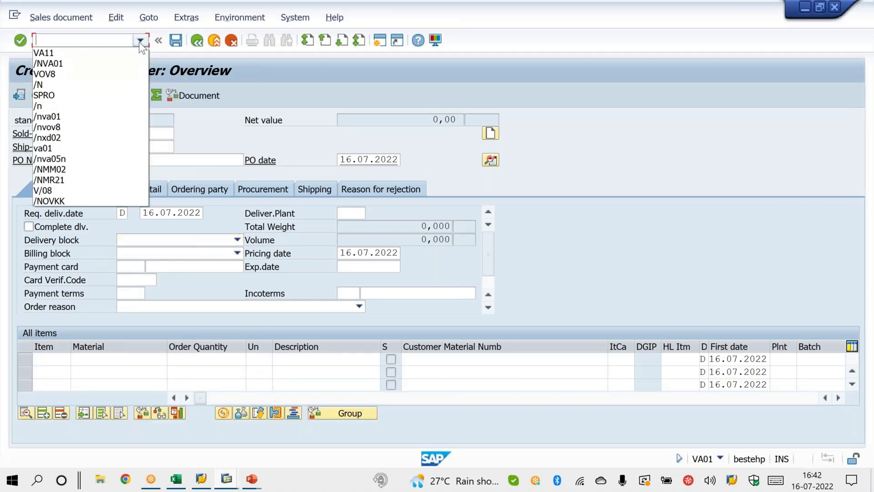
click(128, 64)
key(Return)
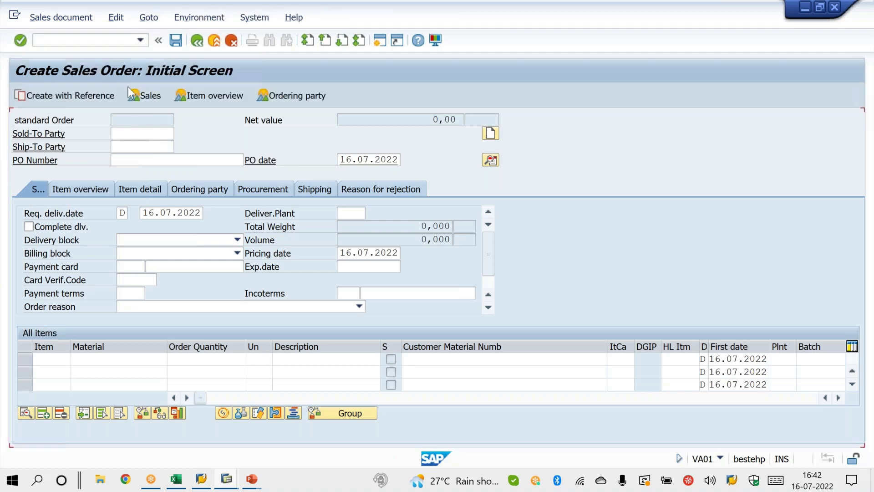
key(Return)
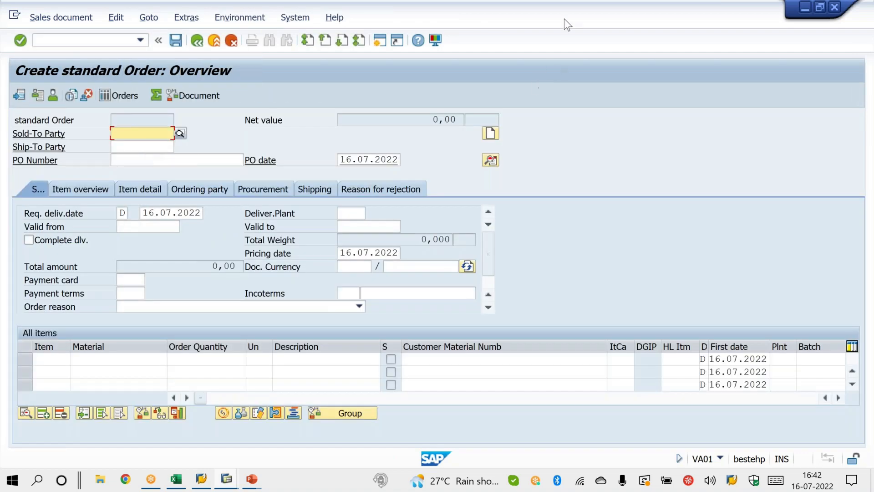
key(alt+Tab)
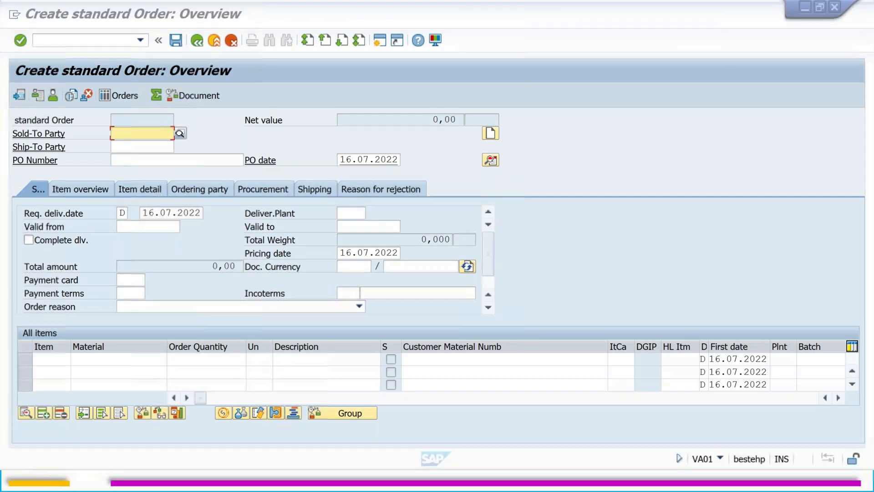
Step: Circle and tick the Valid from and Valid to fields on the standard order overview with pen annotations, then clear them
mouse_move(180, 205)
mouse_down()
mouse_move(190, 230)
mouse_move(187, 210)
mouse_up()
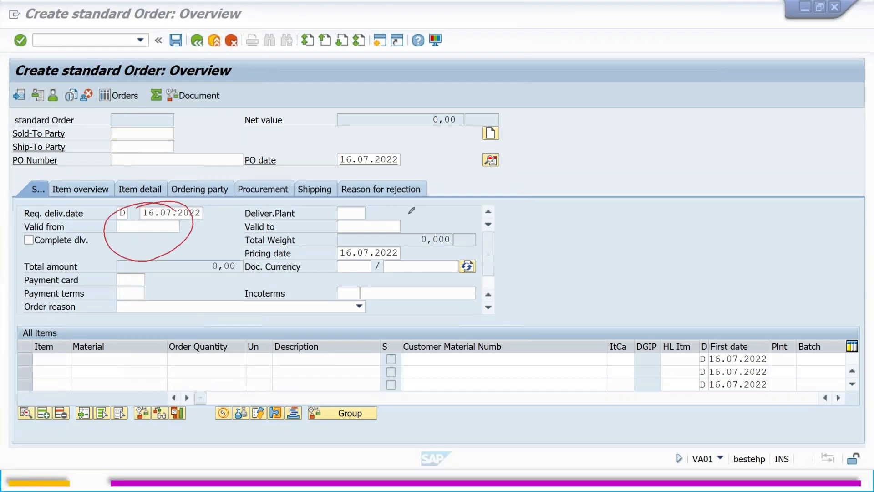
drag(338, 207, 326, 214)
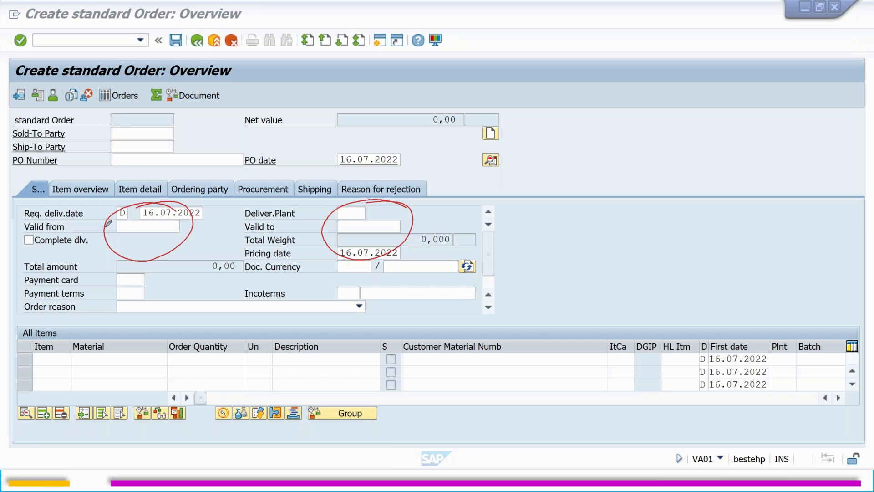
drag(99, 226, 119, 224)
drag(308, 225, 344, 223)
drag(627, 166, 631, 179)
mouse_move(638, 149)
mouse_down()
mouse_move(592, 164)
mouse_move(625, 142)
mouse_up()
drag(541, 161, 625, 145)
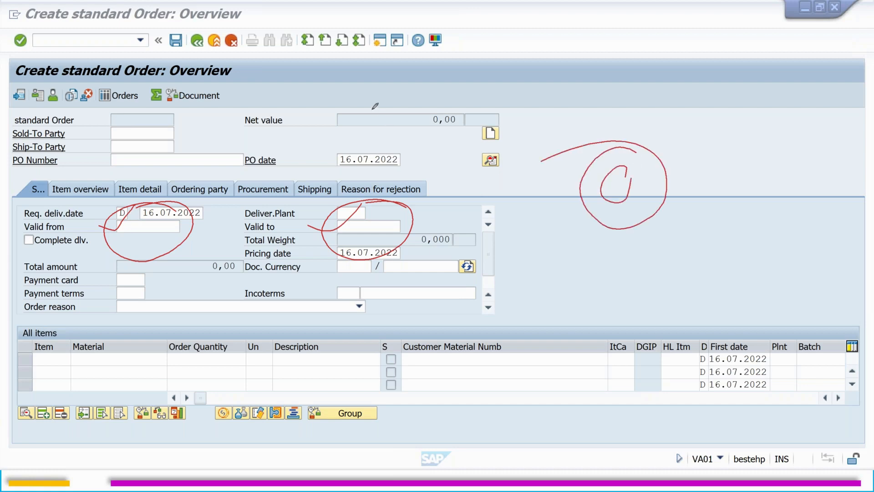
key(Escape)
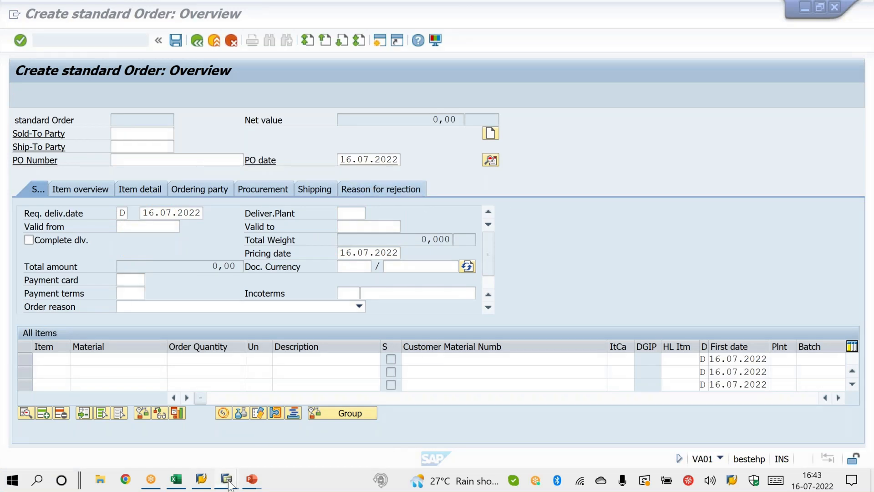
Step: Return to the sales order types session and open document type IN to check its SD document category
mouse_move(227, 482)
click(91, 411)
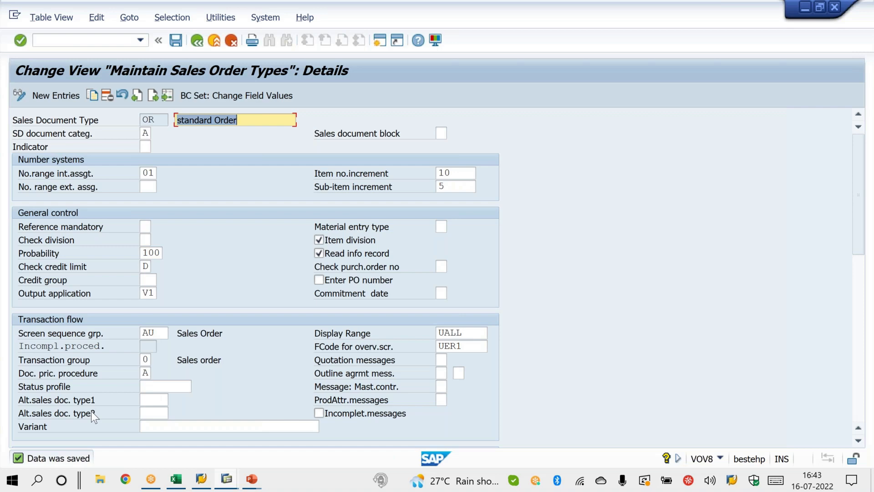
click(168, 95)
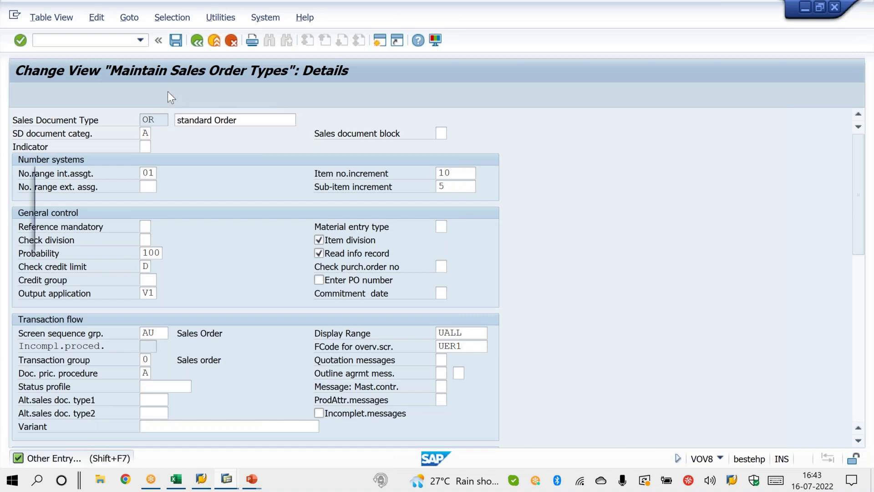
text(IN)
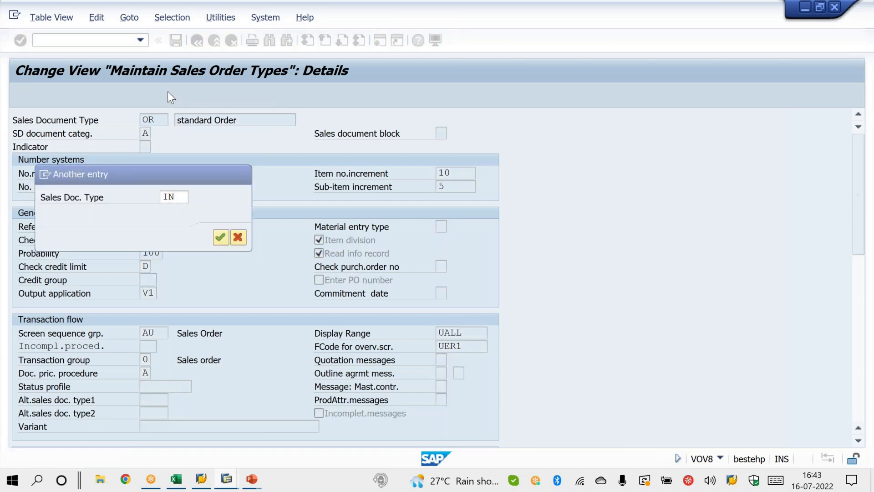
key(Return)
click(148, 134)
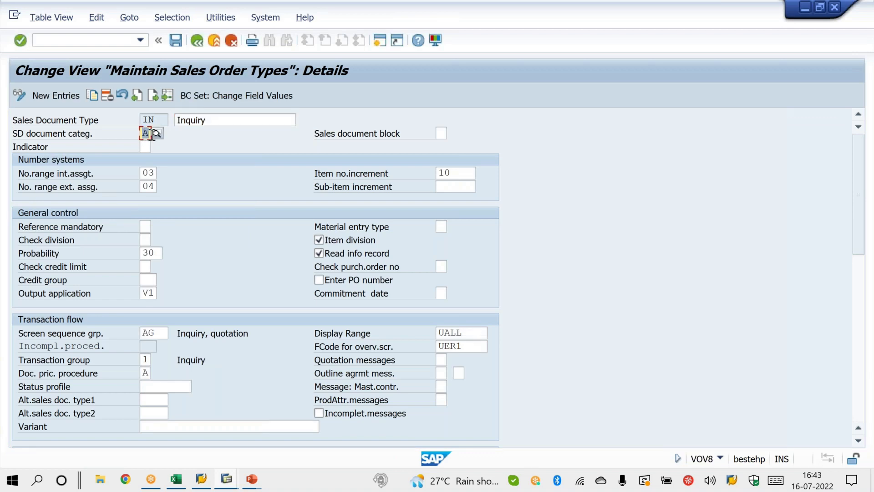
Step: Open the details of sales document type QT to view its SD document category
click(169, 95)
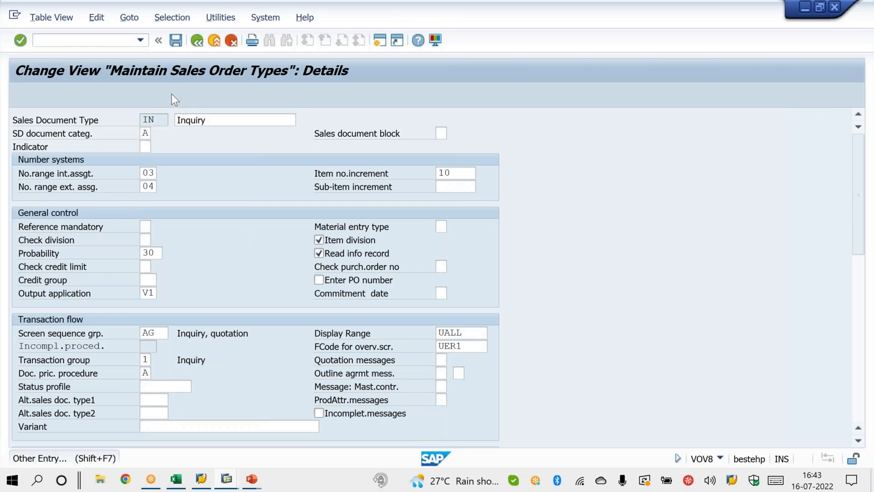
text(QT)
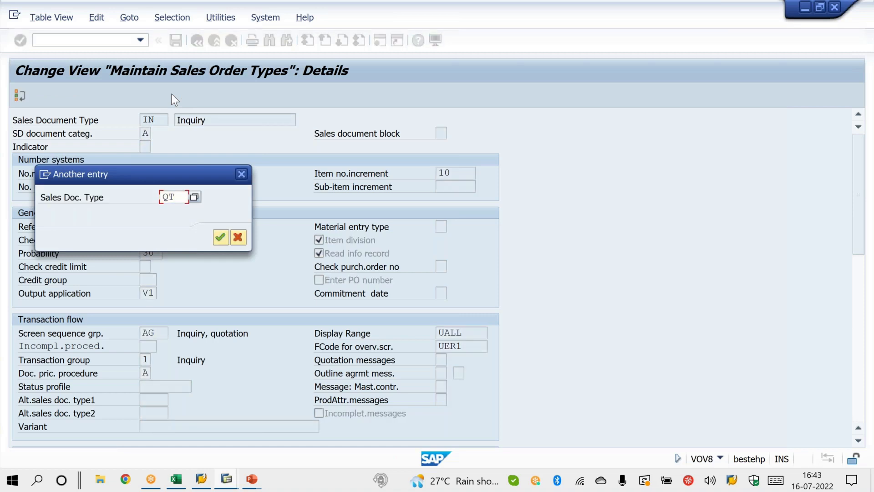
key(Return)
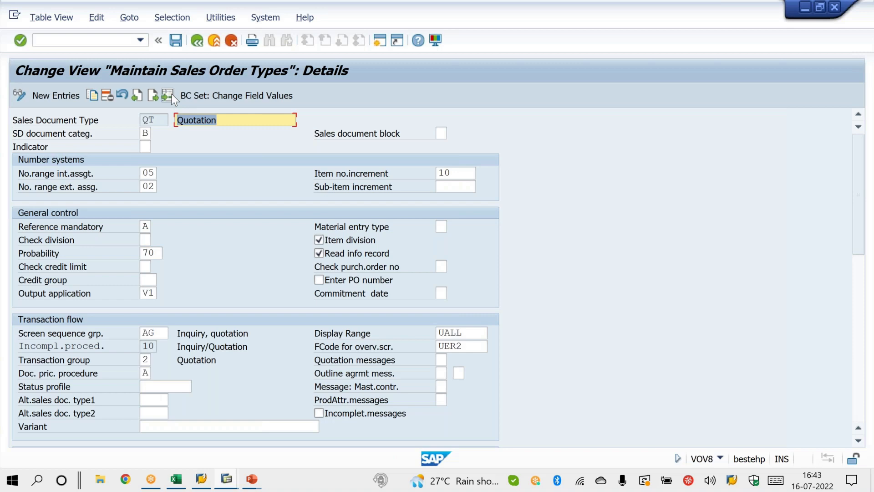
Step: Start VA21 in the inquiry session, try to open quotation type QT, and dismiss the Create with Reference dialog
click(227, 479)
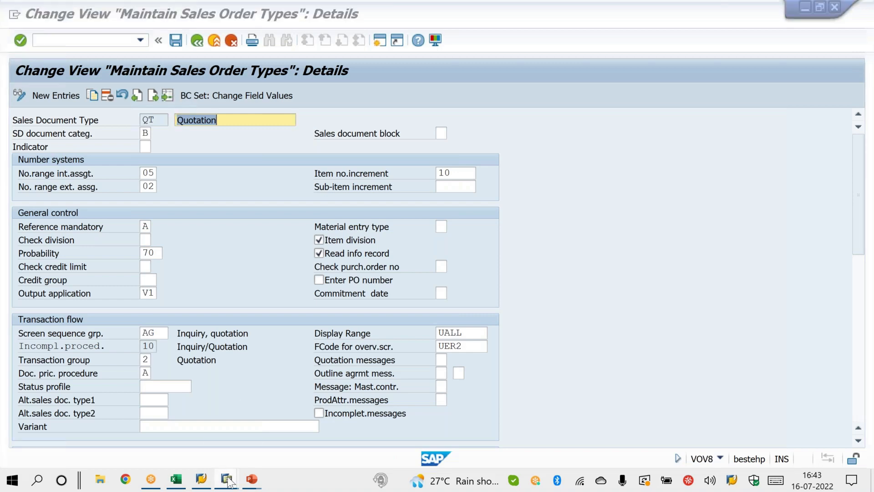
click(376, 440)
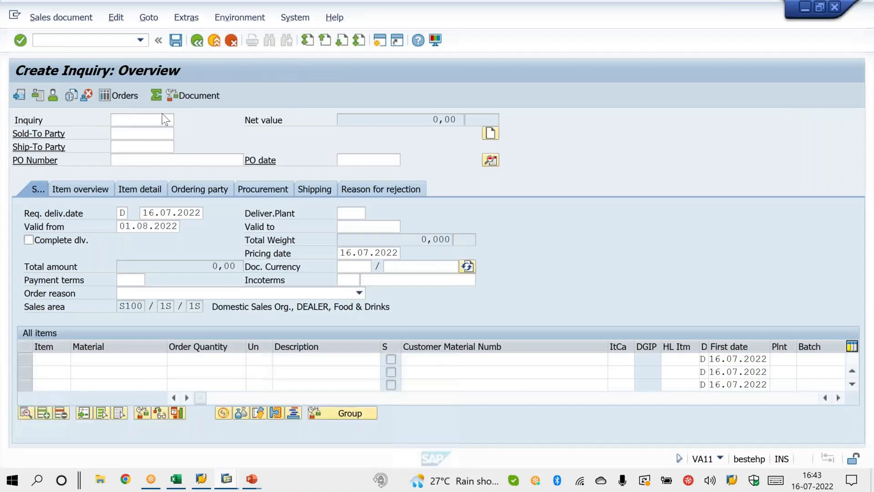
click(115, 39)
text(/NVA21)
key(Return)
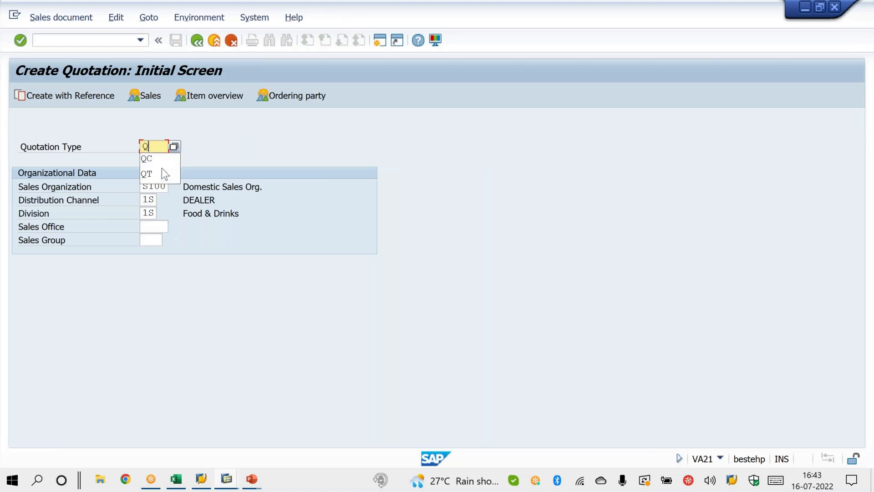
text(QT)
key(F8)
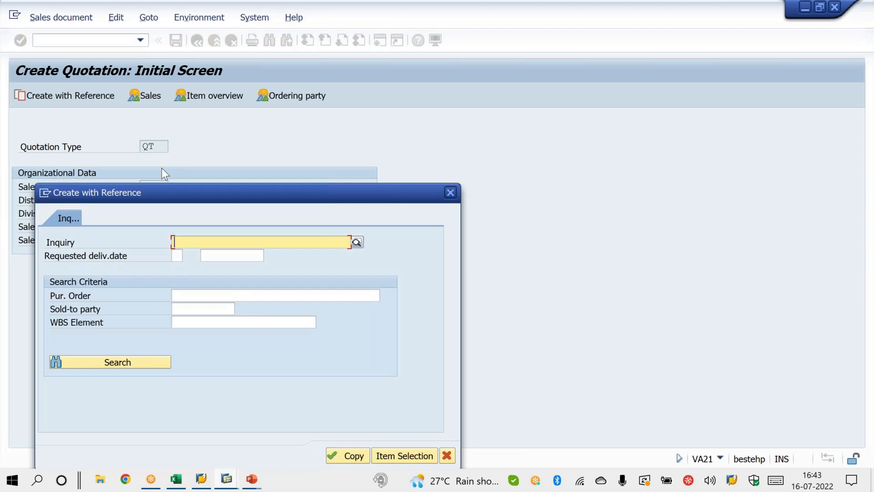
click(451, 192)
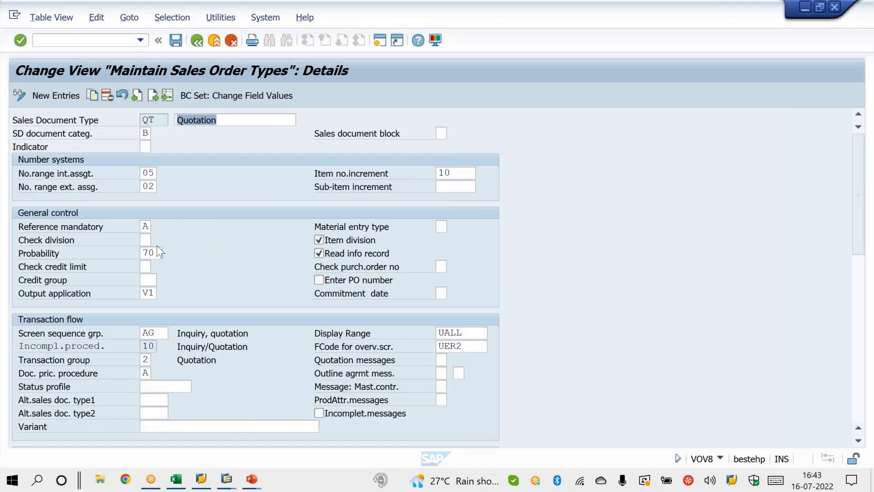
Step: Clear the Reference mandatory setting of sales document type QT, save it, and return to the quotation session
click(143, 226)
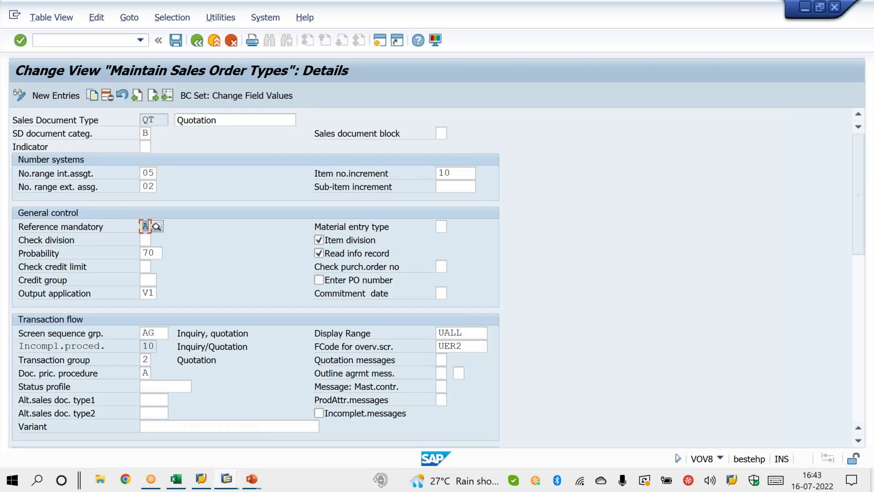
key(Delete)
key(alt+Tab)
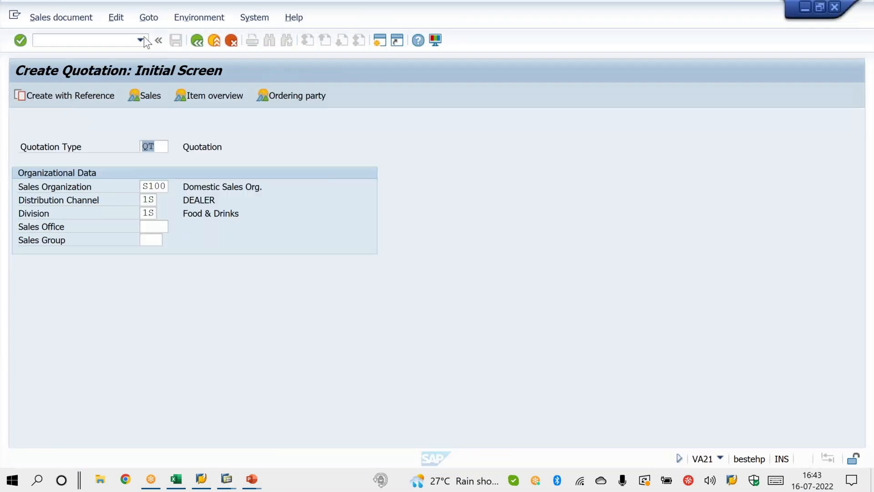
Step: Restart VA21 and open the overview for quotation type QT
click(144, 37)
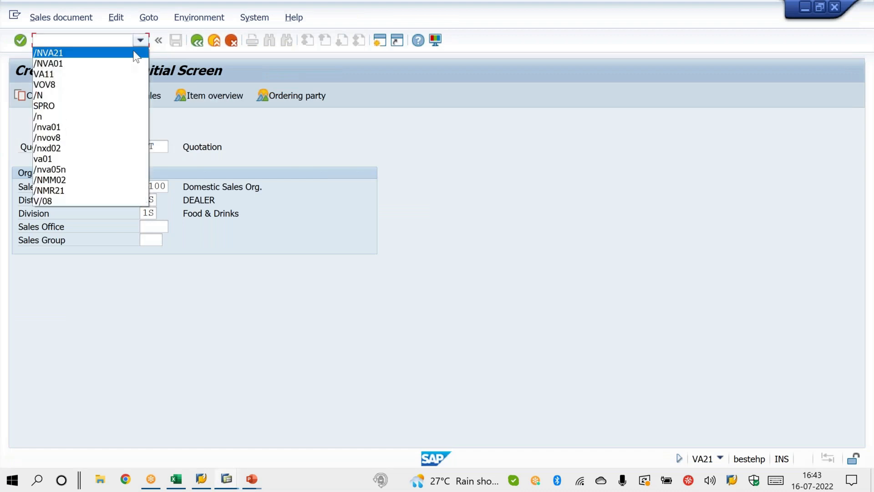
click(134, 53)
key(Return)
key(Return)
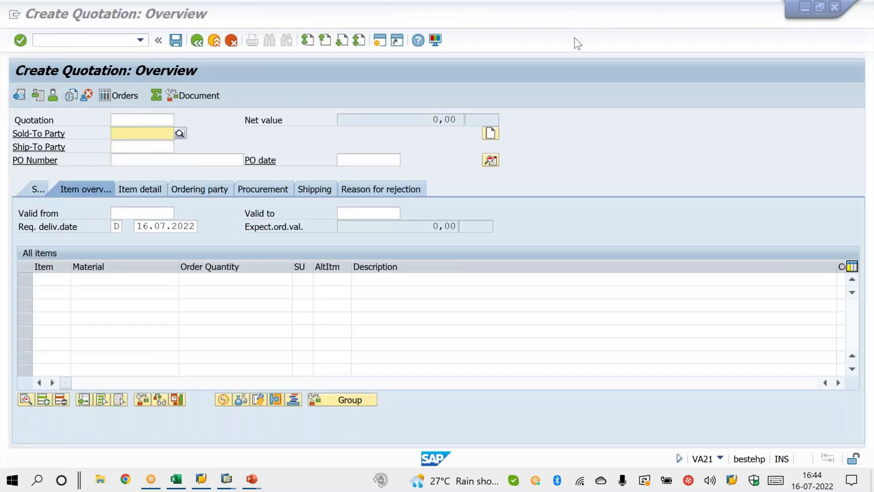
Step: Circle the Valid from and Valid to fields on the quotation overview, add a ticked letter A beside them, then clear the annotations
click(575, 39)
mouse_move(181, 201)
mouse_down()
mouse_move(109, 216)
mouse_move(178, 203)
mouse_up()
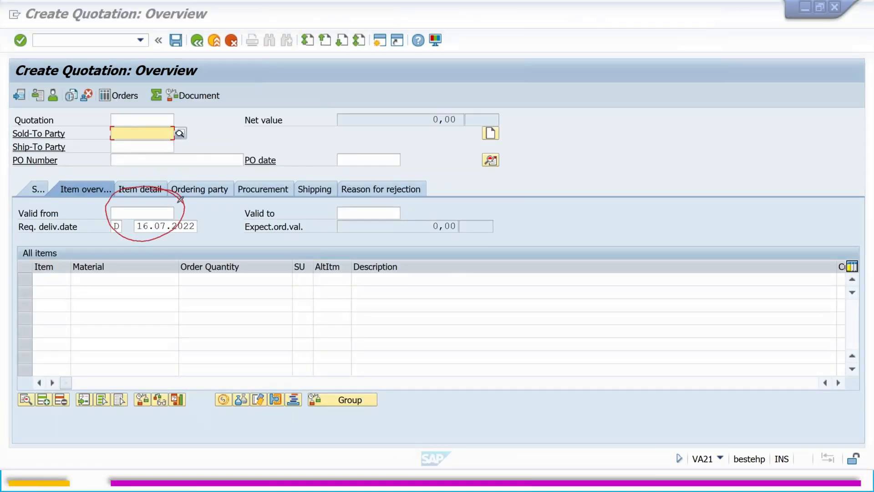
mouse_move(398, 175)
mouse_down()
mouse_move(347, 239)
mouse_move(401, 177)
mouse_up()
mouse_move(534, 193)
mouse_down()
mouse_move(541, 218)
mouse_move(586, 190)
mouse_up()
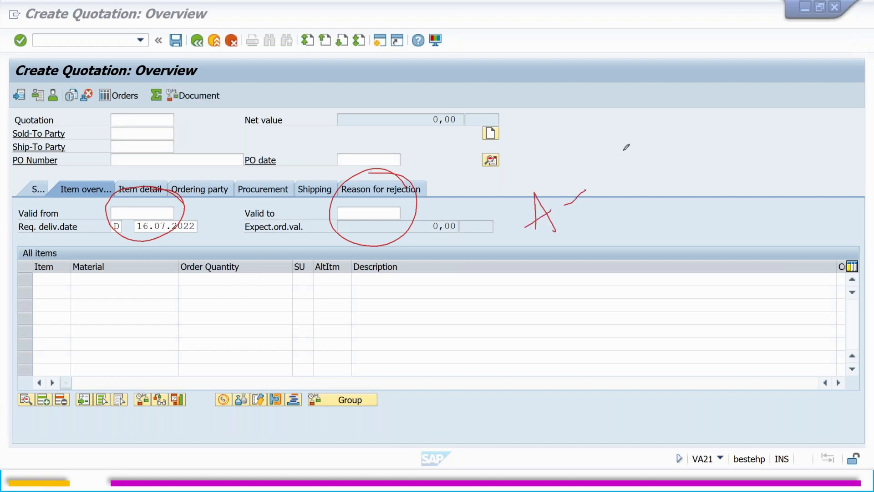
drag(551, 254, 569, 279)
drag(590, 253, 621, 233)
key(Escape)
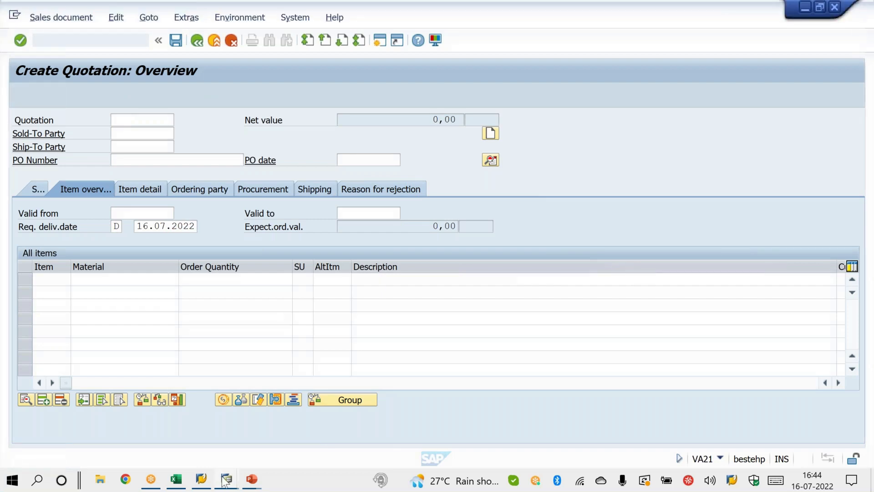
Step: Return to the sales order types session, set the SD document category of type QT to C, and save
mouse_move(225, 481)
click(113, 420)
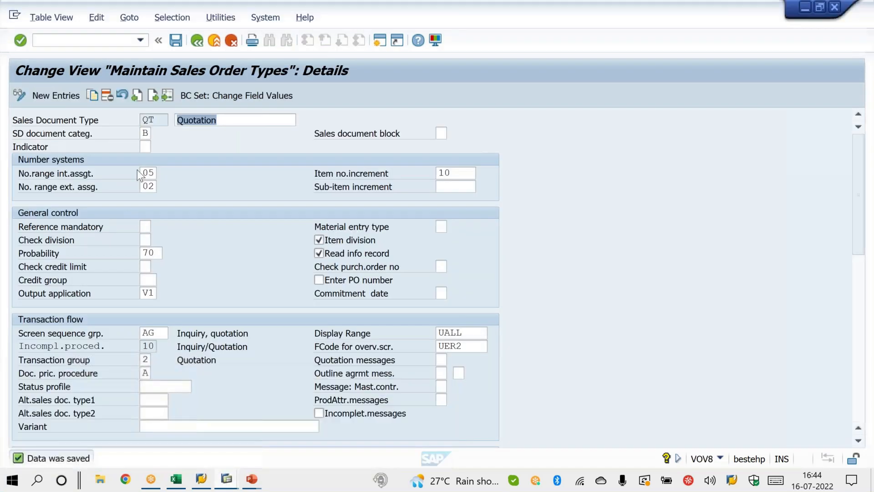
click(145, 136)
text(C)
key(Return)
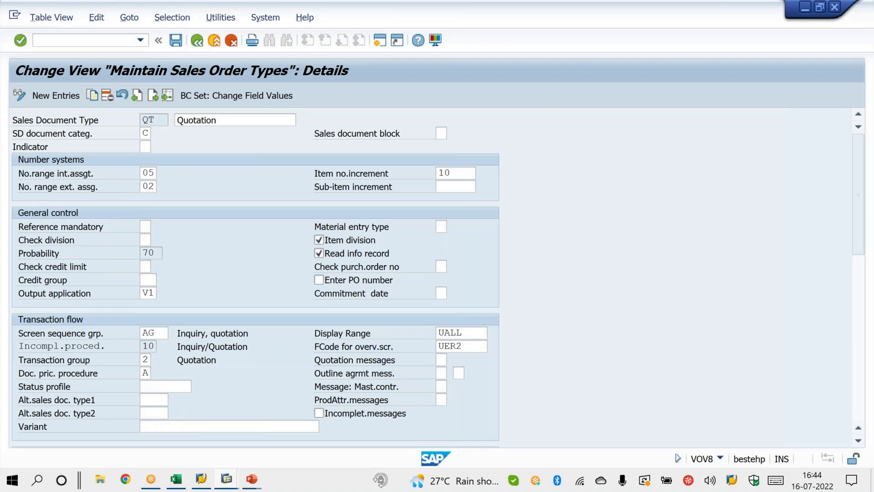
key(ctrl+s)
Step: Start VA21 in the standard order session to check quotation type QT under category C
click(227, 481)
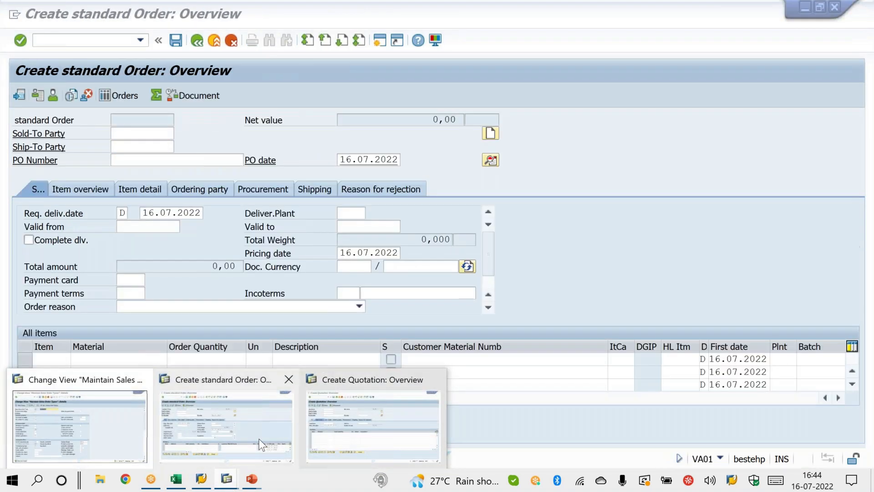
click(258, 439)
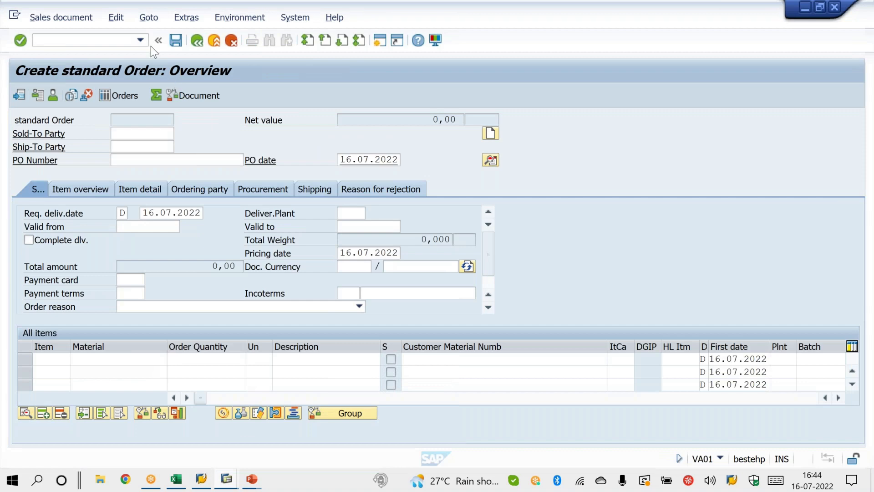
click(142, 41)
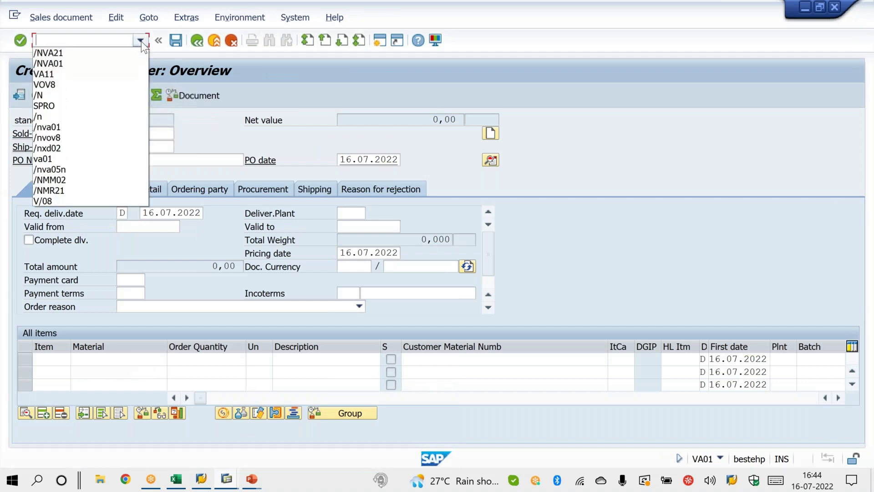
click(130, 53)
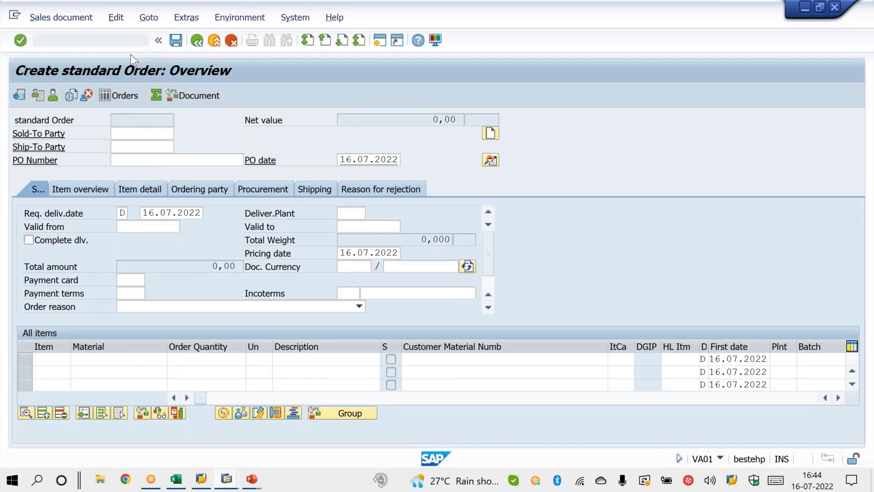
key(Return)
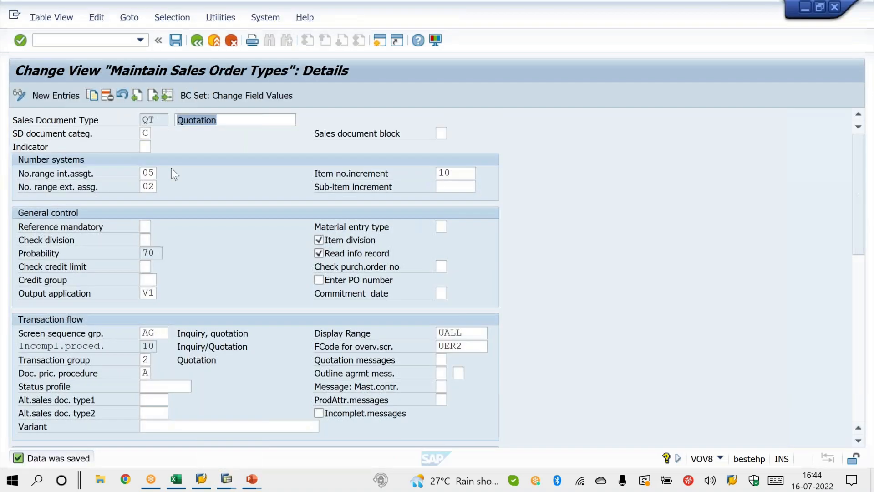
Step: Set the SD document category of sales document type QT to B and save
click(145, 133)
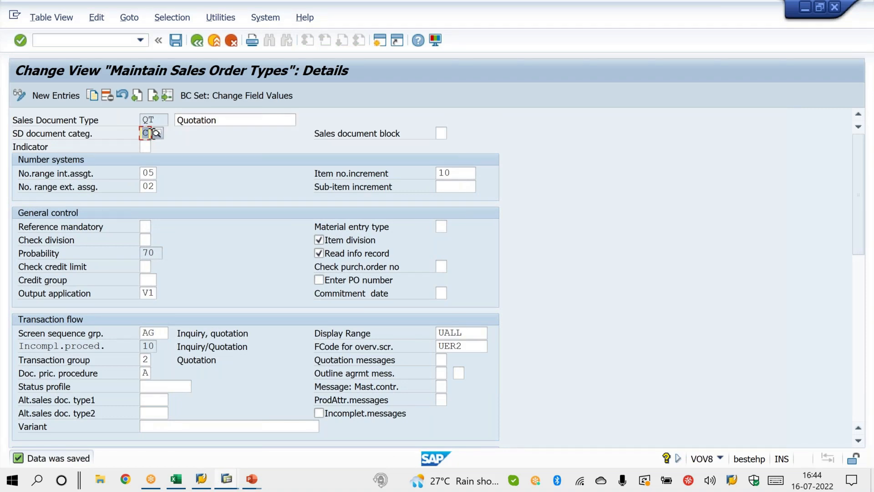
text(B)
key(Return)
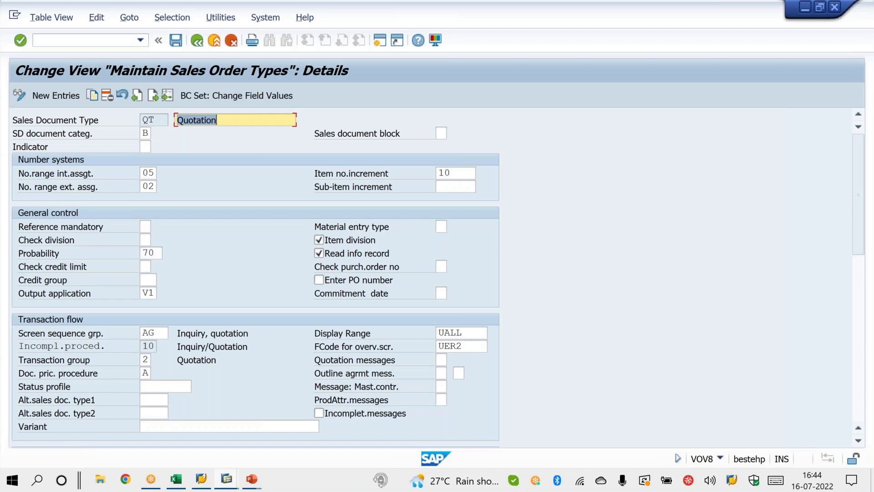
key(ctrl+s)
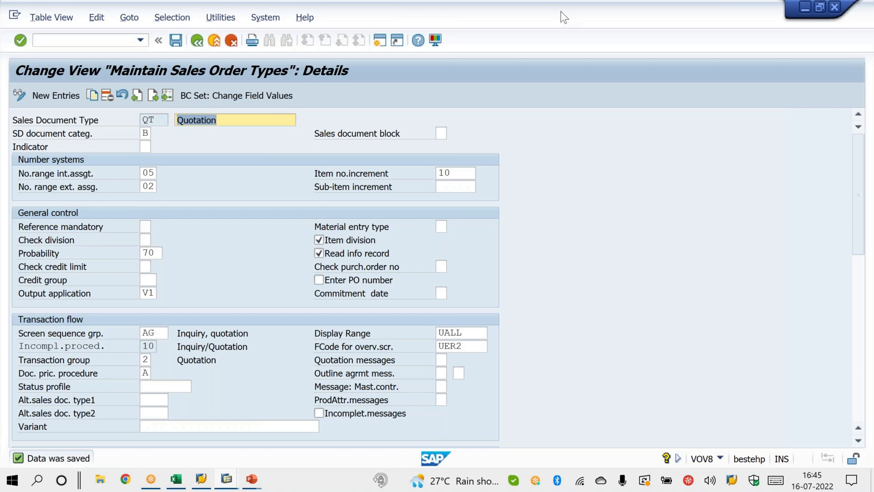
Step: Sketch a pen diagram beside the QT details with branches labelled WK1 and WK2 joining at a circled G
click(568, 42)
mouse_move(524, 201)
mouse_down()
mouse_move(555, 206)
mouse_move(584, 196)
mouse_up()
mouse_move(646, 142)
mouse_down()
mouse_move(668, 134)
mouse_move(673, 153)
mouse_move(713, 139)
mouse_up()
drag(527, 235, 597, 205)
drag(659, 176, 717, 155)
drag(595, 205, 648, 221)
mouse_move(660, 177)
mouse_down()
mouse_move(648, 221)
mouse_move(654, 249)
mouse_move(670, 249)
mouse_up()
mouse_move(682, 238)
mouse_down()
mouse_move(684, 246)
mouse_move(641, 270)
mouse_up()
drag(640, 226, 654, 279)
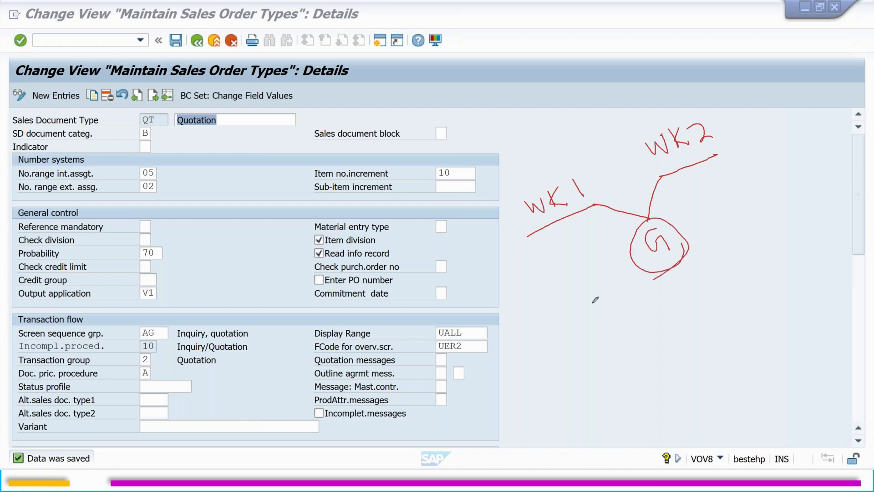
Step: Draw a downward arrow from the WK1 branch and handwrite "Assortment Module" beneath it
mouse_move(554, 224)
mouse_down()
mouse_move(541, 288)
mouse_move(560, 286)
mouse_up()
mouse_move(504, 363)
mouse_down()
mouse_move(521, 365)
mouse_move(519, 353)
mouse_move(531, 355)
mouse_move(556, 325)
mouse_move(561, 331)
mouse_up()
drag(552, 329, 614, 298)
drag(600, 296, 617, 287)
mouse_move(548, 378)
mouse_down()
mouse_move(587, 348)
mouse_move(594, 327)
mouse_move(624, 327)
mouse_up()
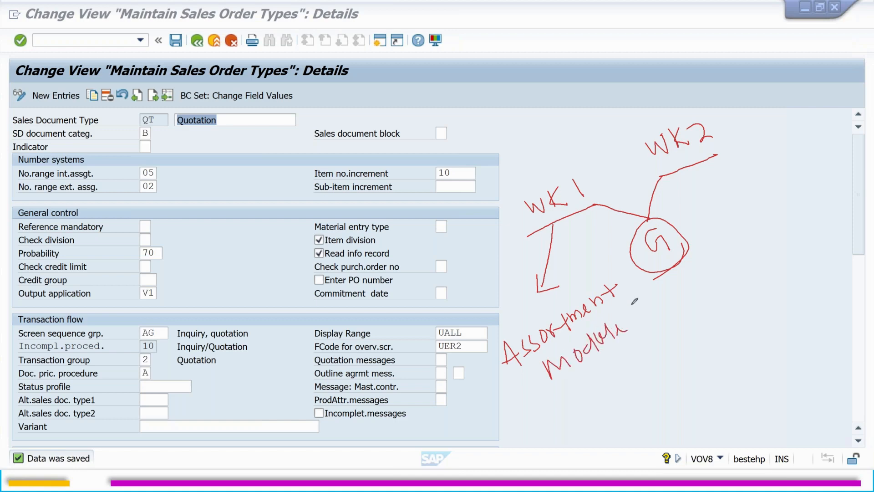
Step: Add an arrow with handwritten, crossed-out initials to the WK2 branch, tick the circled G, and clear the pen diagram
drag(698, 166, 734, 196)
mouse_move(734, 189)
mouse_down()
mouse_move(731, 208)
mouse_move(751, 232)
mouse_move(747, 243)
mouse_up()
mouse_move(734, 223)
mouse_down()
mouse_move(767, 233)
mouse_move(730, 242)
mouse_up()
mouse_move(733, 227)
mouse_down()
mouse_move(746, 248)
mouse_move(746, 230)
mouse_move(757, 236)
mouse_up()
mouse_move(754, 220)
mouse_down()
mouse_move(767, 234)
mouse_move(771, 217)
mouse_up()
drag(673, 235, 698, 217)
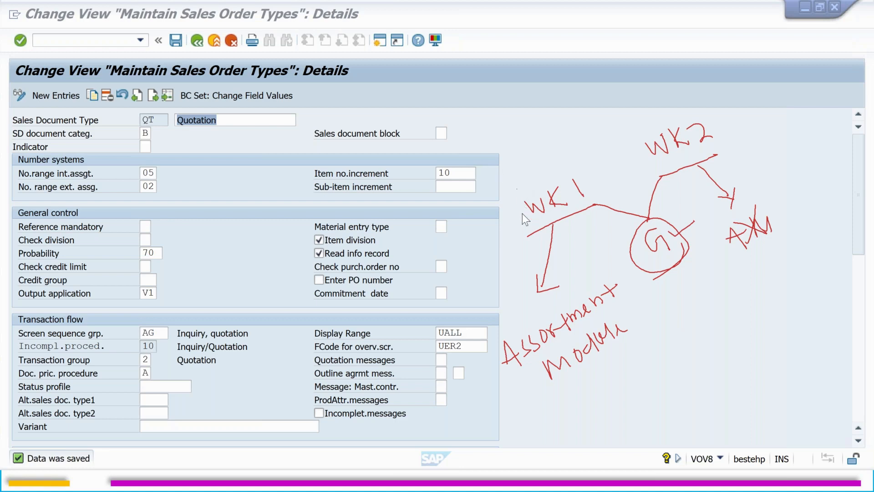
key(Escape)
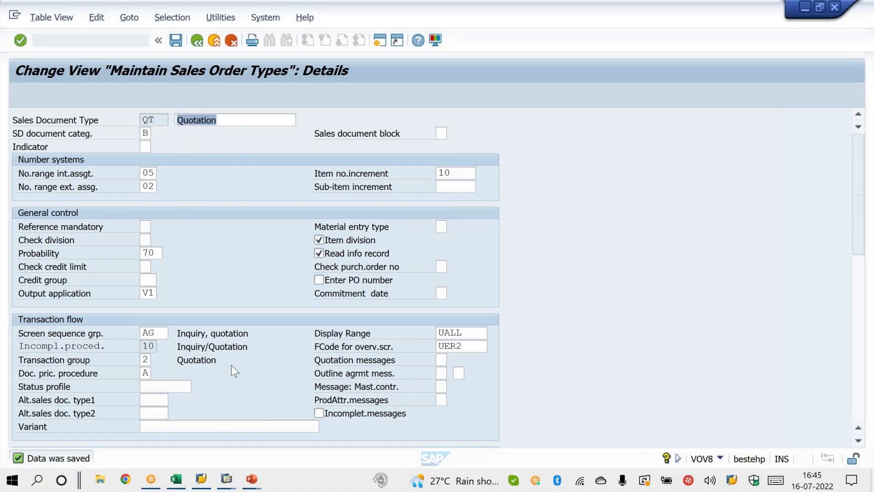
Step: Switch to the first quotation session, start VA41 and open the overview for a new contract of type WK1
click(227, 478)
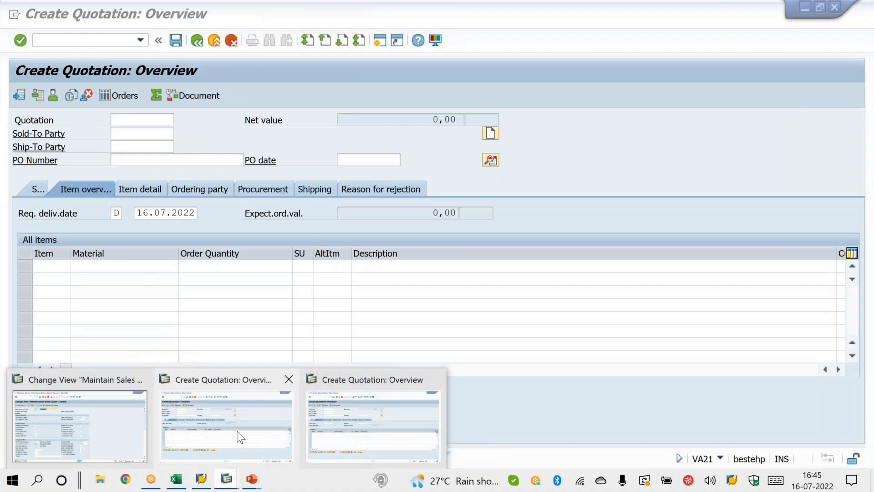
click(234, 452)
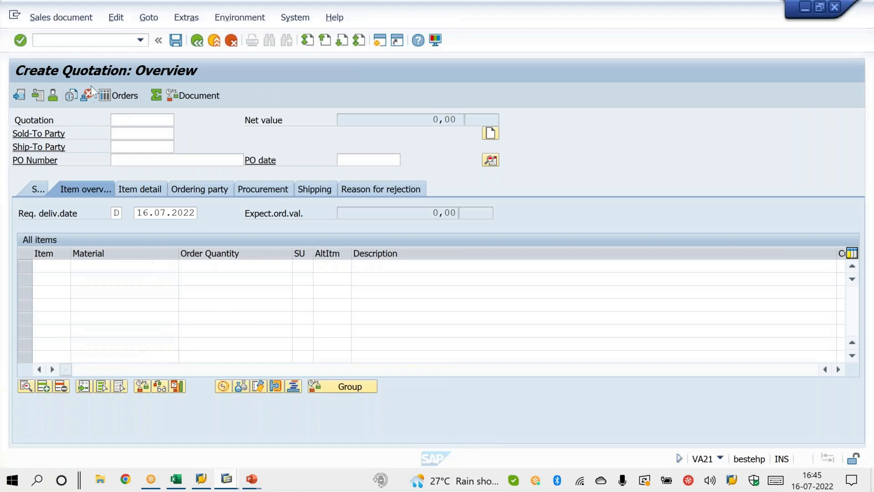
click(86, 42)
text(/NVA41)
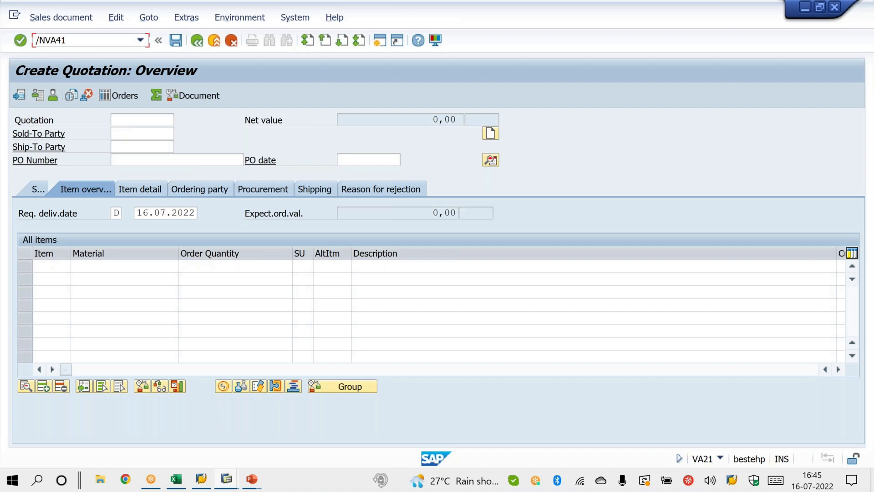
key(Return)
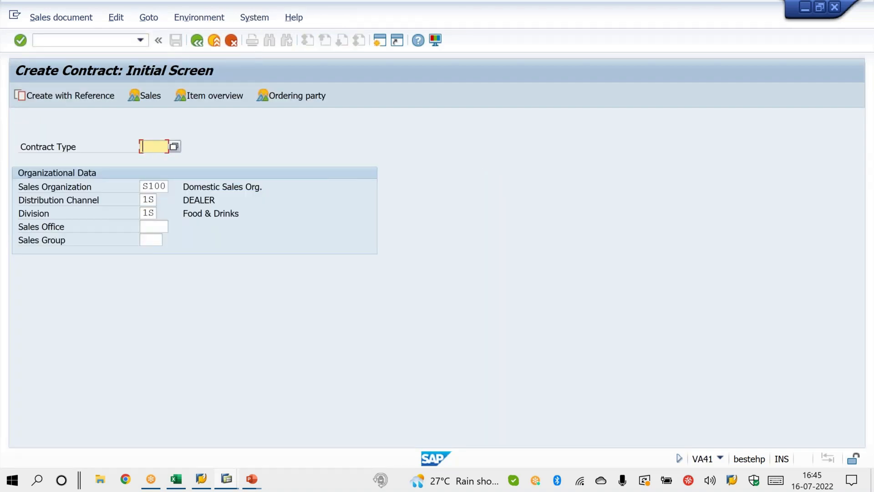
text(WK1)
key(Return)
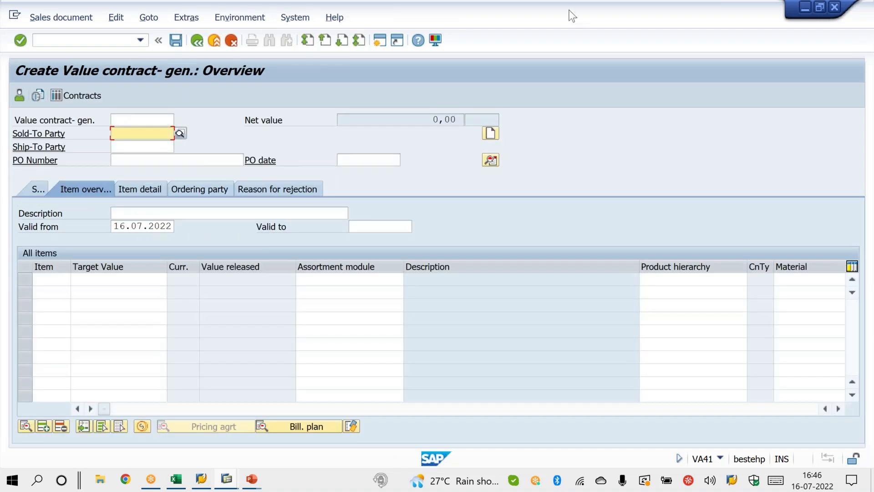
Step: Mark the Target Value and Assortment module columns of the WK1 contract with pen ticks and erase the drawings
drag(64, 276, 108, 251)
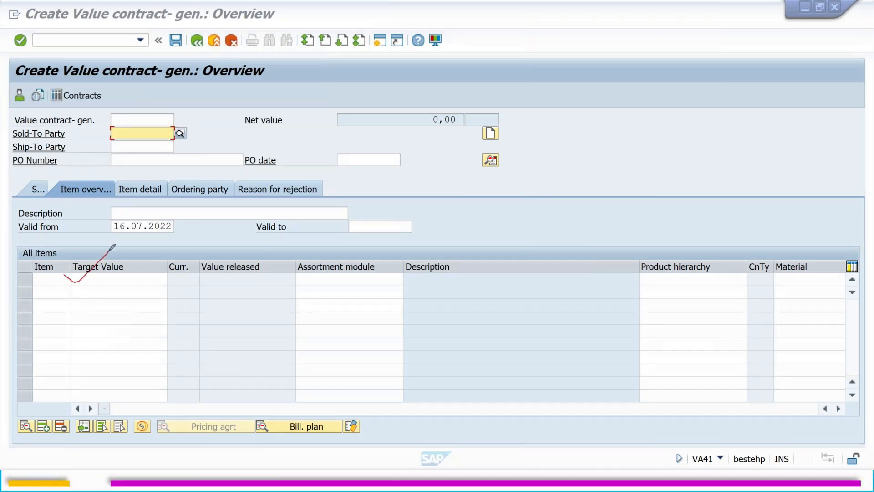
mouse_move(284, 279)
mouse_down()
mouse_move(324, 269)
mouse_move(339, 253)
mouse_up()
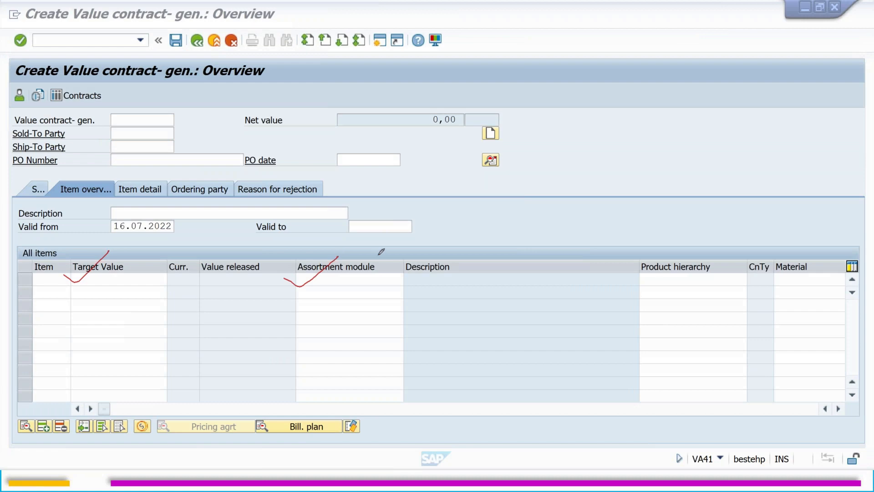
click(490, 316)
right_click(491, 316)
click(512, 322)
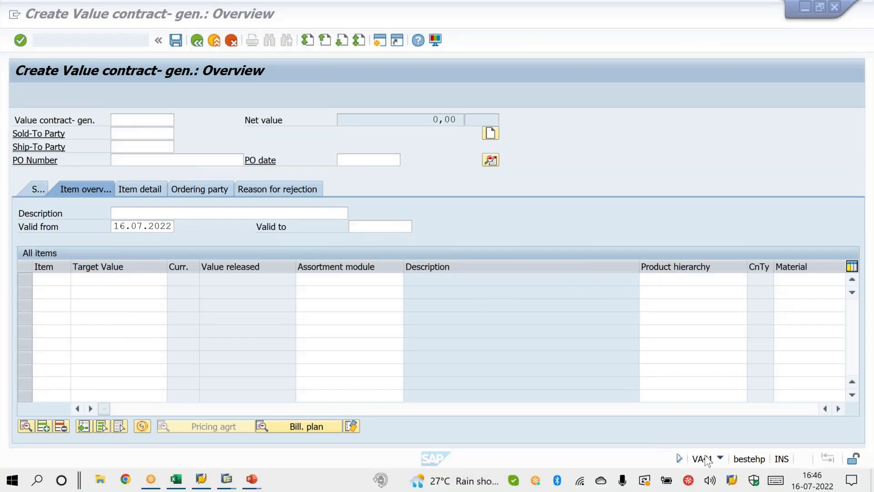
Step: Check the session's system information to identify the transaction used for the WK1 contract
click(720, 457)
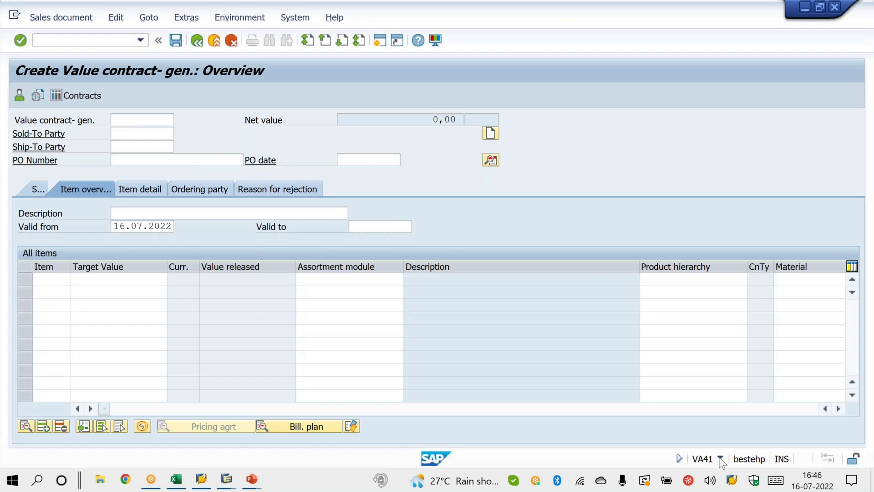
click(720, 458)
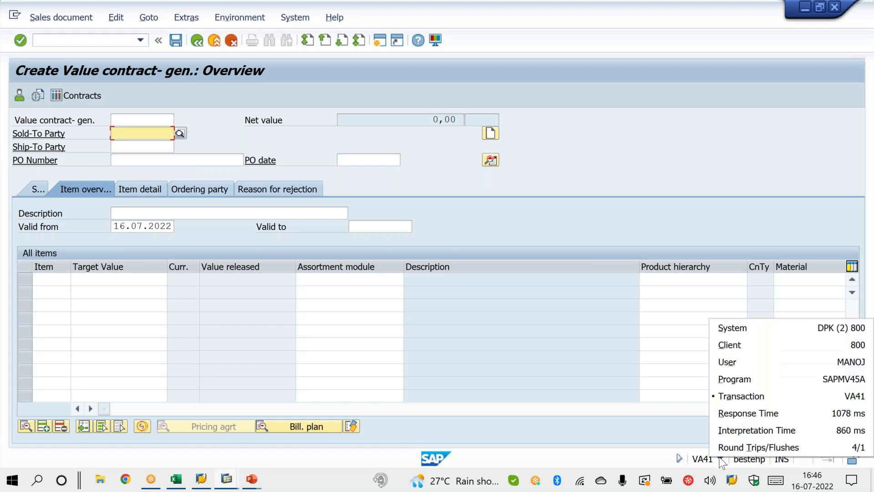
click(615, 422)
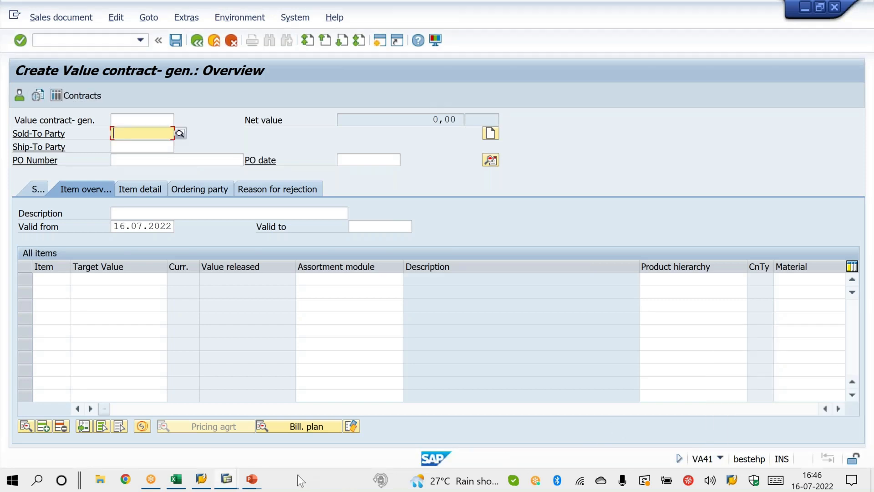
Step: Switch to the remaining quotation session, start VA41 and open the overview for a new contract of type WK2
mouse_move(227, 479)
click(346, 430)
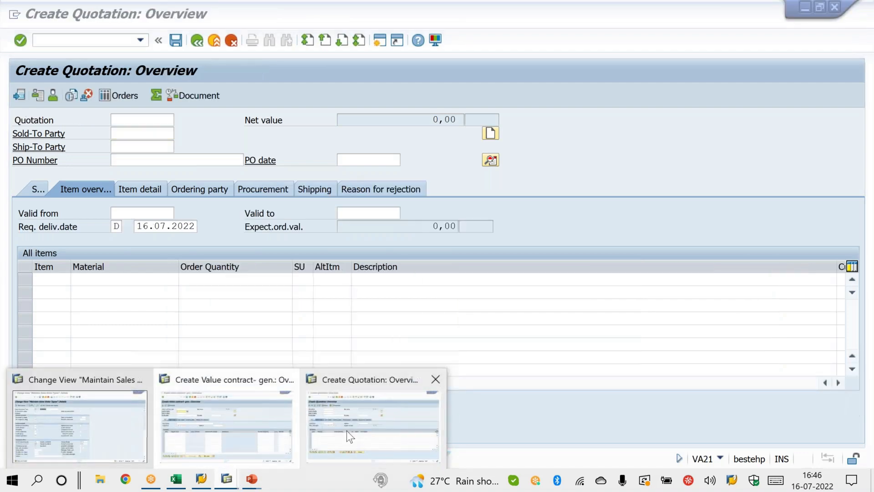
click(110, 45)
text(/NVA)
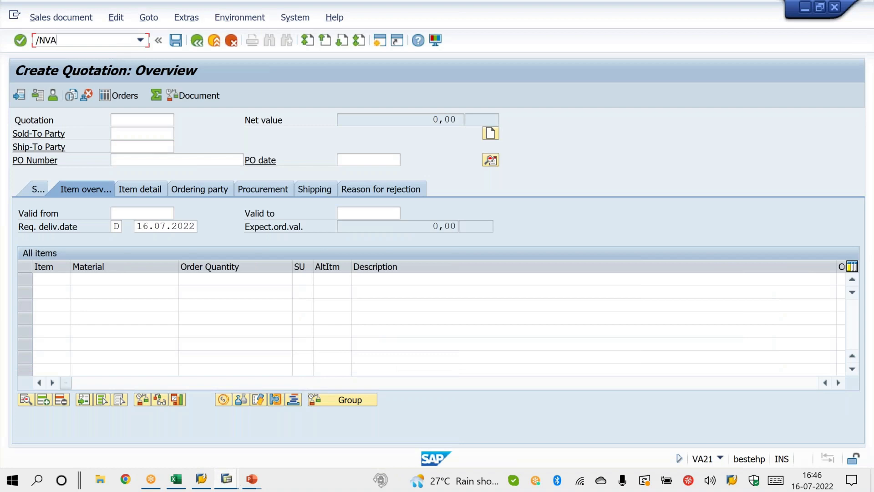
text(41)
key(Return)
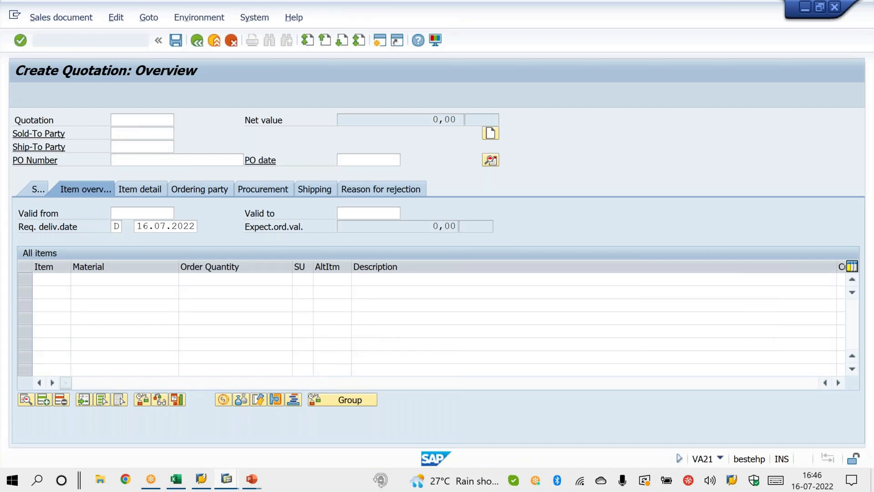
text(WK2)
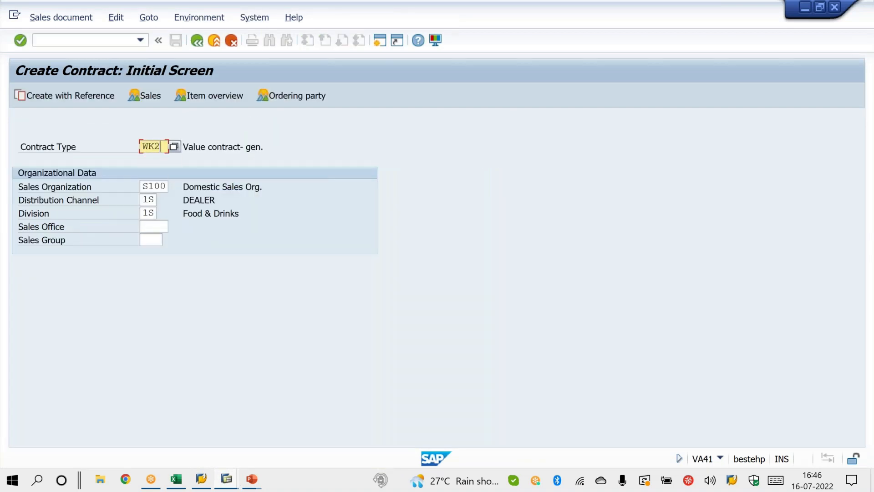
key(Return)
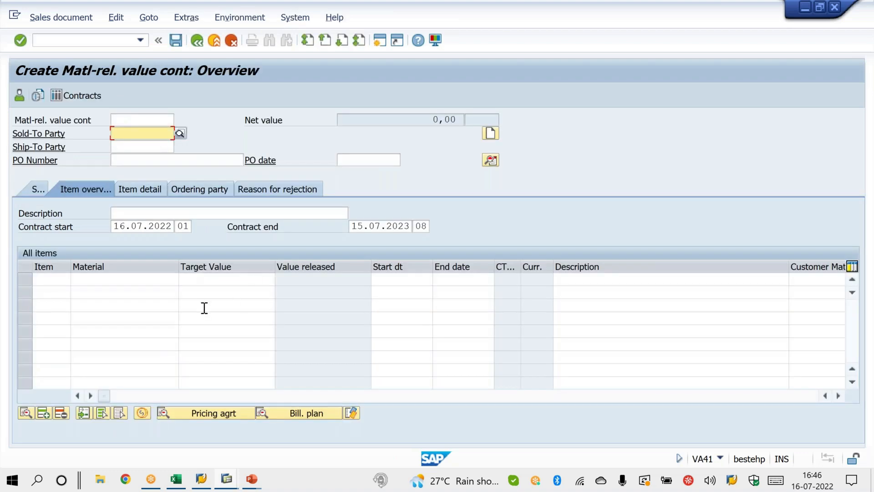
Step: Compare the Material and Target Value item columns of the WK2 contract with the WK1 contract's Assortment module column
click(149, 277)
click(205, 283)
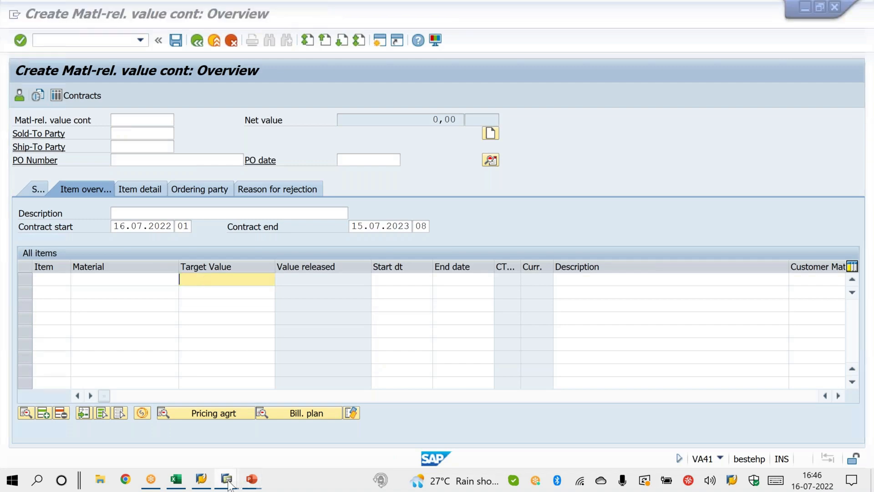
mouse_move(228, 482)
click(253, 439)
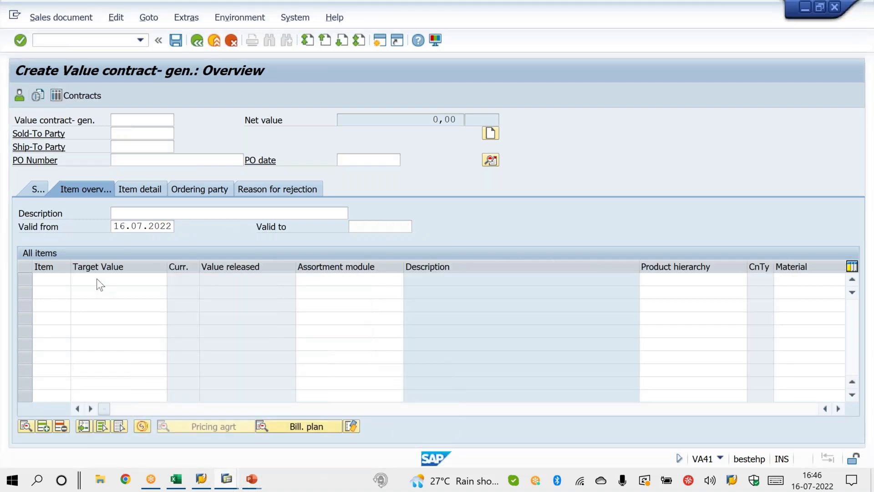
click(313, 279)
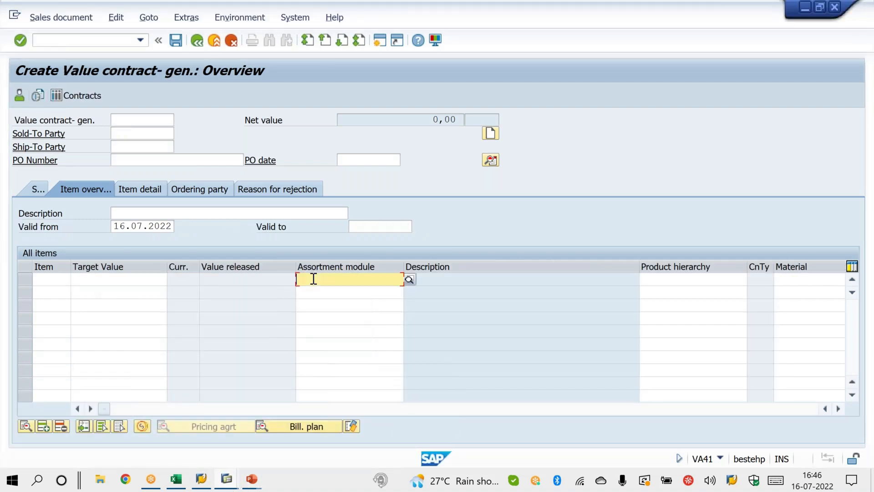
Step: Return to the VOV8 session, display sales document type WK1 and examine its SD document category
click(227, 479)
mouse_move(132, 412)
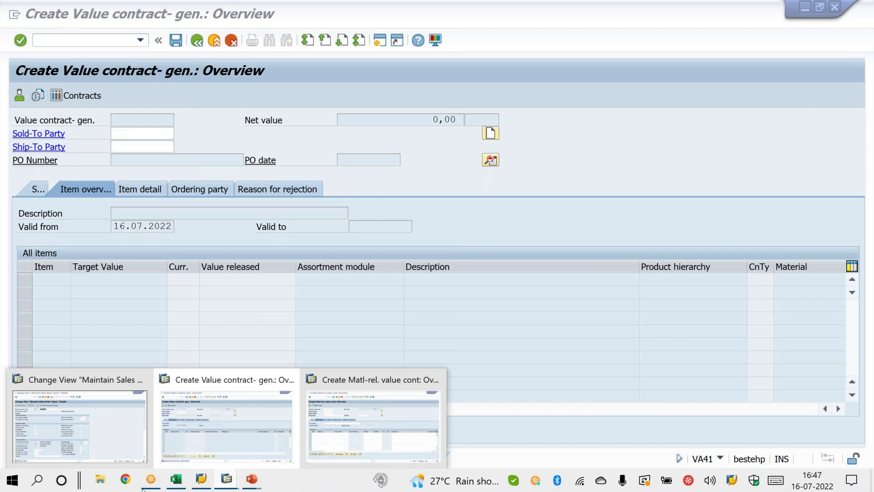
click(101, 413)
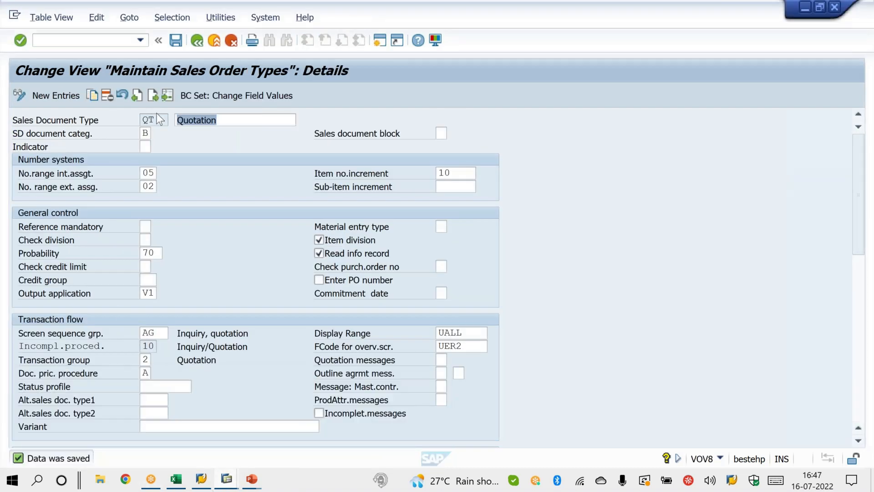
click(166, 96)
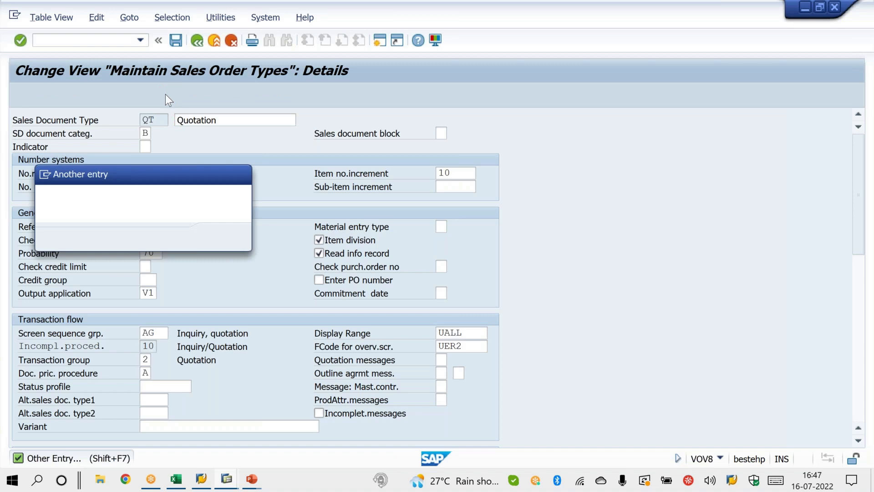
text(WK1)
key(Return)
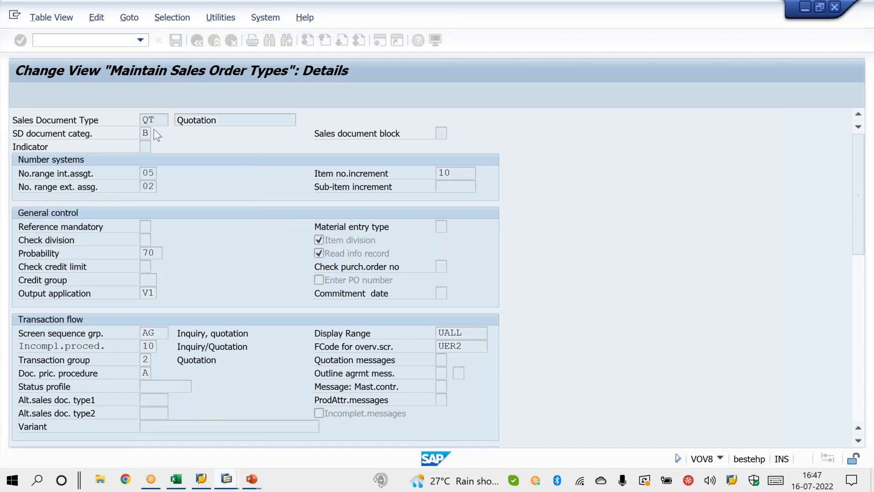
drag(142, 133, 155, 133)
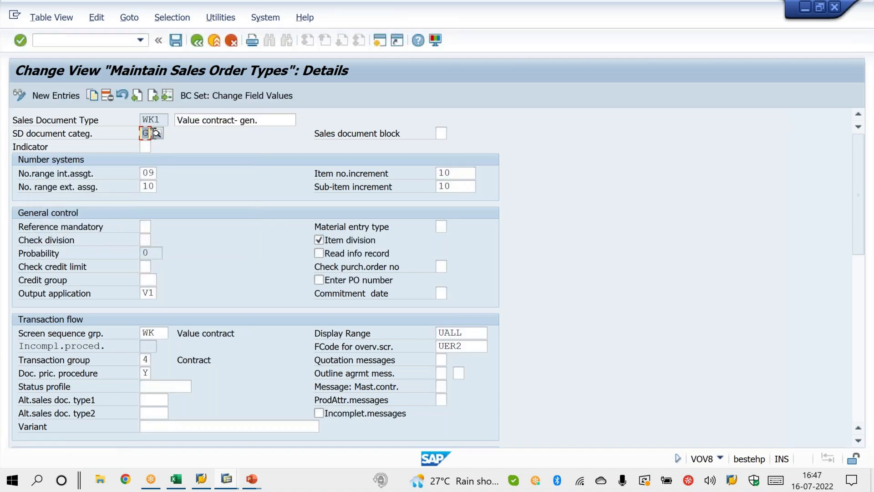
Step: Display the details of sales document type WK2 for comparison and return to those of WK1
click(168, 96)
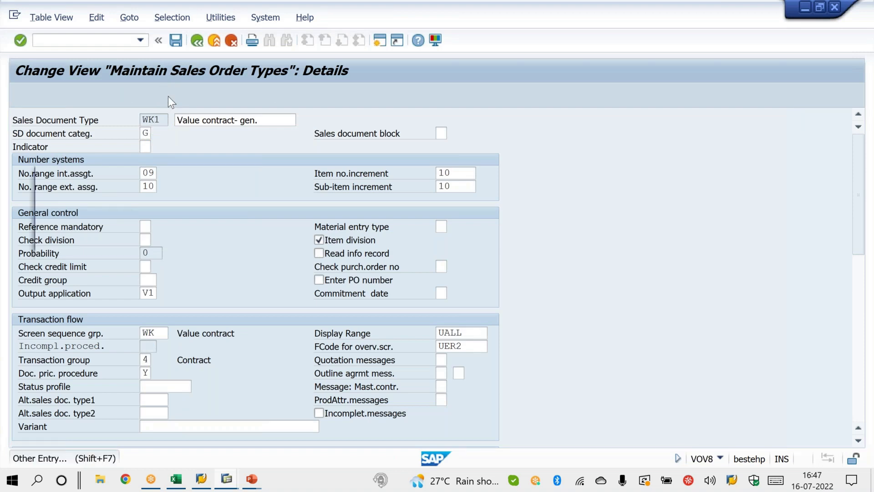
text(WK2)
key(Return)
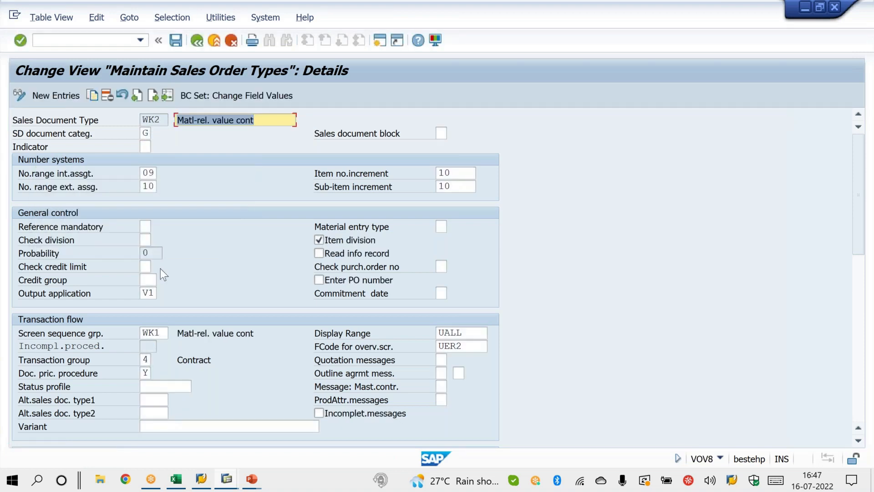
click(169, 97)
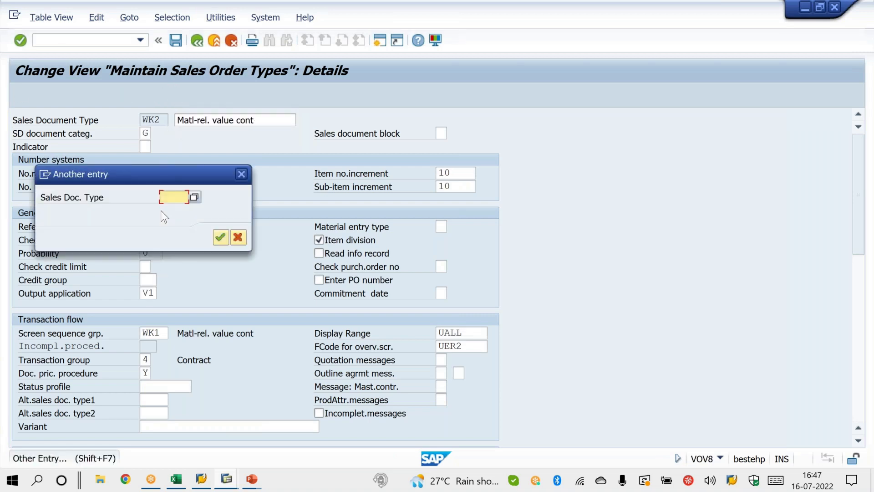
text(WK1)
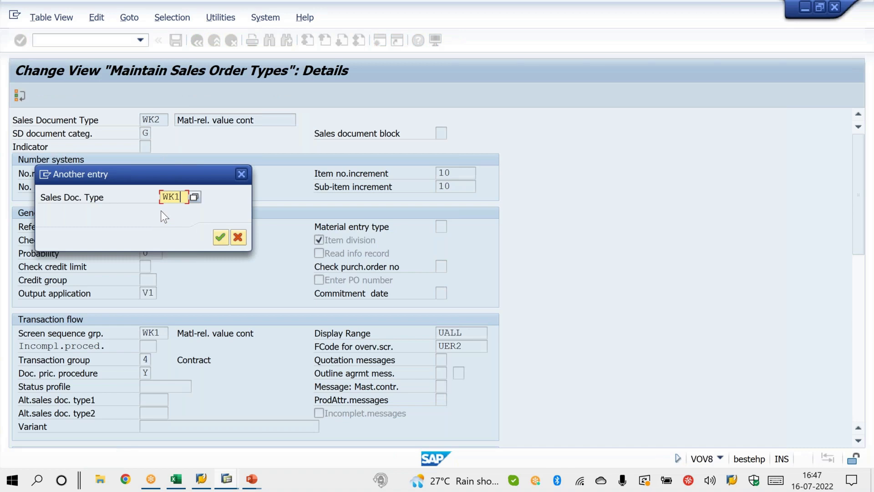
key(Return)
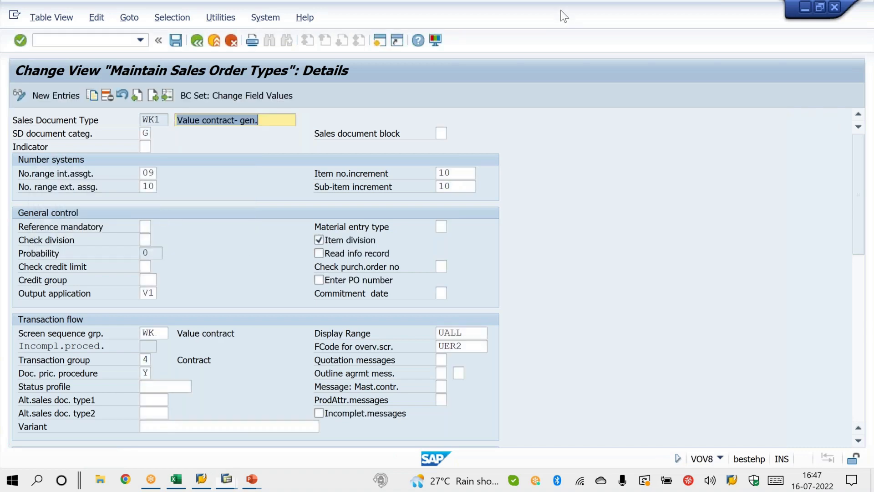
Step: Circle WK1's SD document category G and screen sequence group WK with the pen and tick the screen sequence group
mouse_move(154, 123)
mouse_down()
mouse_move(161, 129)
mouse_move(128, 130)
mouse_up()
mouse_move(141, 315)
mouse_down()
mouse_move(165, 346)
mouse_move(215, 289)
mouse_up()
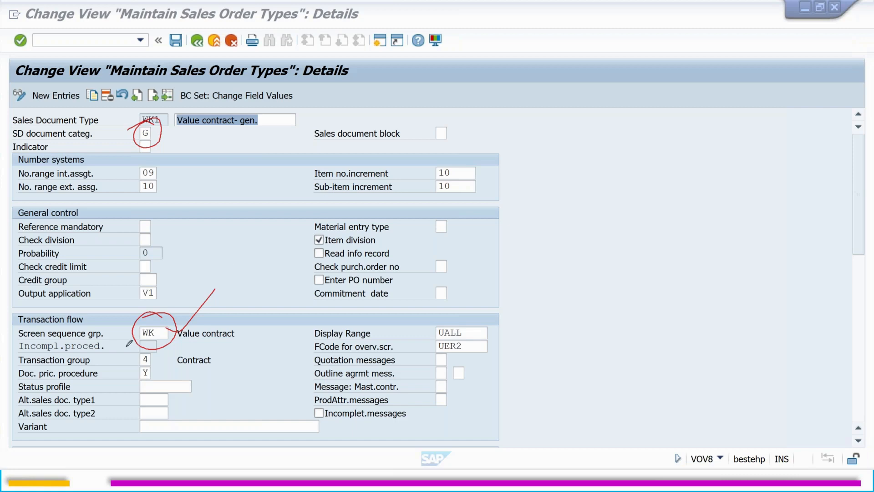
drag(125, 333, 158, 307)
Step: Handwrite a circled "WK" and a second underlined WK label above the screen sequence group, and erase all drawings
mouse_move(207, 246)
mouse_down()
mouse_move(269, 246)
mouse_move(205, 232)
mouse_move(262, 236)
mouse_up()
mouse_move(220, 179)
mouse_down()
mouse_move(248, 189)
mouse_move(250, 169)
mouse_up()
mouse_move(256, 161)
mouse_down()
mouse_move(265, 182)
mouse_move(305, 170)
mouse_up()
drag(235, 213, 306, 173)
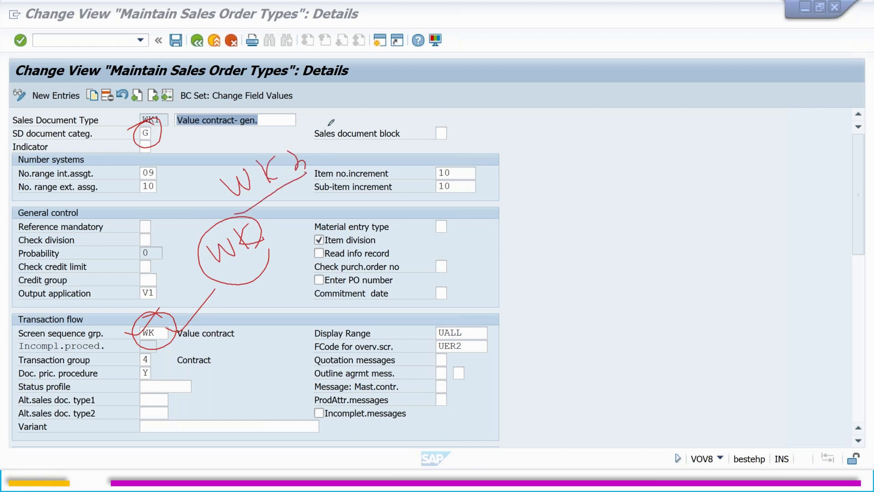
click(348, 204)
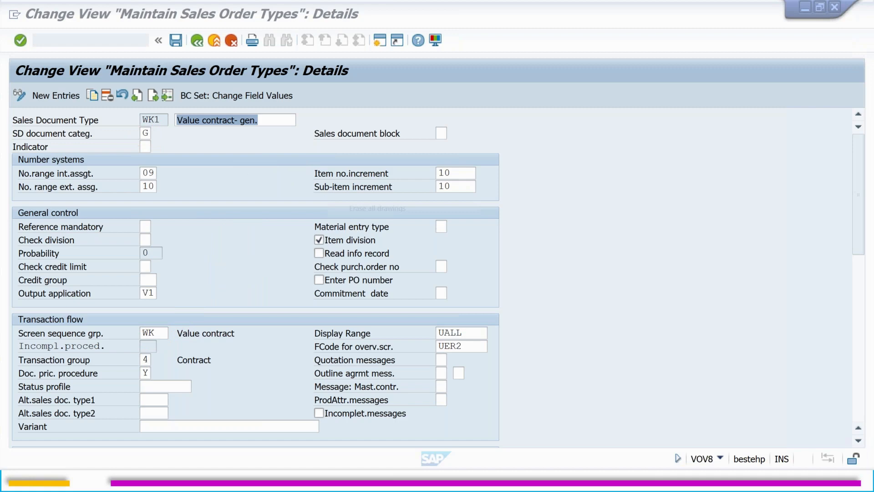
right_click(348, 204)
click(367, 210)
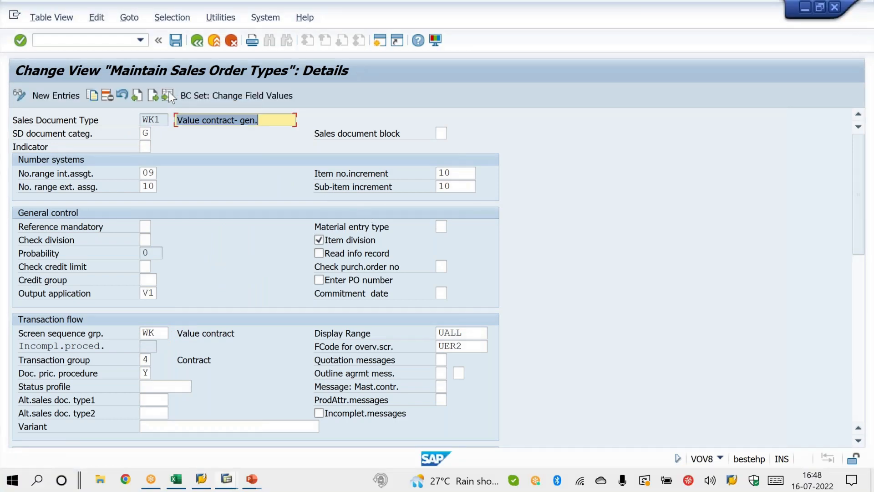
Step: Display sales document type WK2, examine its screen sequence group, and return to the details of WK1
click(168, 91)
text(WK2)
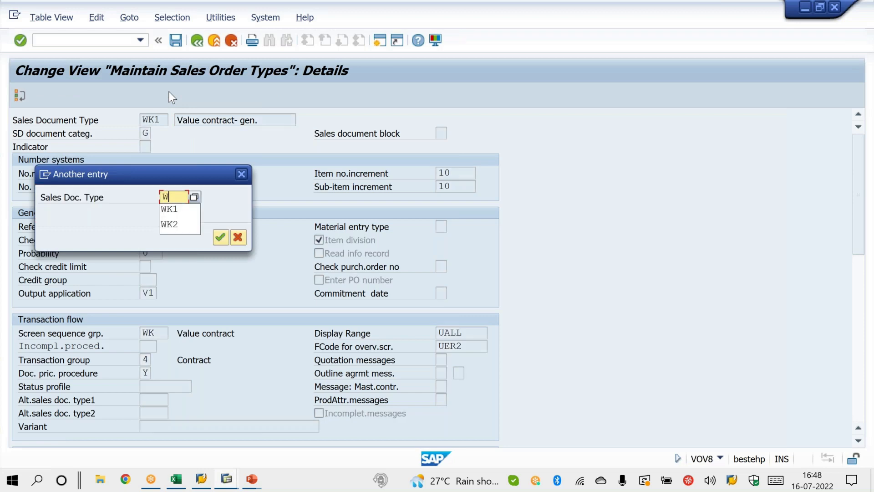
key(Return)
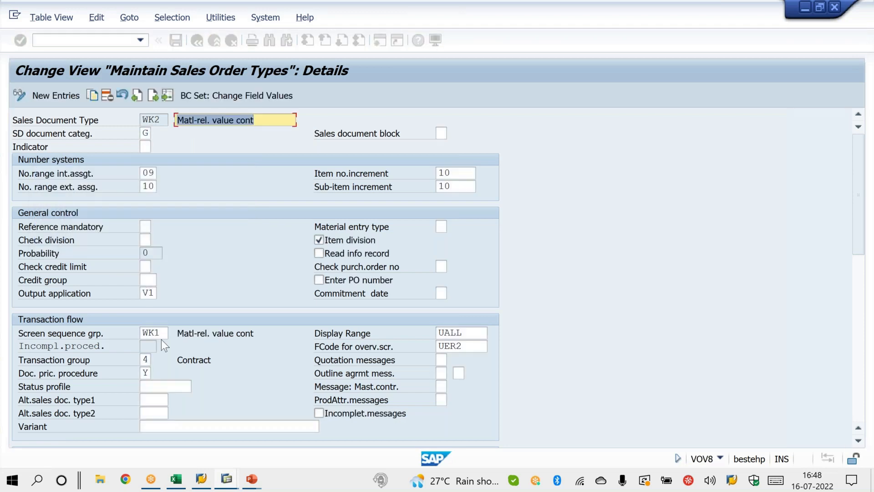
click(160, 333)
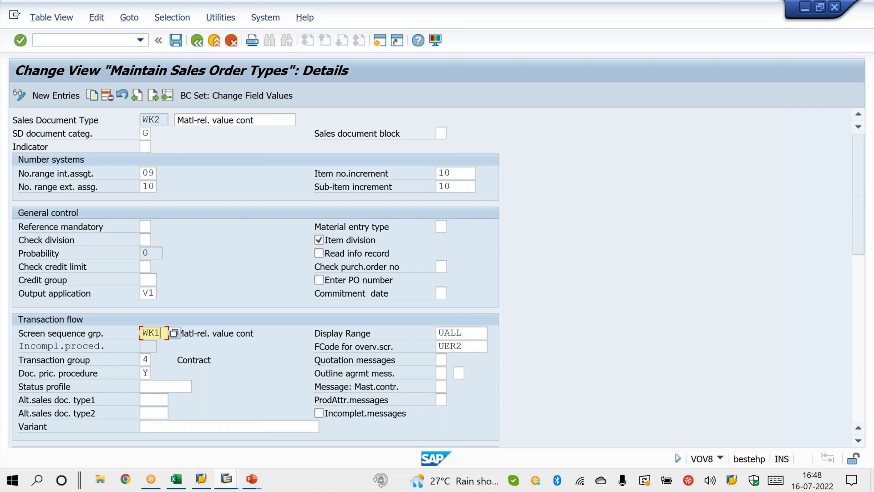
click(167, 97)
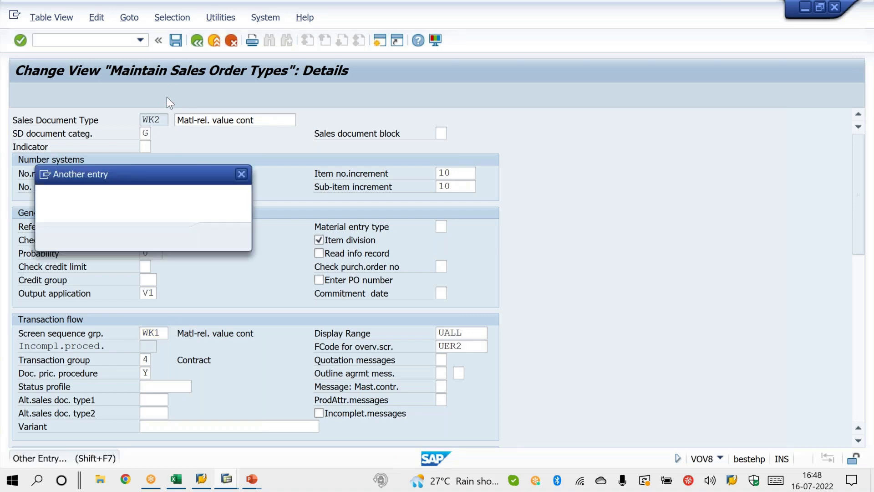
text(WK1)
key(Return)
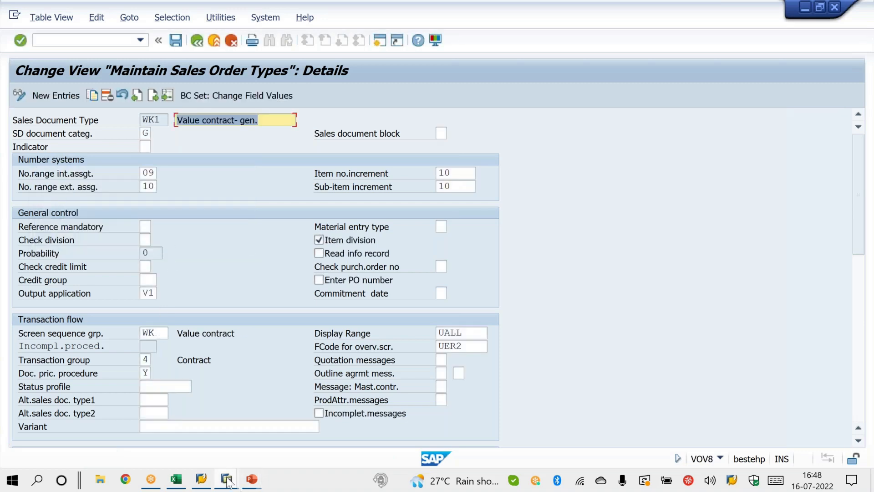
Step: In the value contract session, restart VA41 with contract type WK1 and examine the item overview's Assortment module column
mouse_move(227, 479)
click(240, 439)
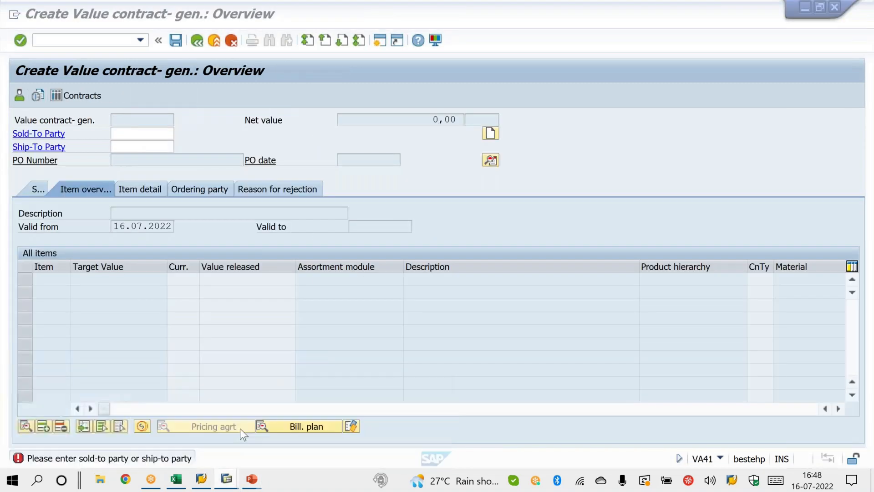
click(141, 41)
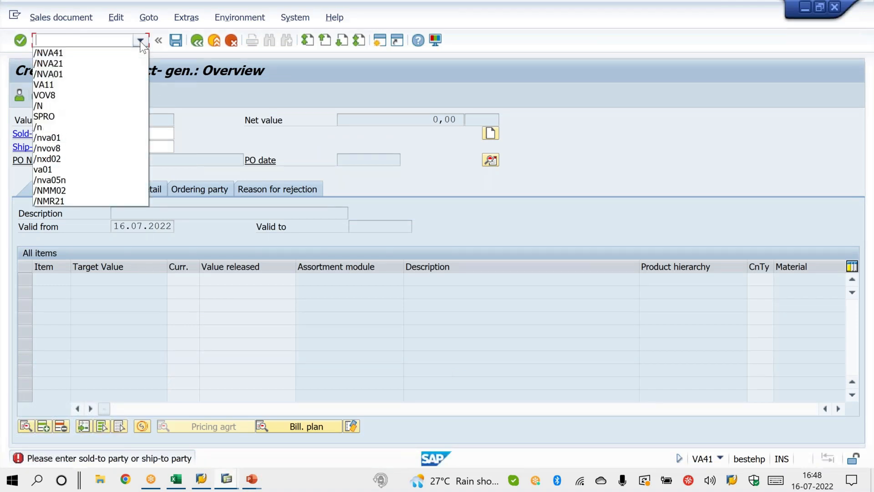
click(128, 56)
key(Return)
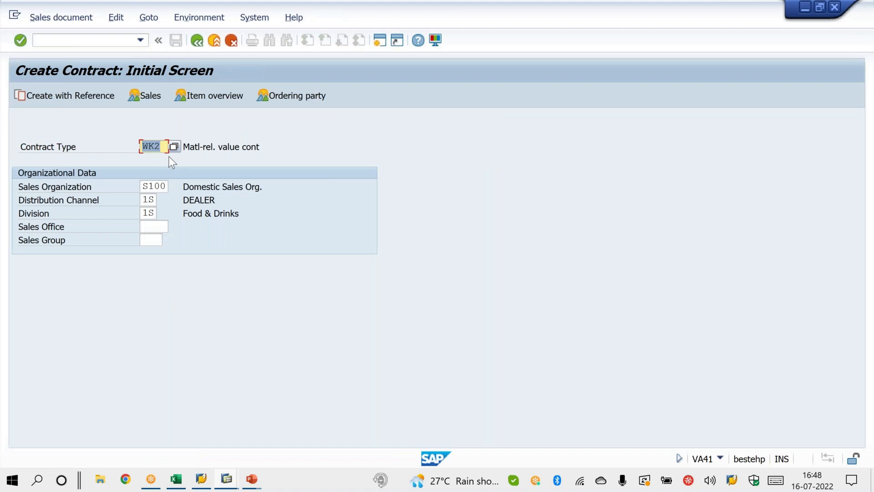
click(168, 150)
key(BackSpace)
text(1)
key(Return)
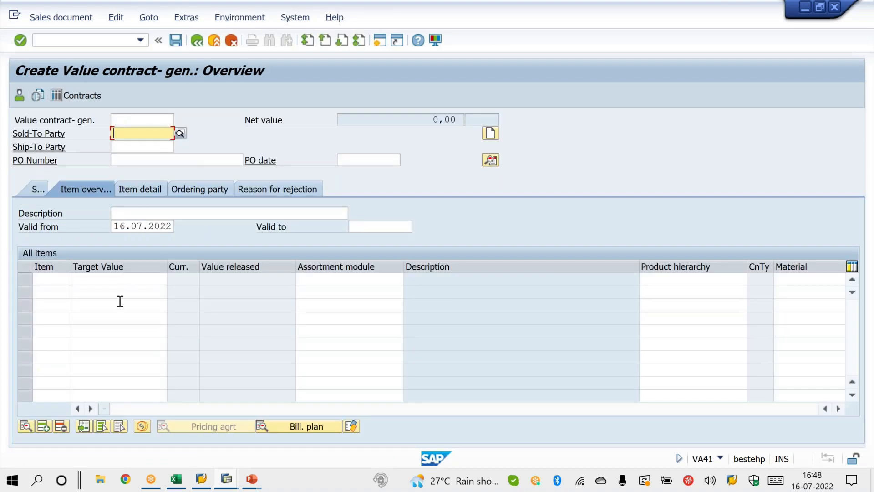
click(318, 282)
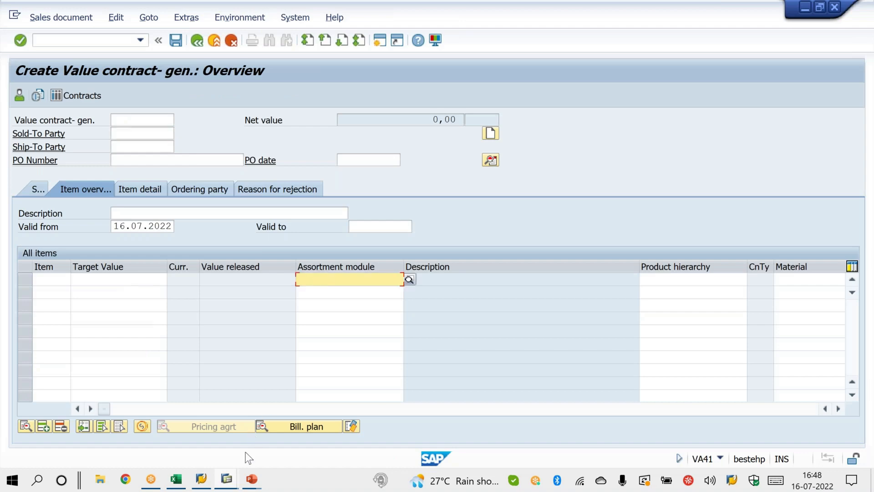
Step: Switch to the material-related value contract session and examine the Target Value column in its item overview
mouse_move(226, 479)
click(362, 430)
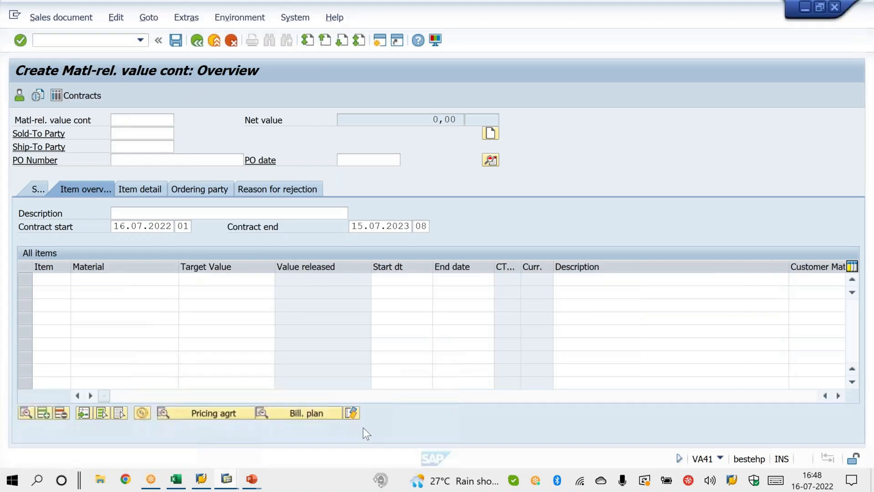
click(219, 279)
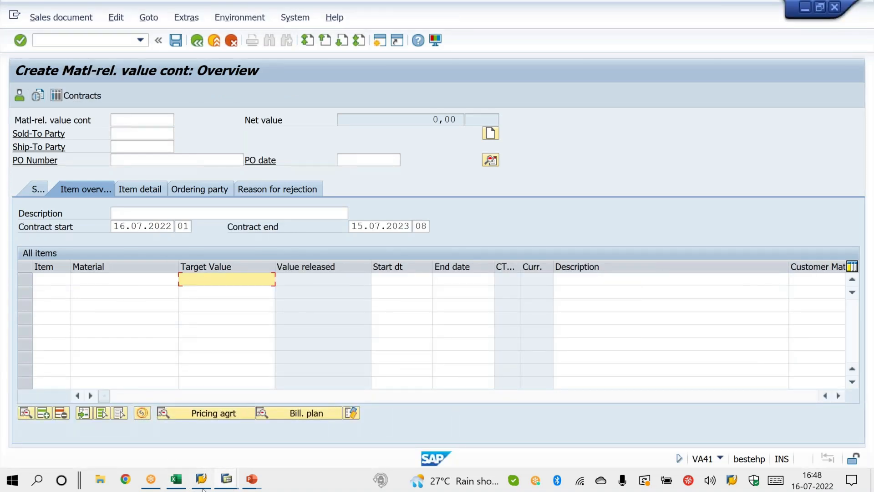
Step: Return to the VOV8 session, set the screen sequence group of sales document type WK2 to WK and save
mouse_move(225, 485)
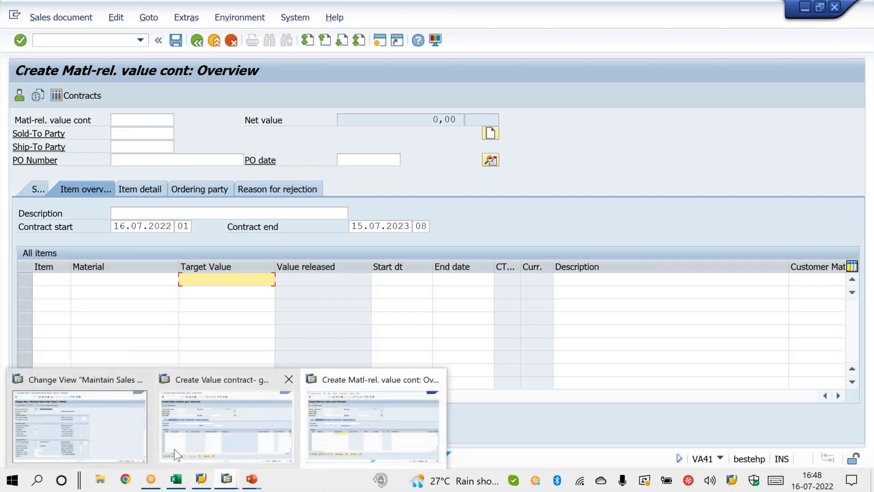
click(109, 434)
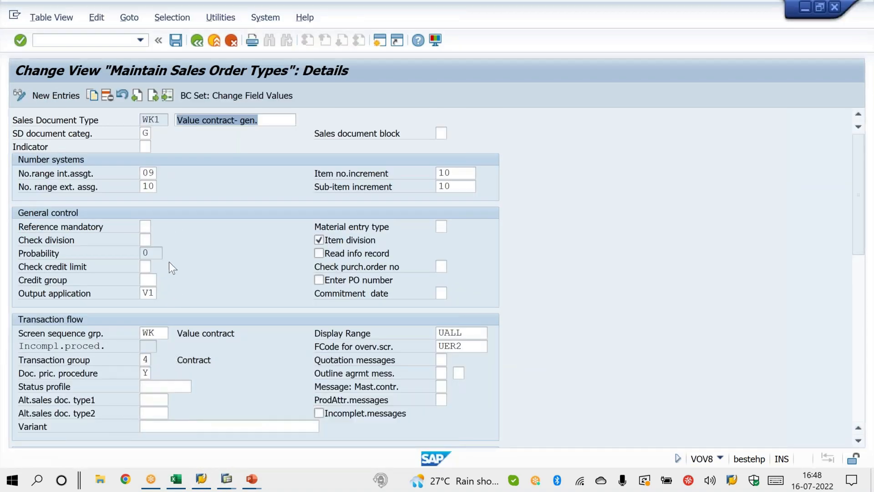
click(169, 97)
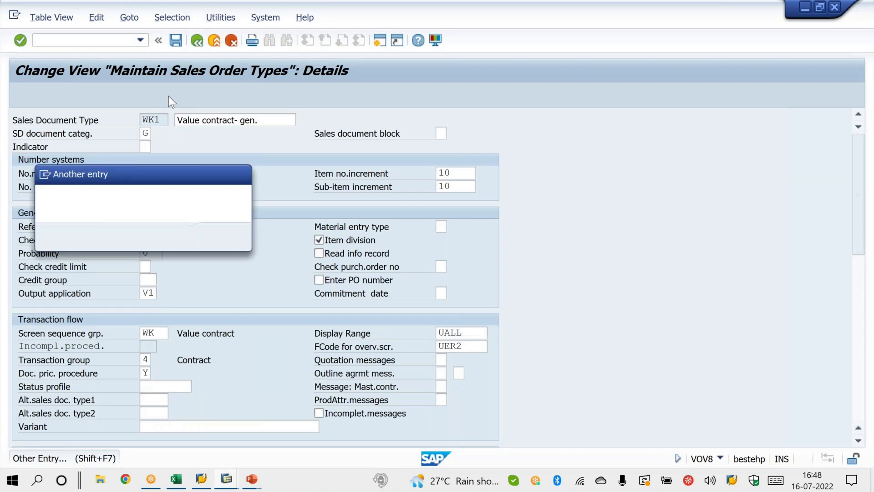
text(WK2)
key(Return)
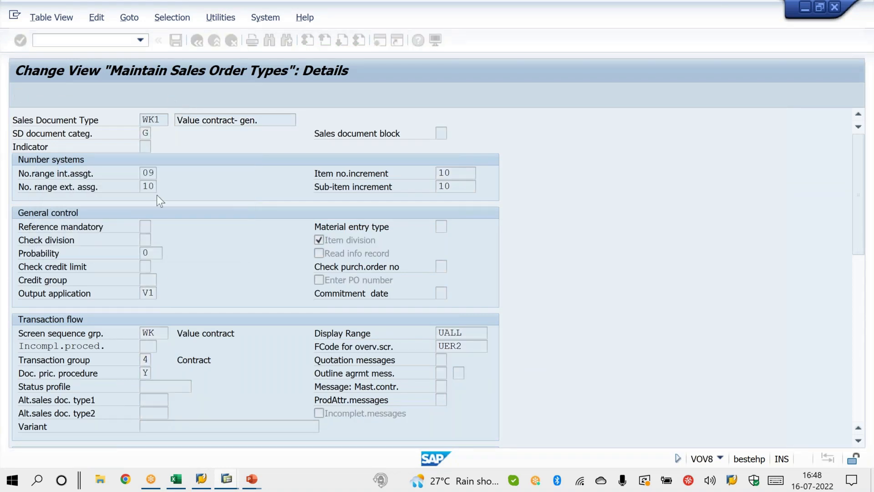
click(157, 332)
text(1)
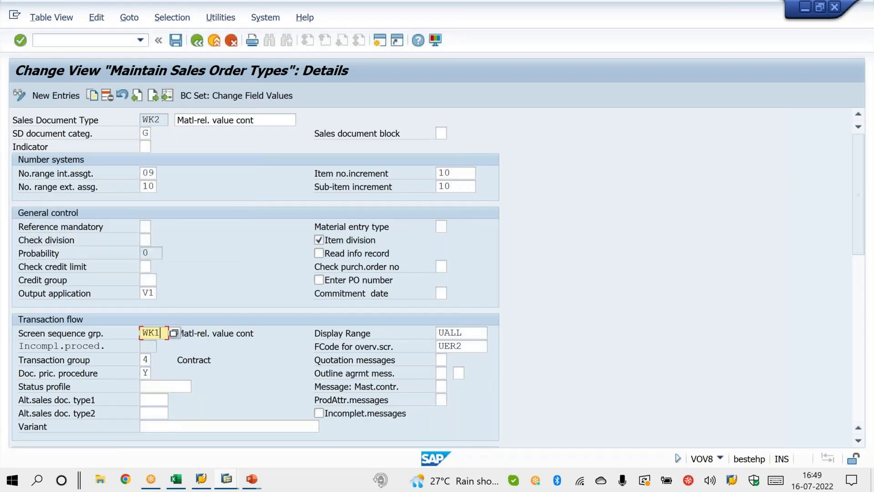
key(BackSpace)
key(Return)
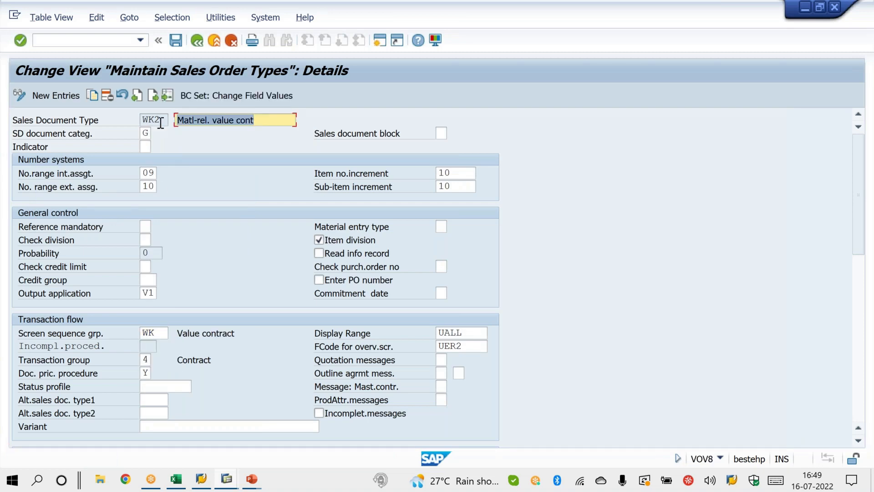
key(ctrl+s)
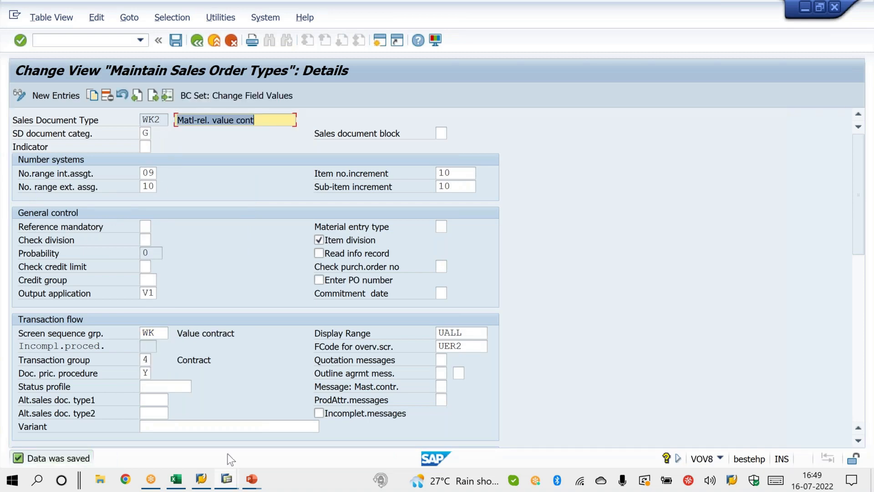
Step: In the material-related value contract session, restart VA41 with contract type WK2 and examine the Assortment module column
click(226, 479)
click(335, 446)
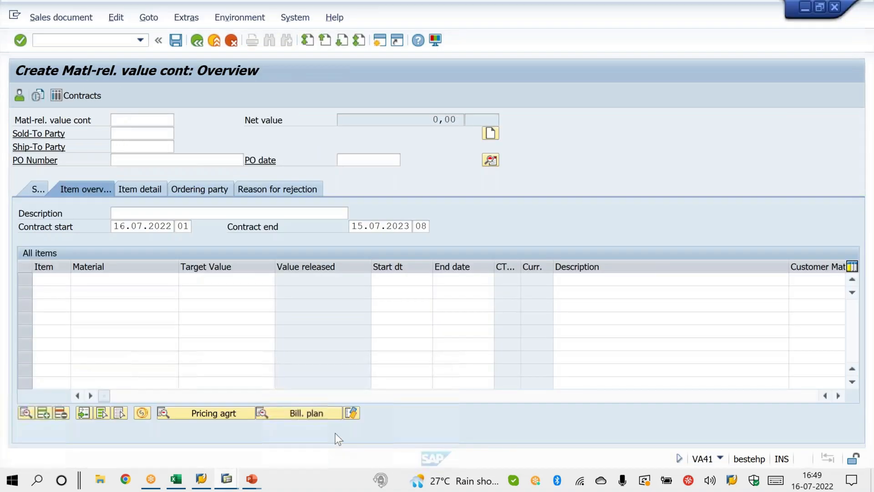
click(140, 37)
click(126, 50)
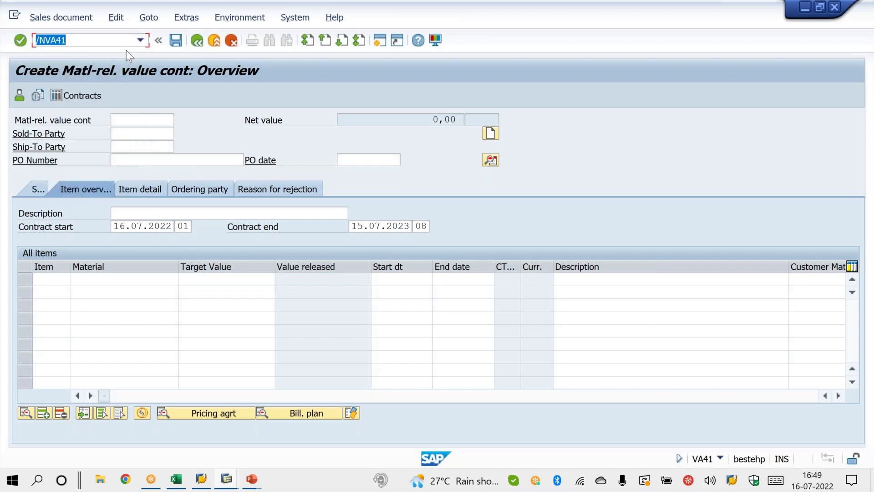
key(Return)
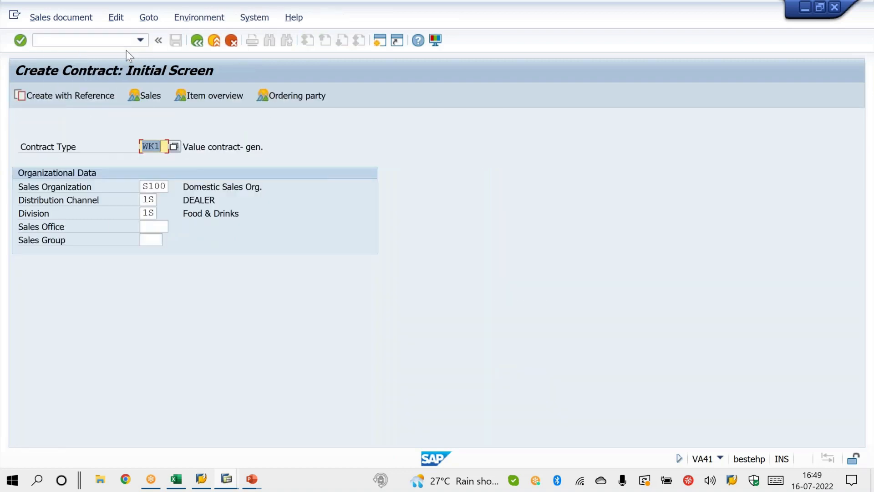
text(WK2)
key(Return)
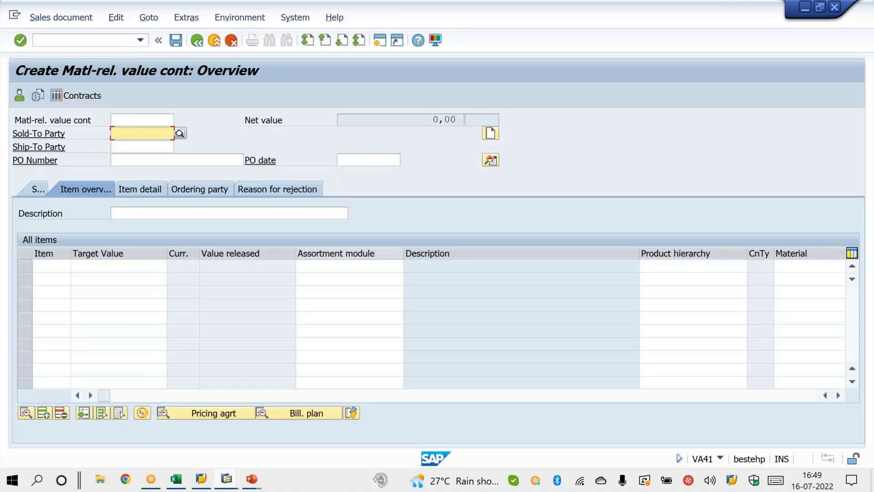
click(307, 266)
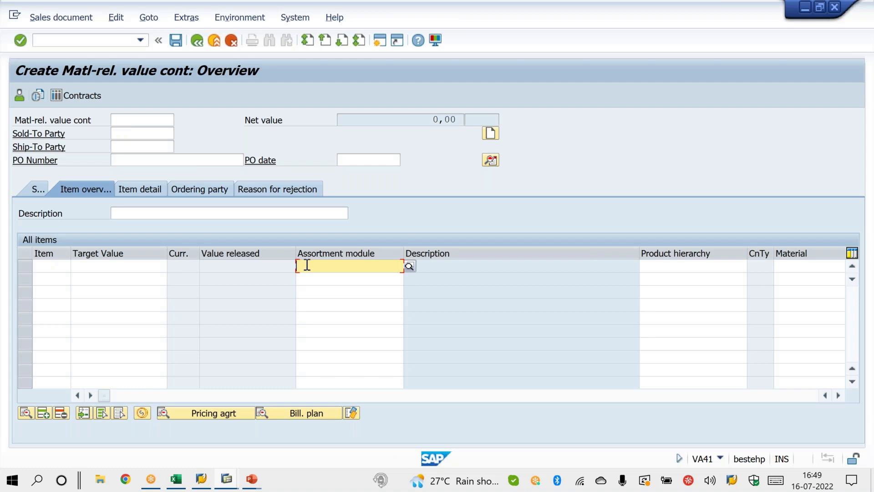
Step: Go back to VOV8, set the screen sequence group of sales document type WK2 to WK1 and save
key(alt+Tab)
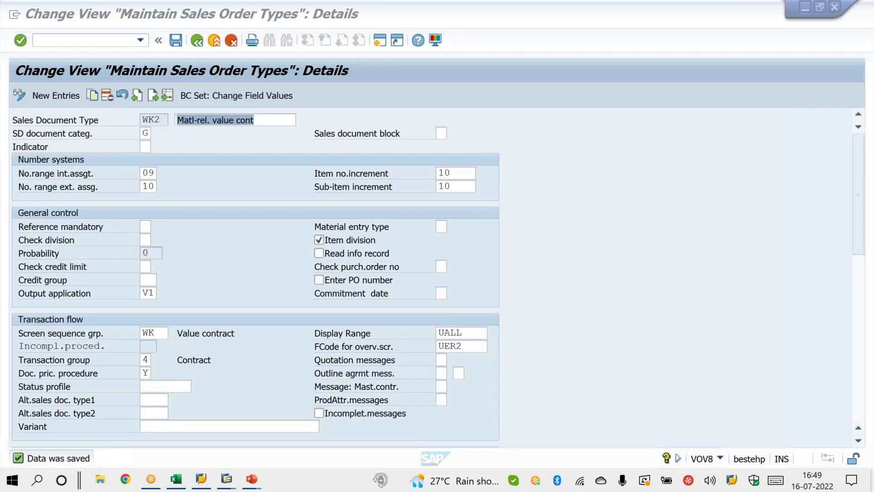
click(162, 335)
text(1)
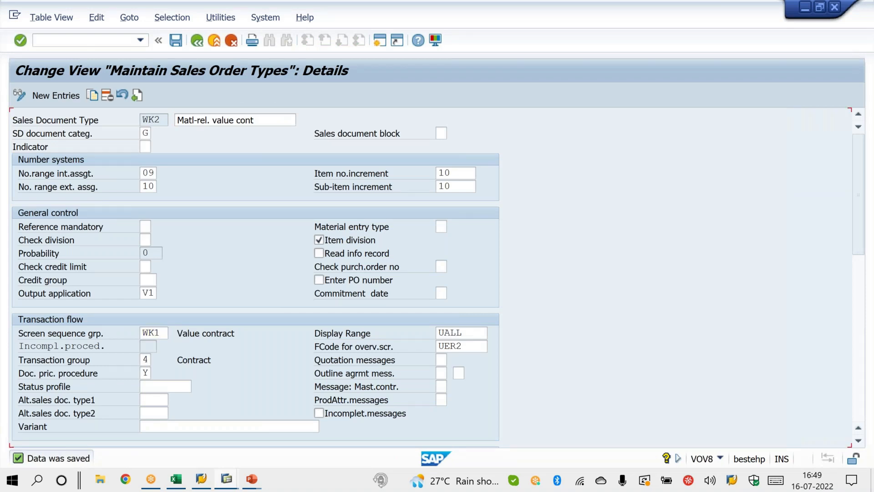
key(Return)
key(ctrl+s)
Step: Restart VA41 in the contract session for contract type WK2 and examine the Target Value column of the item overview
key(alt+Tab)
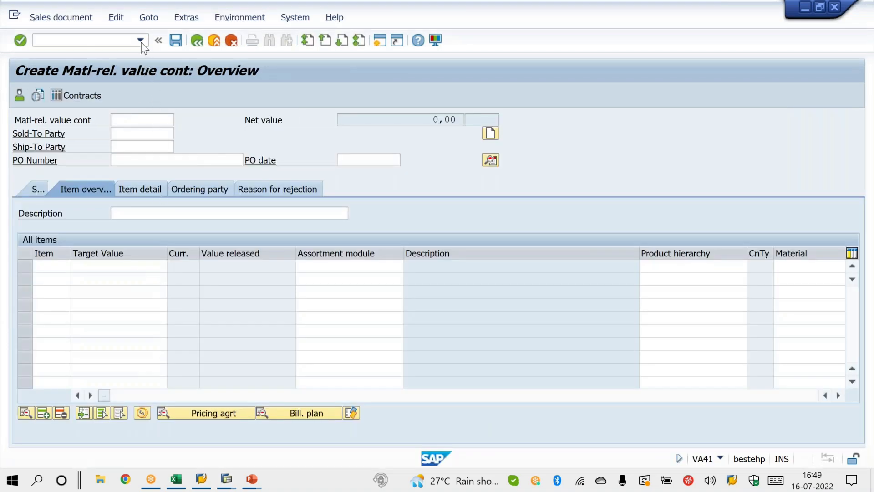
click(141, 41)
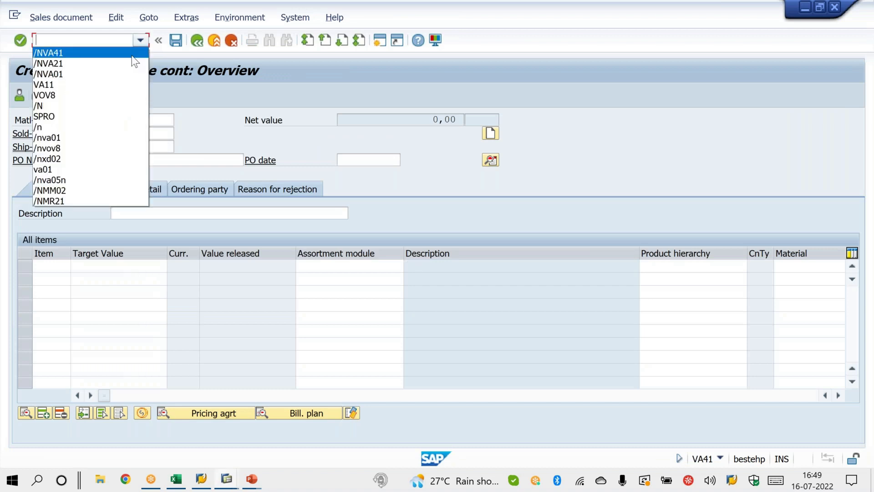
click(132, 53)
key(Return)
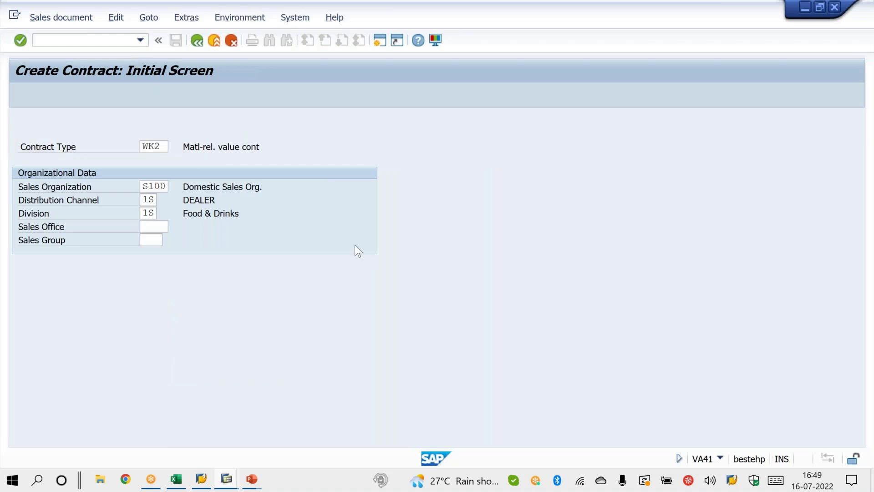
key(Return)
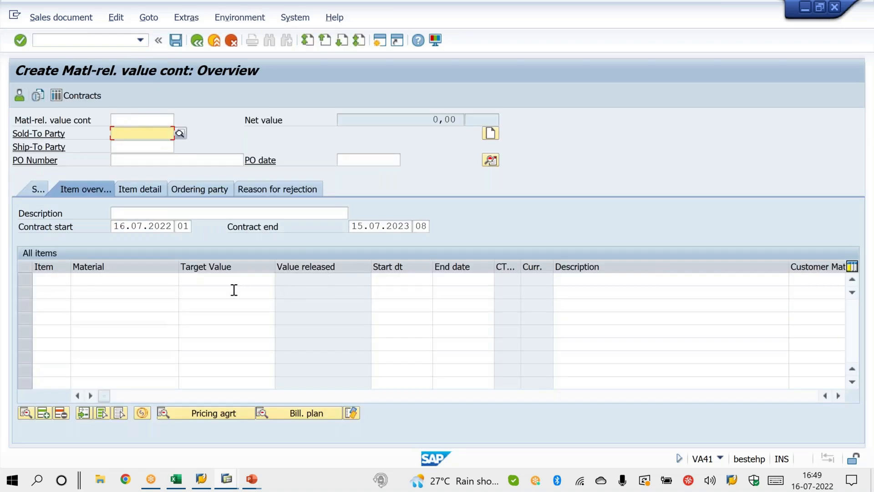
click(231, 282)
Step: In VOV8, change WK2's screen sequence group back to WK and save the sales document type
key(alt+Tab)
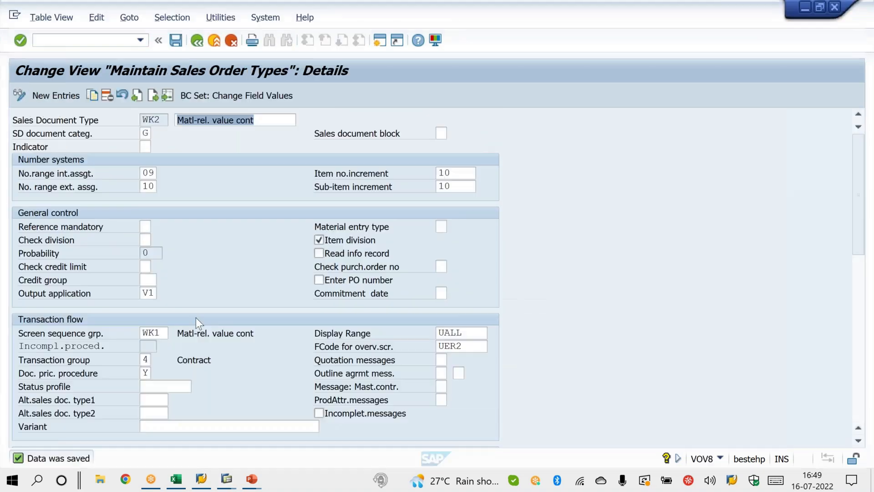
click(163, 333)
key(BackSpace)
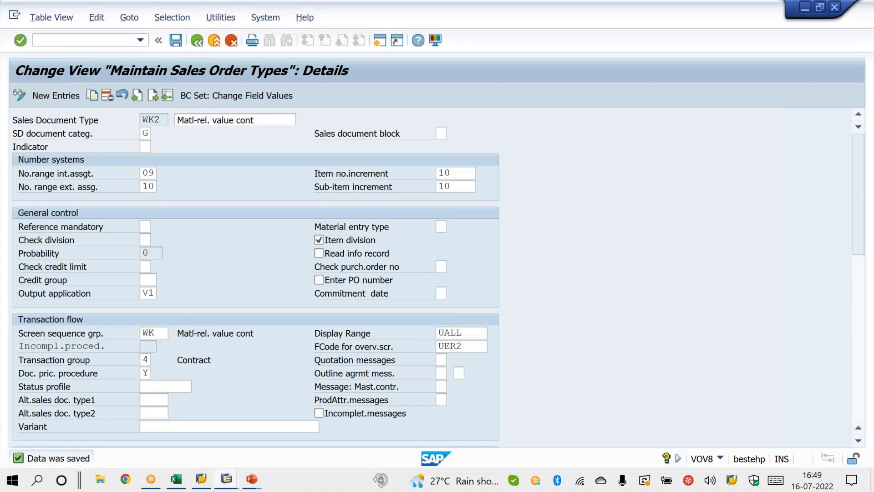
key(Return)
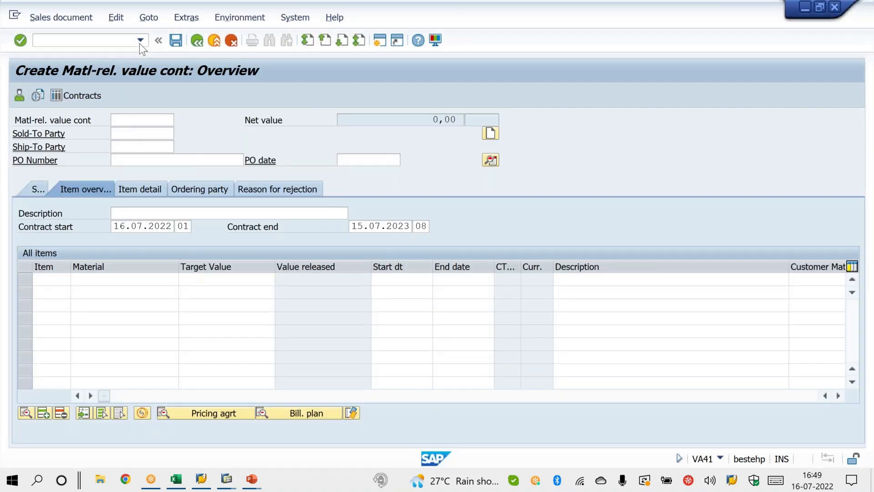
Step: Reopen the WK2 contract overview through VA41 and check the item table's Assortment module column again
click(140, 40)
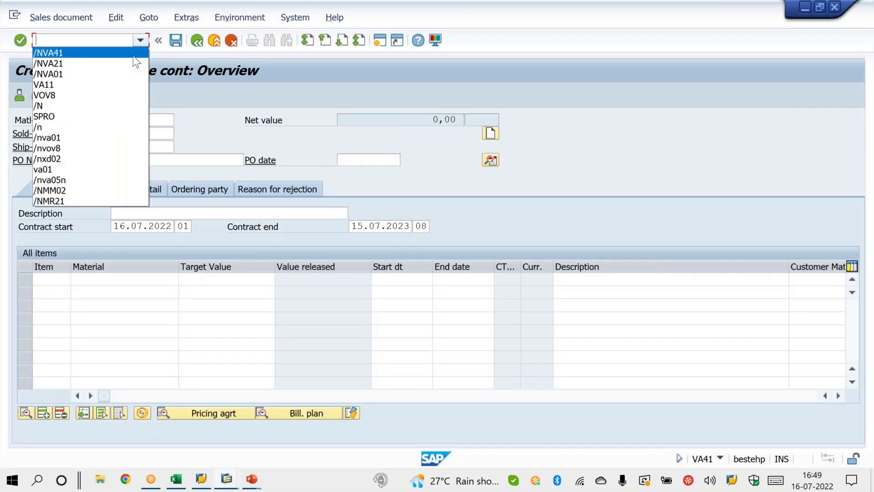
click(133, 56)
key(Return)
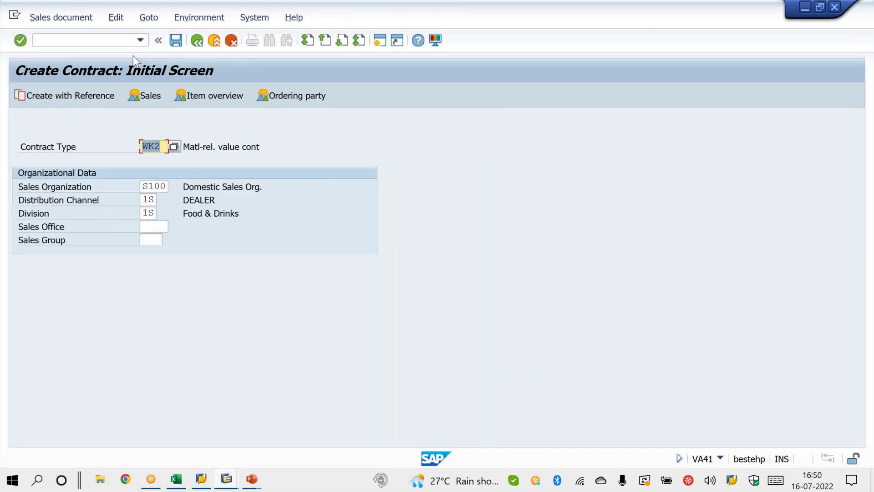
key(Return)
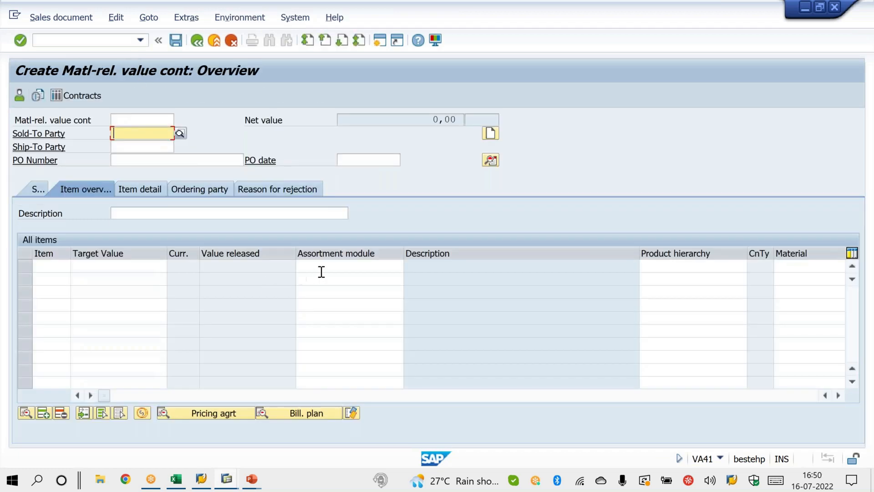
click(321, 272)
Step: Switch to the PowerPoint slide show and advance to the Delivery Control slide
click(252, 479)
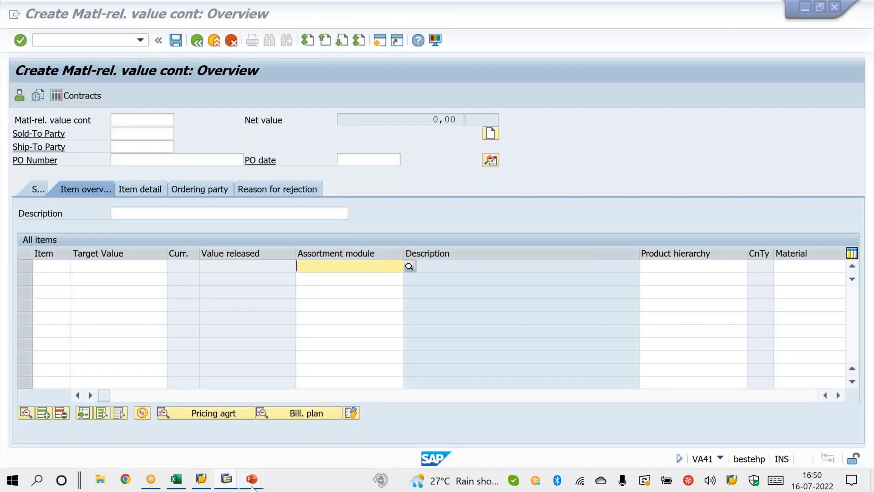
click(306, 450)
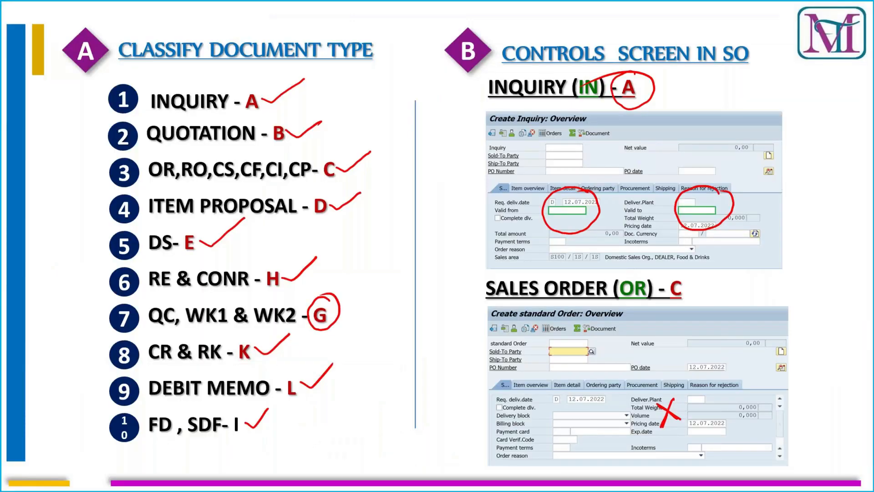
key(Right)
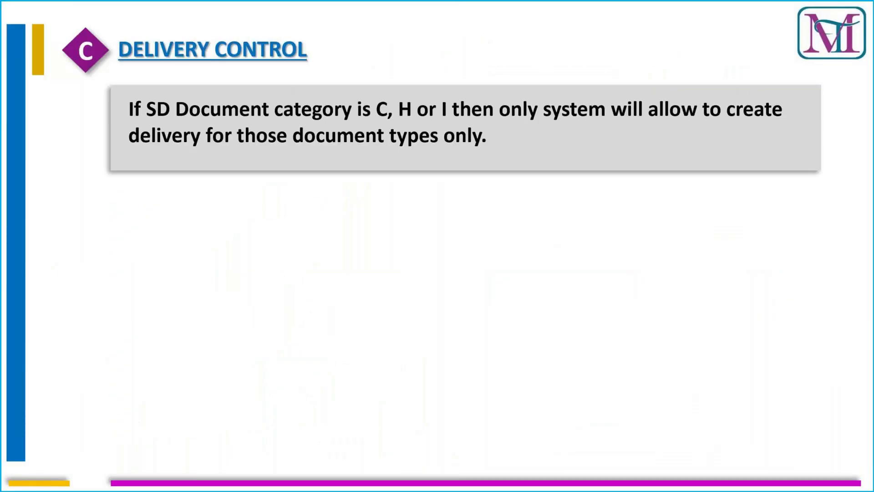
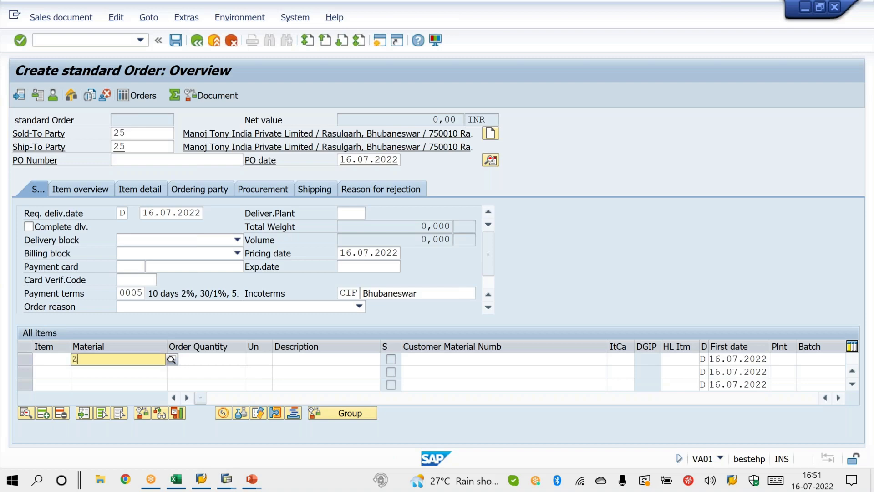
Step: Add material X with quantity 1 to the standard order, then save it by creating its outbound delivery
key(Return)
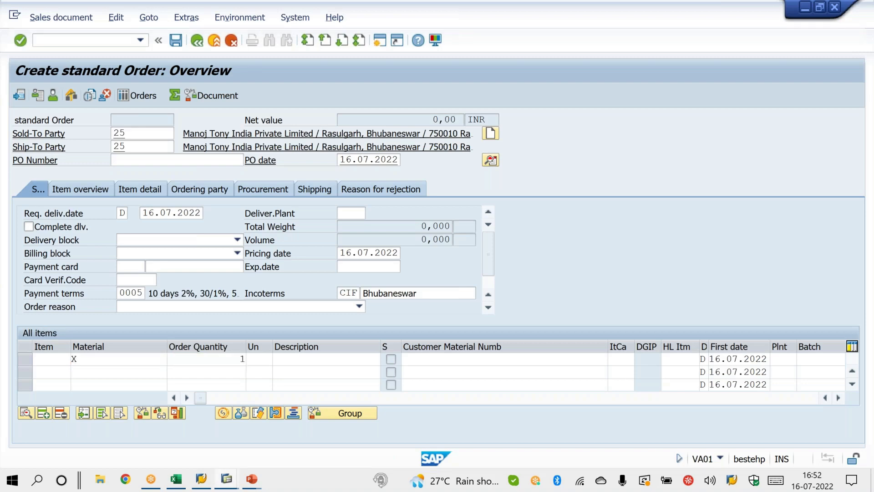
key(Return)
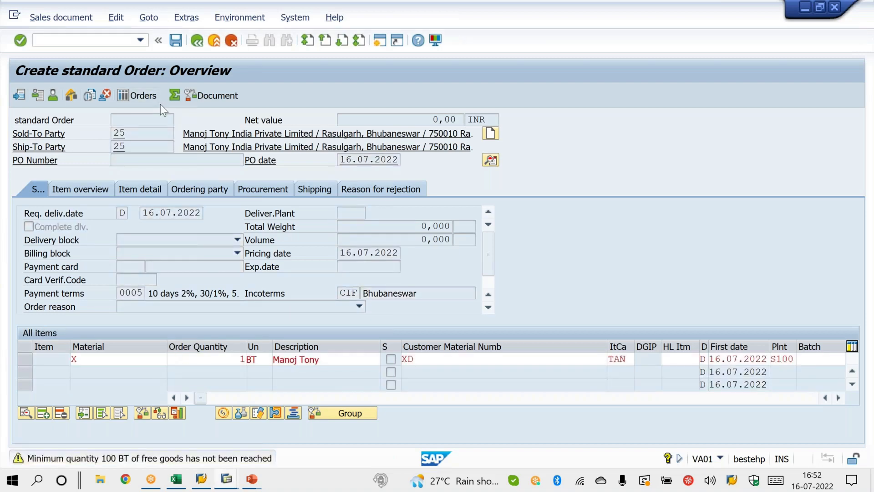
key(Return)
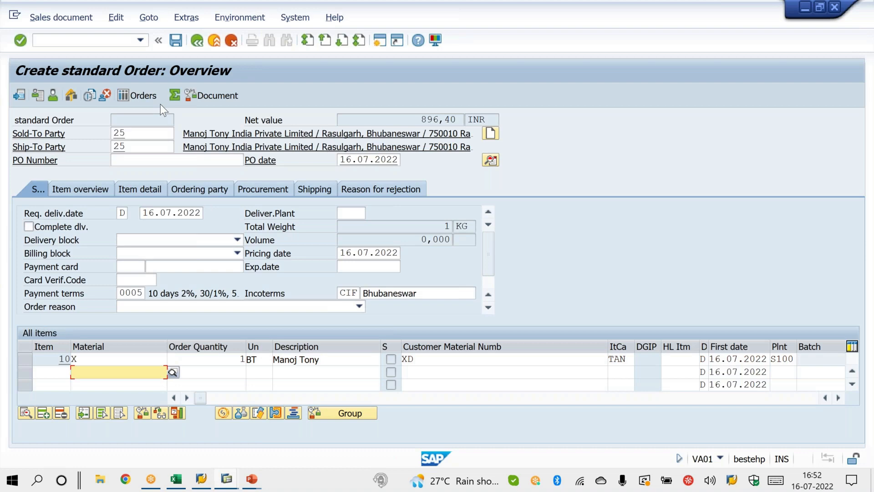
click(52, 18)
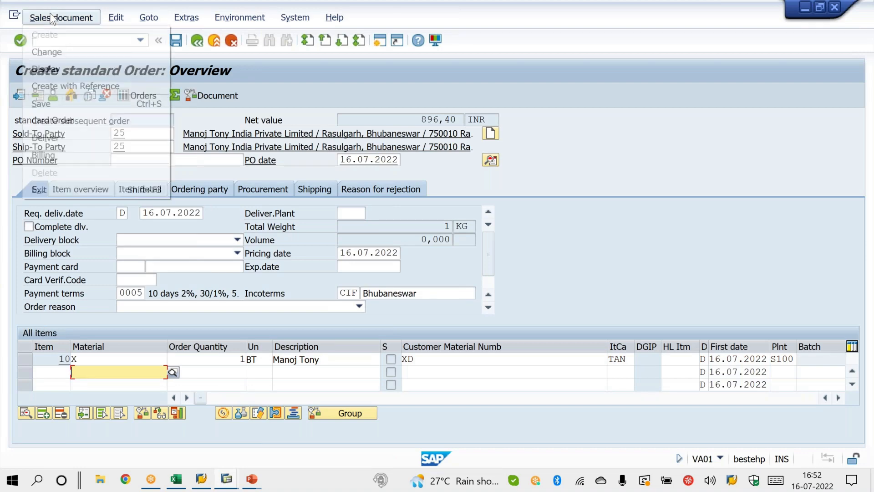
click(72, 138)
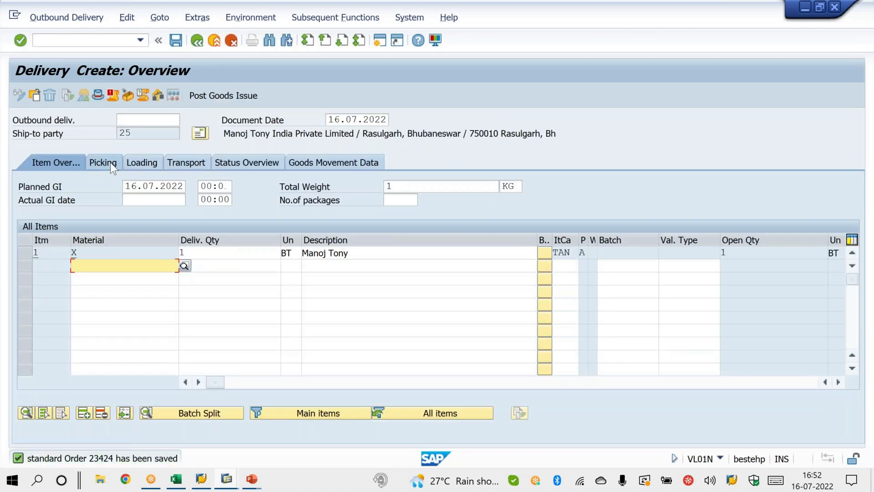
Step: Set the picked quantity of delivery item 1 to 1 and post goods issue for the delivery
click(110, 162)
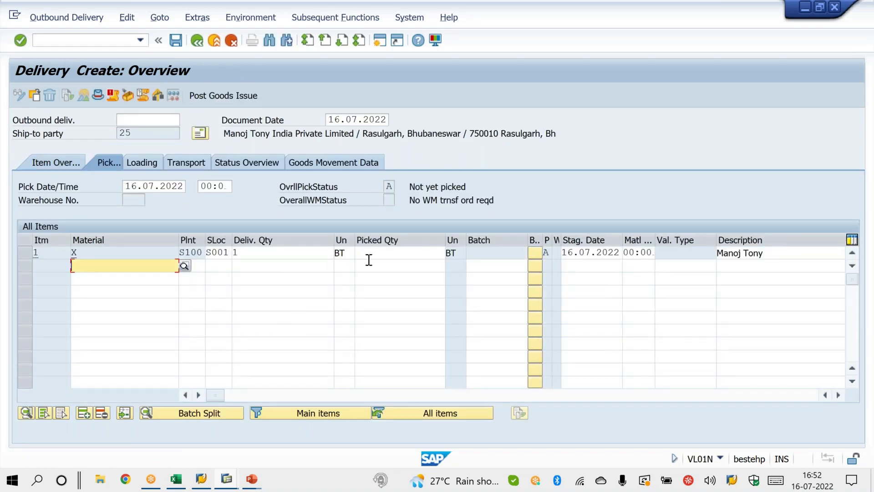
click(369, 262)
click(367, 253)
text(1)
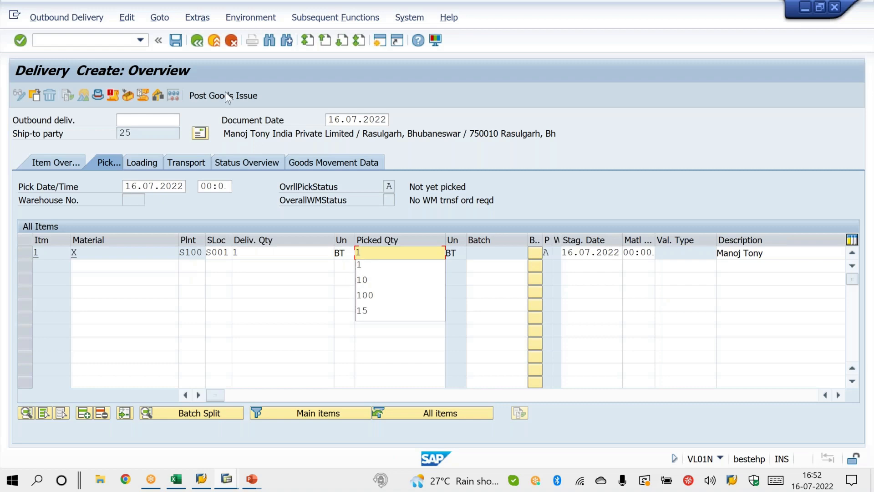
click(223, 90)
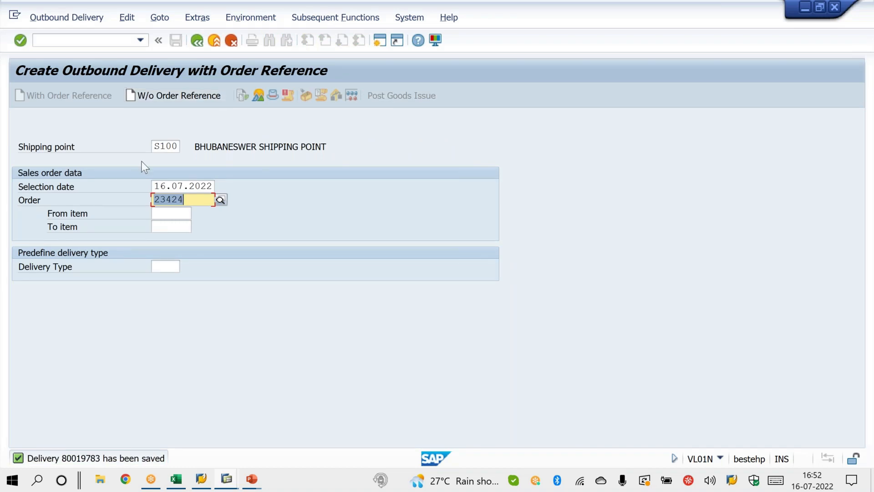
Step: Switch to the VOV8 session and open sales document type ZOR to check its SD document category
mouse_move(228, 480)
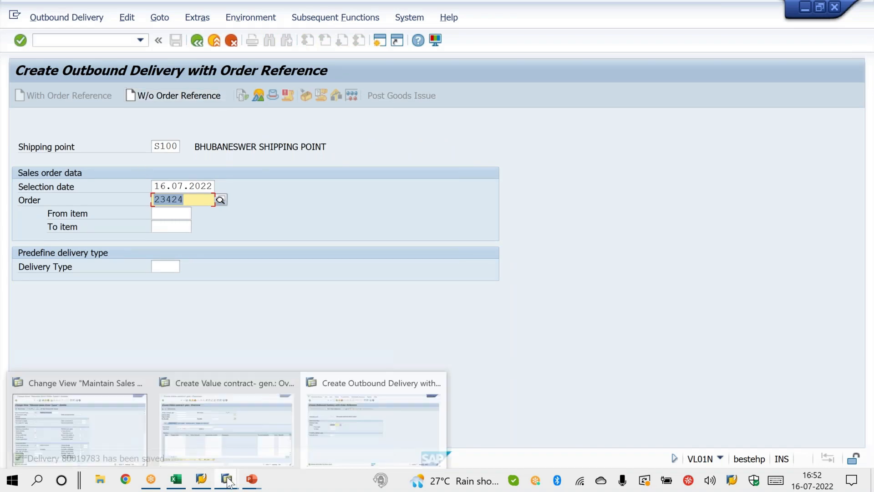
click(138, 439)
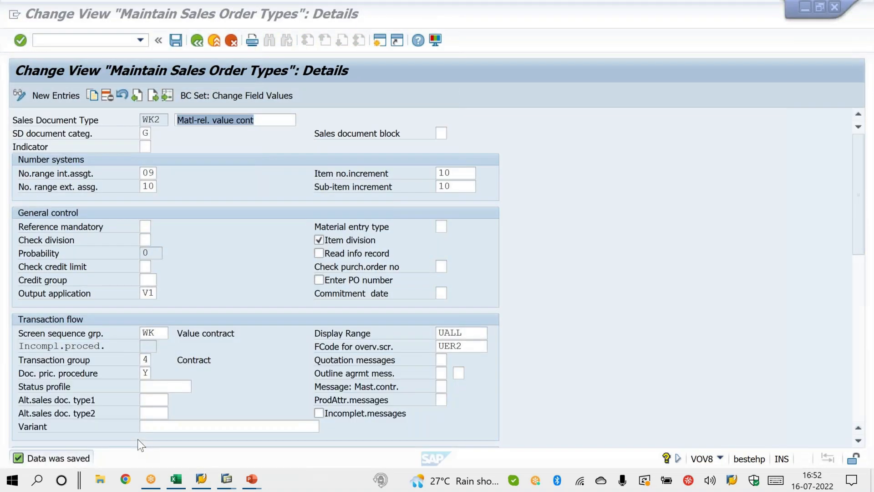
click(167, 95)
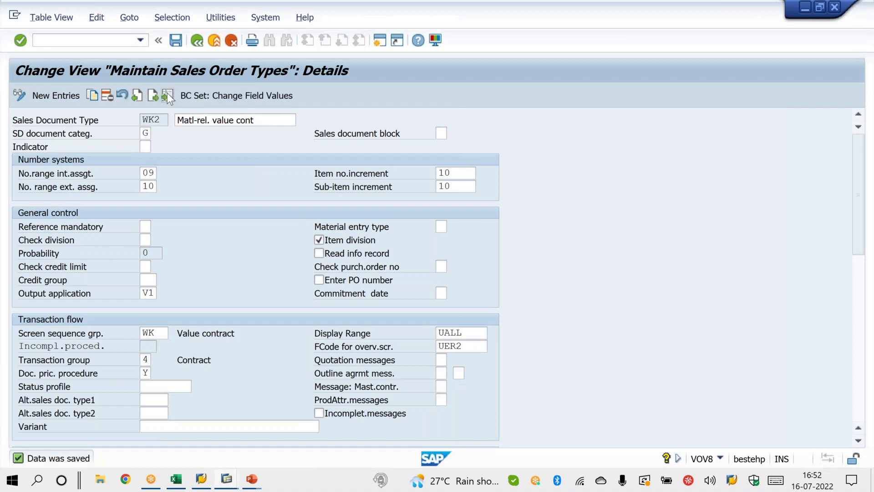
text(ZOR)
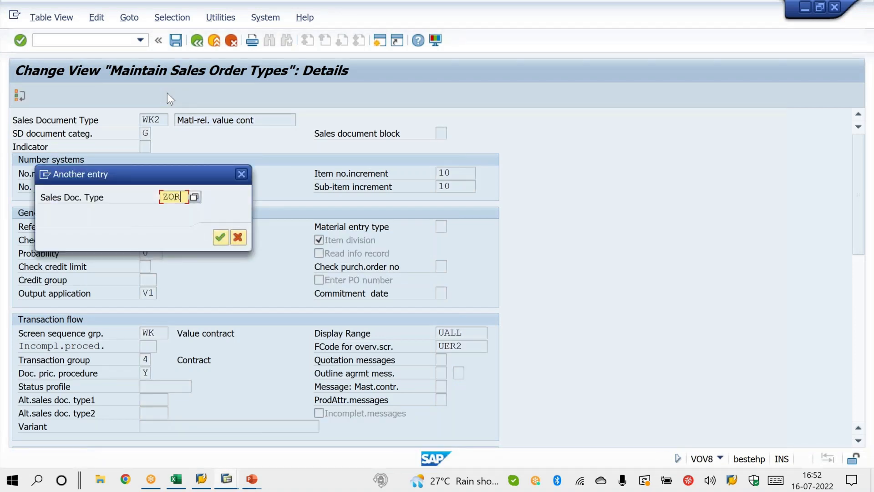
key(Return)
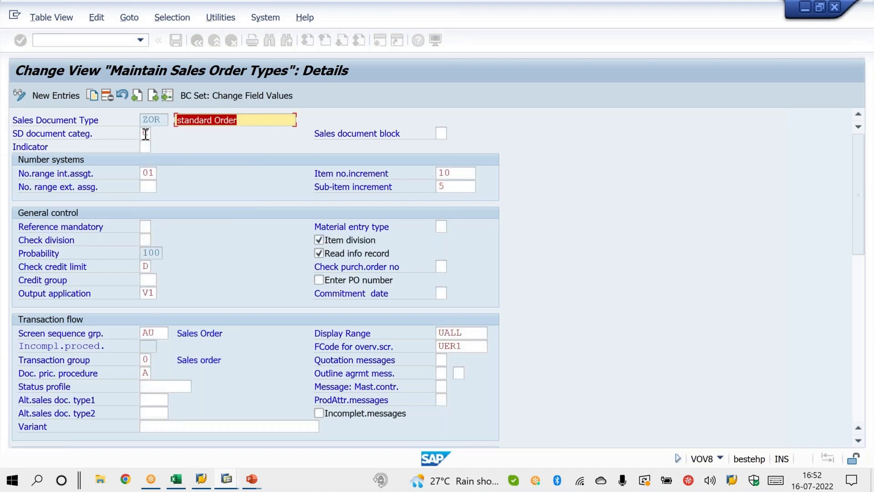
Step: On PowerPoint's Delivery Control slide, mark categories C, H and I and the OR example, and reveal the inquiry and quotation comparison
click(253, 479)
click(277, 464)
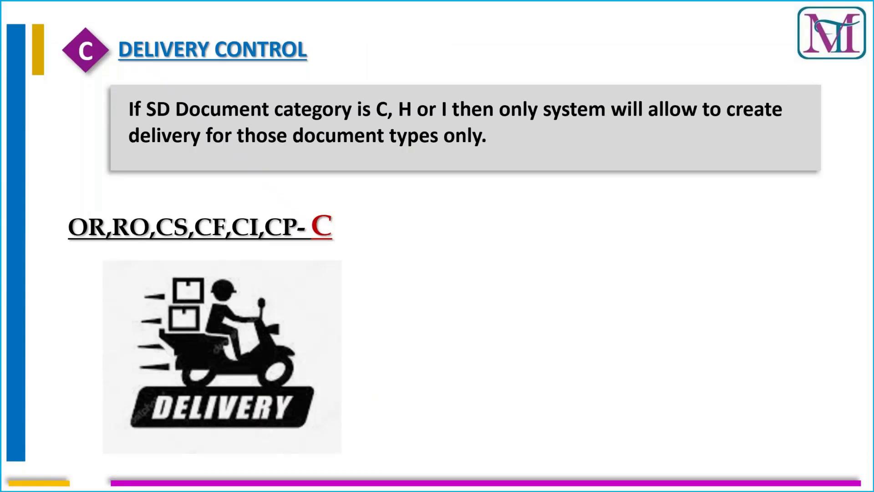
mouse_move(377, 95)
mouse_down()
mouse_move(387, 122)
mouse_move(363, 97)
mouse_move(395, 114)
mouse_move(412, 95)
mouse_move(440, 95)
mouse_move(418, 101)
mouse_up()
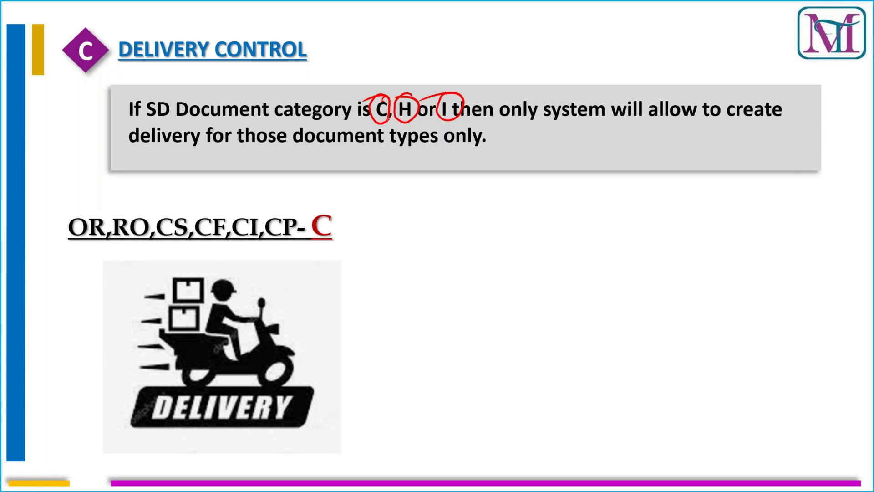
mouse_move(90, 206)
mouse_down()
mouse_move(67, 212)
mouse_move(83, 244)
mouse_move(103, 208)
mouse_up()
drag(315, 212, 342, 199)
key(Right)
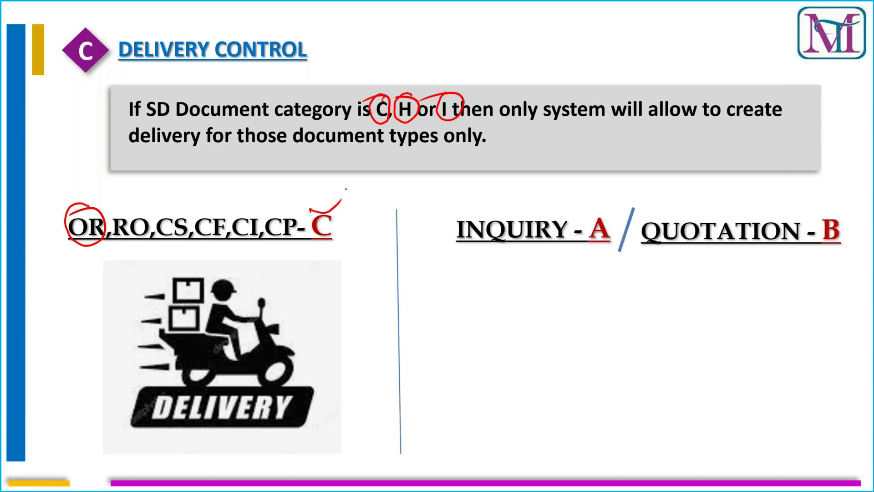
key(Right)
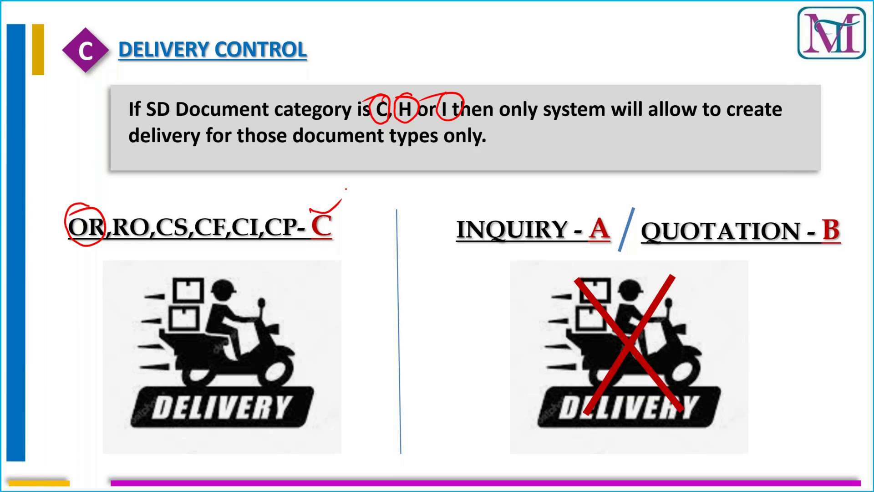
Step: Return to VOV8 and open sales document type IN to check its SD document category
key(alt+Tab)
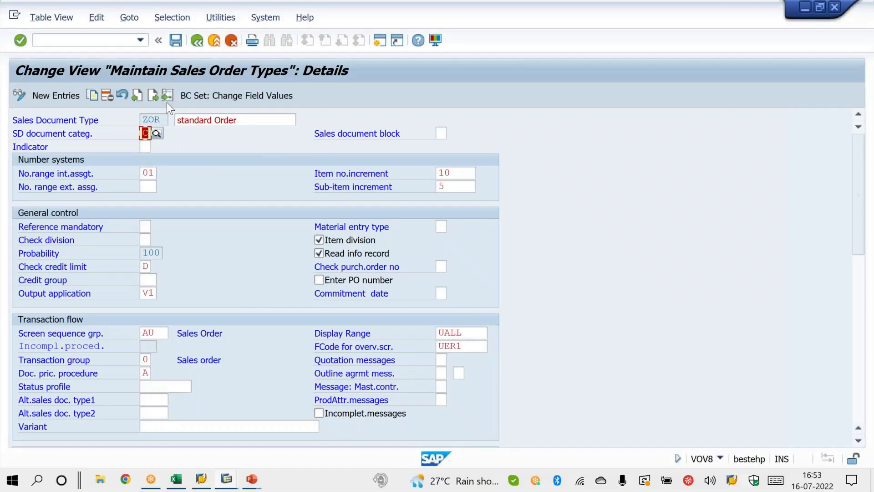
click(167, 102)
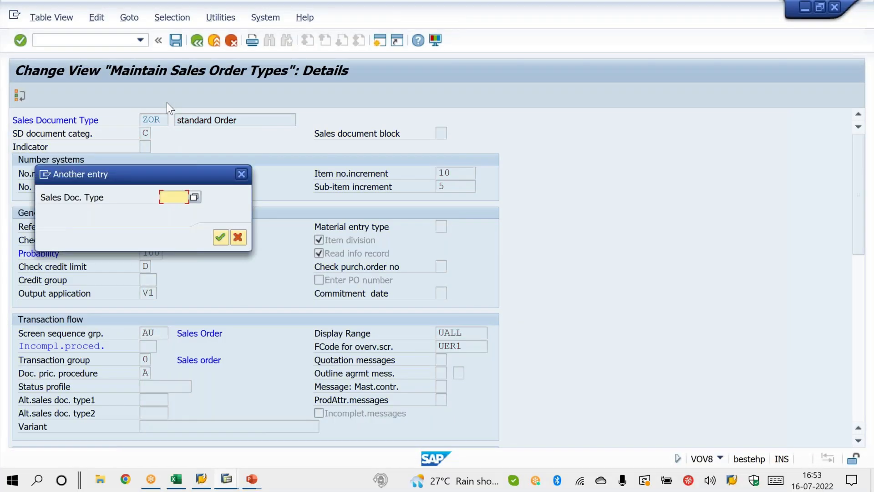
text(ZR)
key(Return)
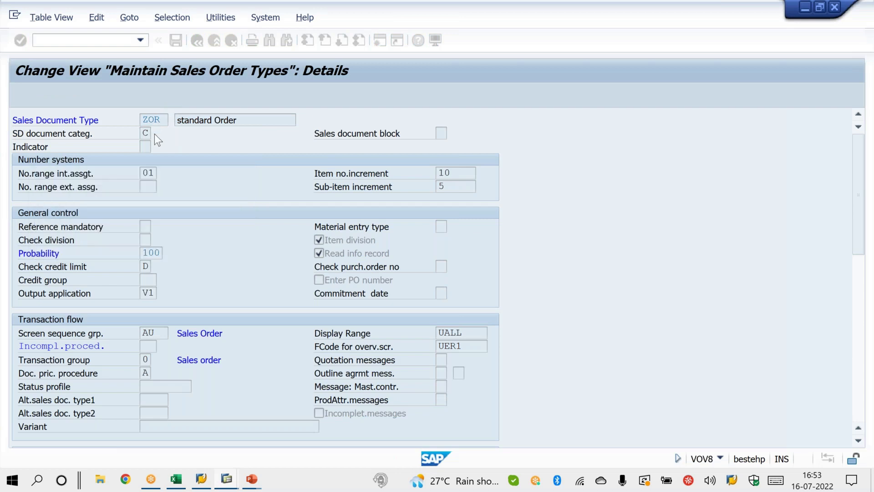
drag(143, 135, 152, 135)
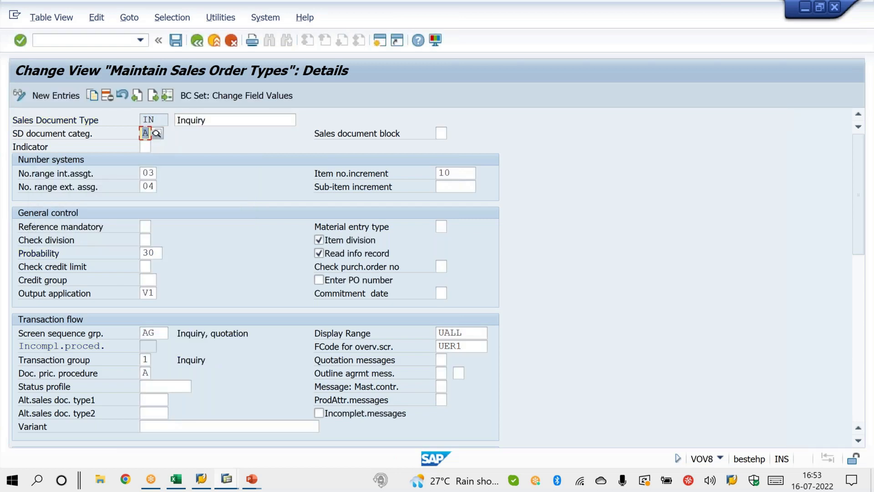
Step: In the outbound delivery session, start transaction VA11 and open the overview for a new inquiry of type IN
mouse_move(223, 482)
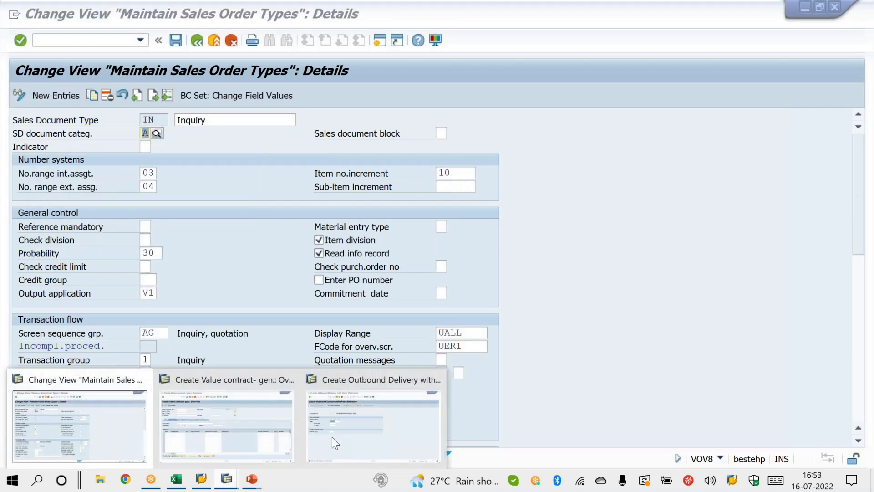
click(381, 430)
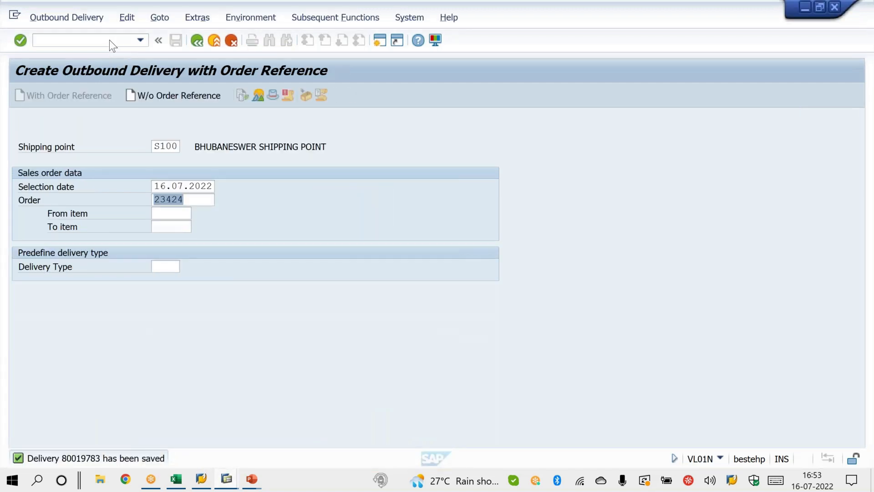
click(110, 40)
text(/NVA11)
key(Return)
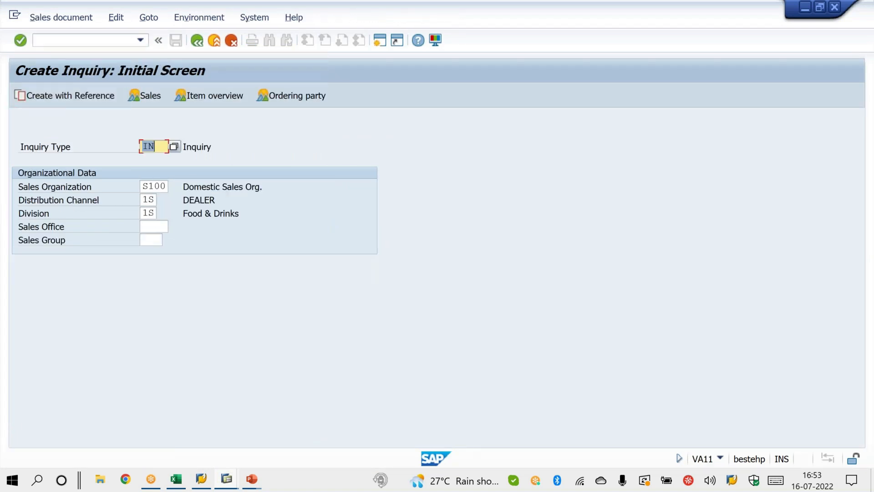
key(Return)
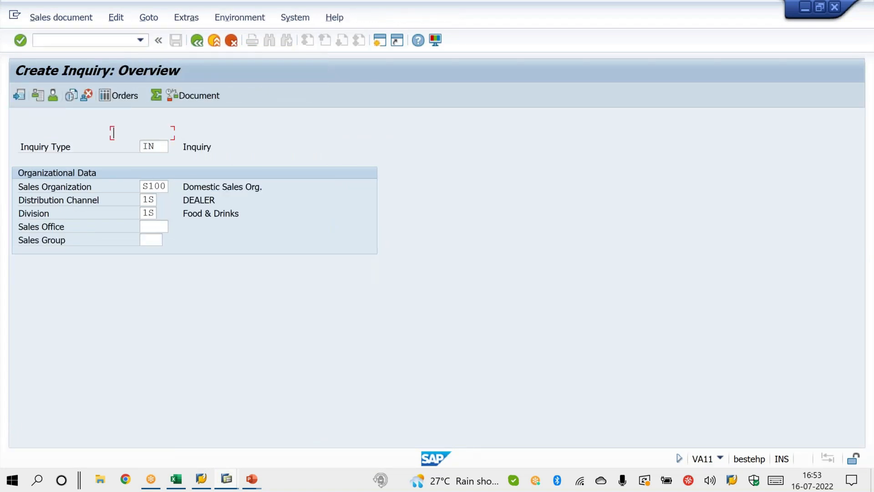
Step: Enter the customer as the inquiry's sold-to party and accept the validity date
key(Down)
key(Return)
key(Return)
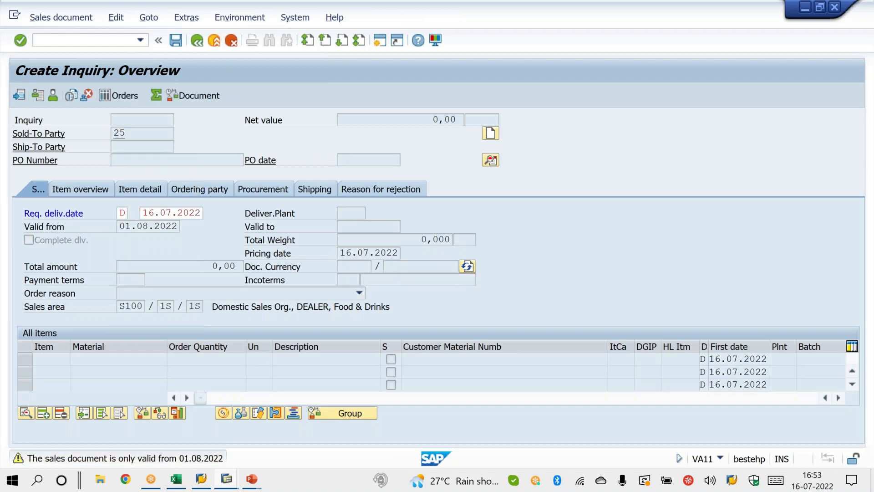
key(Return)
Step: Add material X with order quantity 10 to the inquiry and save the document
text(X)
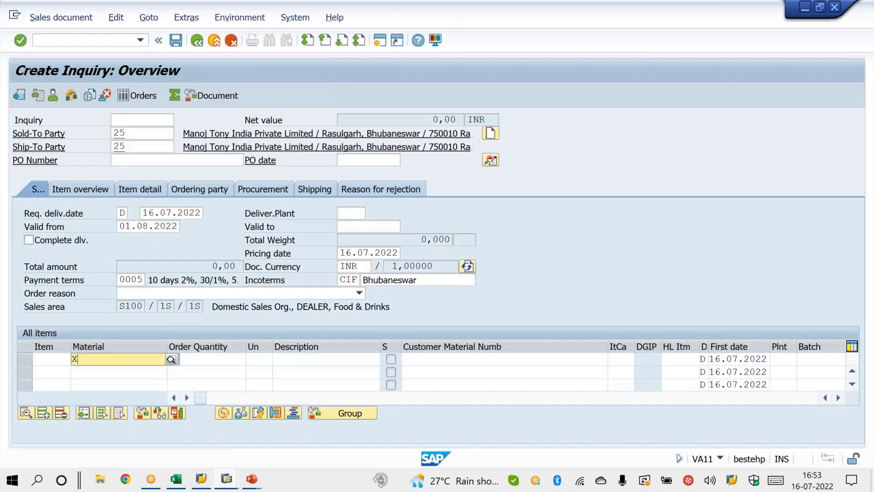
key(BackSpace)
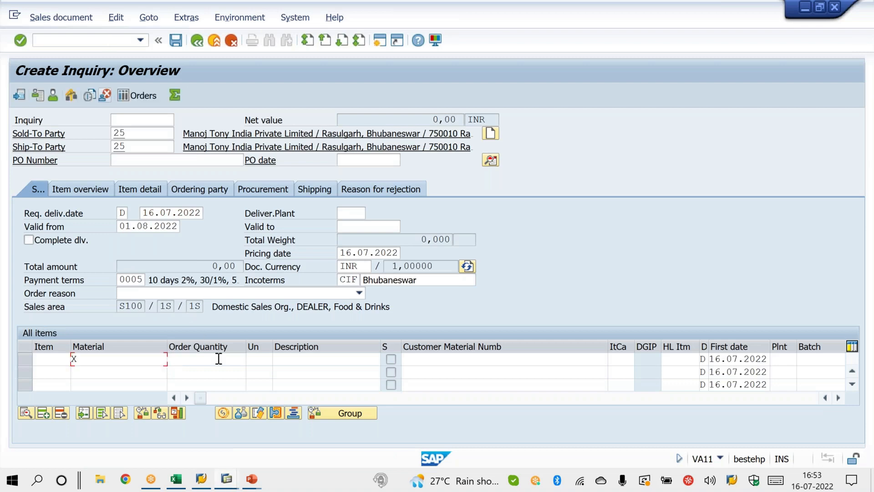
click(221, 364)
click(146, 358)
text(X)
key(Tab)
text(10)
key(Return)
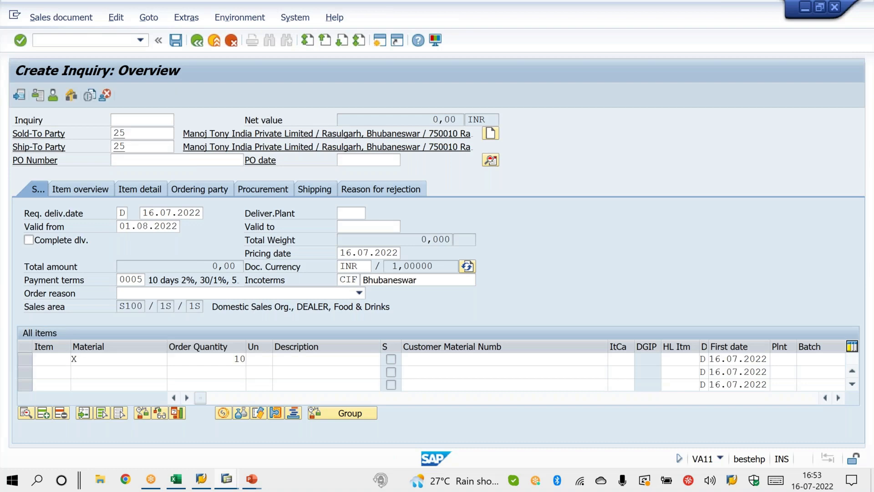
click(179, 39)
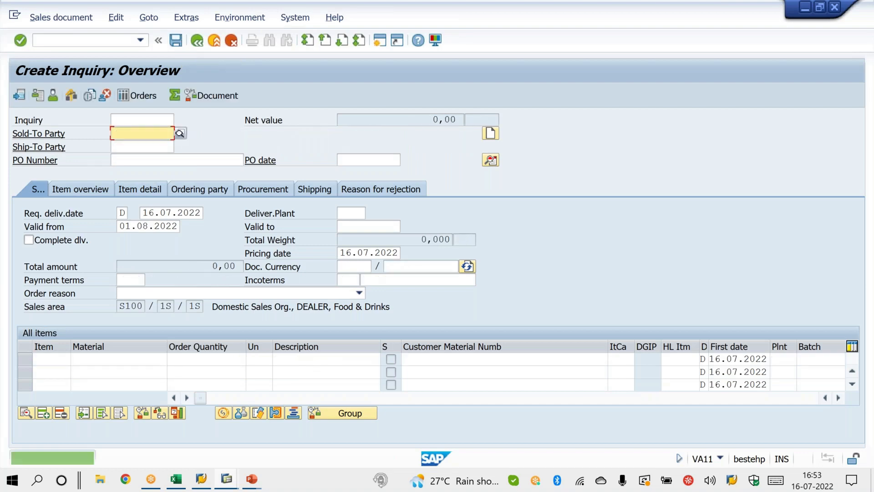
Step: Try to create an outbound delivery directly from the saved inquiry and examine the message in the delivery log
click(85, 19)
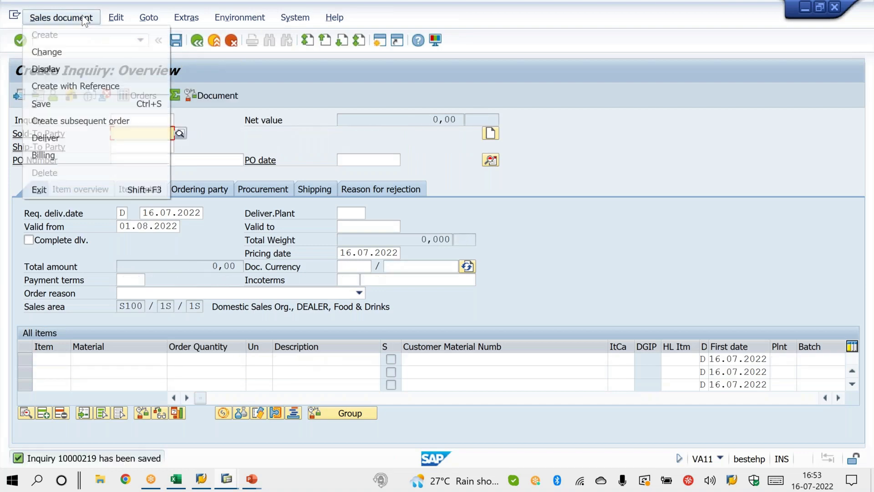
click(77, 139)
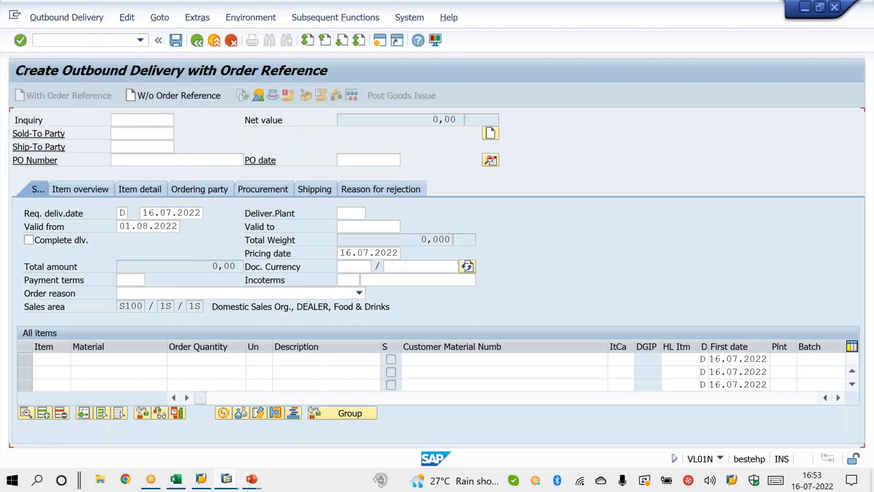
key(Return)
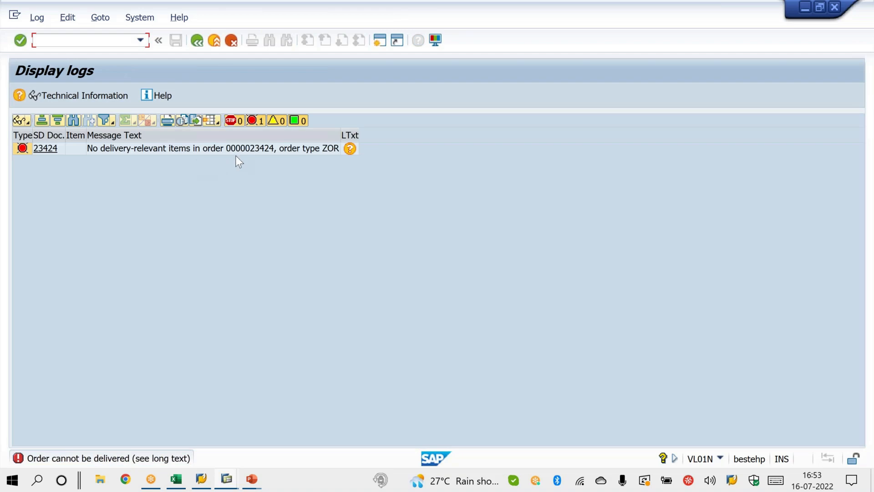
click(263, 149)
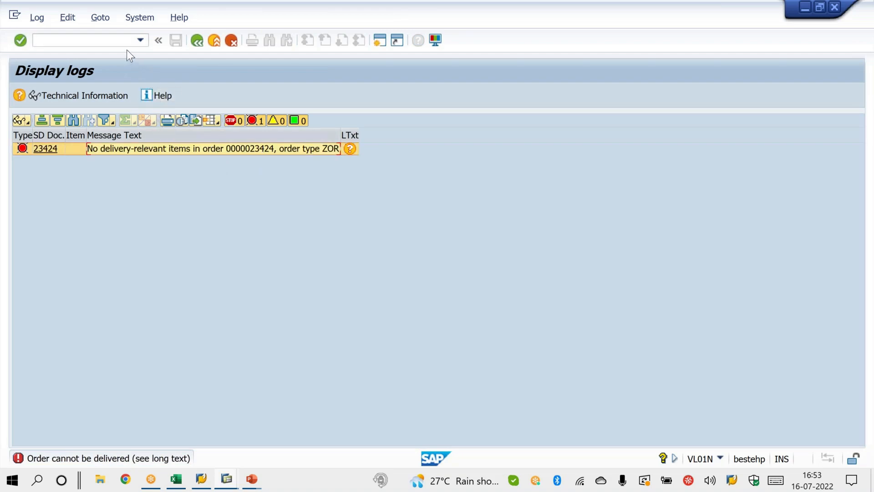
key(alt+Tab)
key(alt+Tab)
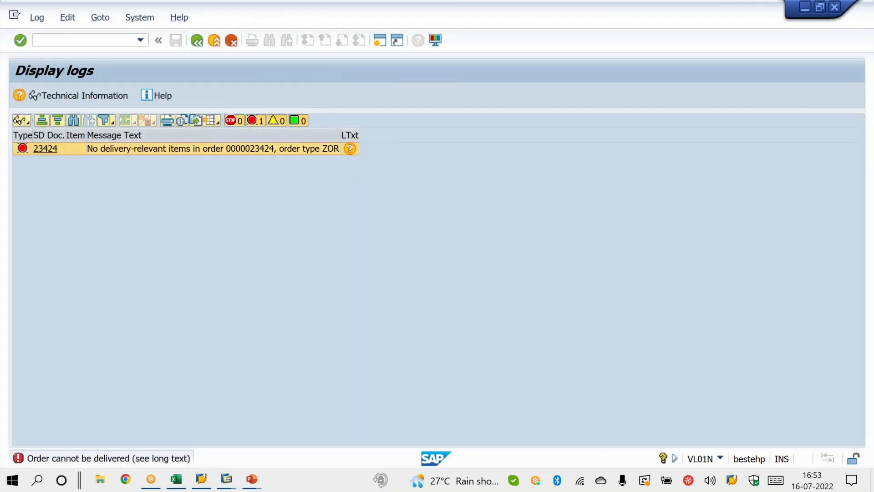
Step: Open transaction VA12 and get the number of the saved inquiry for use in the delivery
click(108, 40)
text(/NVA12)
key(Return)
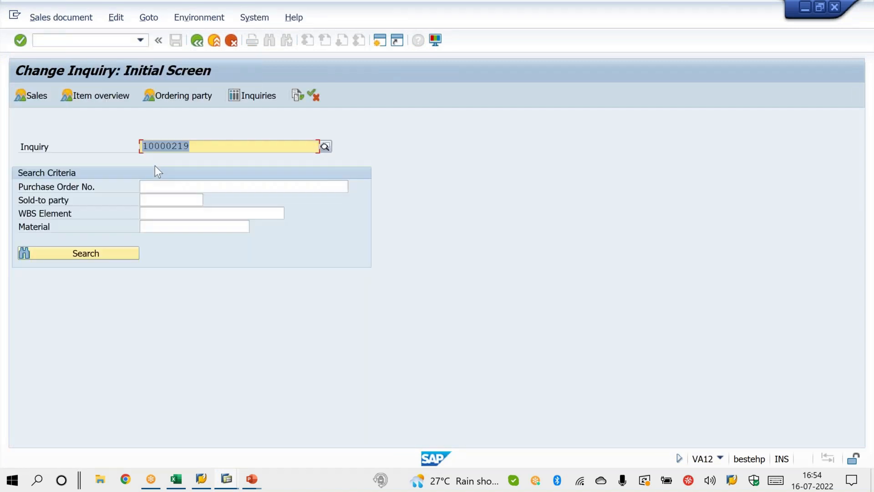
click(155, 165)
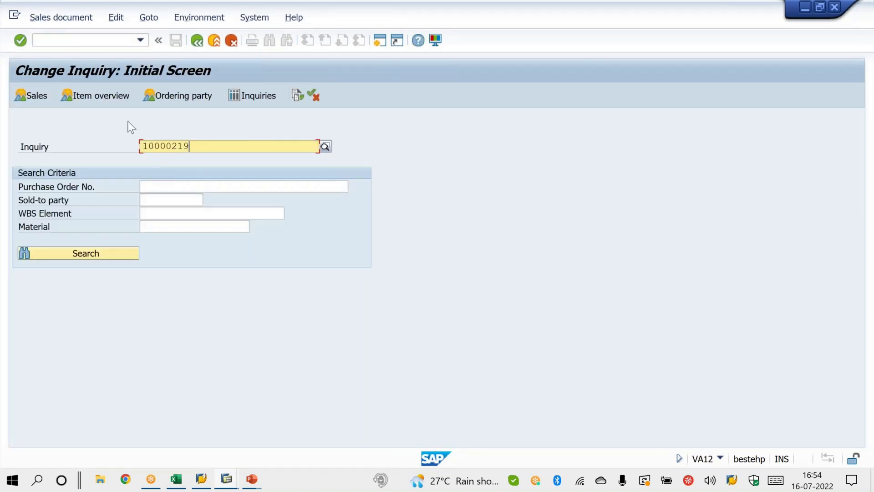
Step: In VL01N, try to create an outbound delivery for the copied inquiry number and examine the log message
click(97, 41)
text(/NVL01N)
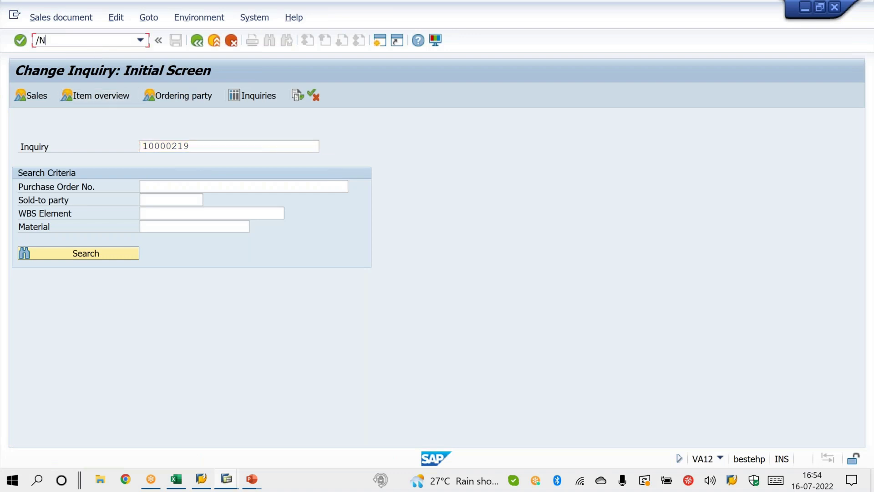
key(Return)
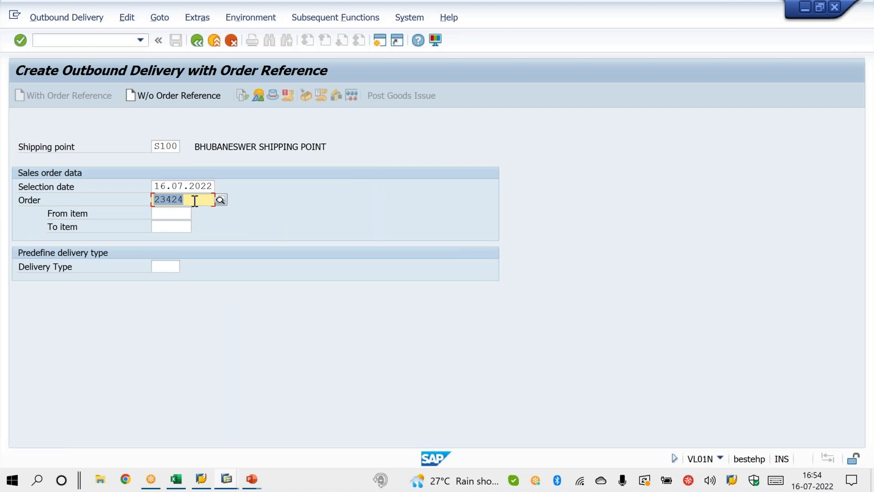
text(10000219)
key(Return)
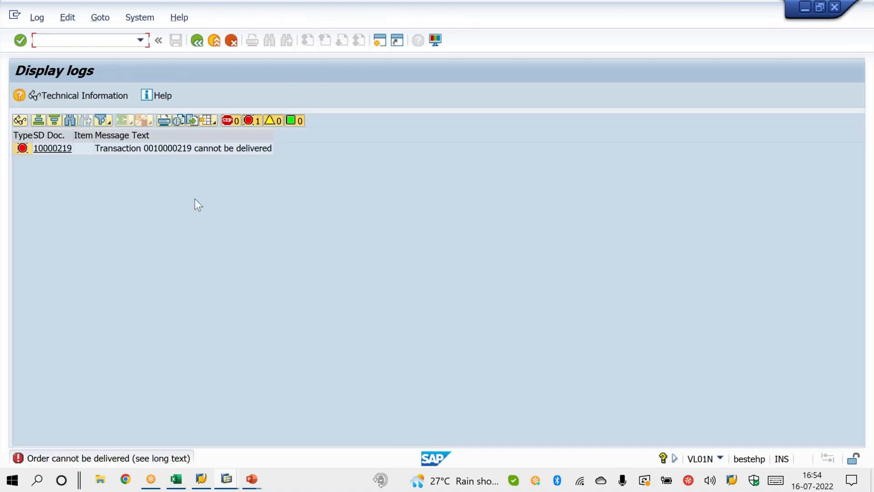
click(208, 151)
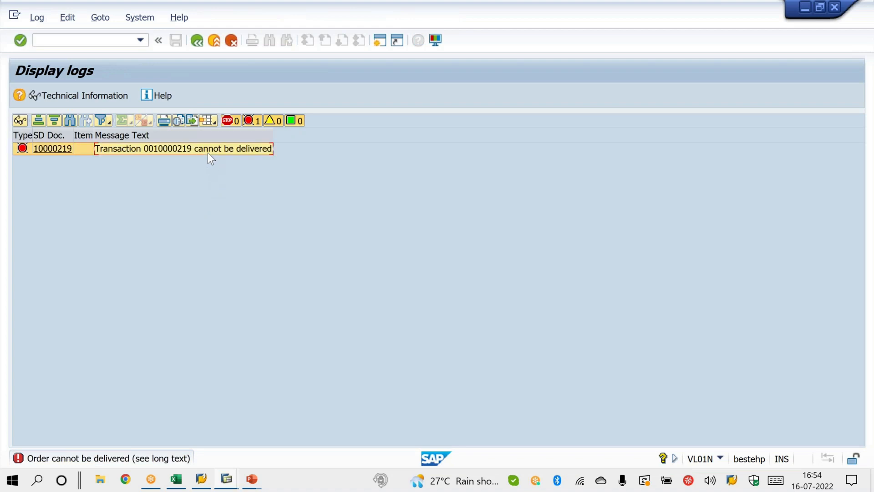
Step: Switch to the VOV8 session, set the SD document category of inquiry type IN to C and save the change
click(228, 484)
click(118, 434)
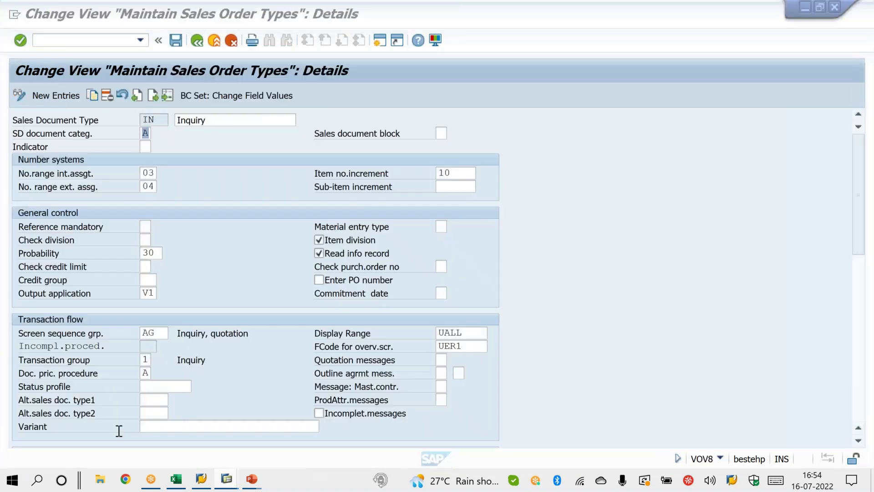
click(148, 138)
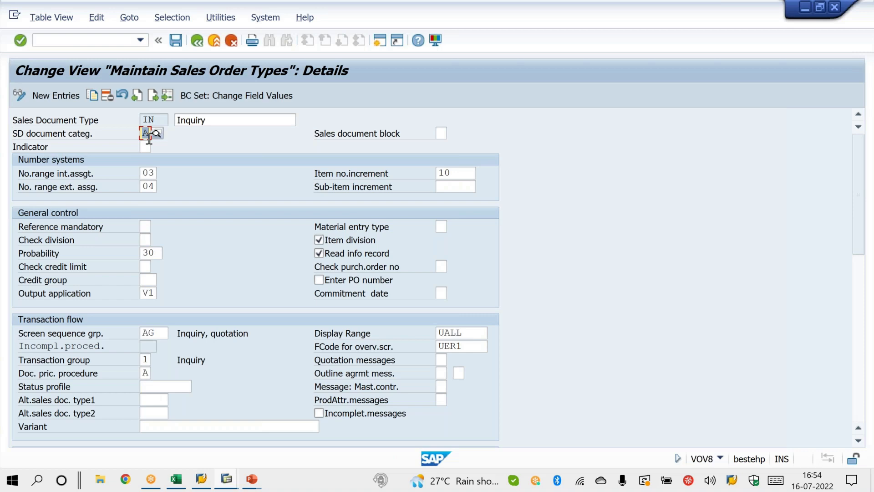
mouse_move(251, 480)
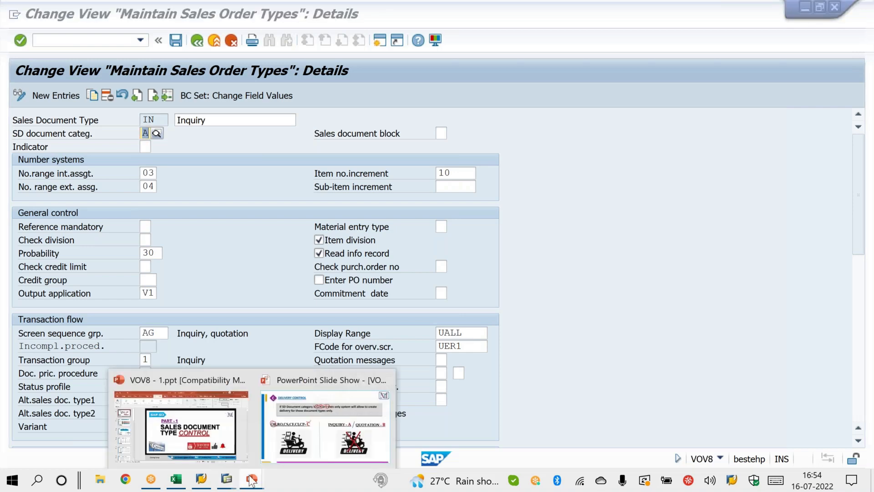
click(148, 132)
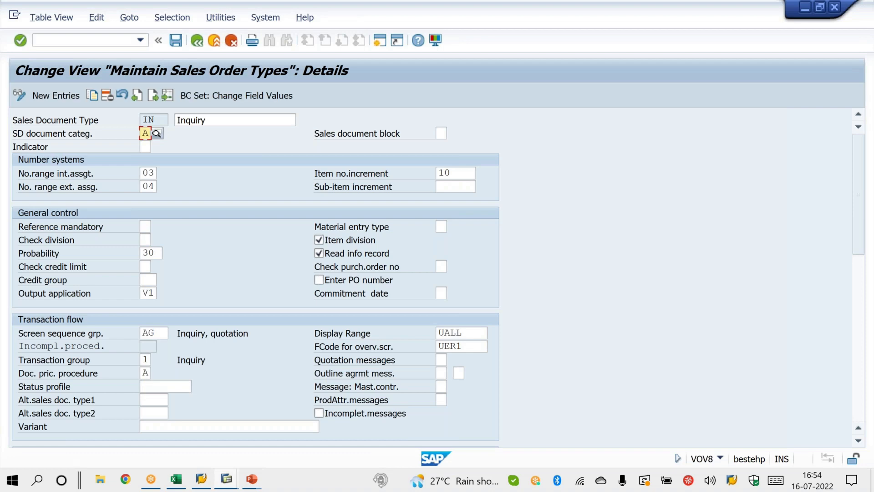
text(C)
key(Return)
key(shift+Tab)
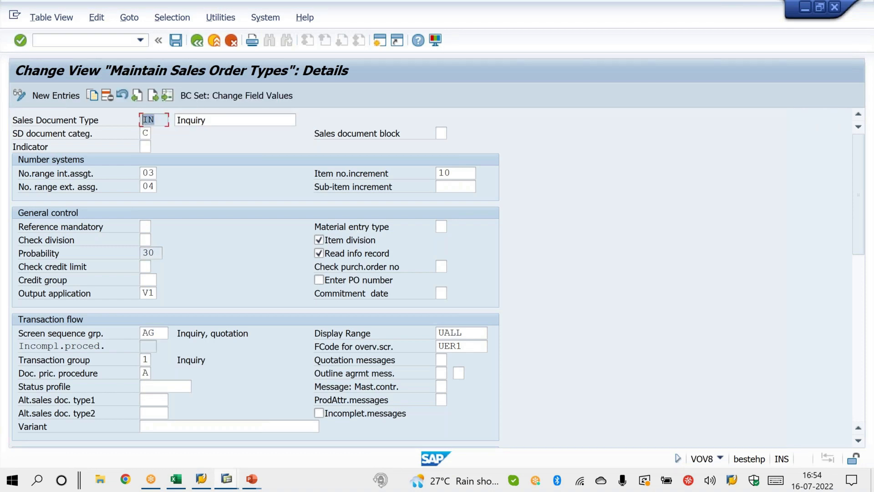
key(ctrl+s)
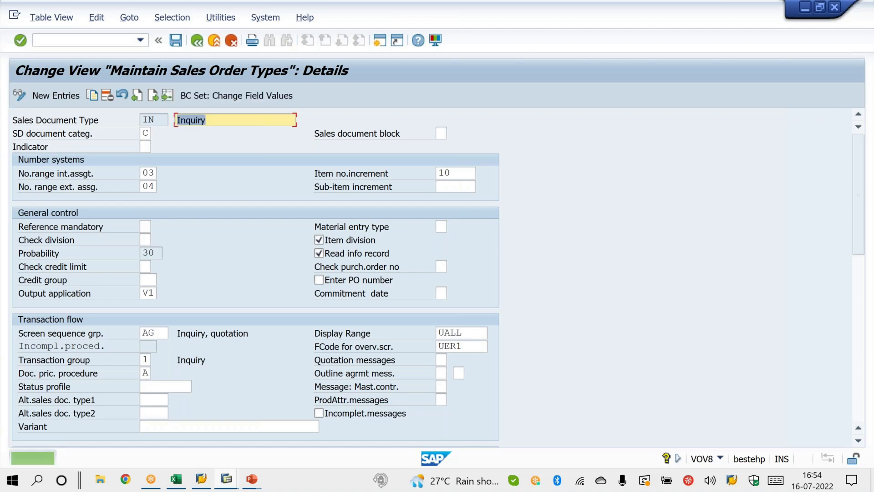
click(147, 135)
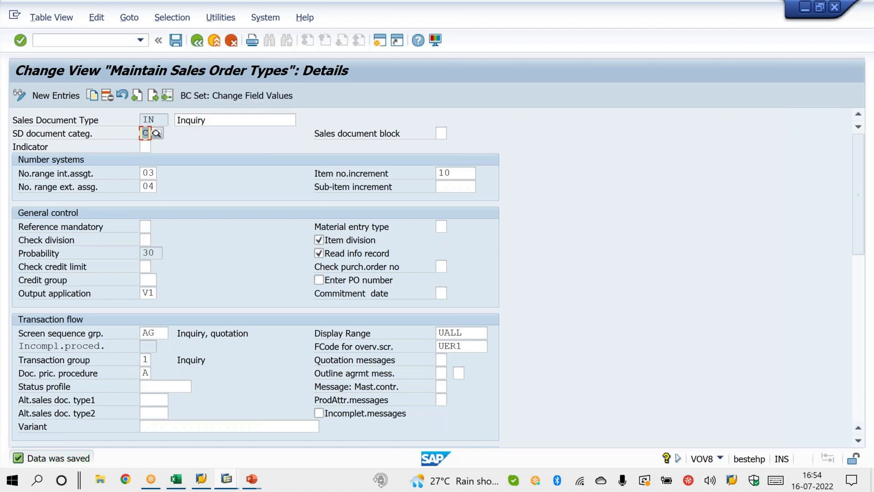
Step: Return to the delivery log session, start transaction VA11 and open the overview for a new inquiry of type IN
mouse_move(232, 481)
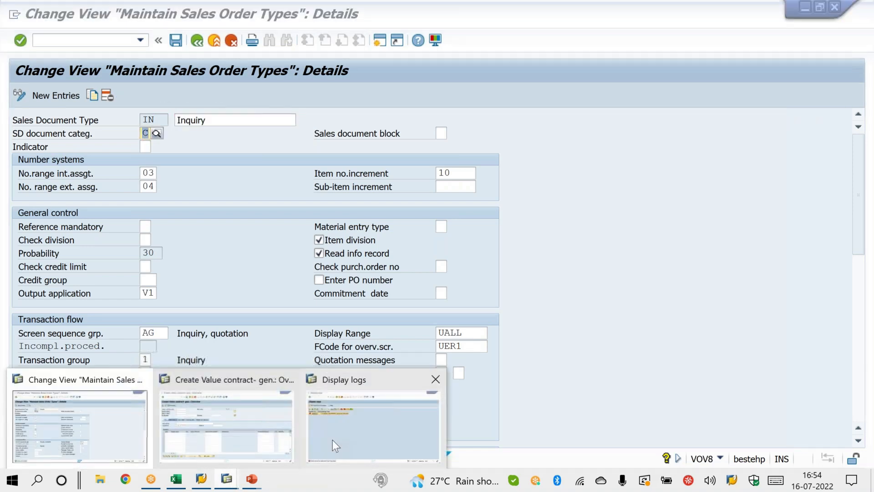
click(332, 440)
click(97, 45)
text(/nva03)
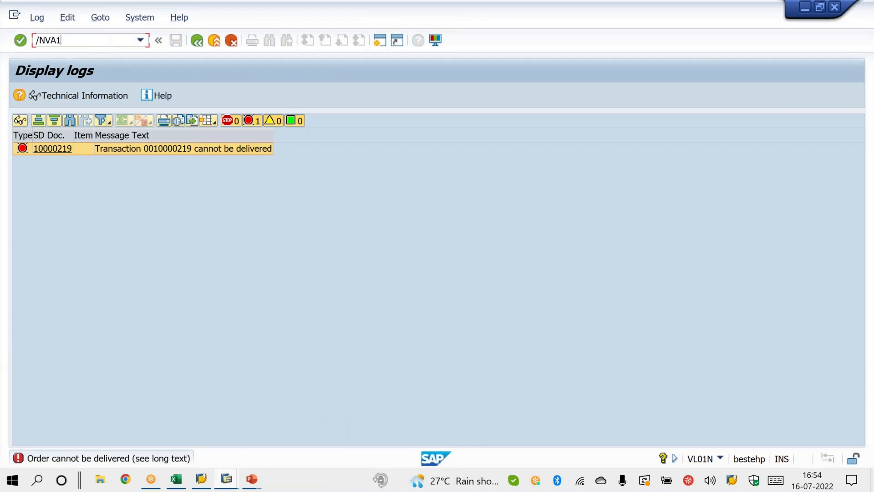
key(Return)
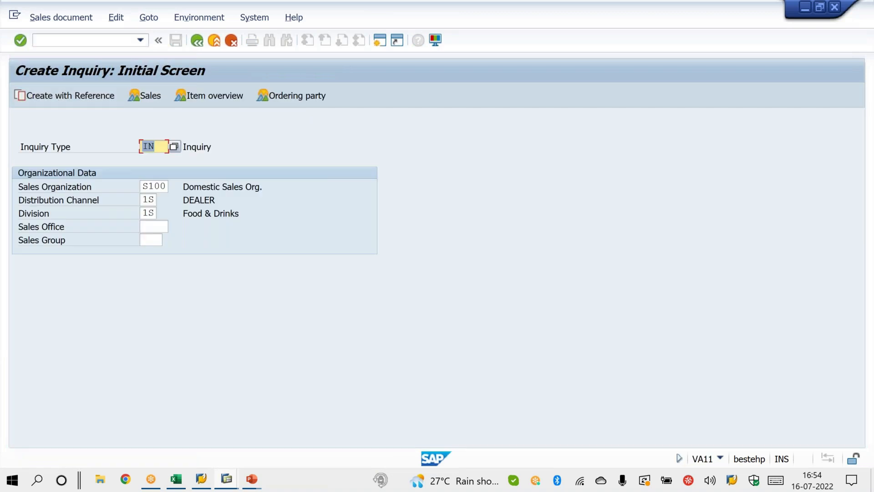
key(Return)
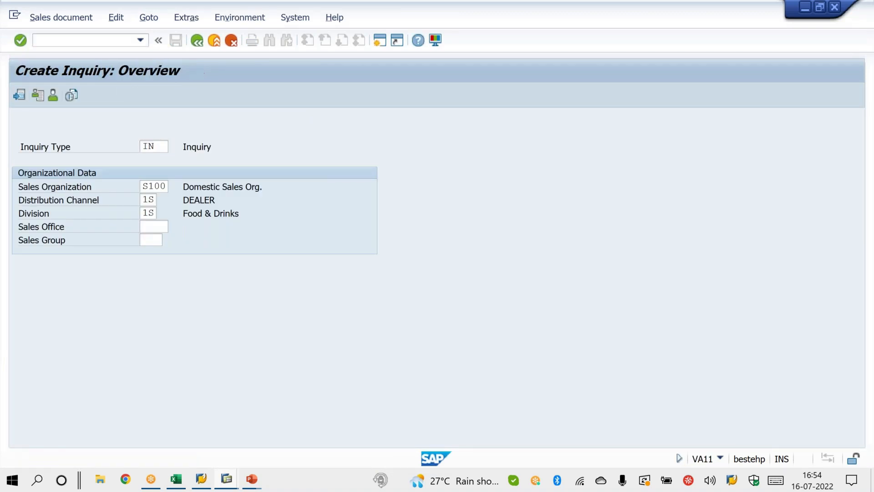
Step: Enter the customer number as the new inquiry's sold-to party and accept the validity date
text(25)
key(Return)
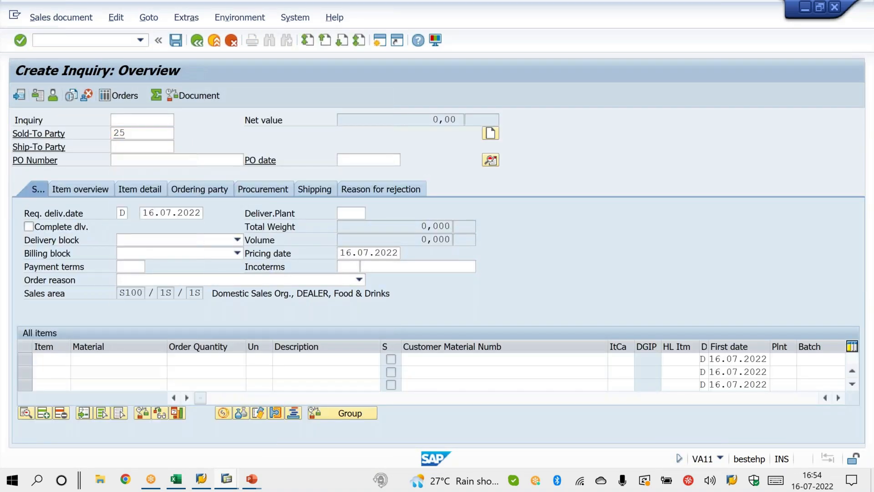
key(Return)
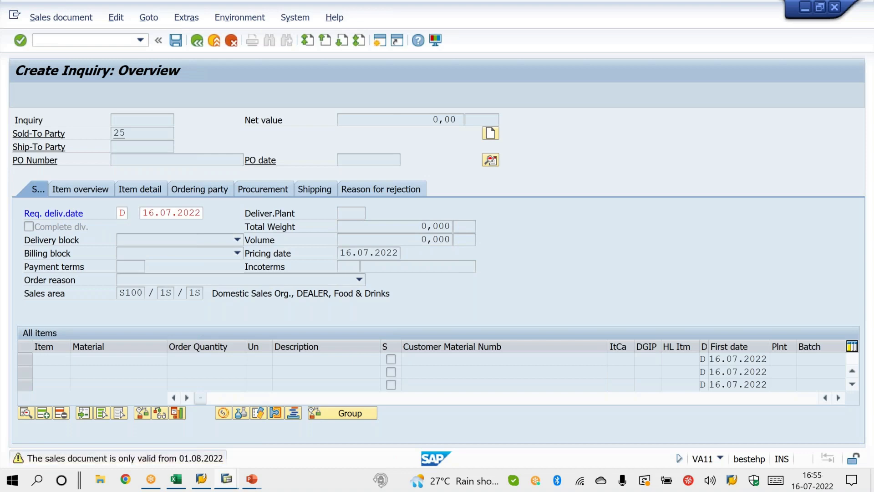
Step: Add material X with order quantity 10, accept the free goods notice and save the inquiry
text(X)
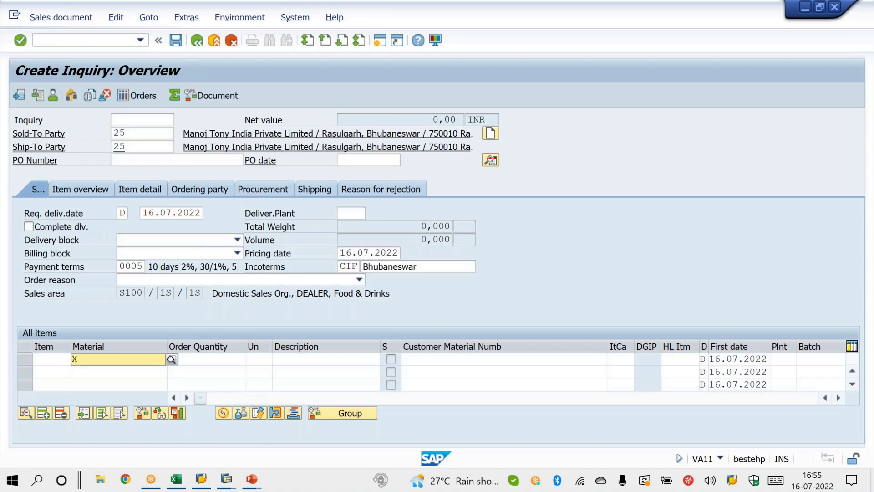
key(Tab)
text(10)
key(Return)
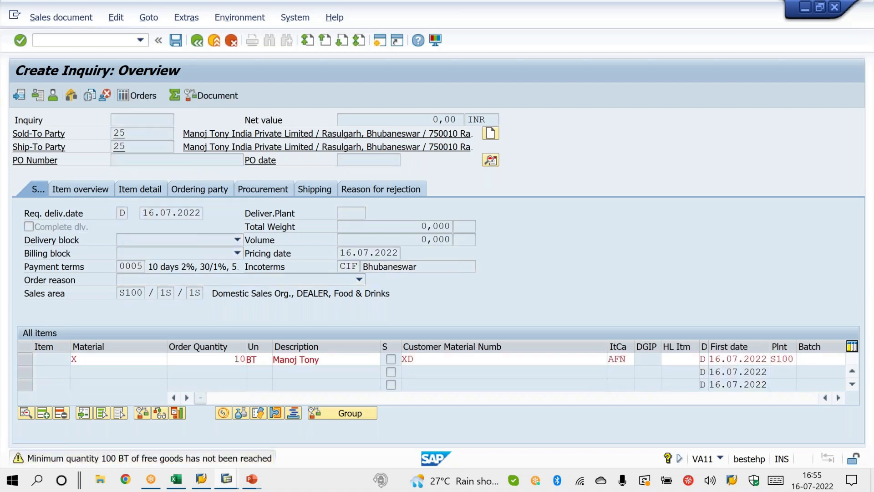
key(Return)
key(ctrl+s)
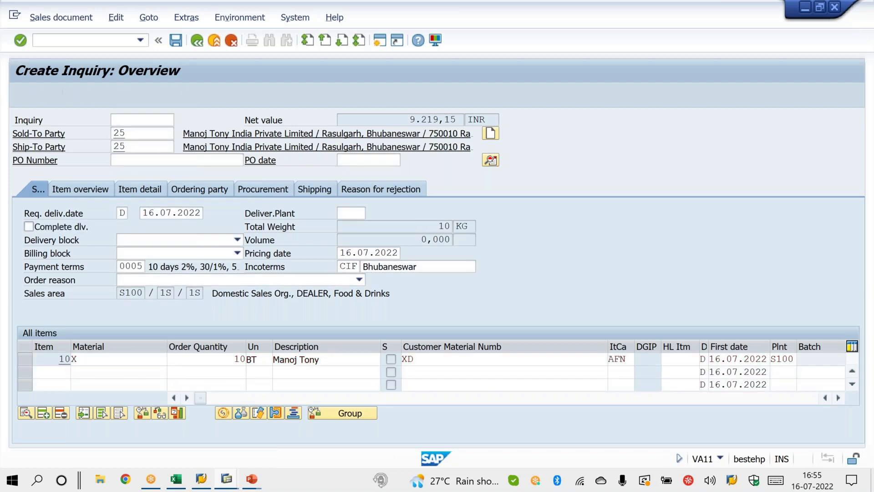
Step: Create an outbound delivery directly from the newly saved inquiry using shipping point S100
click(74, 20)
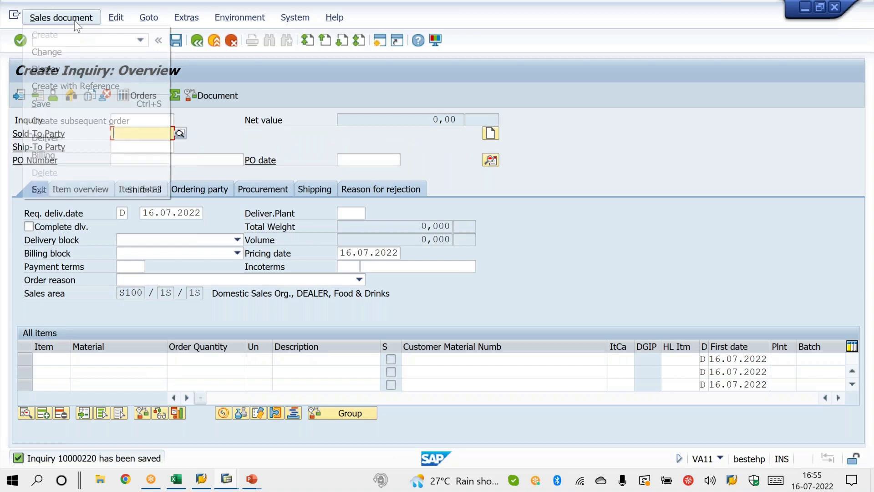
click(72, 140)
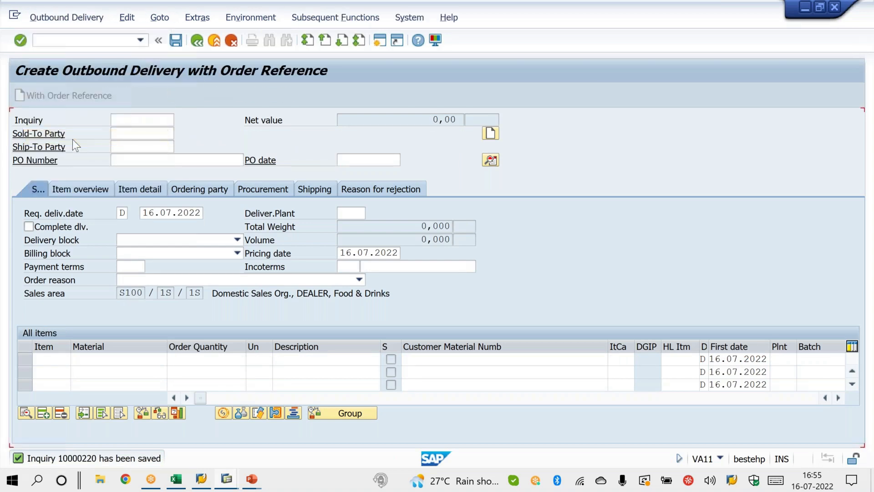
key(Return)
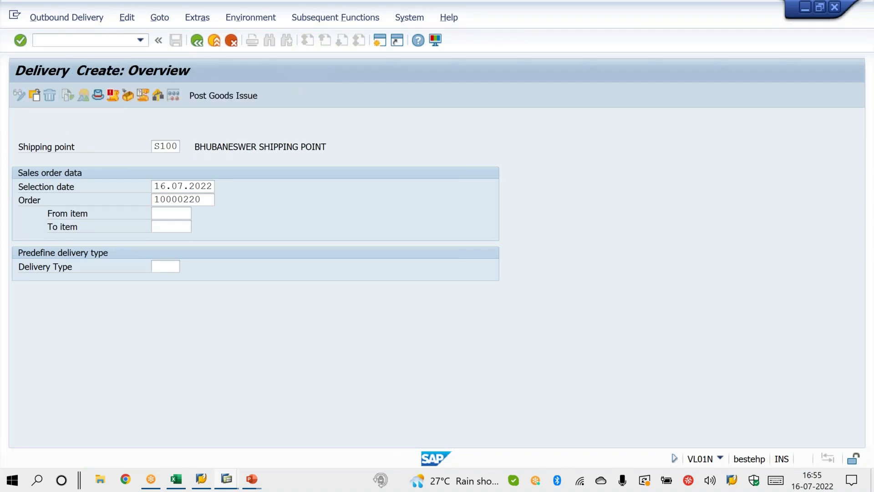
Step: Enter a picked quantity of 10 for material X and post the delivery's goods issue
click(103, 164)
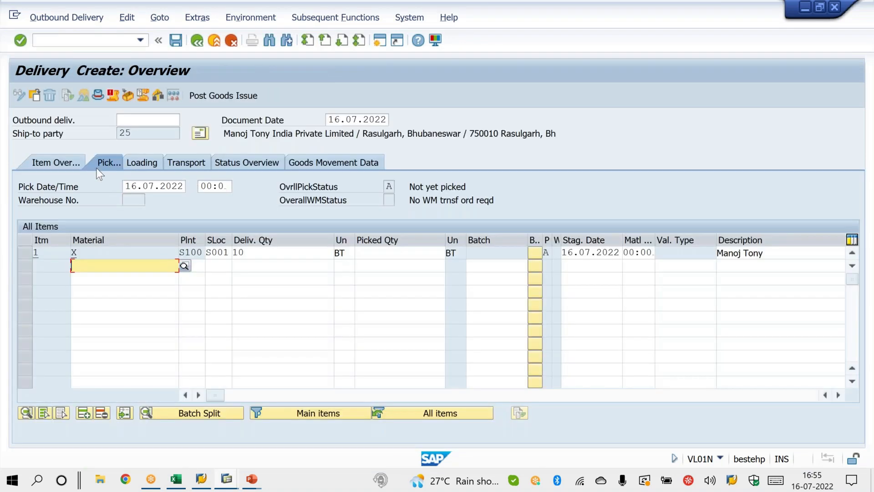
click(363, 253)
text(10)
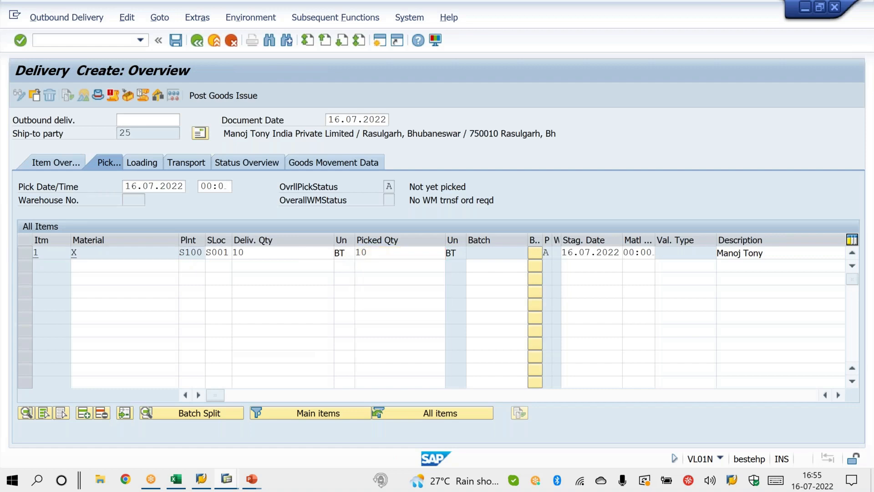
key(Return)
click(227, 91)
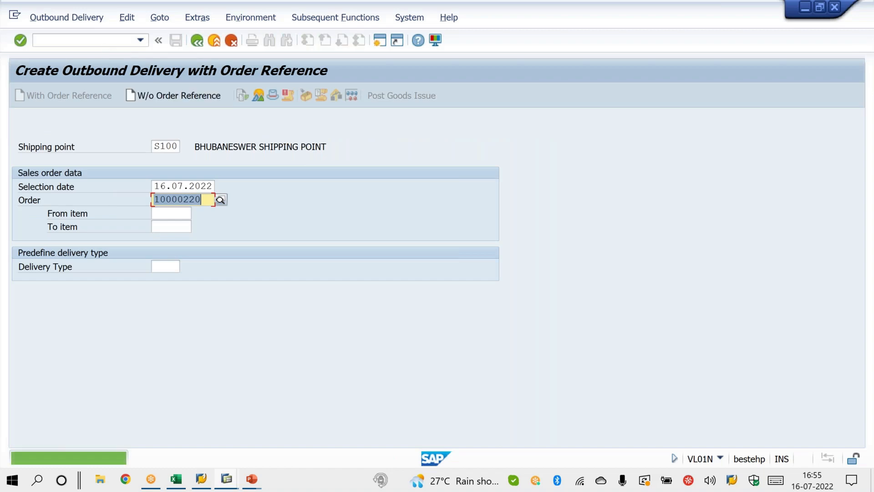
Step: In VA12, display the document flow of the delivered inquiry and examine its delivery entry
text(/NVA03)
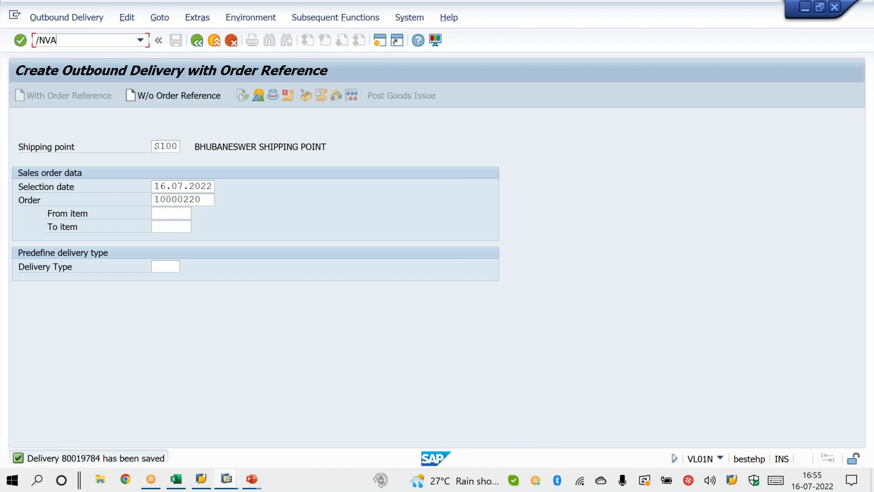
key(Return)
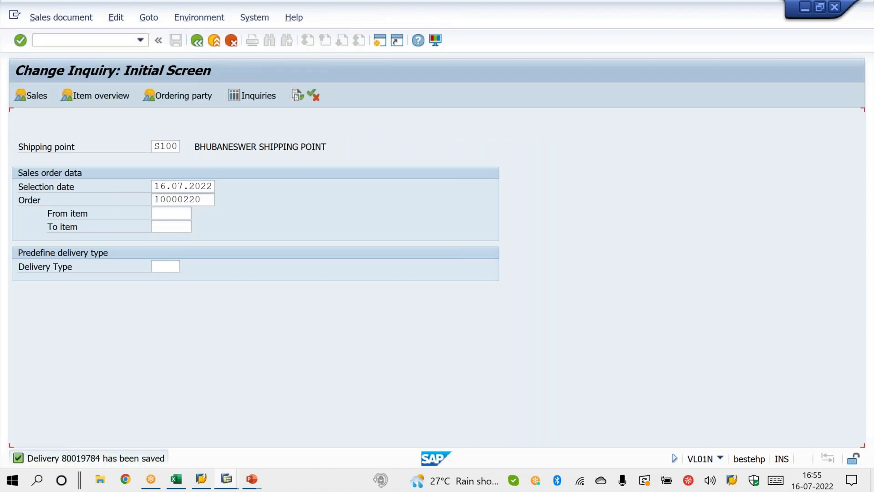
click(295, 97)
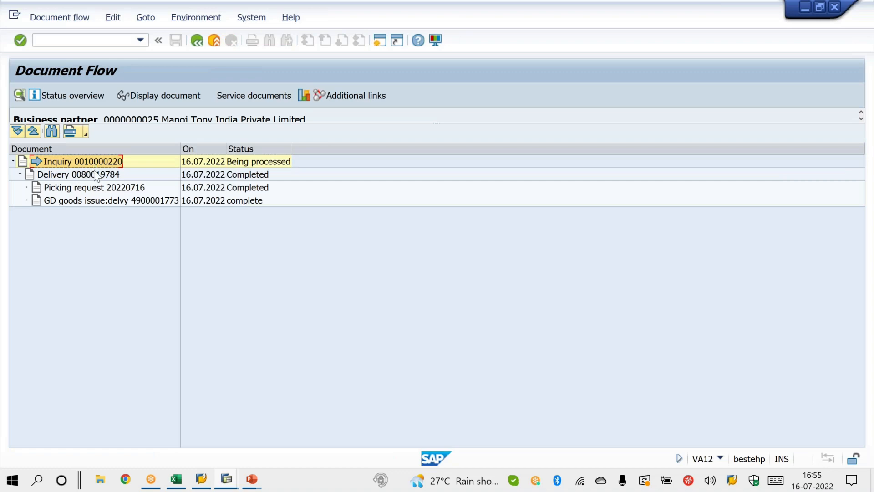
click(95, 173)
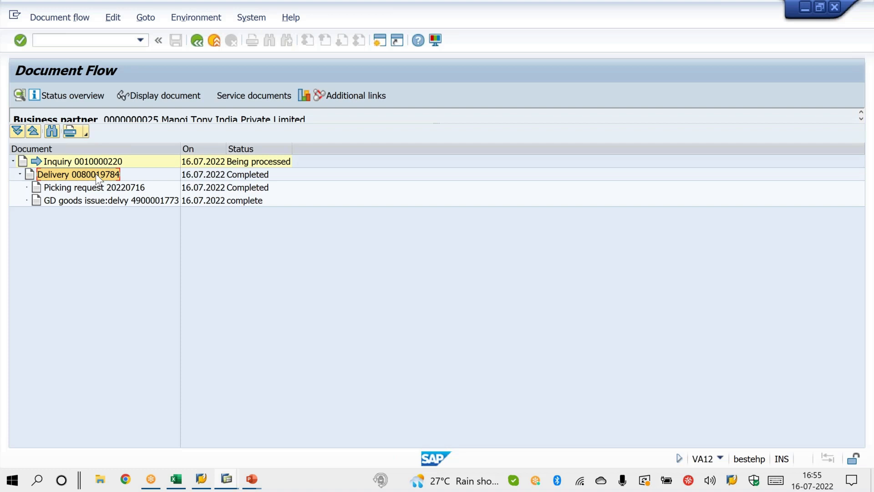
Step: Switch to the PowerPoint slide show and step back through the animations on the Delivery Control slide
click(249, 480)
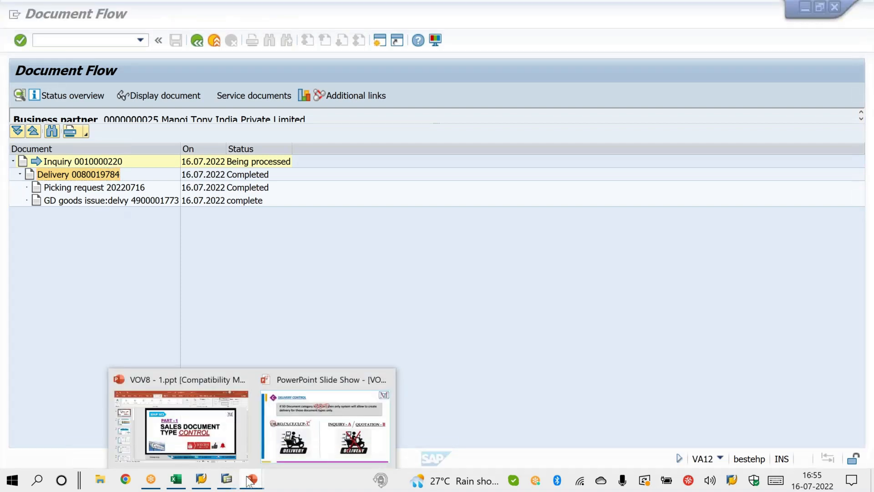
click(278, 452)
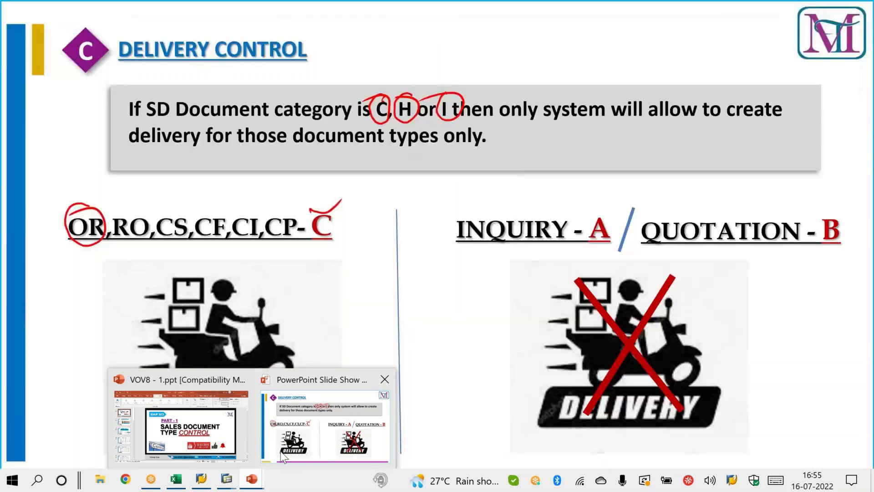
key(Left)
key(Left)
key(Left)
key(Left)
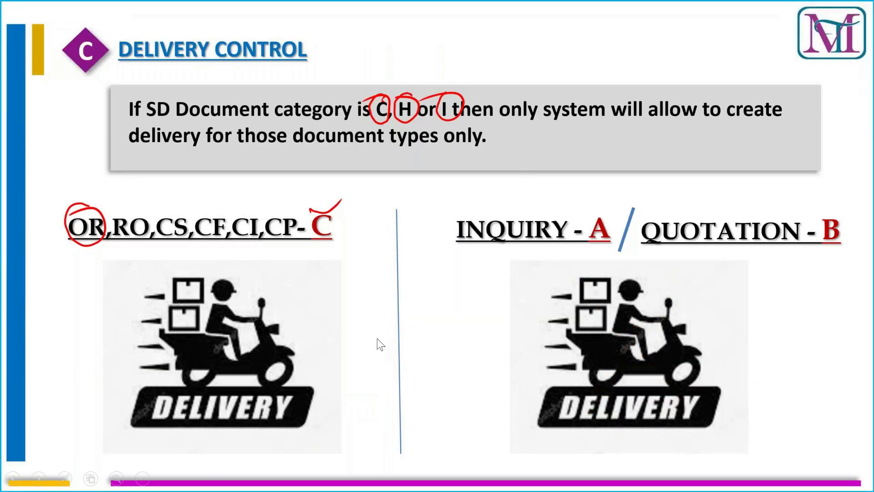
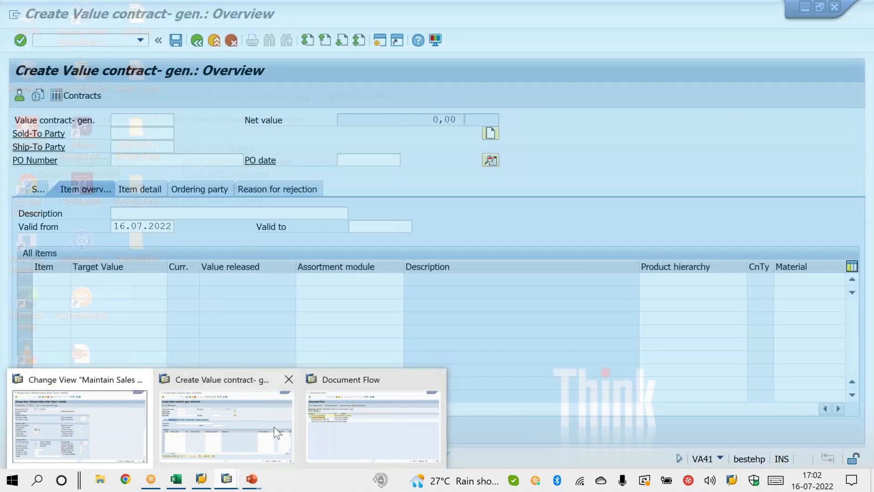
click(275, 430)
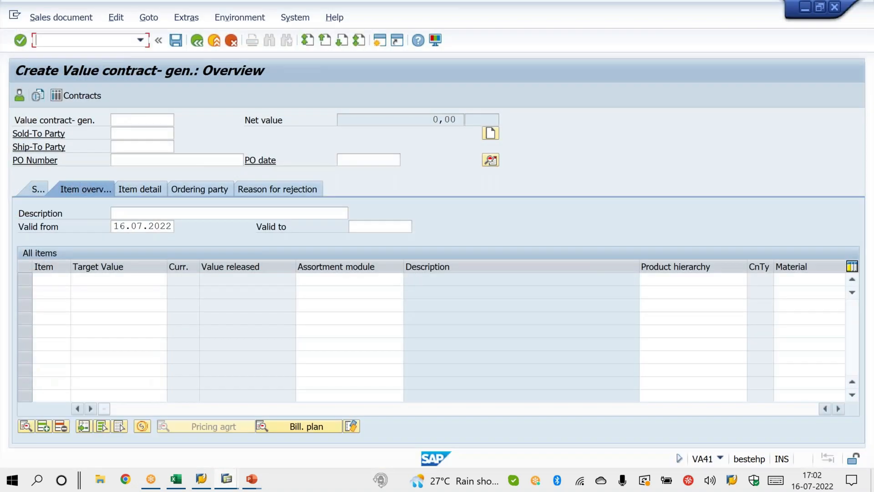
text(/NOVLP)
key(Return)
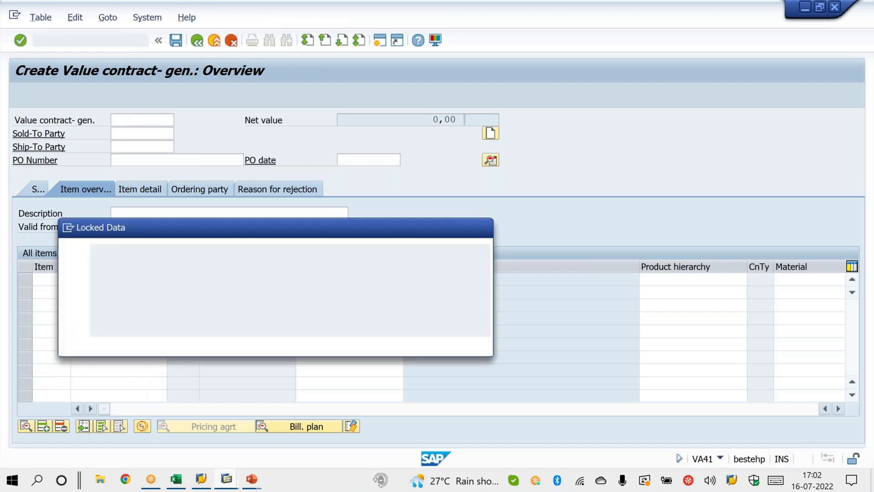
click(161, 345)
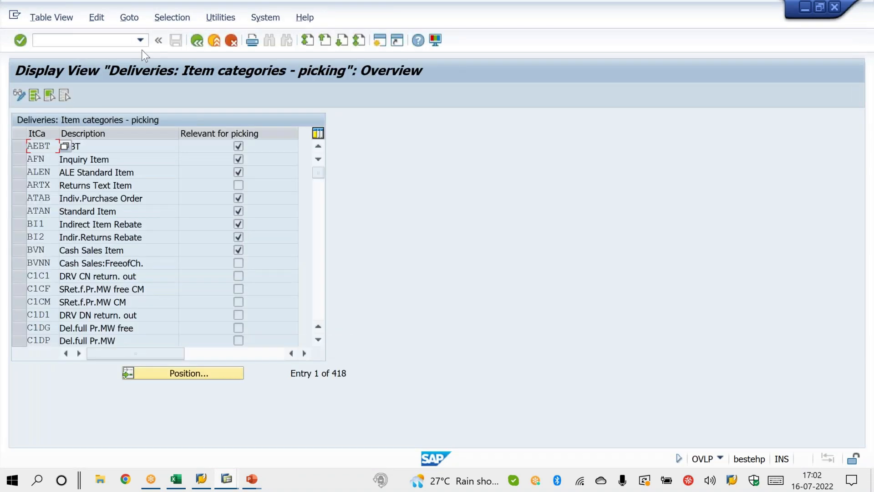
Step: Run transaction OVLK and open the details of delivery type LF
click(123, 41)
text(/NOVLK)
key(Return)
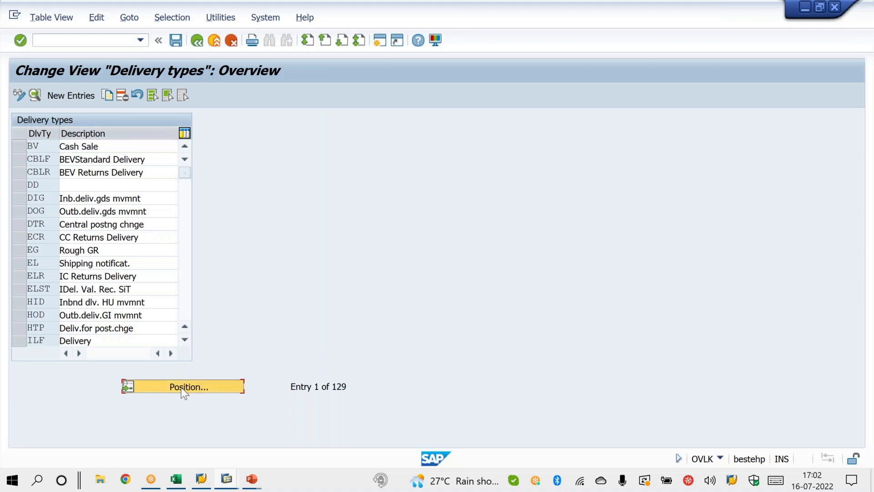
click(188, 387)
text(LF)
key(Return)
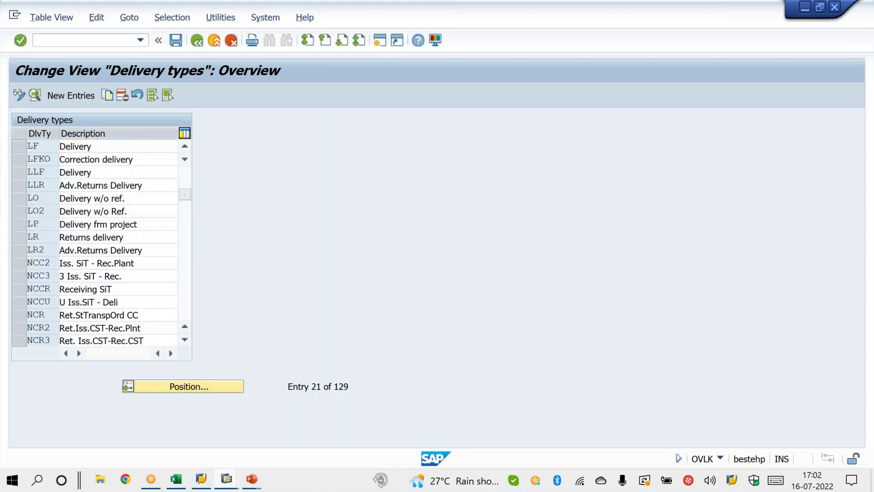
double_click(117, 147)
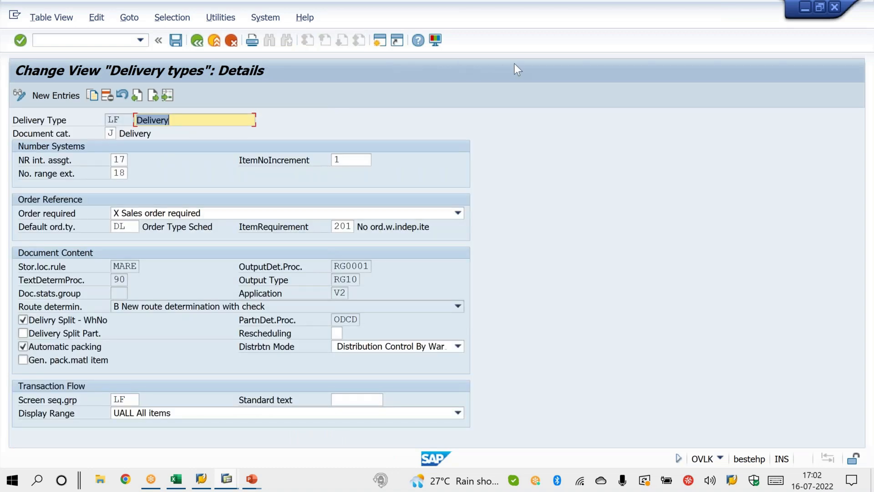
Step: Switch to the PowerPoint slide show and correct the delivery category T to a circled handwritten J on the Track Document Data slide
mouse_move(253, 482)
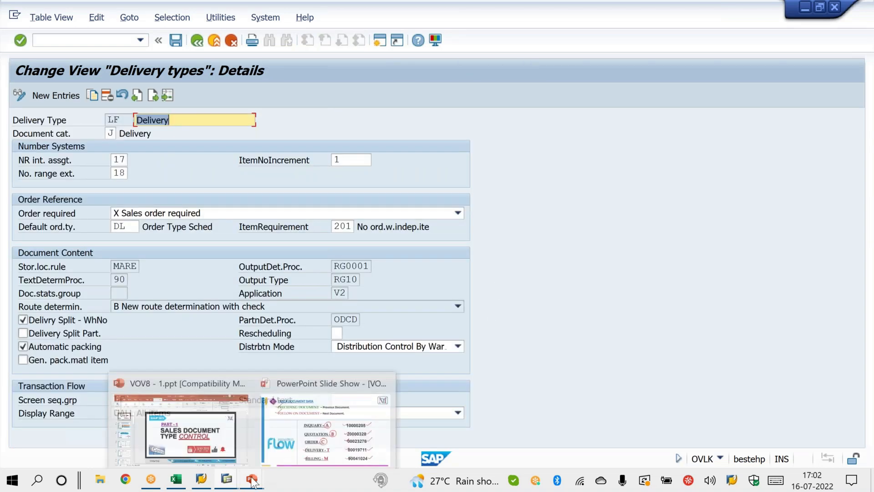
mouse_move(290, 435)
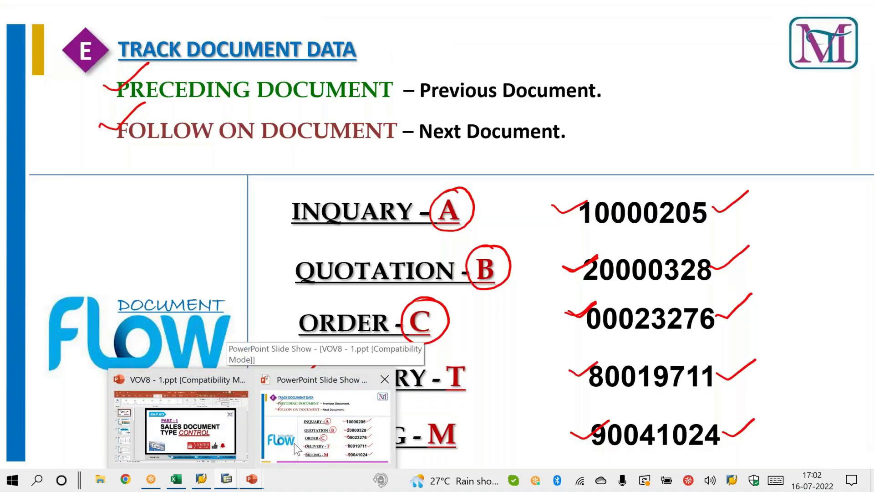
click(294, 444)
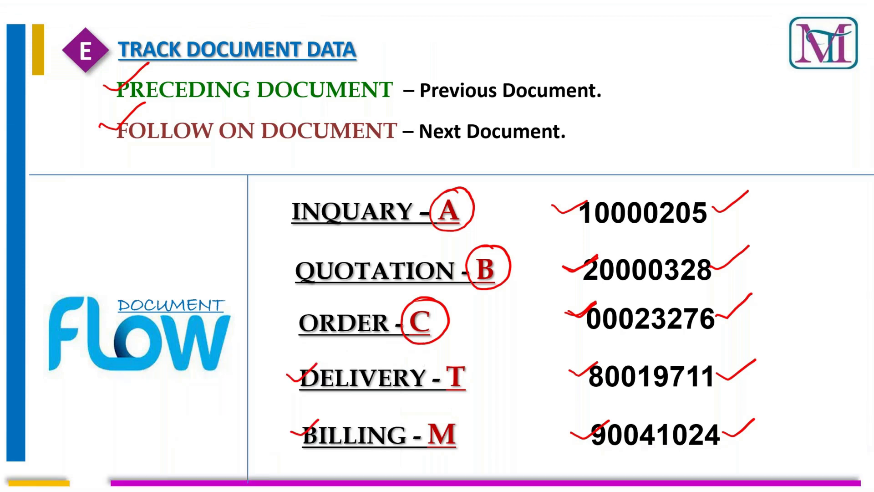
mouse_move(459, 368)
mouse_down()
mouse_move(453, 373)
mouse_move(493, 386)
mouse_move(482, 374)
mouse_move(505, 361)
mouse_move(497, 401)
mouse_move(496, 347)
mouse_move(509, 406)
mouse_up()
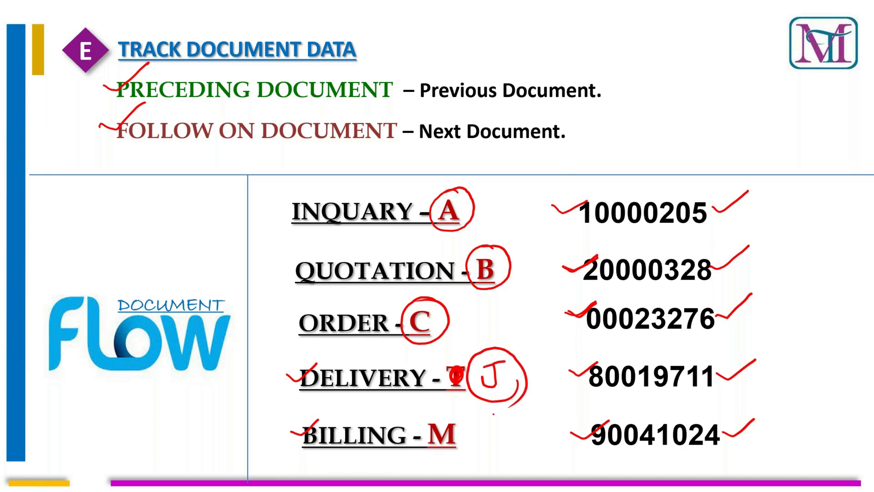
Step: Return to SAP, check the document category of delivery type LF, and open billing type F2's details in transaction VOFA
key(alt+Tab)
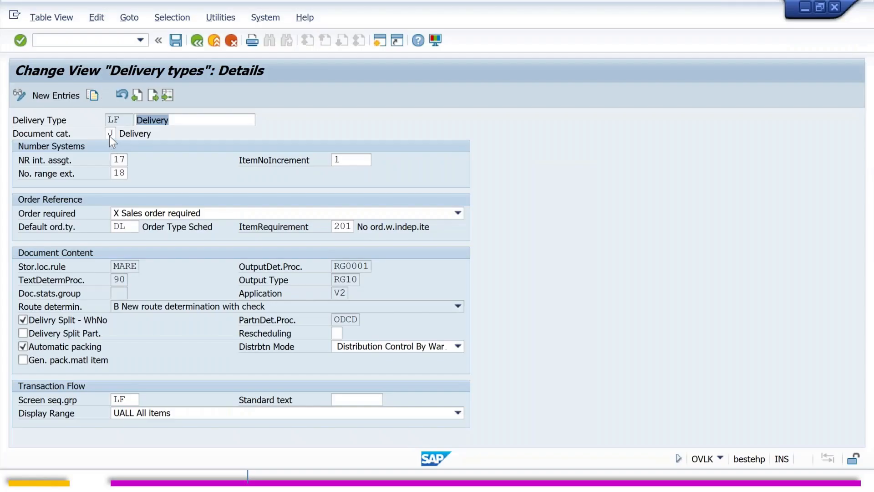
click(111, 132)
click(90, 41)
text(/N)
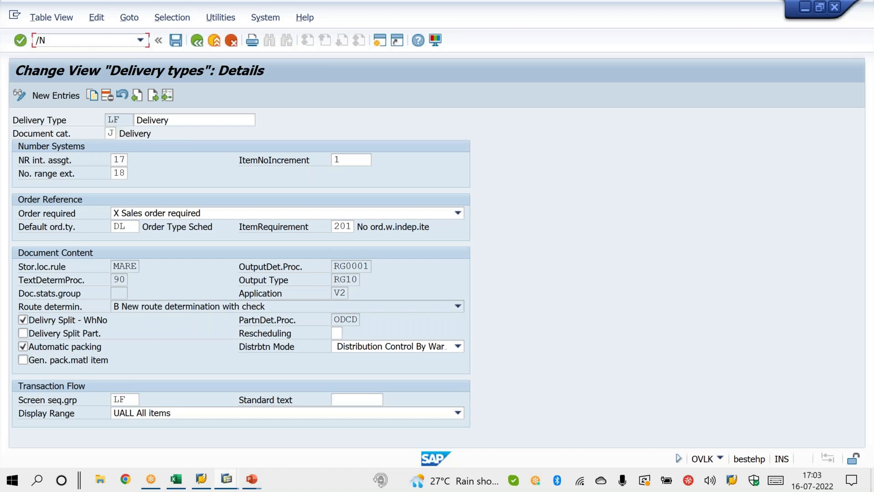
text(VOFA)
key(Return)
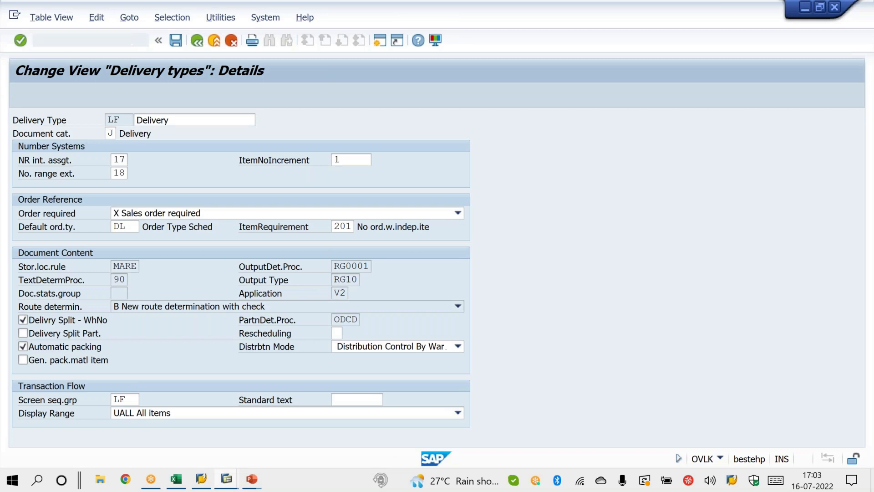
click(118, 387)
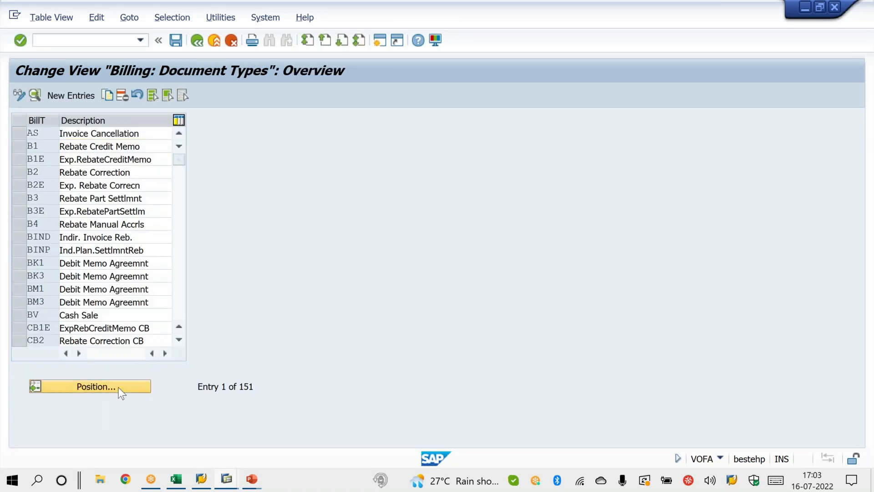
text(F2)
key(Return)
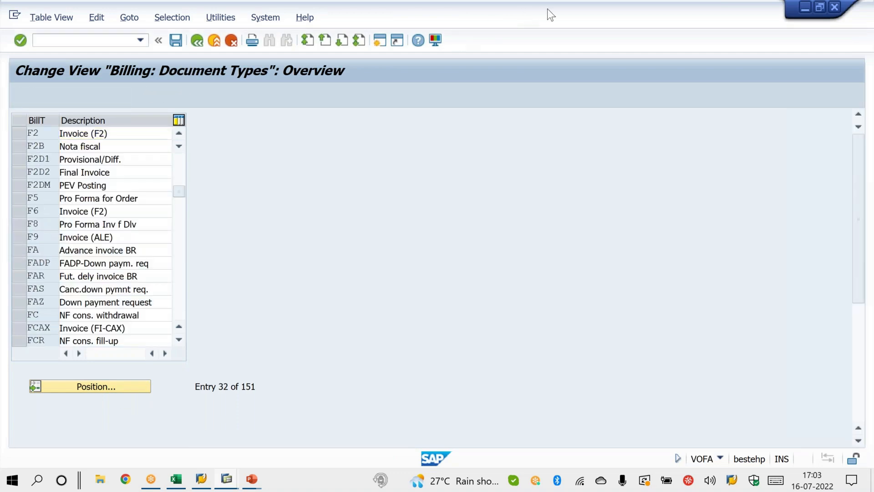
key(F2)
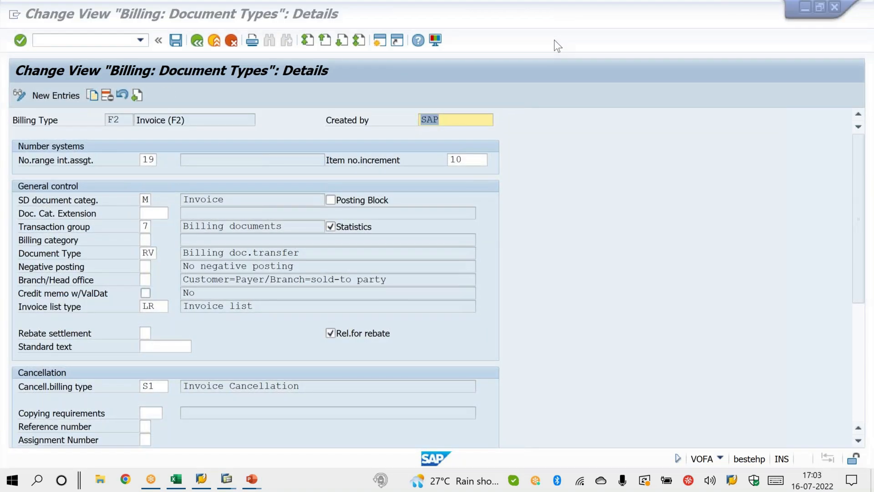
Step: Circle the SD document category M of billing type F2 in ink, and clear the mark
click(553, 40)
mouse_move(155, 189)
mouse_down()
mouse_move(130, 209)
mouse_move(132, 190)
mouse_up()
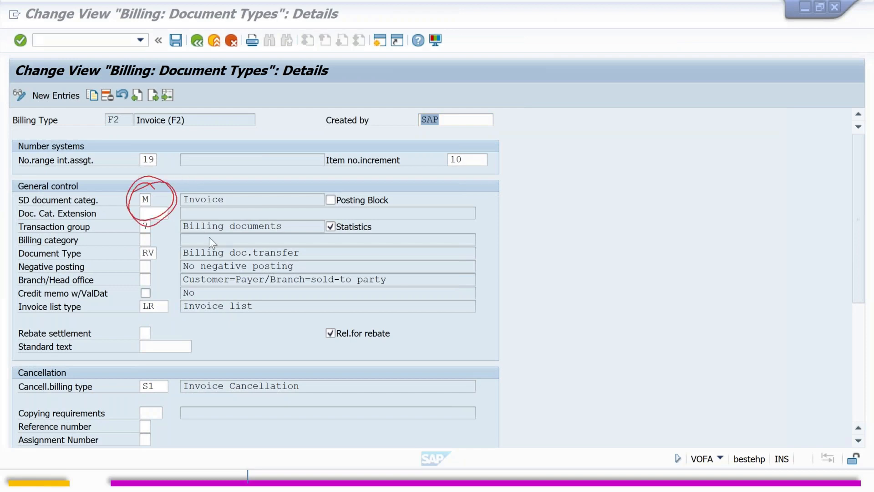
key(Escape)
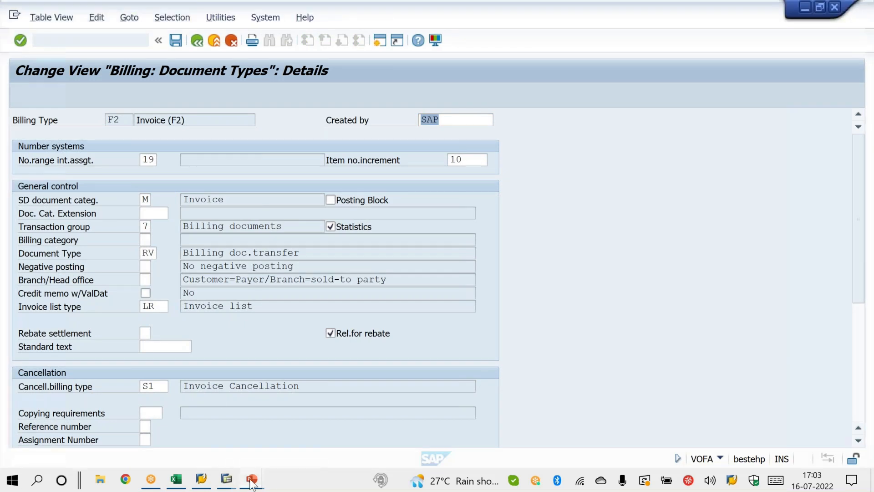
Step: Back on the PowerPoint slide, circle the billing document number, tick the delivery number again, and write and circle the table name VBFA
mouse_move(252, 479)
click(331, 424)
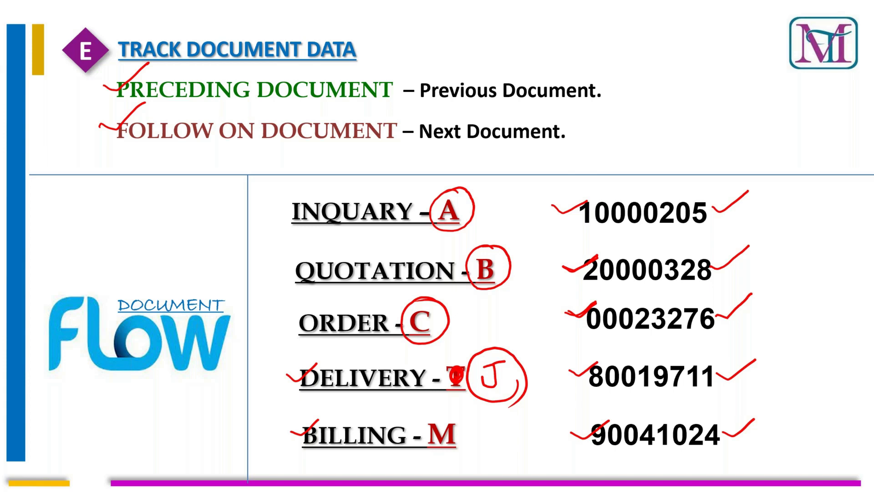
mouse_move(725, 413)
mouse_down()
mouse_move(692, 400)
mouse_move(602, 403)
mouse_move(601, 462)
mouse_move(719, 449)
mouse_move(725, 410)
mouse_up()
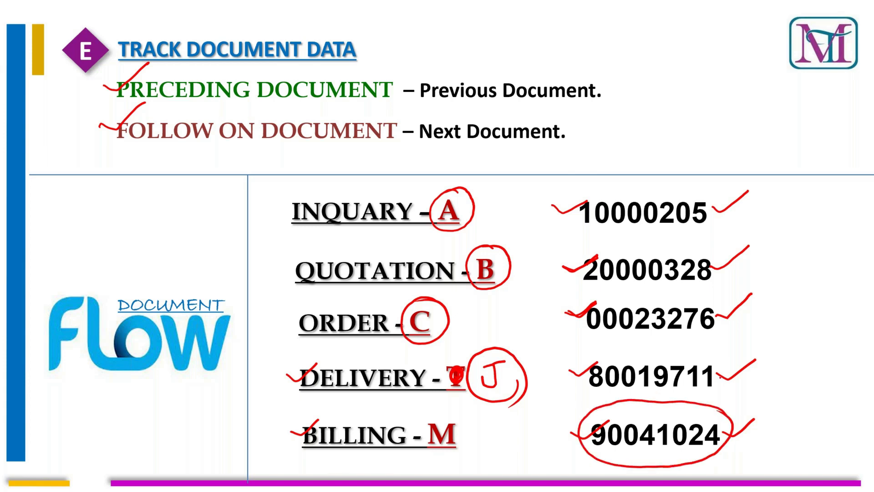
drag(713, 371, 743, 366)
mouse_move(627, 138)
mouse_down()
mouse_move(636, 153)
mouse_move(642, 134)
mouse_up()
drag(649, 131, 654, 149)
mouse_move(666, 126)
mouse_down()
mouse_move(670, 141)
mouse_move(682, 117)
mouse_move(702, 131)
mouse_move(704, 116)
mouse_move(640, 169)
mouse_move(677, 102)
mouse_move(696, 168)
mouse_up()
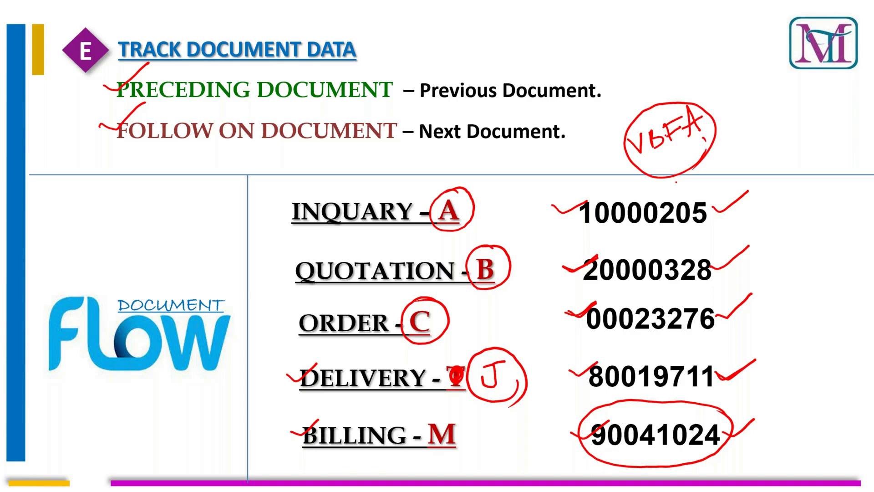
Step: Switch to the VBRK.xls workbook in Excel and copy the first invoice number from cell E2
key(alt+Tab)
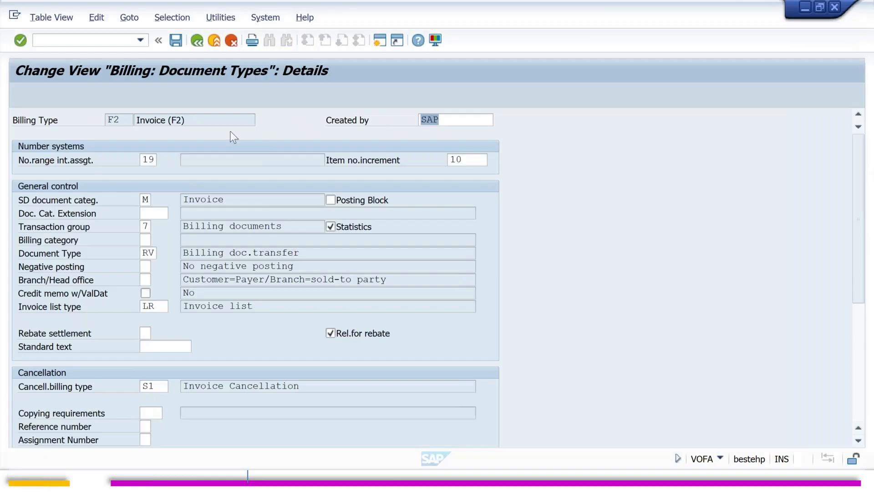
click(116, 42)
text(/)
click(177, 482)
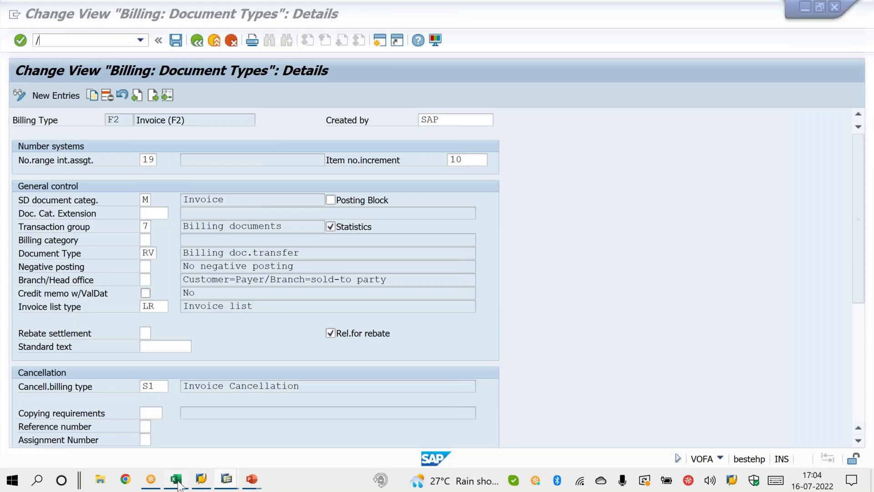
click(317, 217)
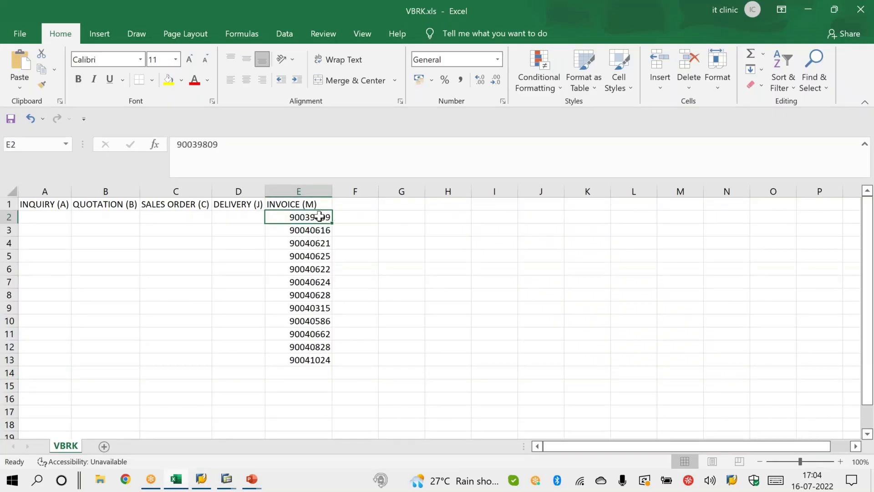
key(ctrl+c)
click(253, 215)
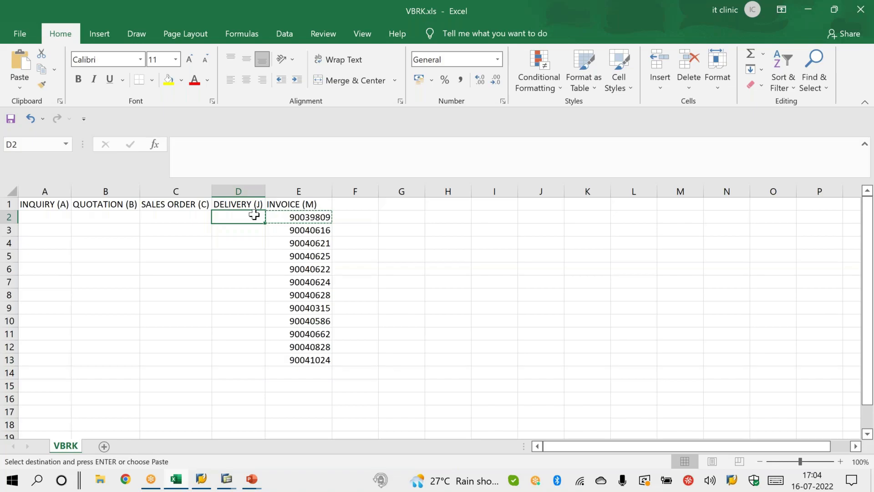
Step: Return to SAP, open General Table Display with SE16N, and load the selection fields of table VBFA
key(alt+Tab)
click(89, 36)
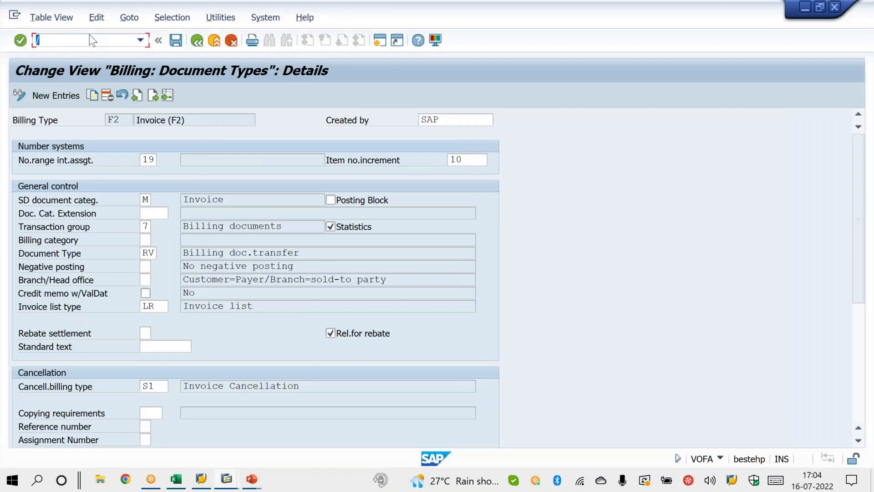
click(91, 41)
text(NSE16)
key(Return)
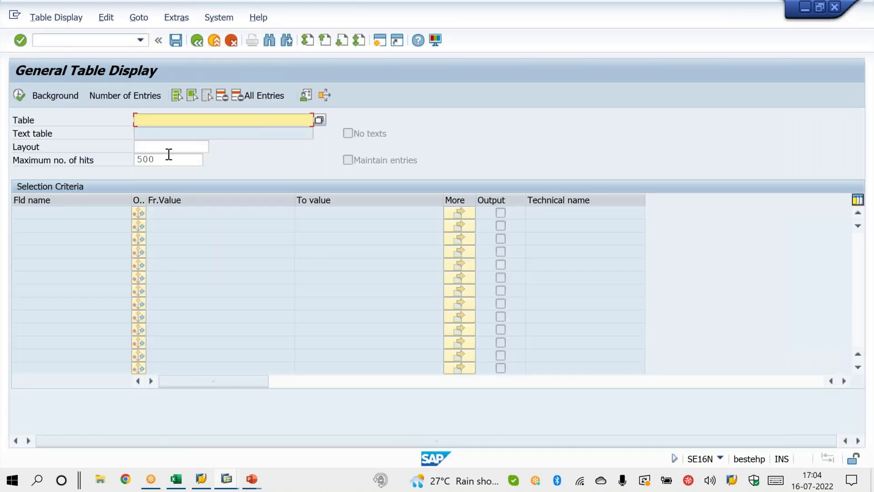
text(VBFA)
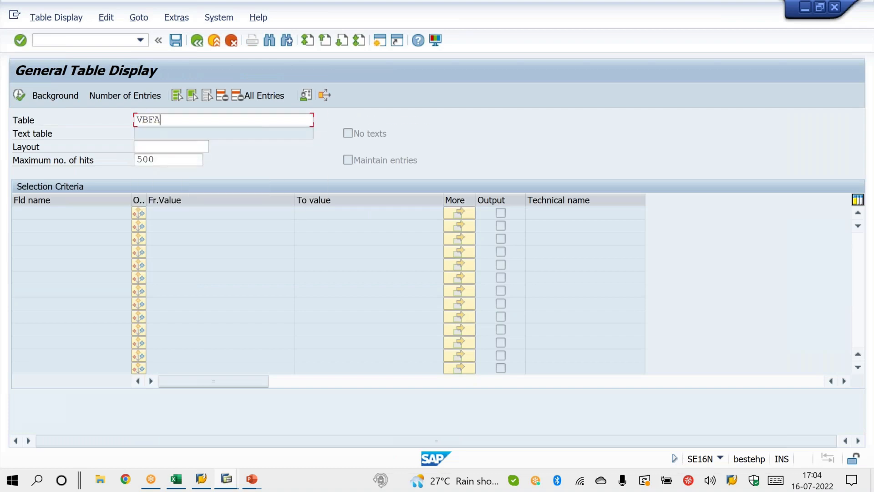
key(Return)
Step: Check the empty delivery column in Excel, and paste the copied invoice number as VBFA's Follow-on doc. value in SAP
key(alt+Tab)
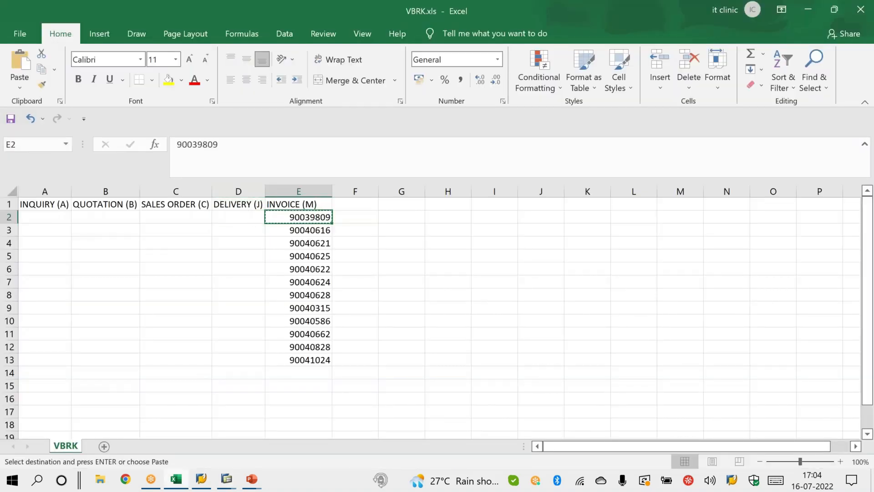
click(250, 219)
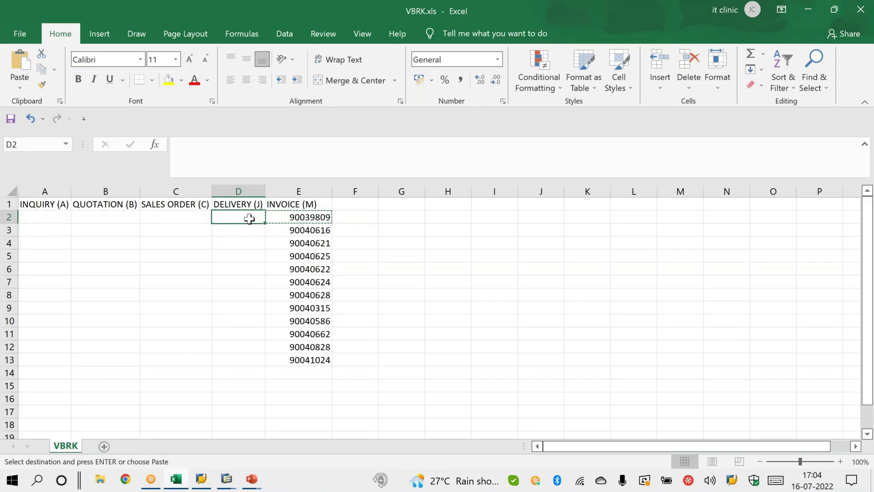
key(alt+Tab)
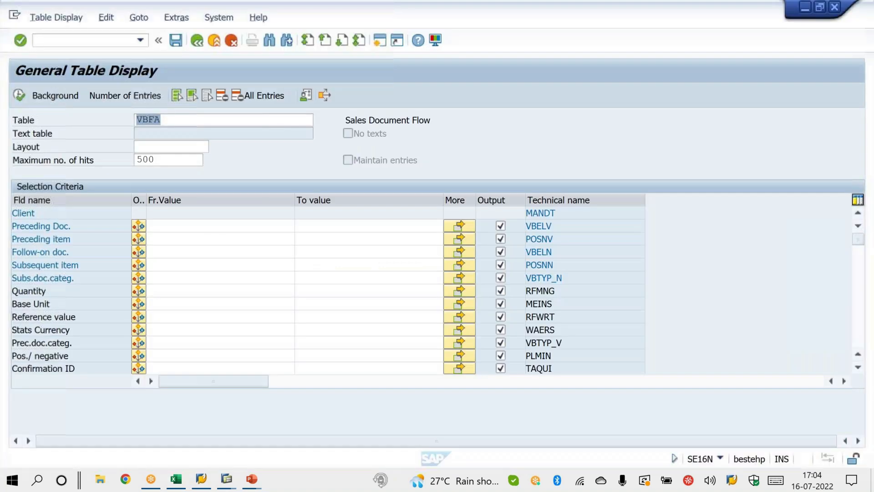
click(188, 225)
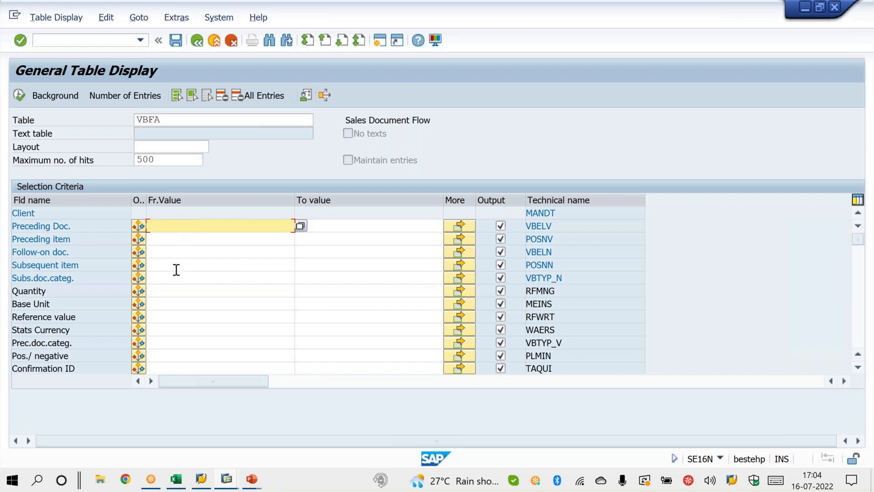
click(170, 252)
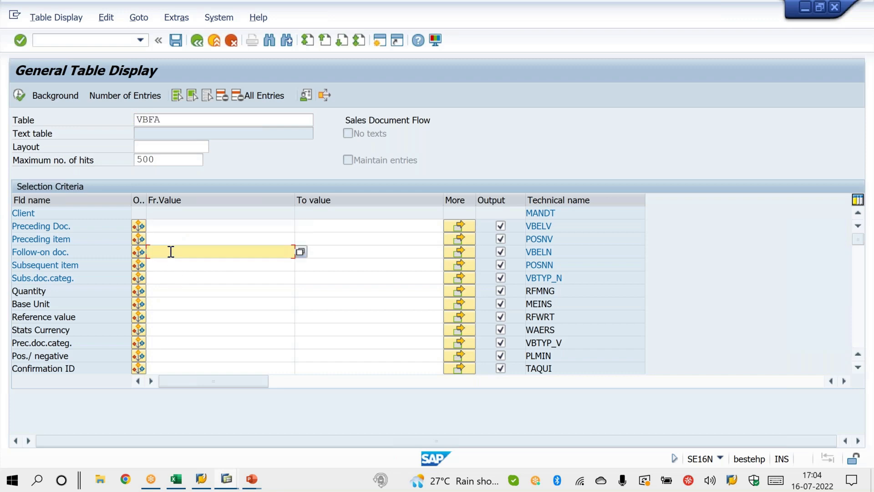
key(ctrl+v)
Step: Limit the VBFA output columns to Preceding Doc. and Follow-on doc
click(204, 99)
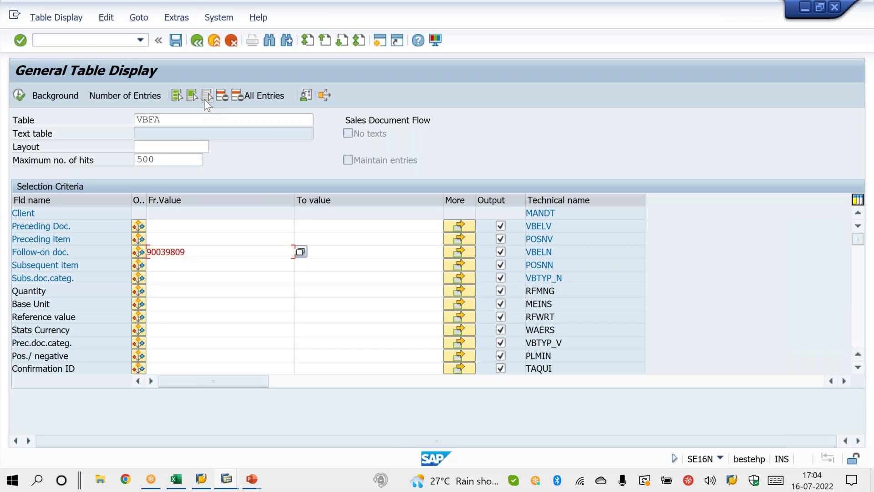
click(499, 252)
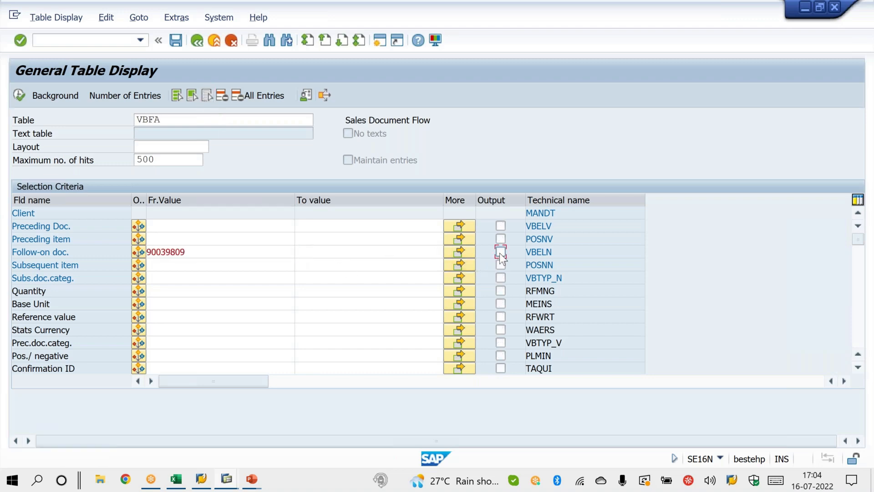
click(500, 226)
click(237, 226)
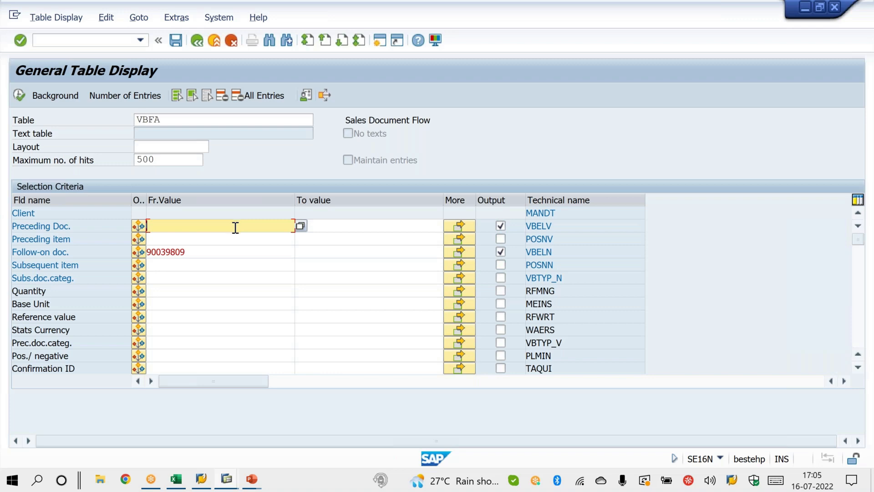
Step: Point out the entered Follow-on doc. value and the Subs.doc.categ. and Prec.doc.categ. selection fields
drag(184, 251, 142, 249)
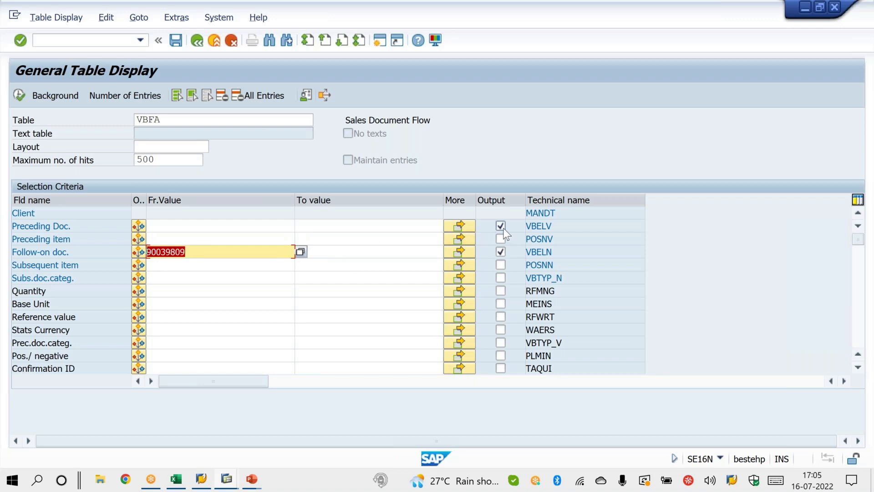
click(178, 278)
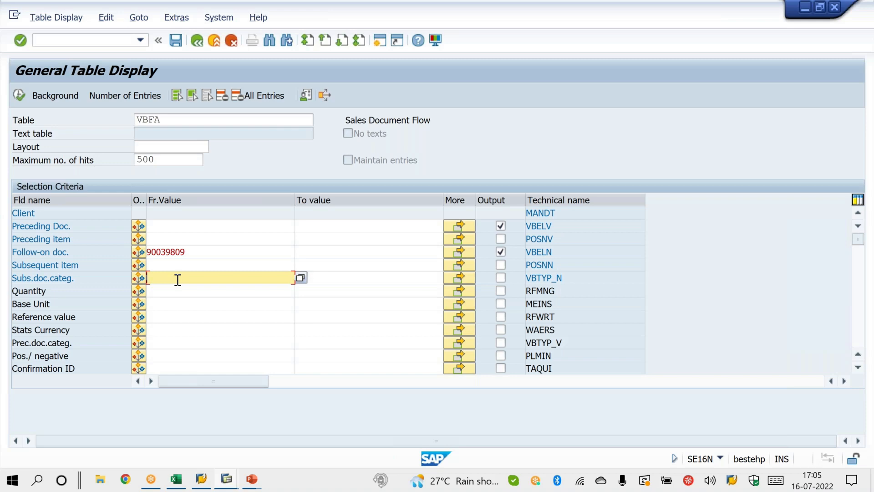
click(174, 344)
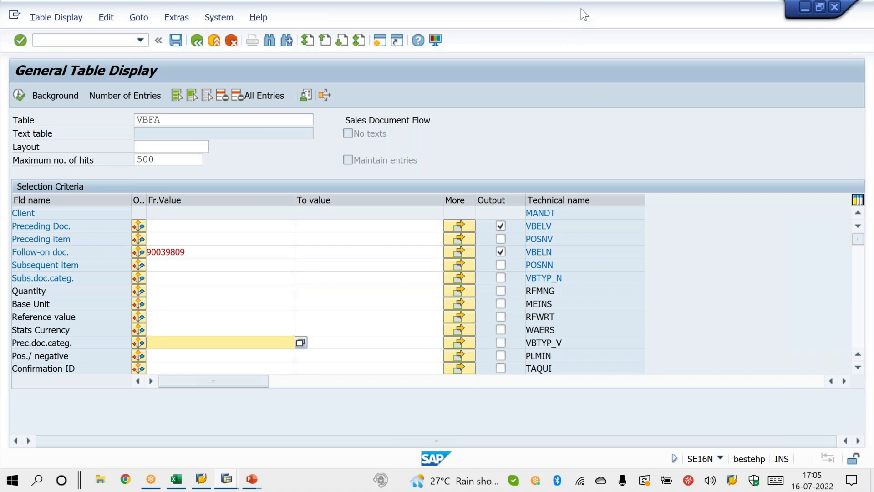
click(207, 95)
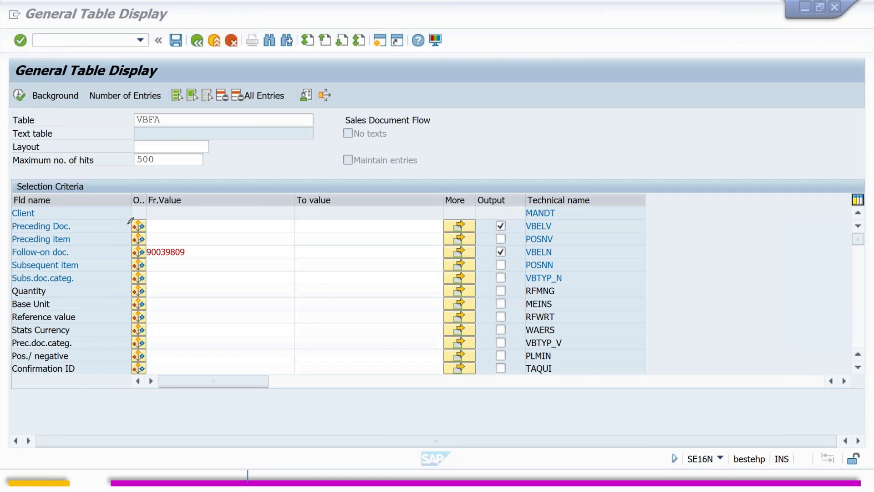
Step: Tick Preceding Doc., Follow-on doc. and Prec.doc.categ. in ink, circle the Follow-on doc. value, and clear the annotations
drag(121, 223, 157, 204)
mouse_move(124, 253)
mouse_down()
mouse_move(133, 256)
mouse_move(158, 233)
mouse_up()
key(alt+Tab)
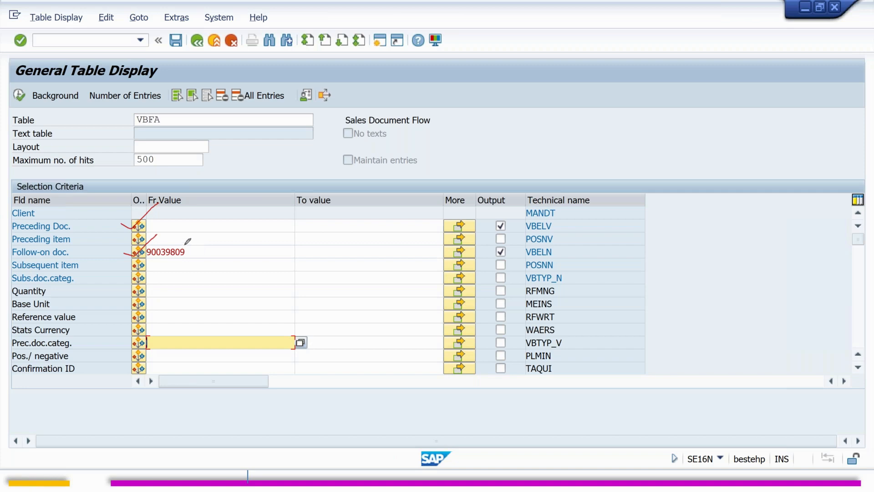
mouse_move(193, 239)
mouse_down()
mouse_move(157, 264)
mouse_move(195, 247)
mouse_move(180, 236)
mouse_up()
mouse_move(126, 224)
mouse_down()
mouse_move(133, 230)
mouse_move(161, 201)
mouse_up()
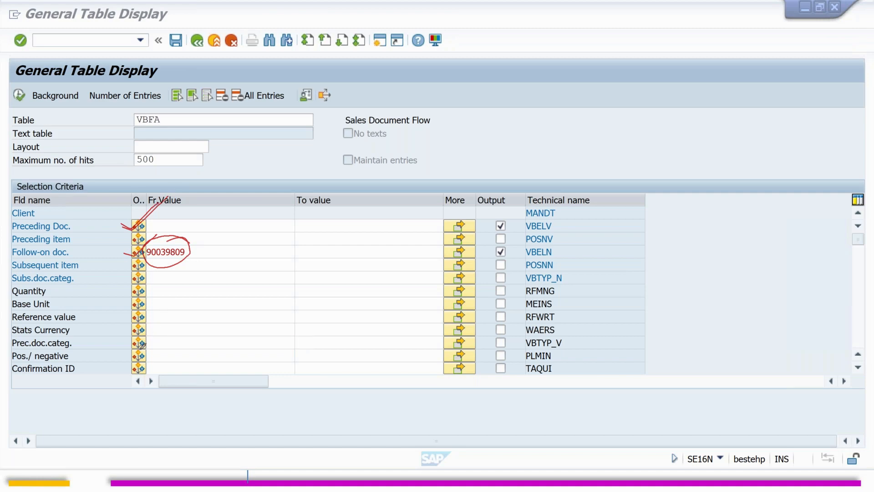
mouse_move(118, 338)
mouse_down()
mouse_move(134, 345)
mouse_move(154, 318)
mouse_up()
click(422, 247)
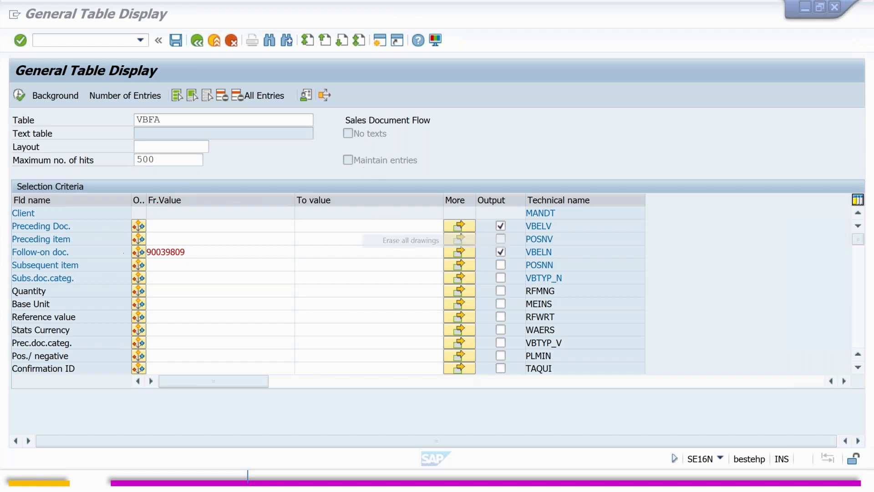
Step: Set Subs.doc.categ. to J, include that field in the output, and run the VBFA search
click(170, 225)
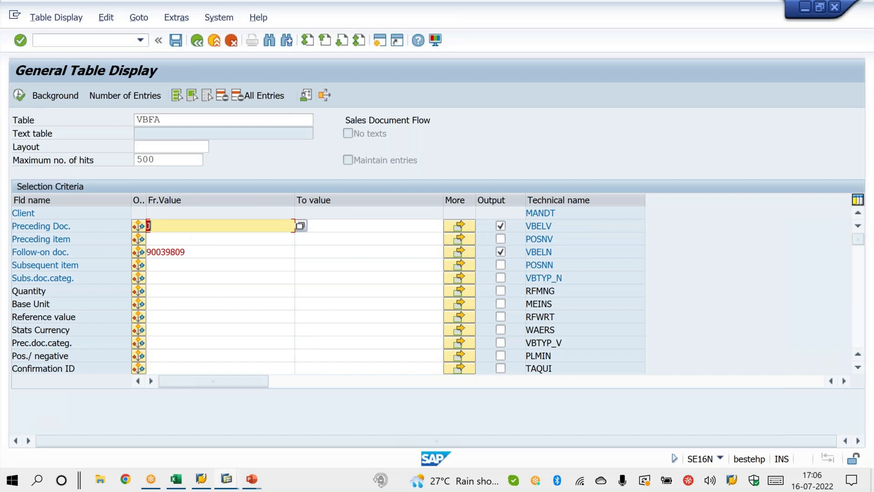
click(162, 277)
text(J)
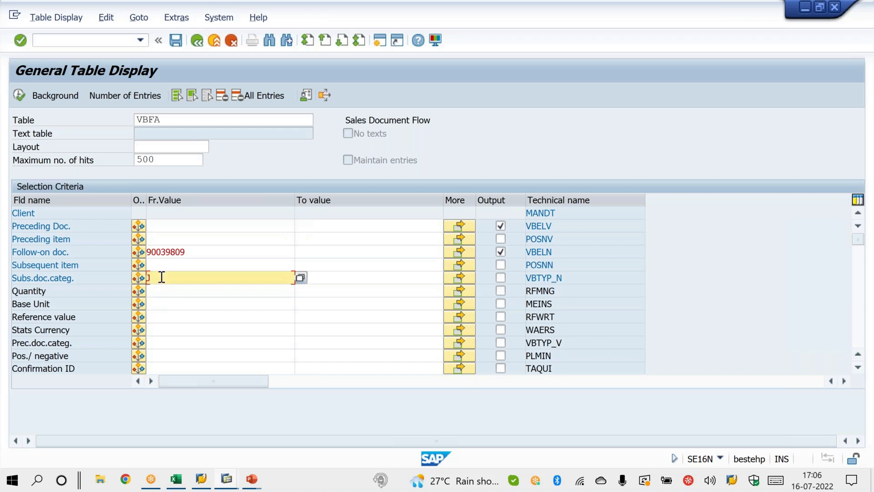
click(501, 278)
click(20, 95)
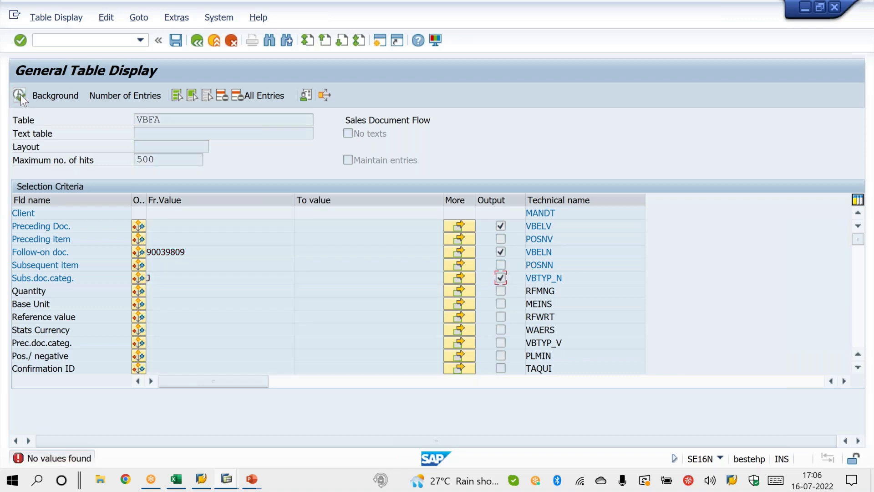
click(20, 95)
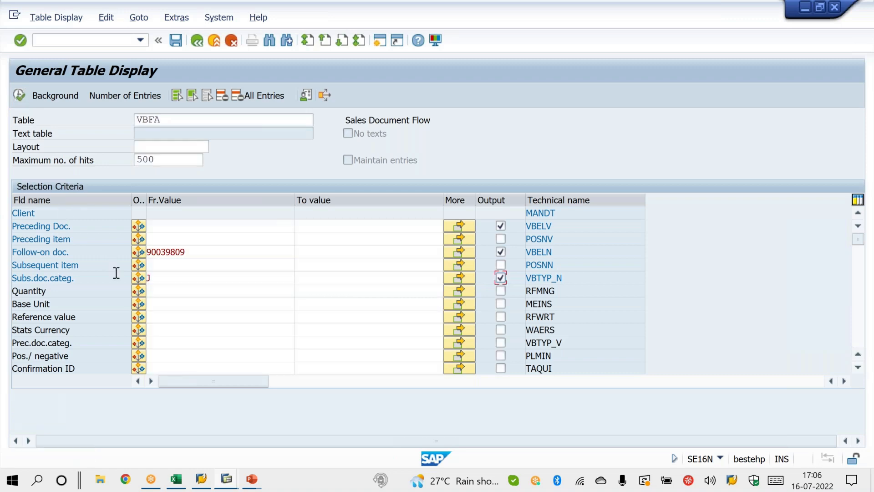
Step: Rerun the VBFA search with the same criteria, and remove J from the Subs.doc.categ. value
click(158, 277)
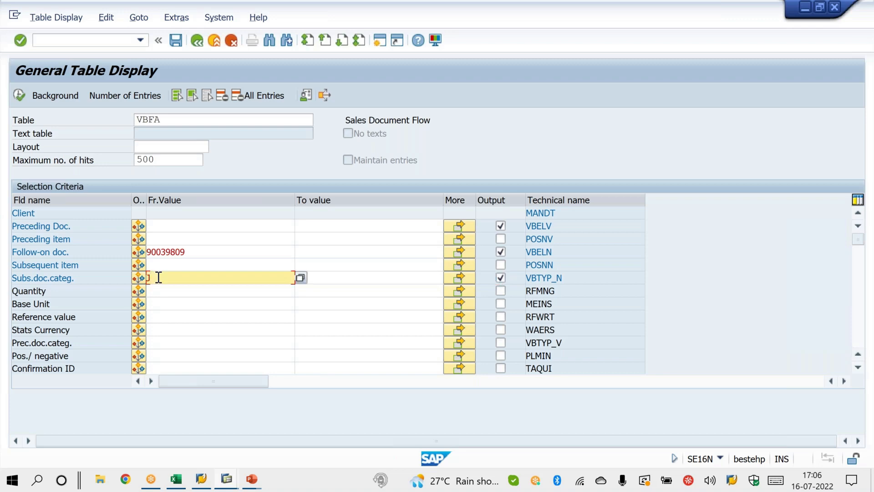
click(20, 97)
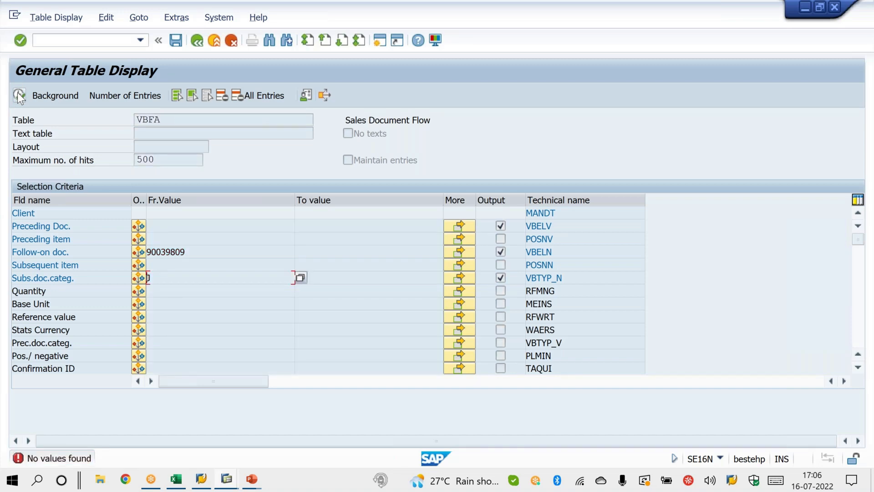
key(Return)
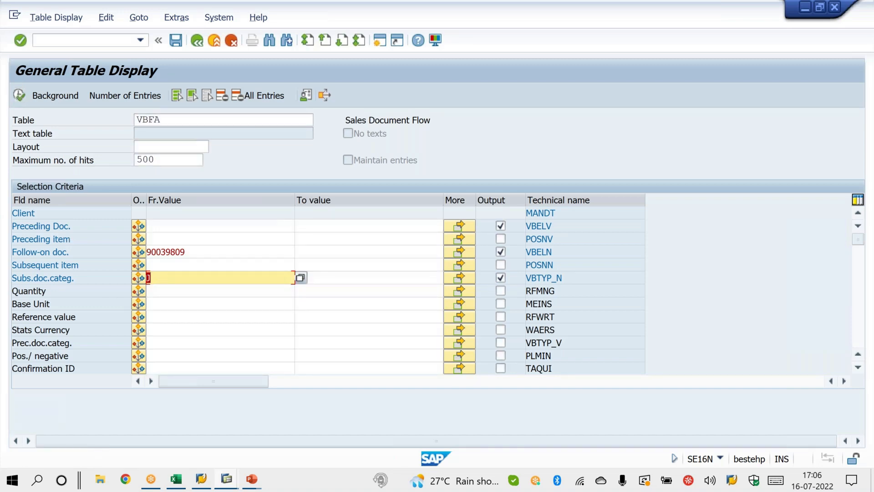
key(Delete)
click(161, 342)
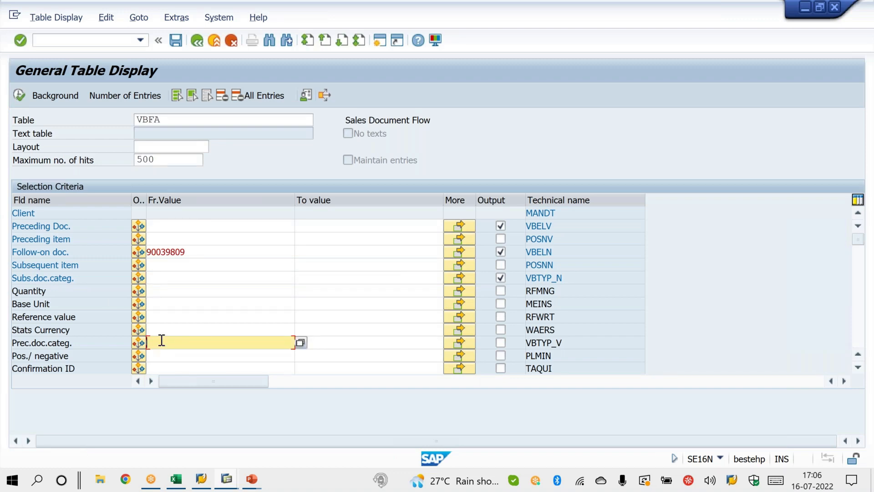
Step: Circle the Follow-on doc. value and the empty Prec.doc.categ. field in ink, tick Preceding Doc., and clear the ink
click(561, 14)
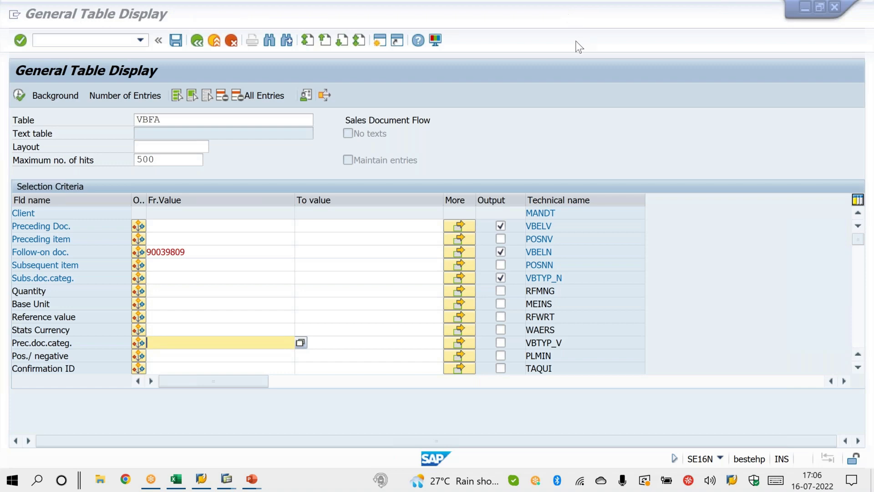
click(575, 39)
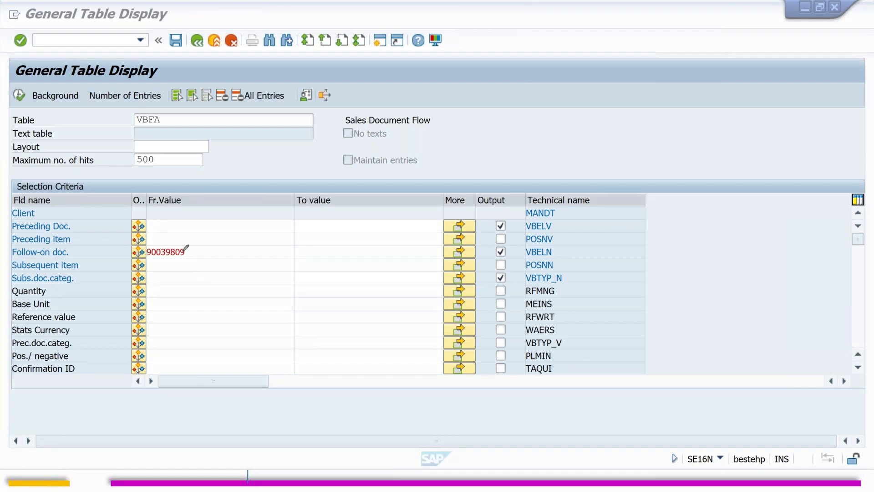
mouse_move(182, 236)
mouse_down()
mouse_move(150, 263)
mouse_move(195, 250)
mouse_move(150, 238)
mouse_move(164, 204)
mouse_up()
mouse_move(150, 336)
mouse_down()
mouse_move(135, 340)
mouse_move(153, 352)
mouse_move(270, 350)
mouse_move(290, 321)
mouse_move(164, 325)
mouse_move(132, 341)
mouse_up()
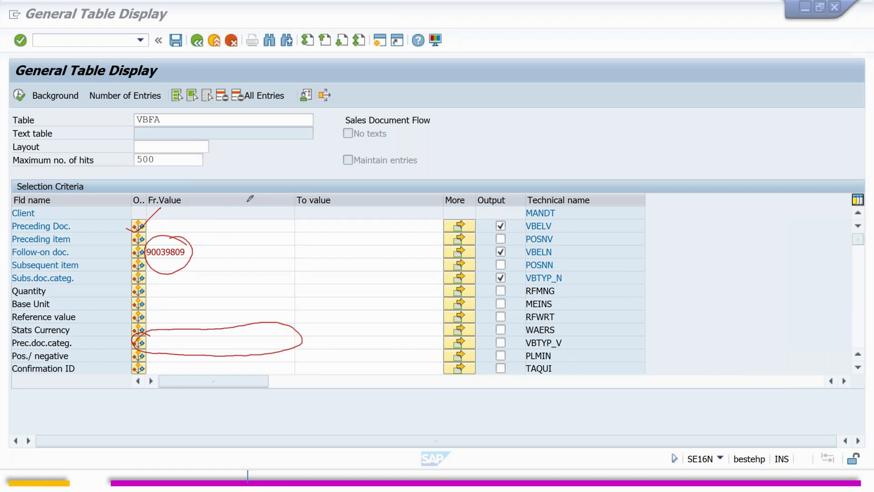
click(303, 294)
right_click(303, 294)
click(329, 300)
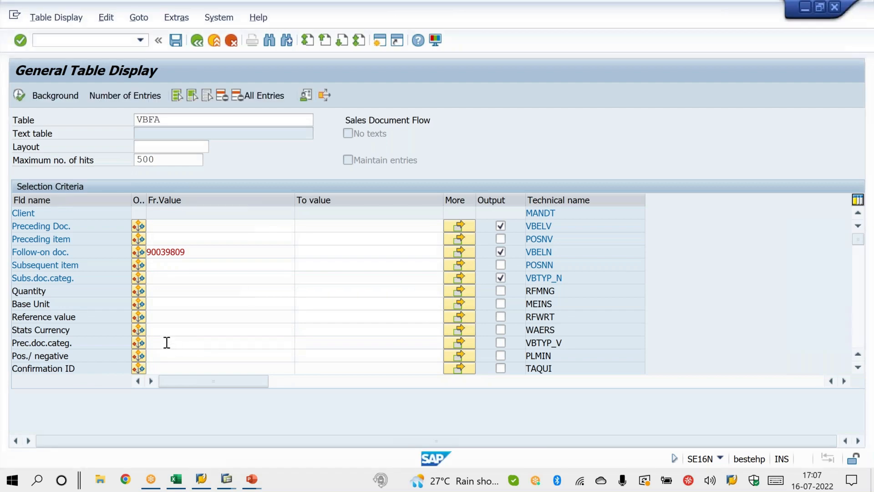
Step: Set Prec.doc.categ. to J and run the VBFA search for the invoice's preceding delivery
click(167, 342)
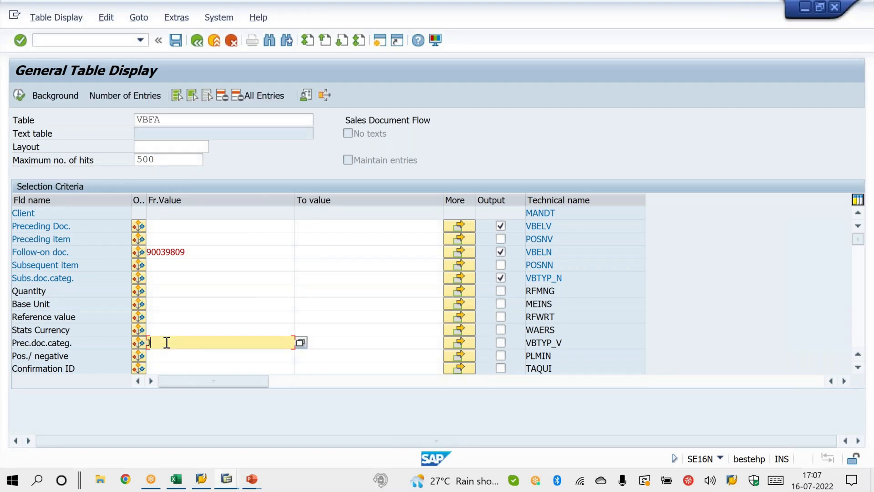
key(Return)
click(20, 93)
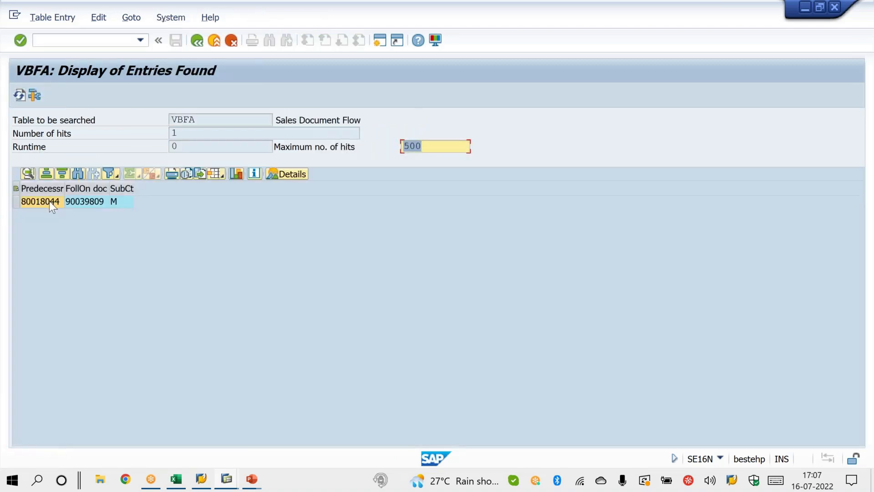
Step: Copy the predecessor document number from the VBFA result into Excel cell D2 of VBRK.xls, and compare it with the invoice in E2
click(49, 202)
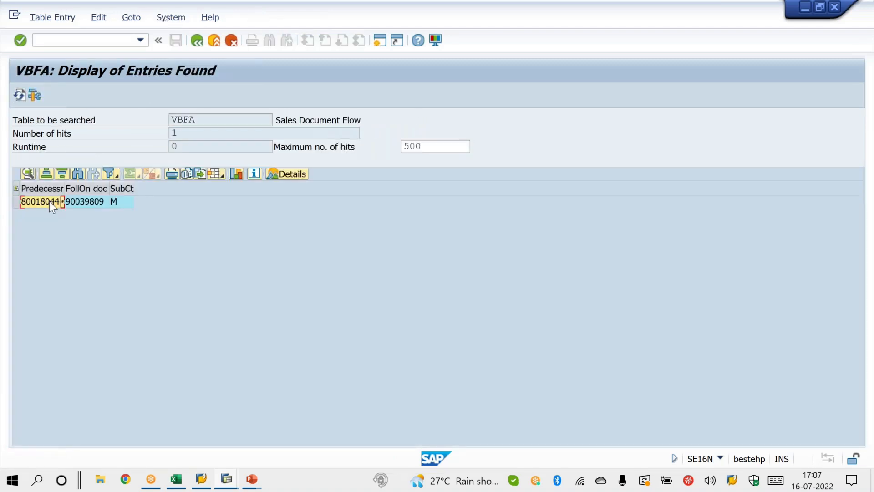
key(alt+Tab)
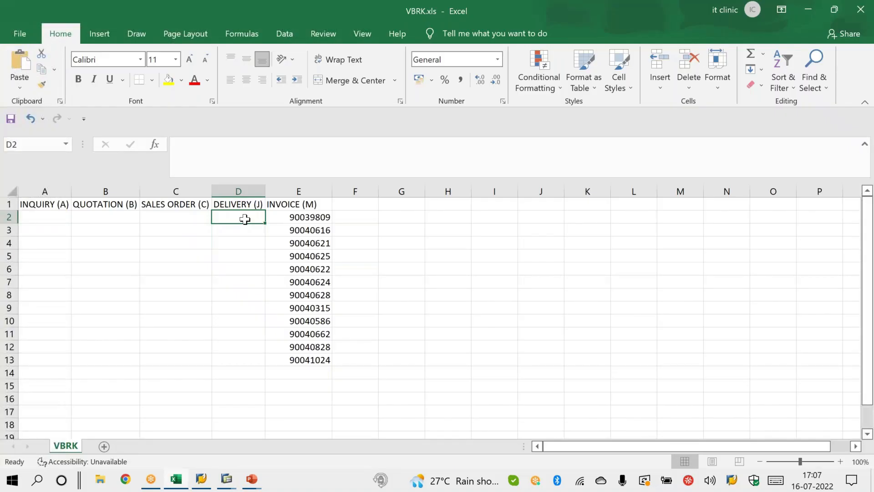
text(80018044)
click(255, 273)
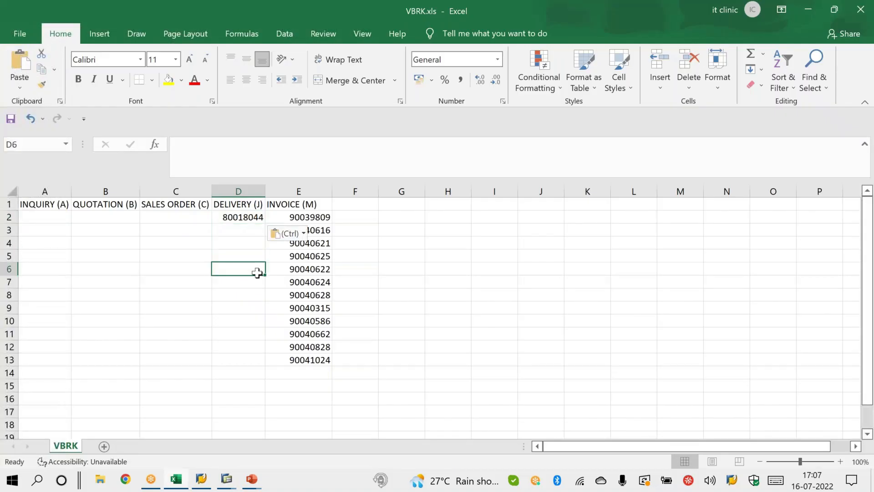
click(253, 218)
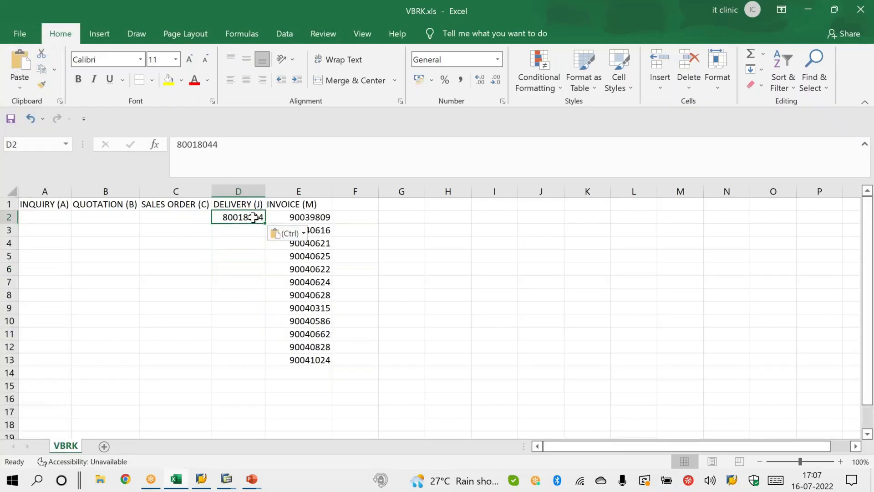
click(294, 217)
click(258, 216)
Step: Return to SAP and restart General Table Display with /NSE16N for table VBFA
key(alt+Tab)
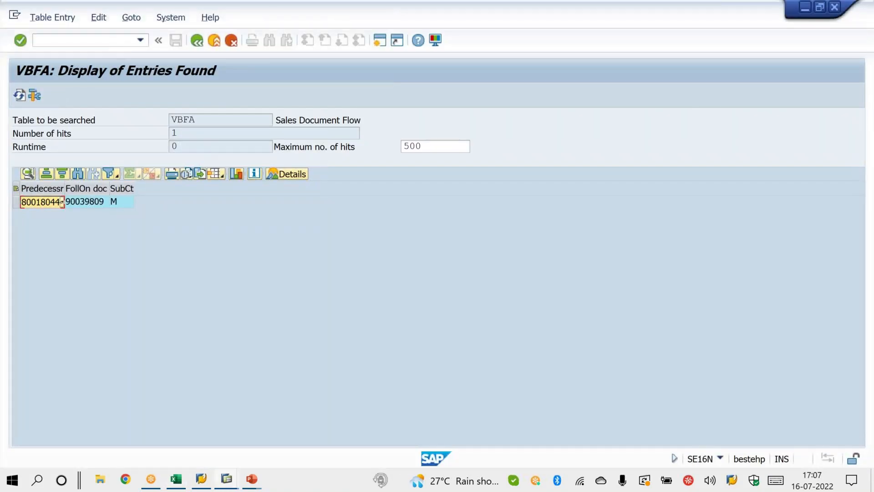
click(73, 40)
text(/NSE16N)
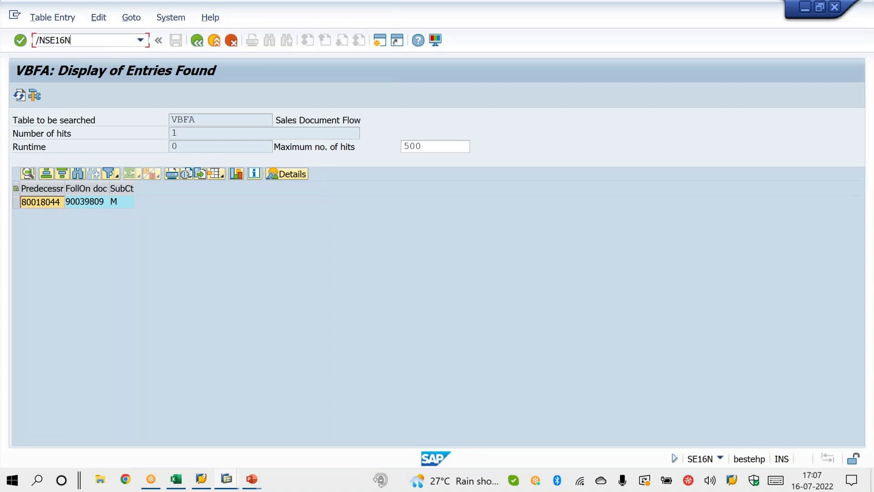
key(Return)
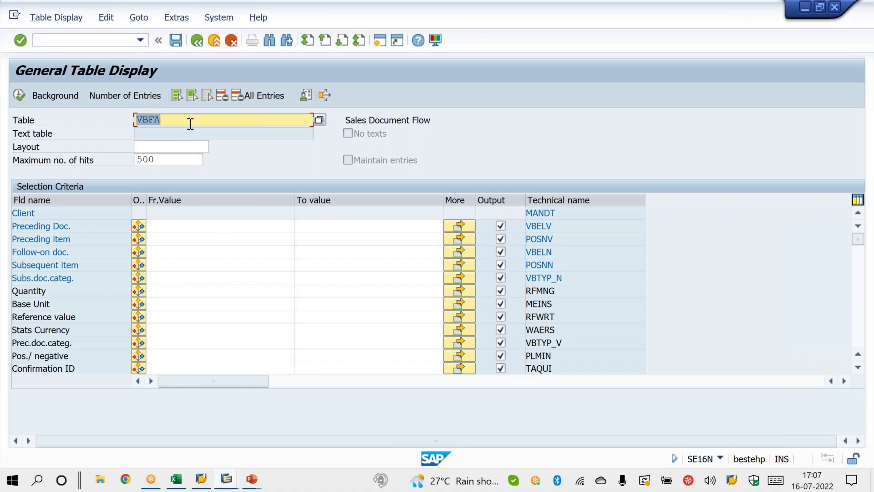
Step: Enter the delivery number from cell D2 of VBRK.xls as the Preceding Doc. value in SAP's VBFA selection
click(178, 227)
key(alt+Tab)
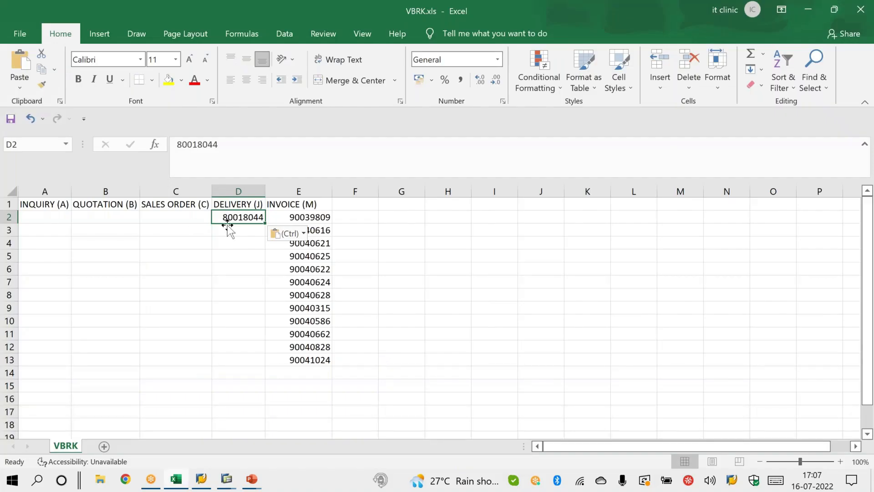
key(alt+Tab)
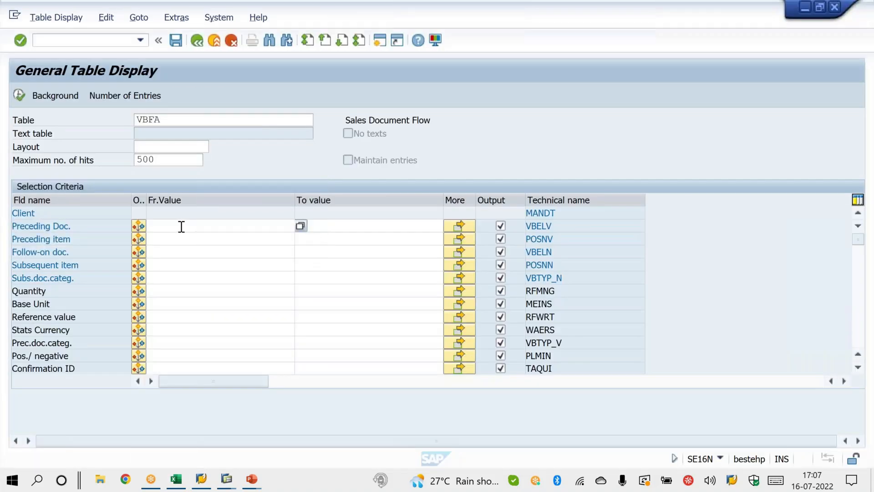
click(181, 227)
text(80018044)
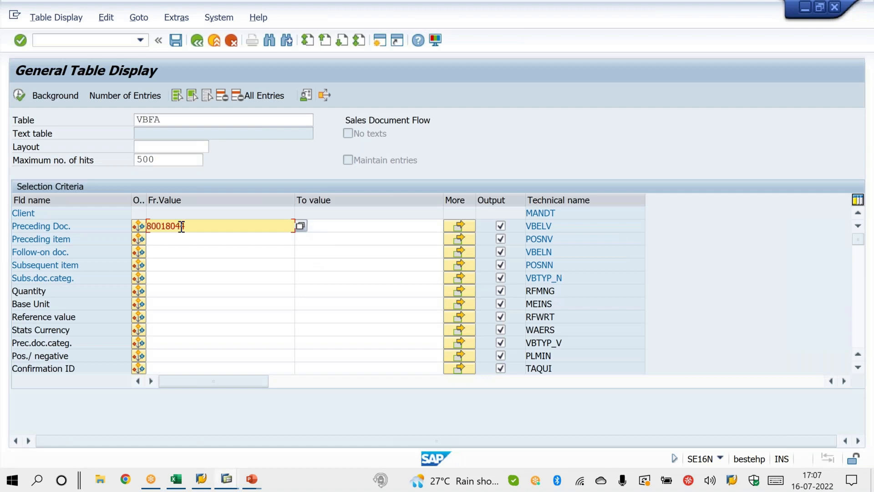
Step: Clear all output fields and include only Preceding Doc. and Follow-on doc. in the VBFA output
click(212, 97)
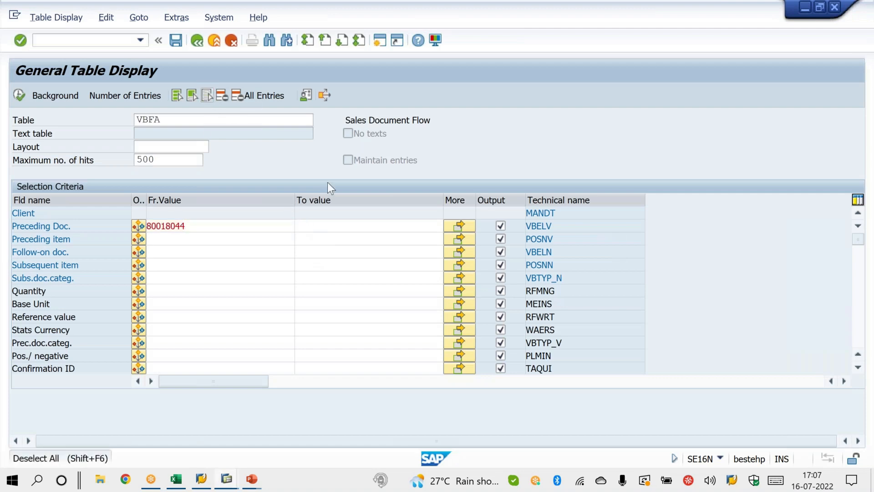
click(500, 226)
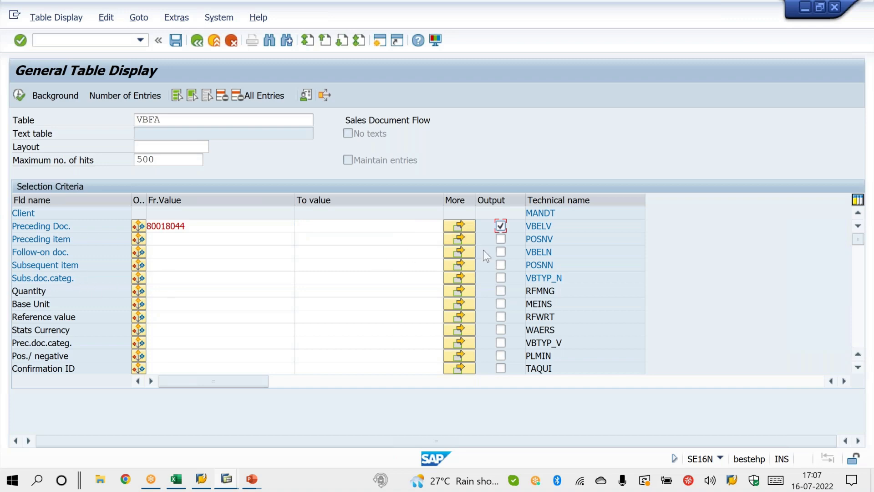
click(498, 253)
Step: Switch to the PowerPoint document flow slide, circle the billing category M in ink, and return to SAP
click(164, 279)
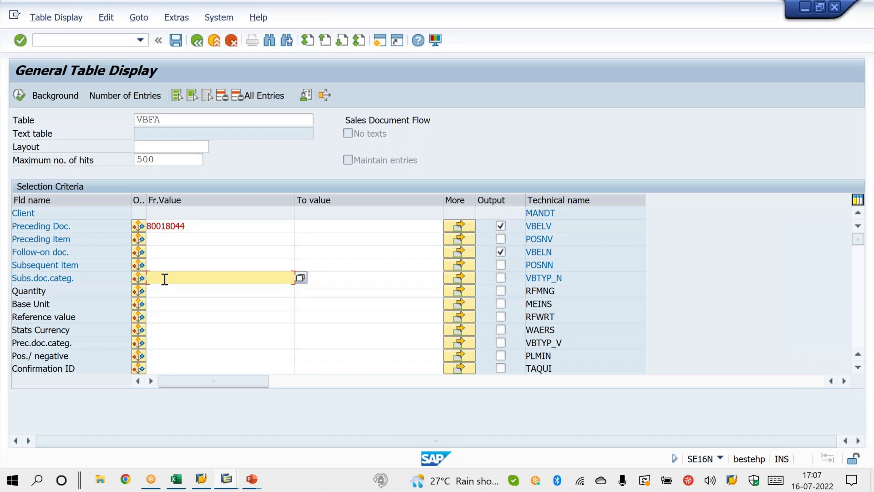
click(252, 479)
click(346, 439)
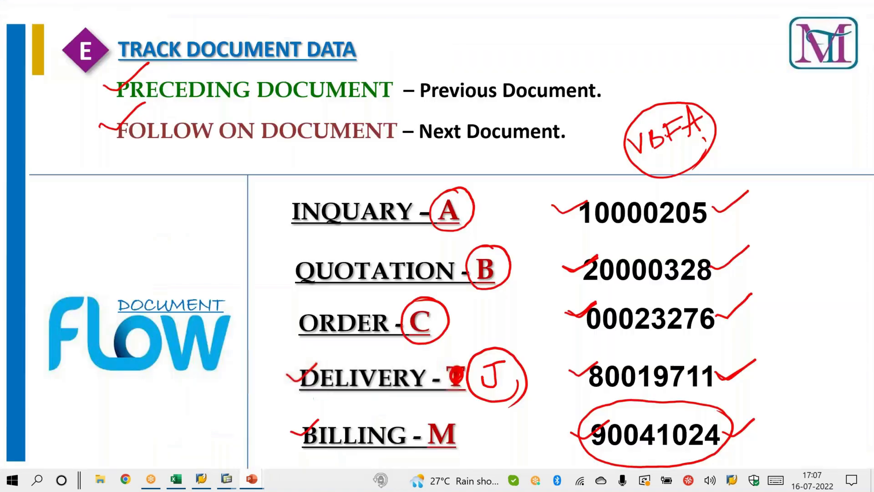
mouse_move(460, 405)
mouse_down()
mouse_move(448, 406)
mouse_move(421, 444)
mouse_move(469, 410)
mouse_up()
key(alt+Tab)
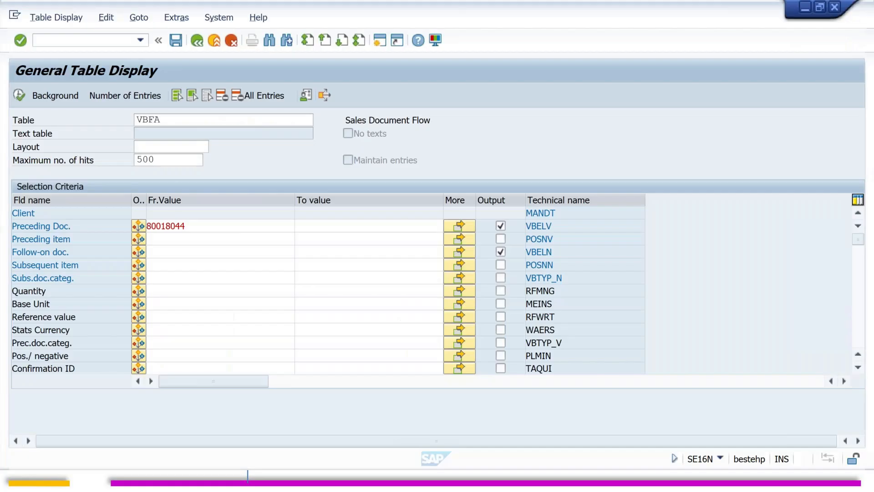
Step: Set Subs.doc.categ. to M and check it against the billing category on the slide
click(164, 278)
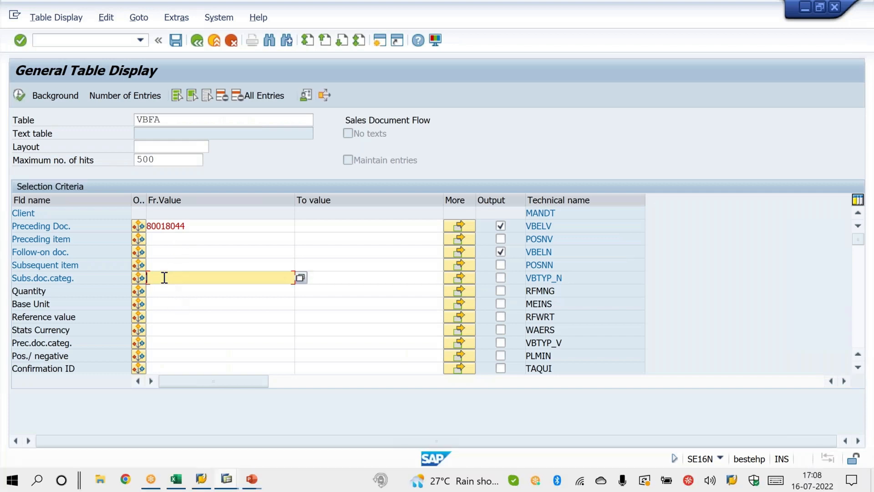
text(M)
key(alt+Tab)
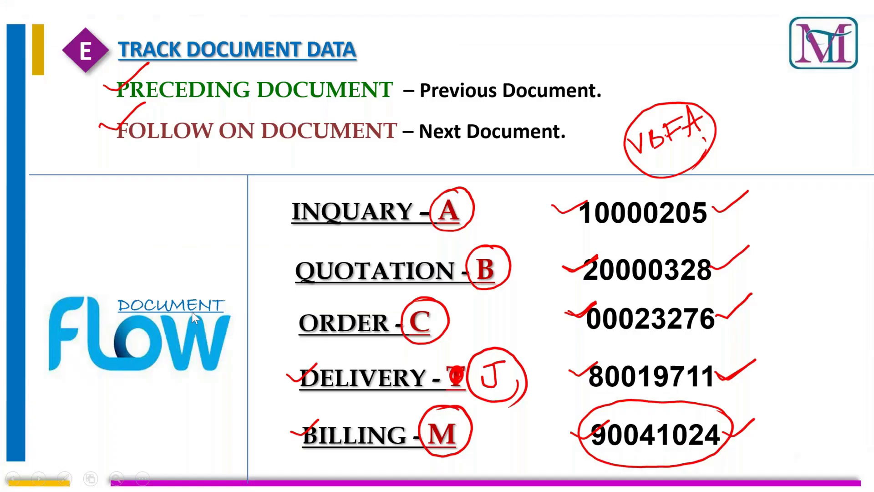
key(alt+Tab)
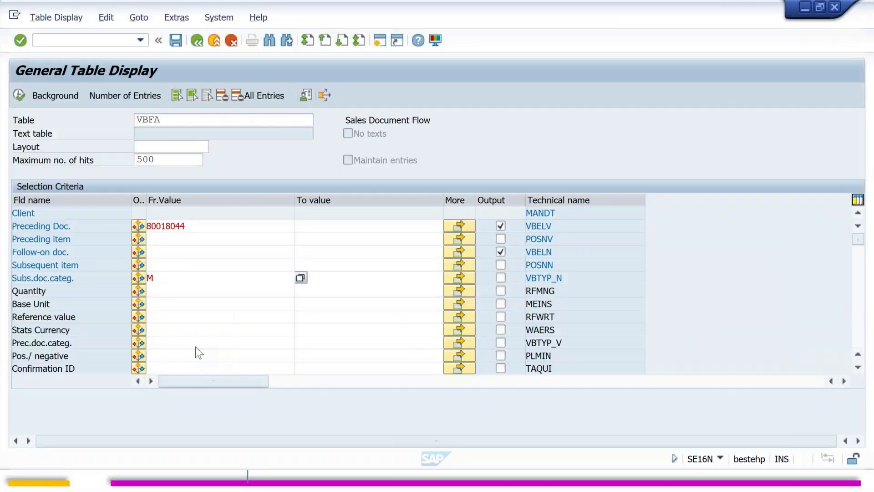
click(214, 411)
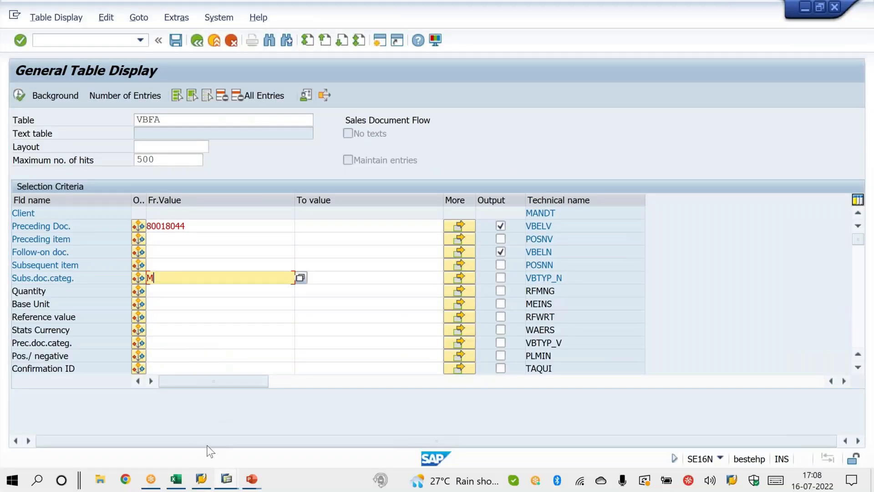
Step: Switch to Excel, fill invoice cell E2 with yellow, and return to the SAP selection screen
click(176, 480)
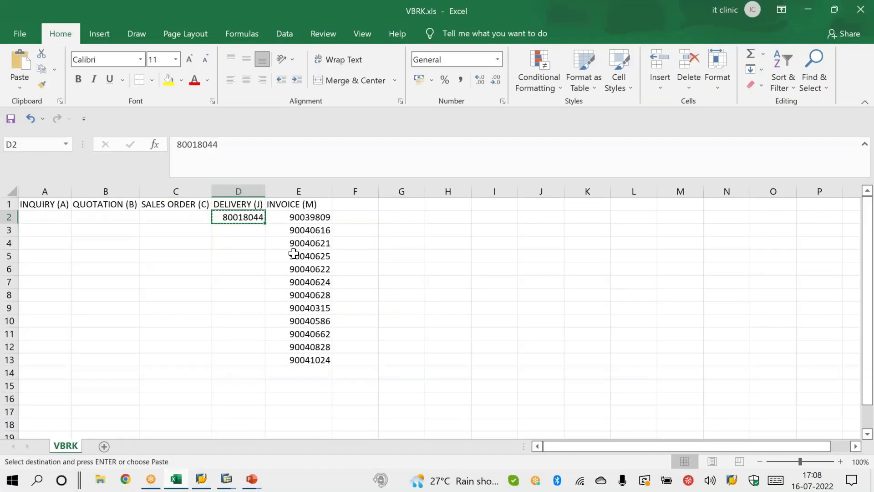
click(319, 213)
click(172, 83)
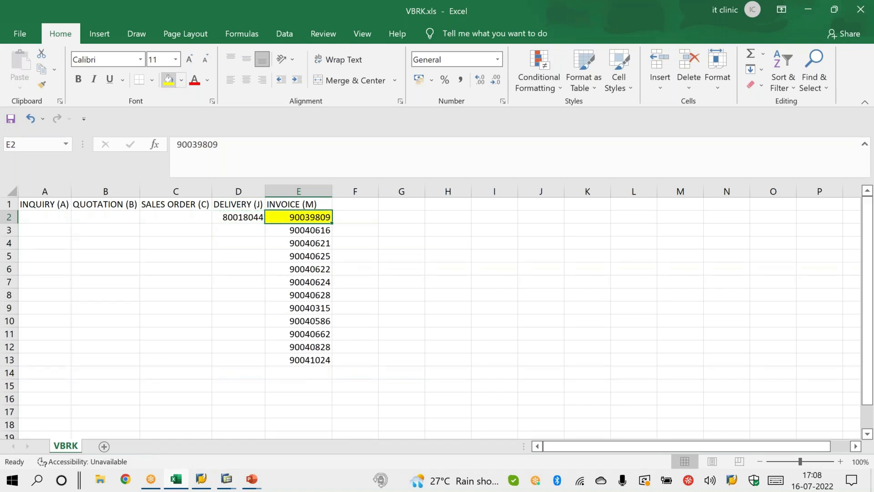
click(206, 298)
key(alt+Tab)
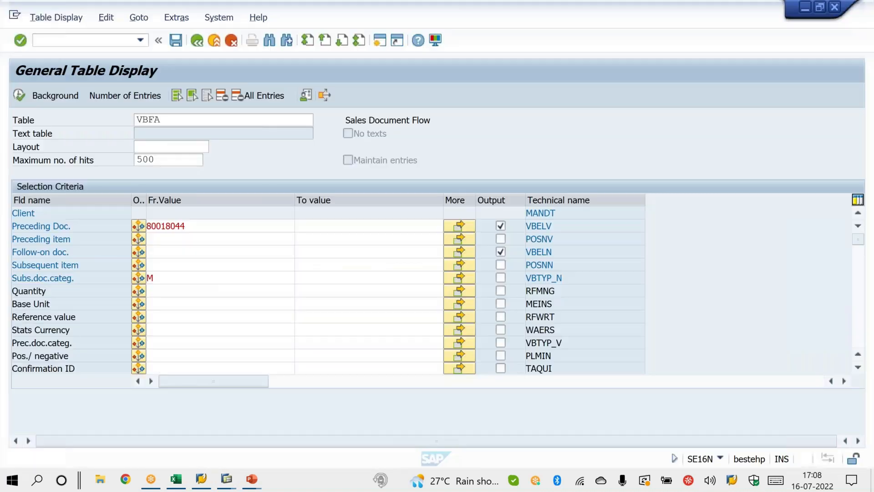
Step: Run the VBFA search for the delivery's follow-on invoice and compare the result with Excel cell E2
click(20, 94)
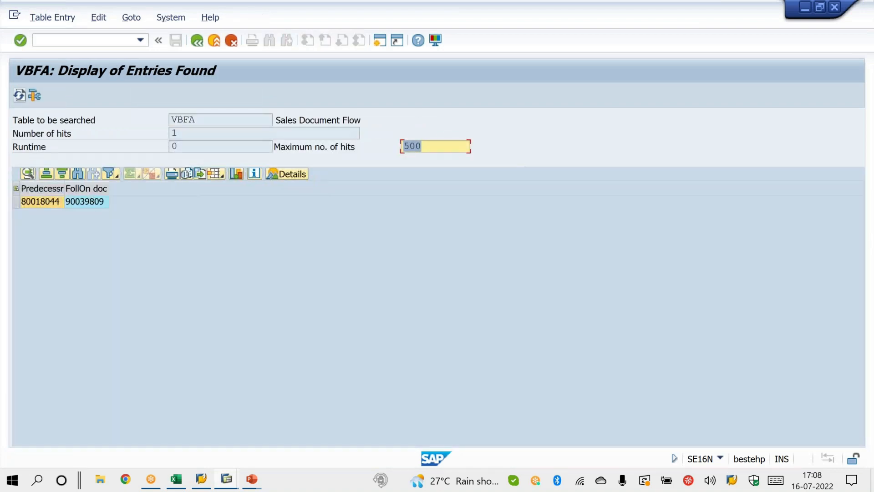
click(88, 205)
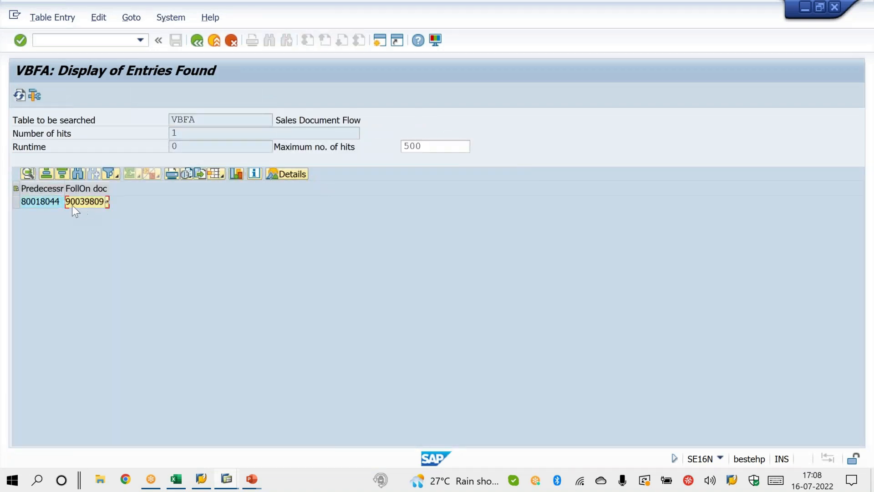
key(alt+Tab)
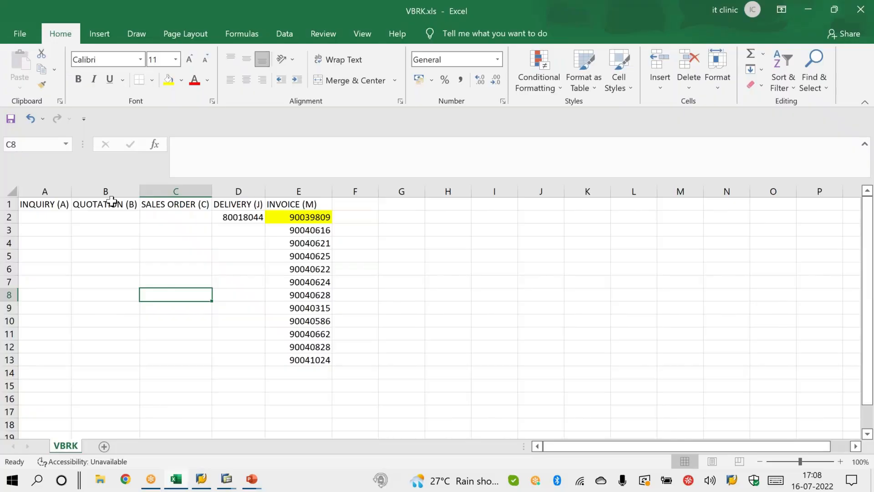
click(305, 214)
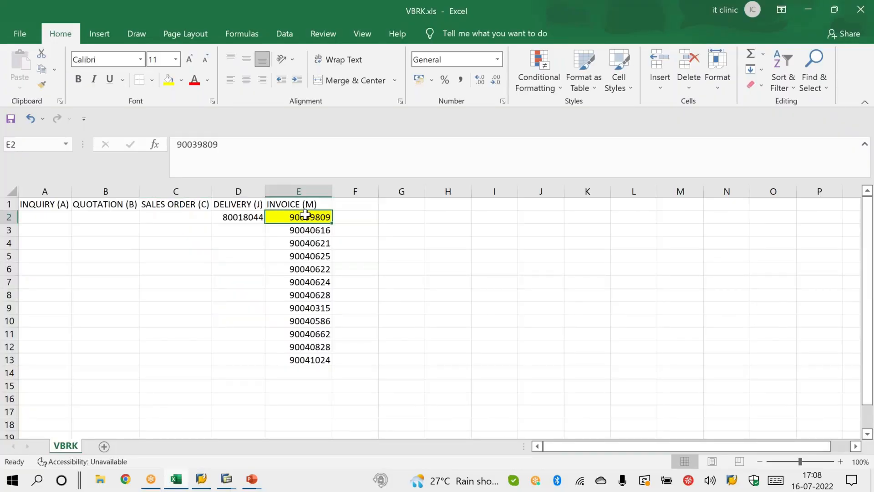
Step: Copy the delivery number in D2, return to SAP's VBFA selection screen, and clear all its selection entries
click(259, 218)
key(ctrl+c)
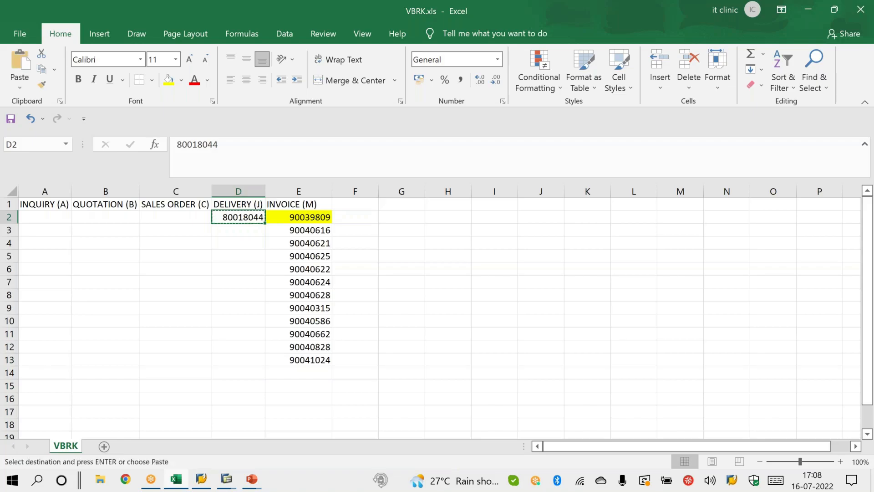
key(alt+Tab)
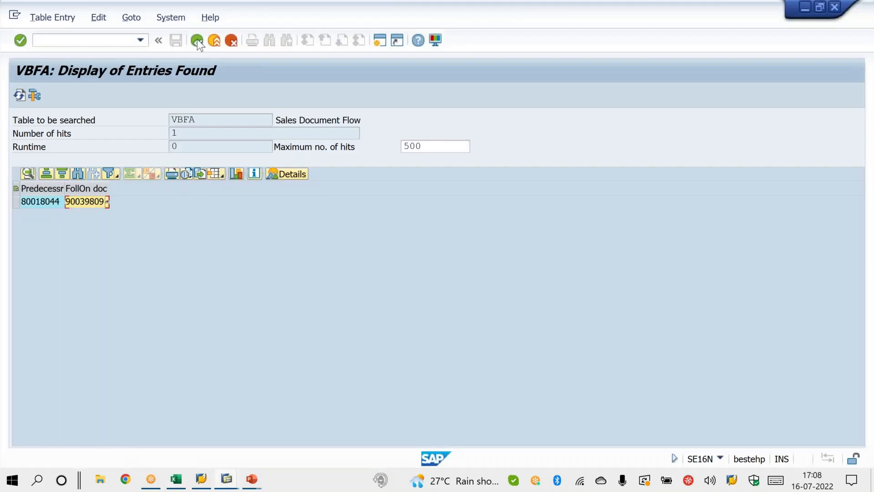
click(197, 40)
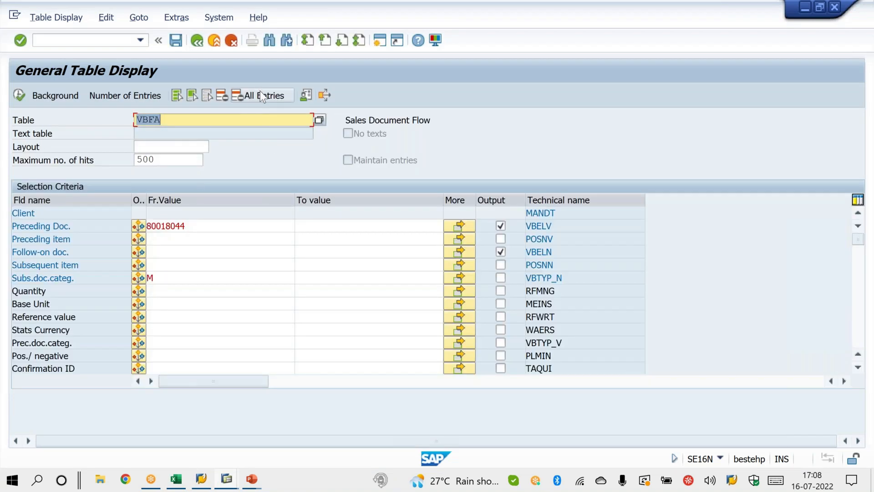
click(260, 96)
Step: Check the delivery number in Excel cell D2 and enter it as the Follow-on doc. value in SAP
key(alt+Tab)
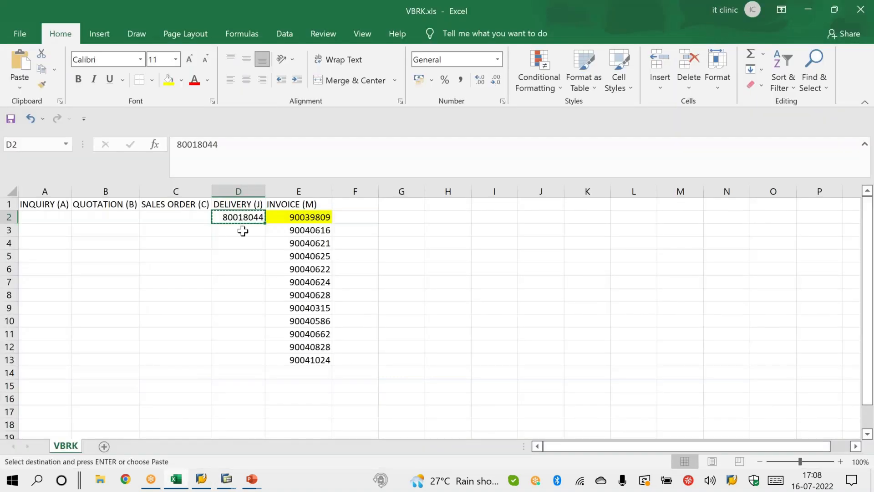
key(alt+Tab)
key(alt+Tab)
key(alt+Tab)
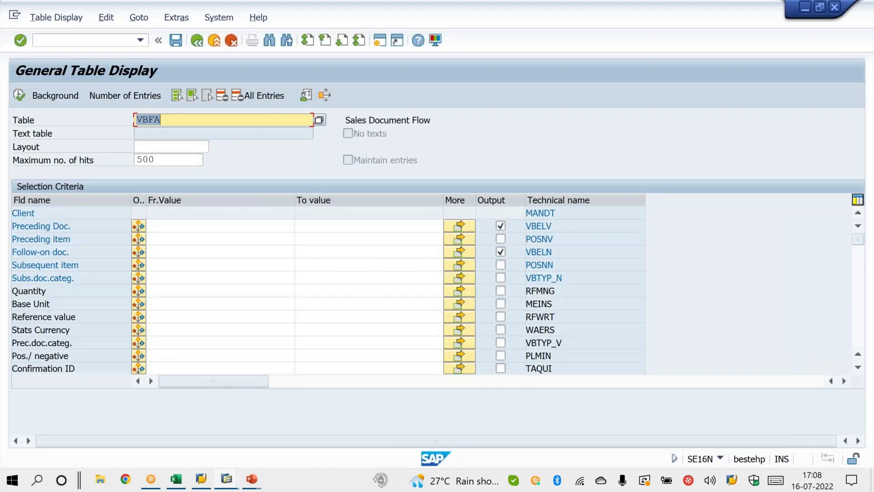
click(178, 254)
key(ctrl+v)
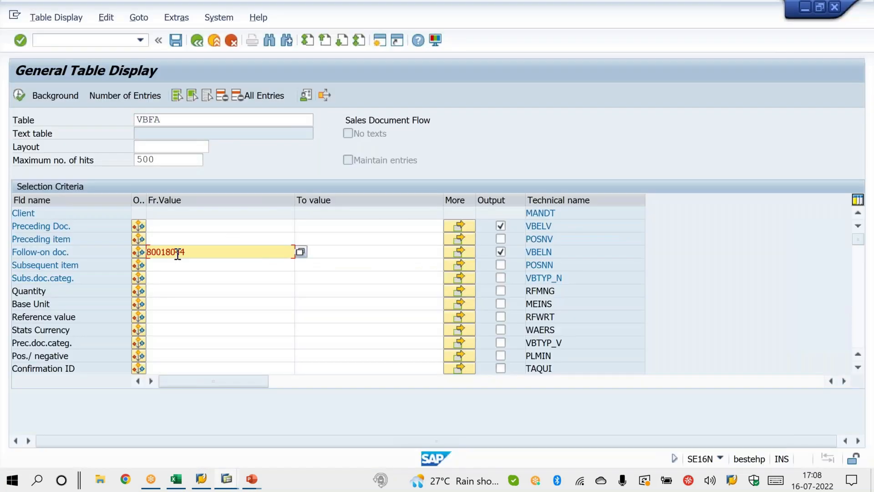
Step: Set Prec.doc.categ. to C and run the VBFA search for the delivery's preceding sales order
click(188, 226)
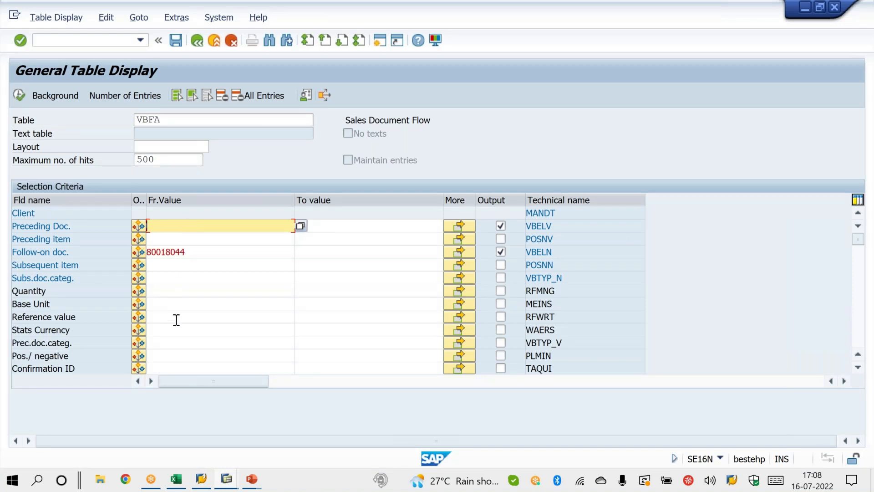
click(176, 344)
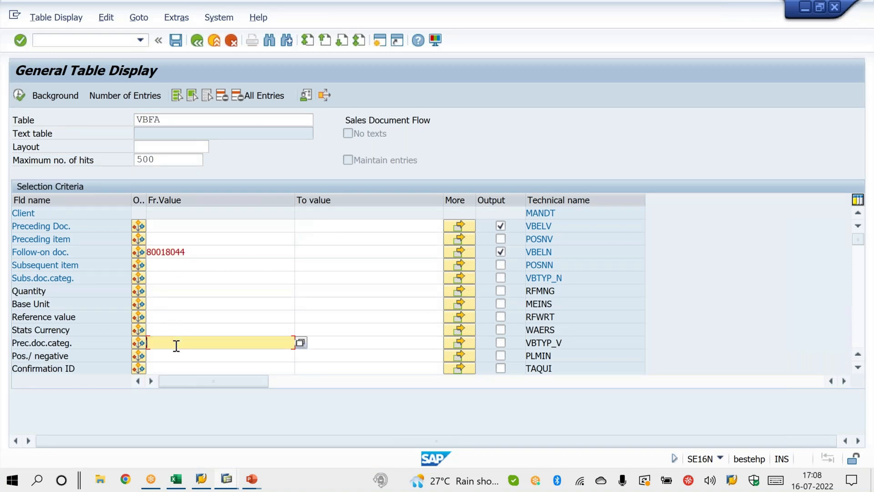
text(C)
click(19, 95)
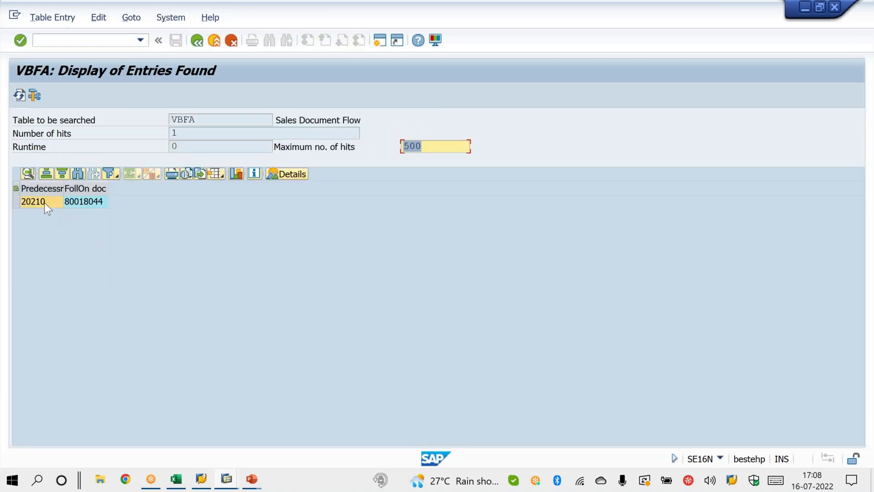
Step: Copy the predecessor document number from the VBFA result into Excel cell C2, and select the SALES ORDER (C) column
click(45, 203)
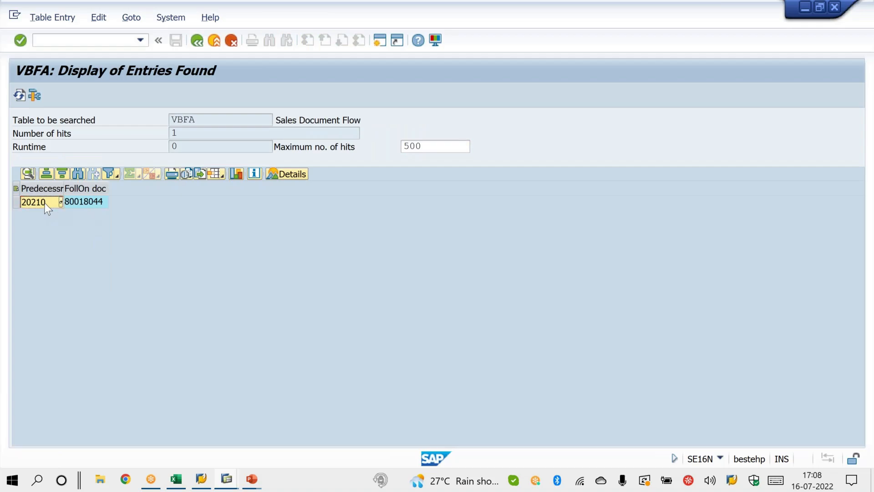
key(alt+Tab)
click(184, 217)
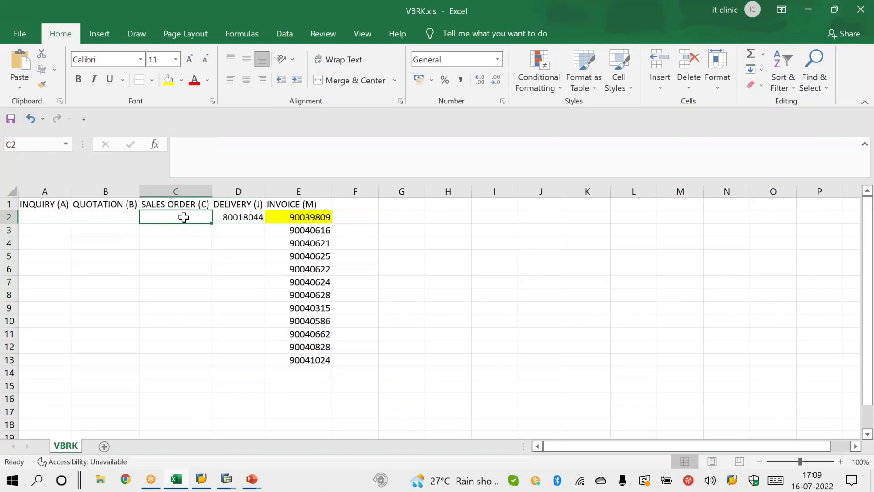
key(ctrl+v)
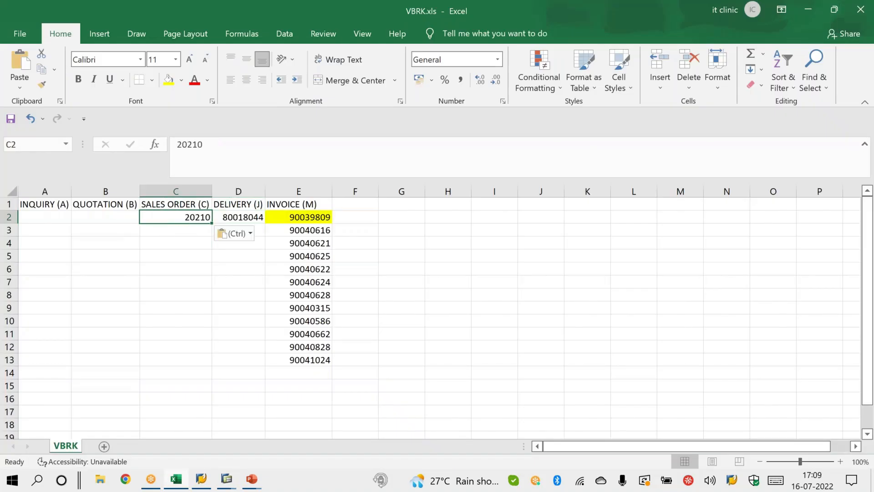
click(190, 201)
click(158, 191)
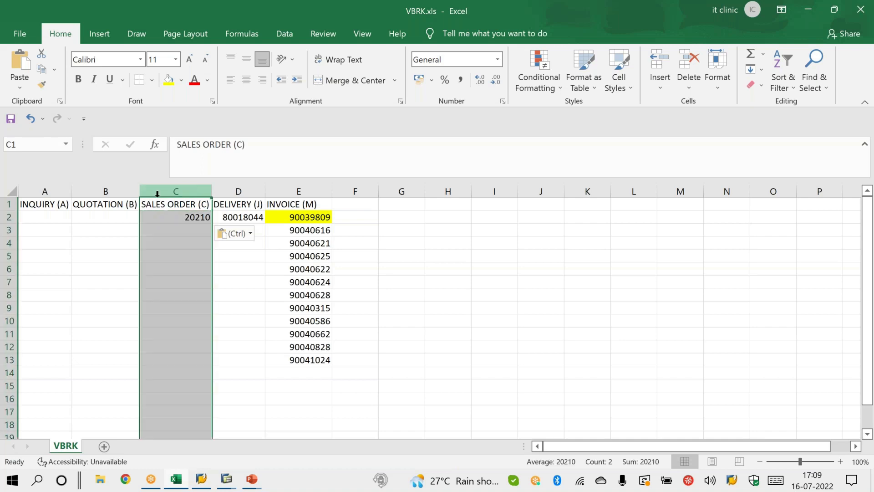
Step: Copy the sales order number in C2, select the empty QUOTATION cell B2, and return to SAP
click(191, 215)
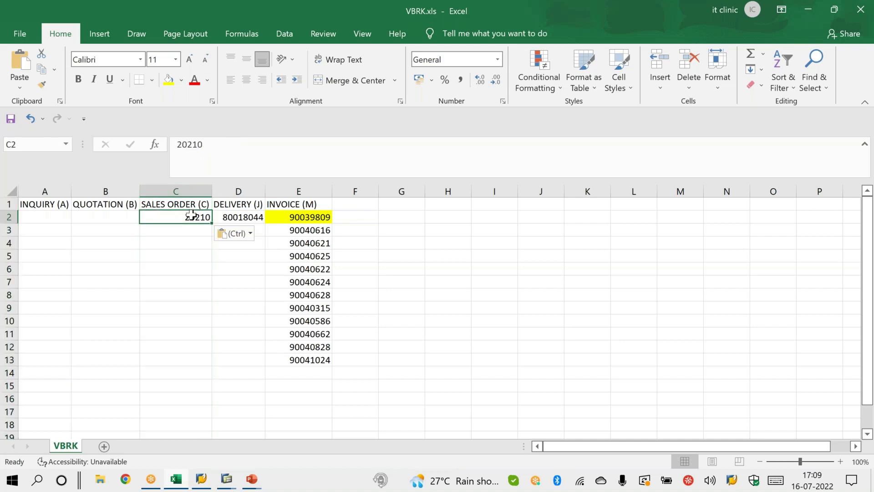
click(123, 213)
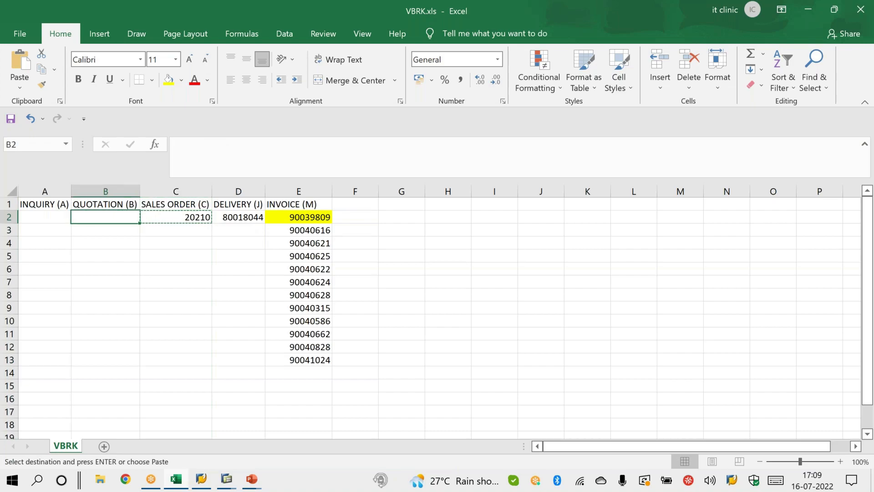
key(alt+Tab)
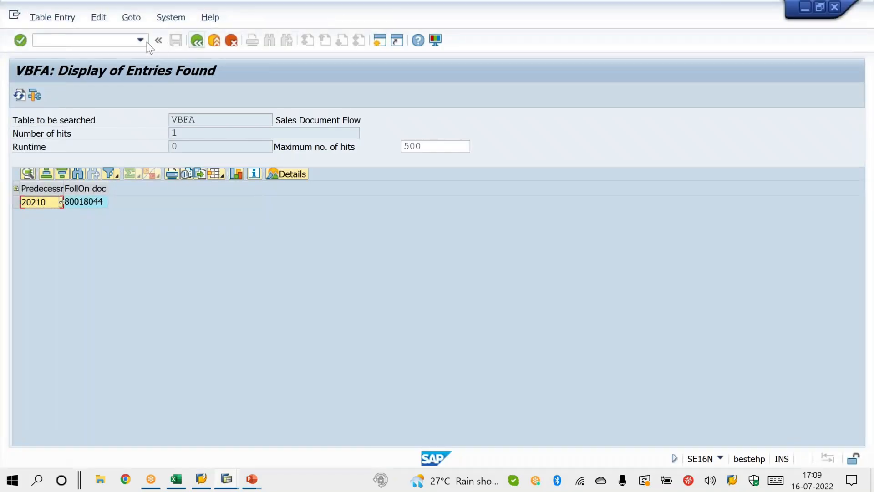
Step: Restart the VBFA table search, enter the sales order number as Follow-on doc., and output only the Preceding Doc. and Follow-on doc. fields
click(141, 40)
click(120, 53)
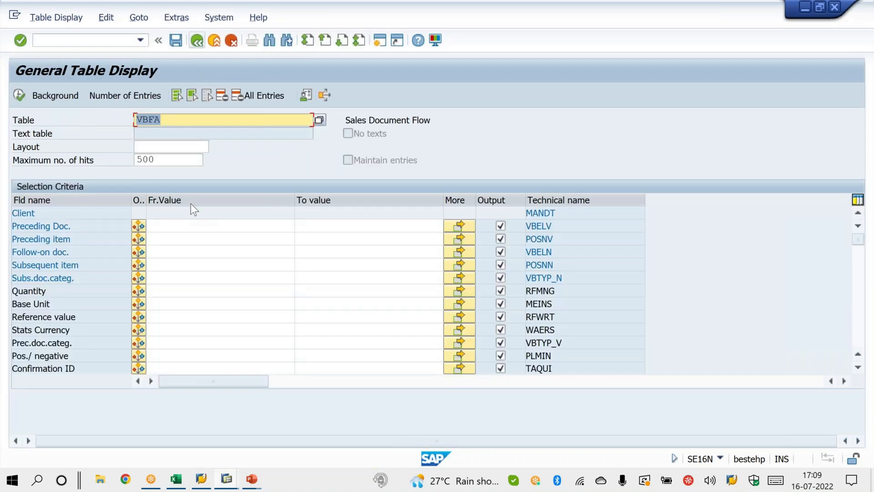
click(208, 97)
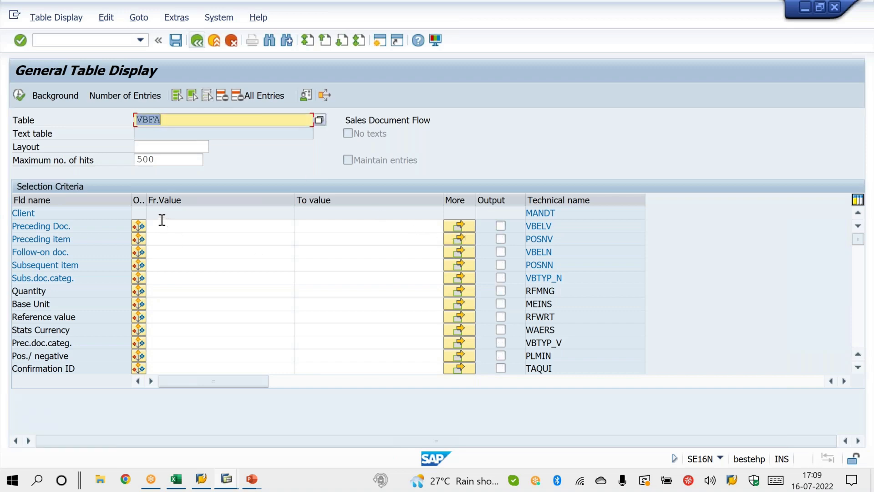
click(158, 251)
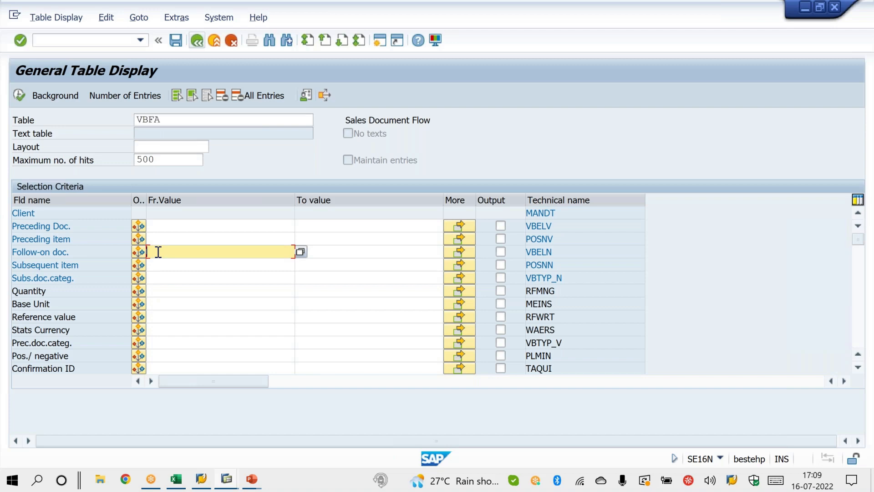
text(20210)
click(500, 252)
click(500, 228)
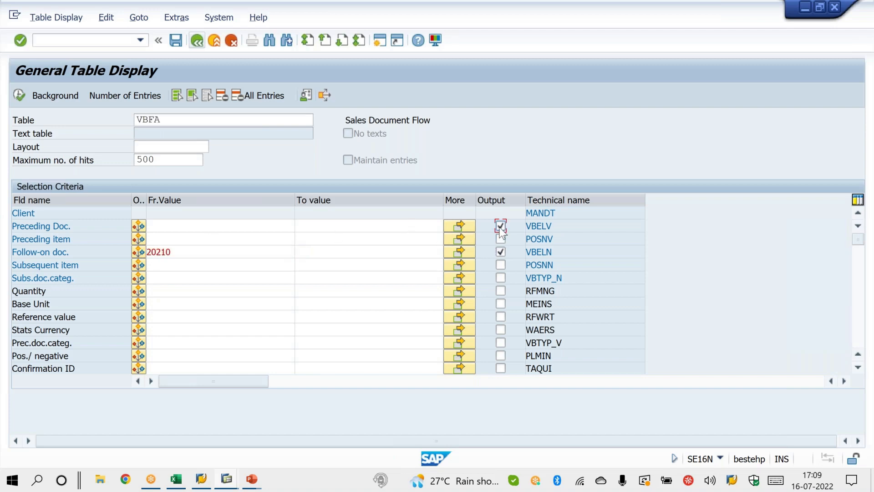
Step: Set Prec.doc.categ. to B and run the VBFA search for the sales order's preceding quotation
click(165, 343)
text(B)
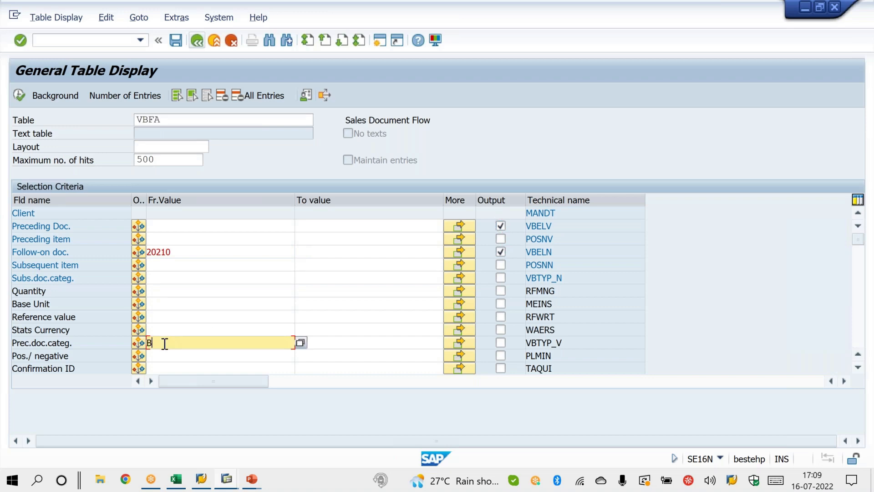
click(19, 95)
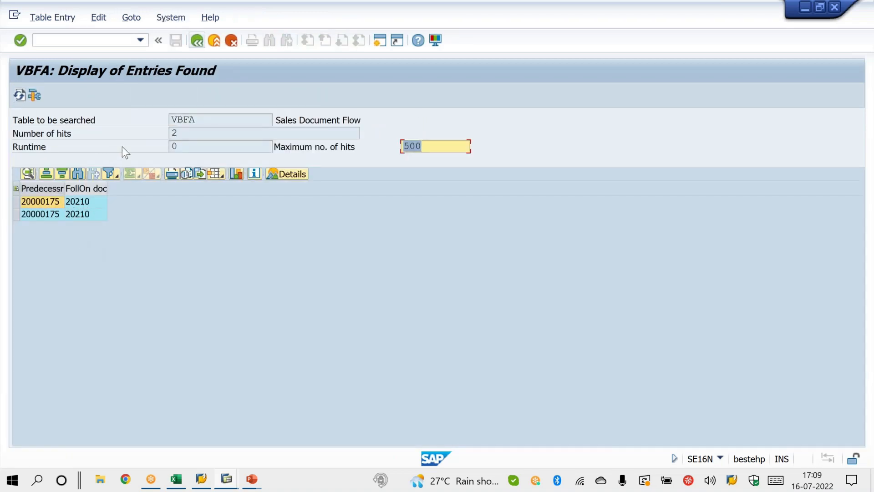
Step: Record the predecessor document number in QUOTATION cell B2 of VBRK.xls, copy that cell, and return to SAP
click(53, 202)
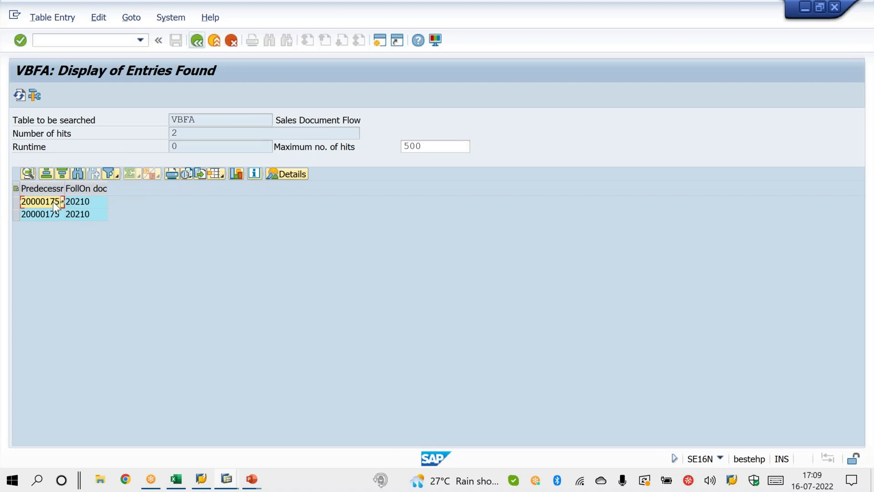
mouse_move(75, 209)
mouse_down()
mouse_move(45, 206)
mouse_move(78, 215)
mouse_up()
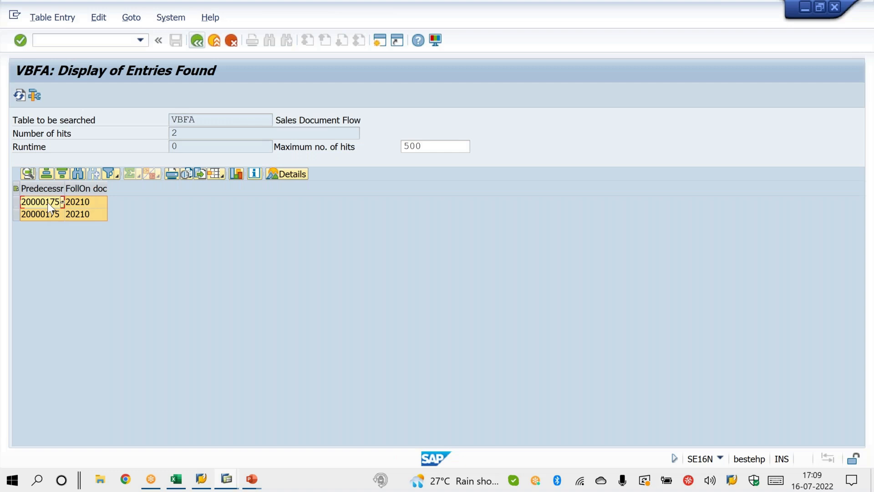
key(alt+Tab)
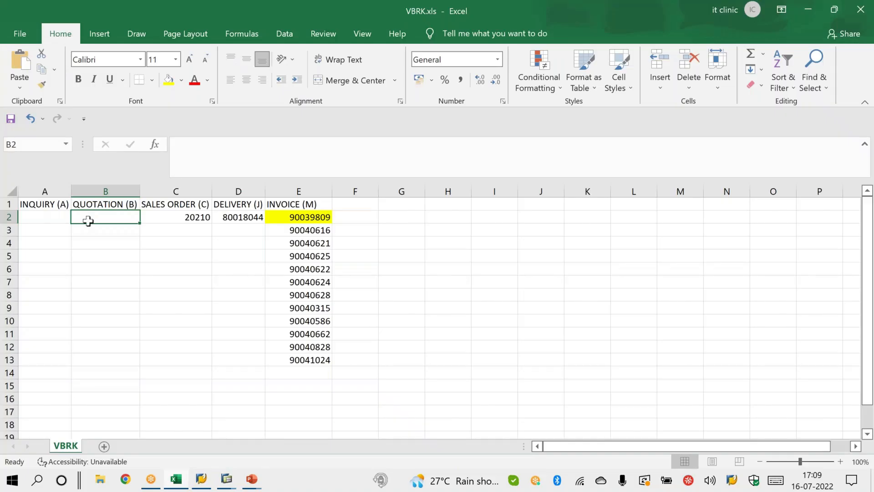
key(ctrl+v)
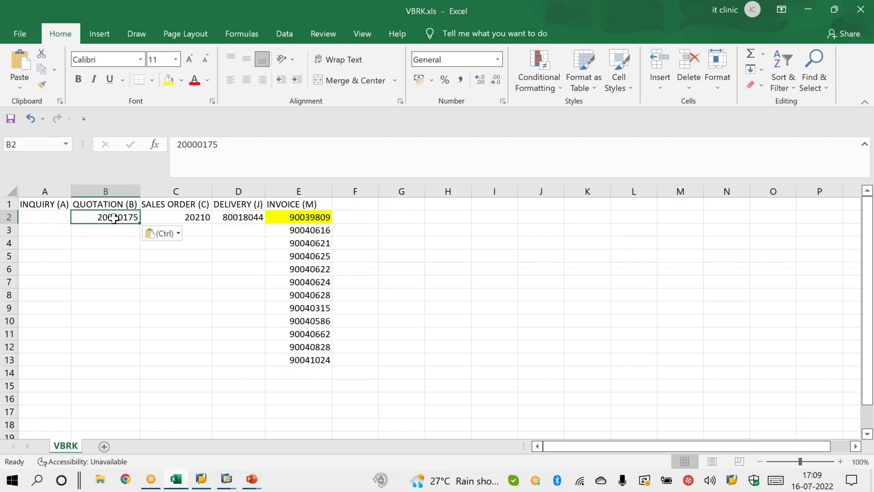
key(ctrl+c)
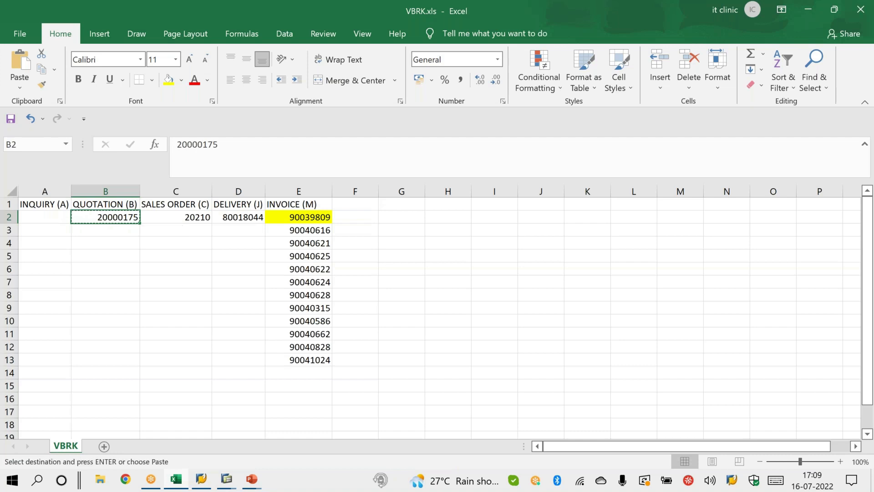
key(alt+Tab)
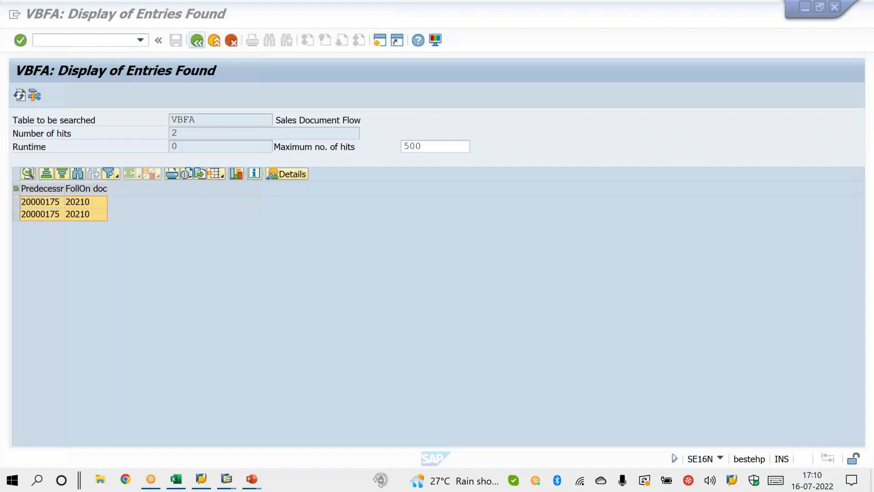
Step: Start a fresh VBFA selection with the copied quotation number as Follow-on doc., outputting only Preceding Doc. and Follow-on doc
click(197, 41)
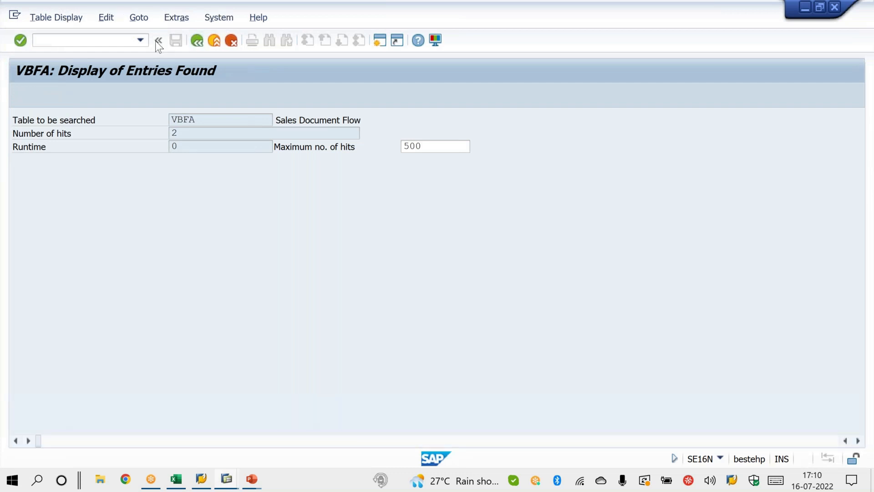
click(141, 40)
click(132, 53)
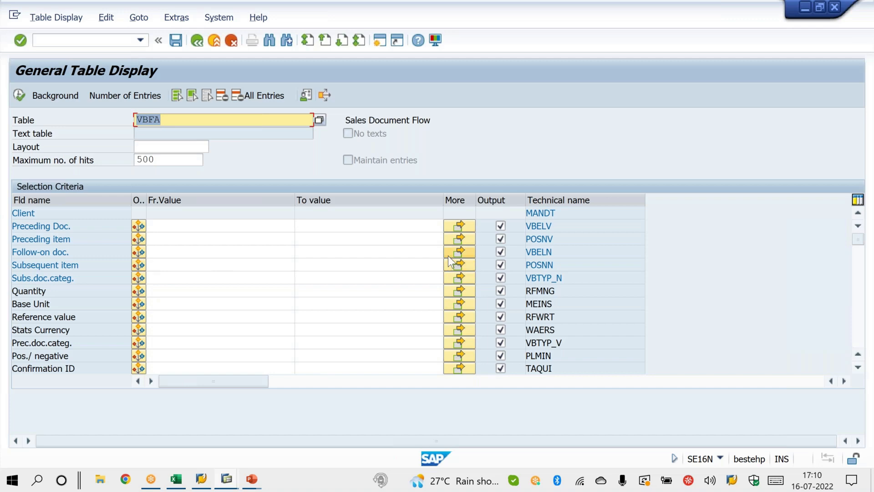
click(208, 95)
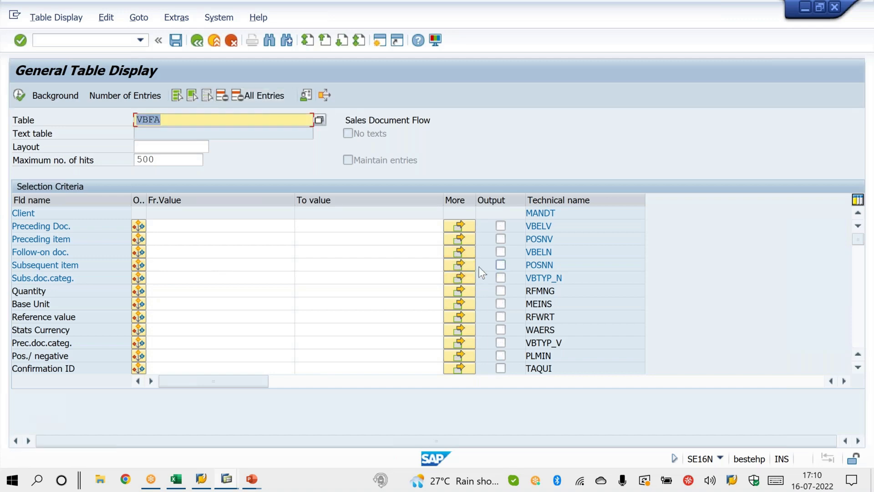
click(184, 253)
key(ctrl+v)
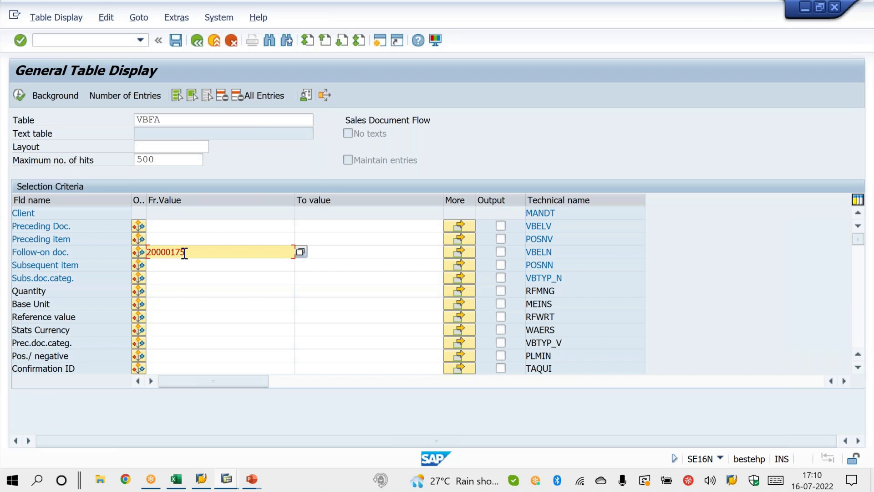
click(501, 252)
click(501, 226)
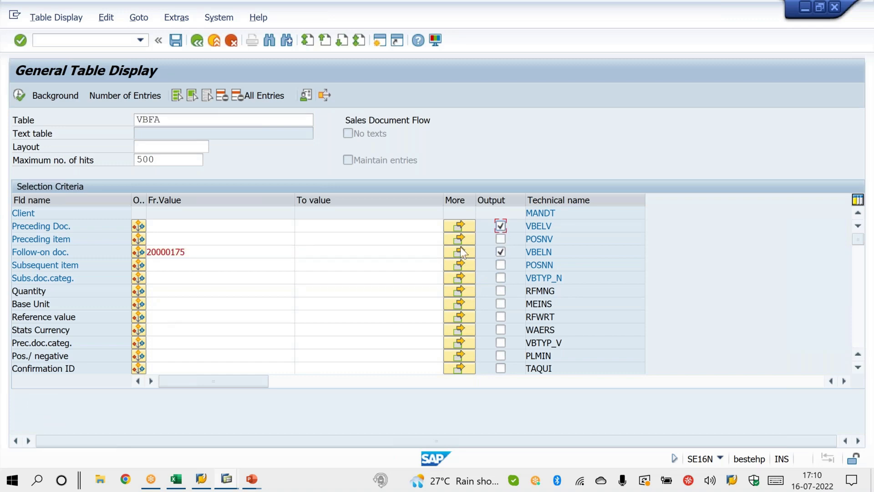
Step: Set Prec.doc.categ. to A and run the VBFA search for the quotation's preceding inquiry
click(198, 341)
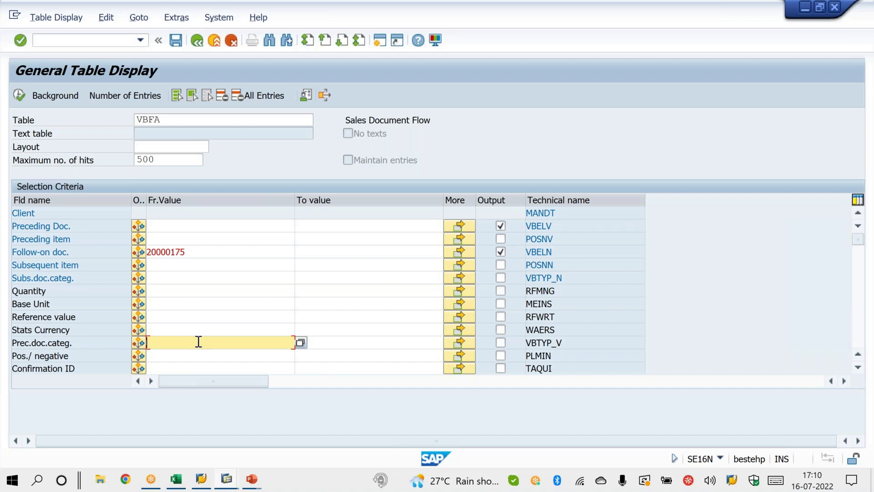
text(A)
click(20, 100)
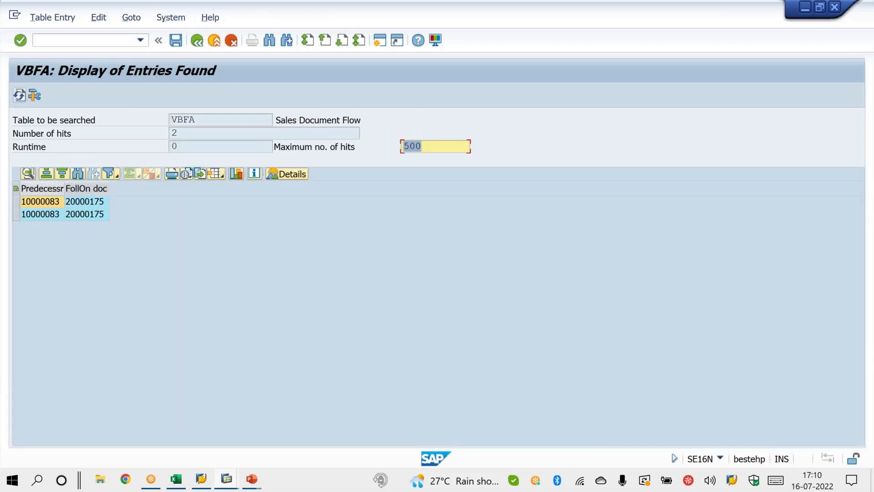
Step: Record the predecessor document number in INQUIRY cell A2 of VBRK.xls, and copy that cell
click(42, 205)
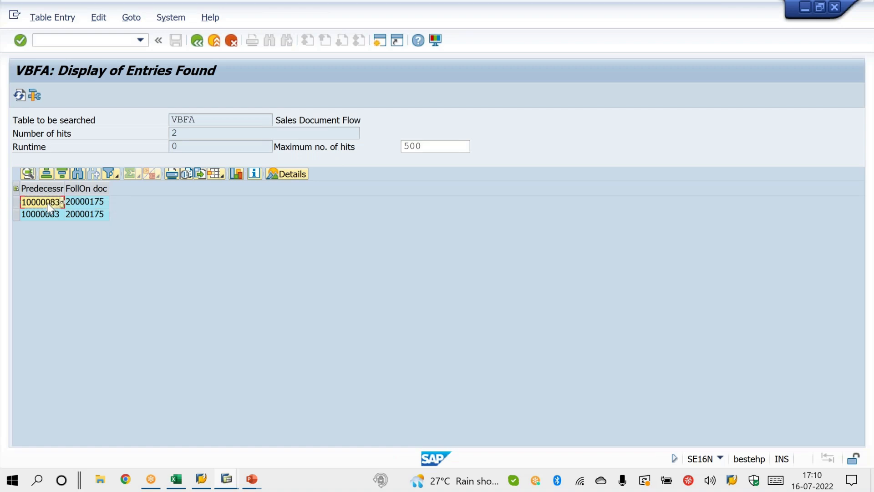
key(alt+Tab)
click(42, 218)
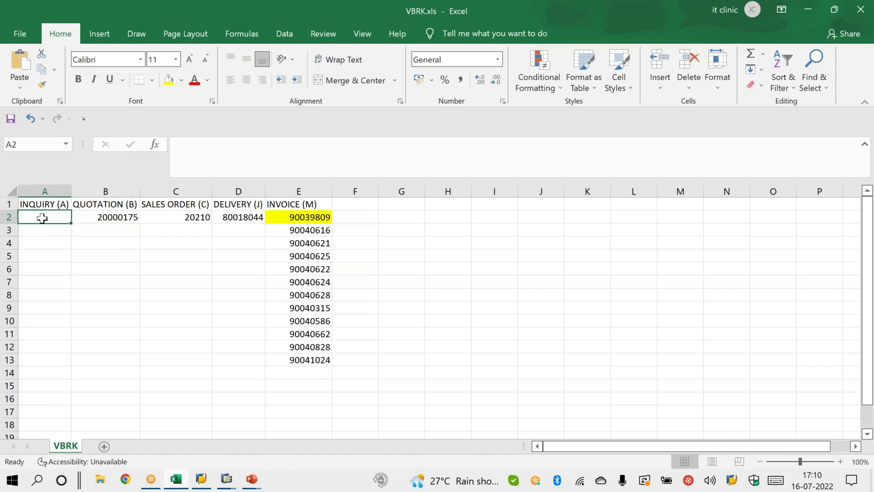
key(ctrl+v)
key(ctrl+c)
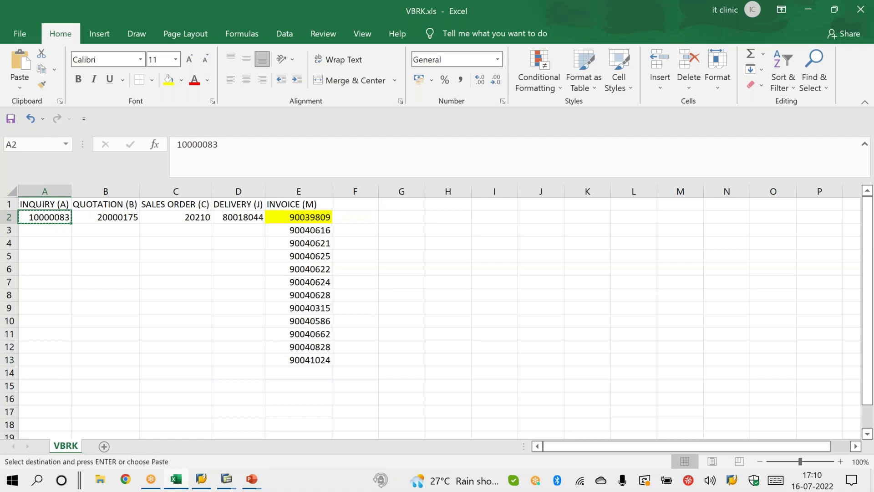
Step: Switch to SAP, open transaction VA12 for the copied inquiry number, and display its document flow
key(alt+Tab)
click(66, 44)
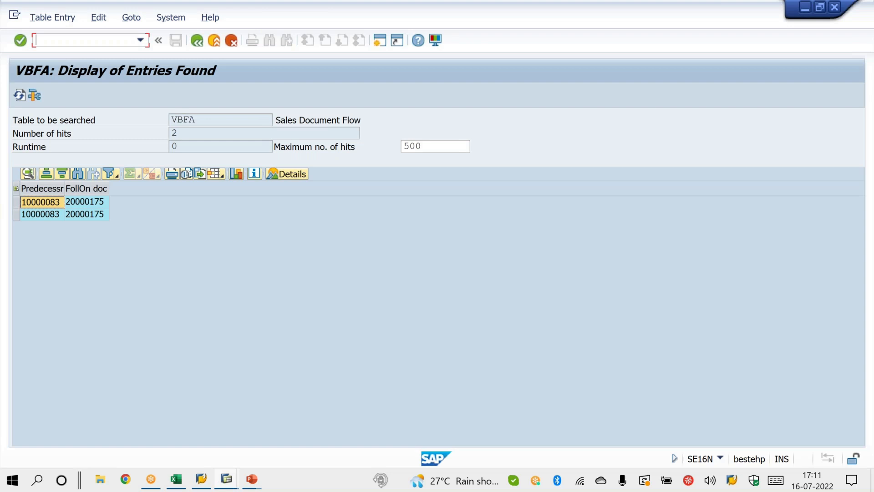
text(/NVA0)
key(BackSpace)
text(02)
key(Return)
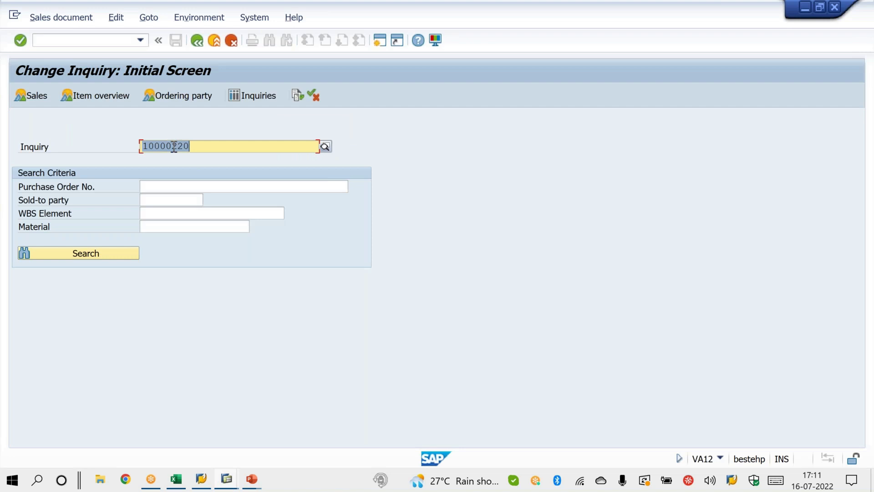
text(10000083)
click(299, 95)
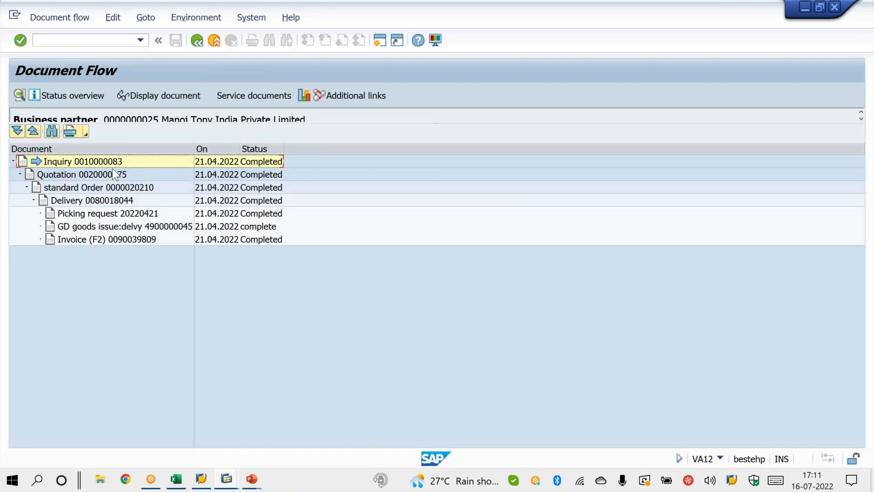
Step: Compare the quotation, sales order, delivery and invoice numbers in the SAP document flow with row 2 of VBRK.xls
key(alt+Tab)
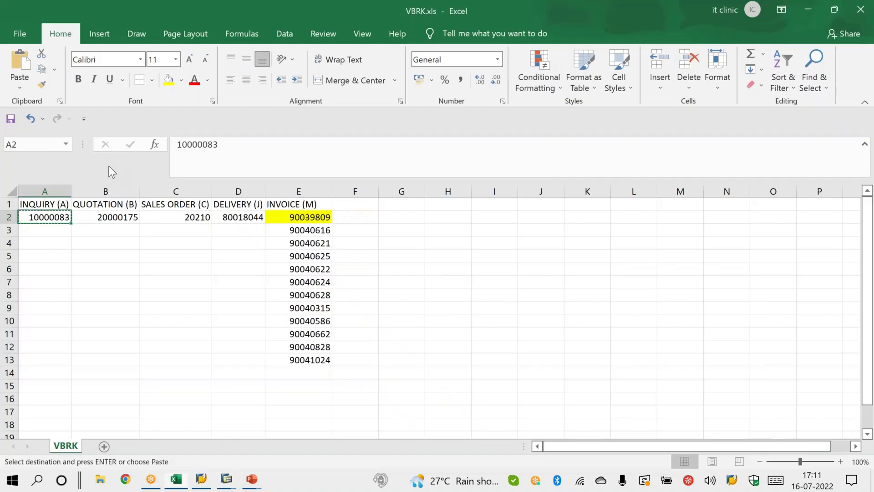
click(106, 218)
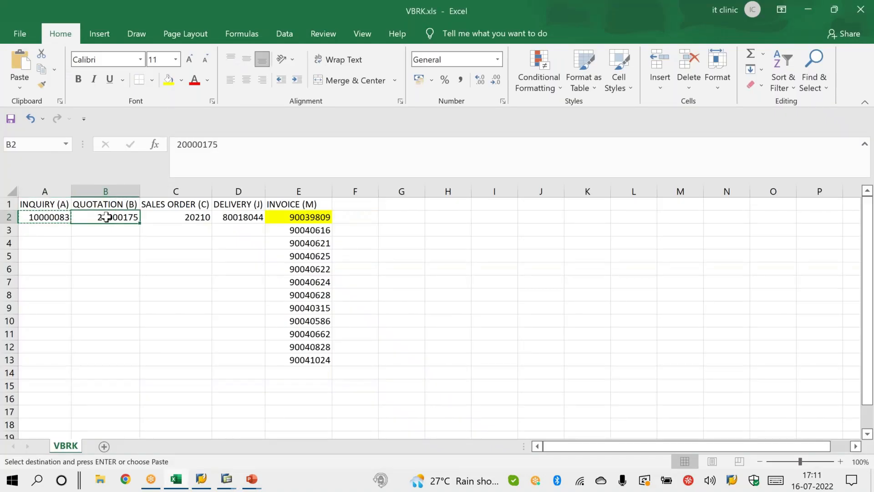
key(alt+Tab)
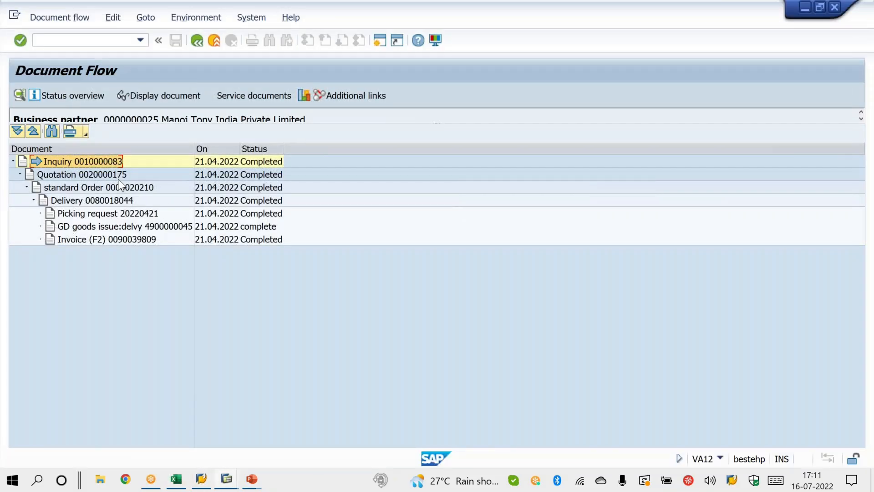
click(116, 176)
click(132, 190)
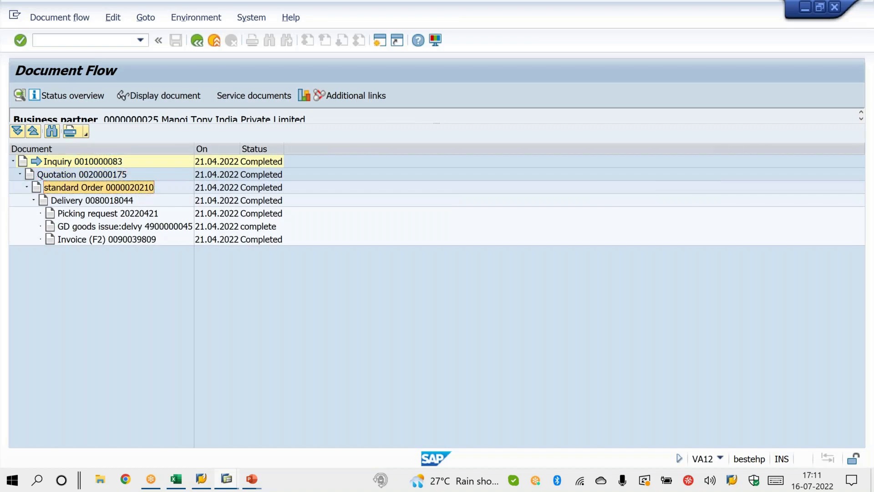
key(alt+Tab)
click(179, 217)
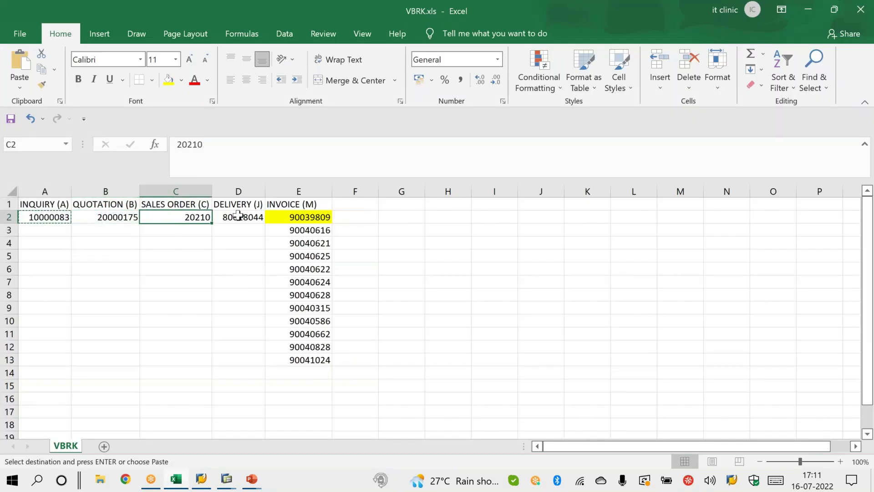
click(239, 217)
key(alt+Tab)
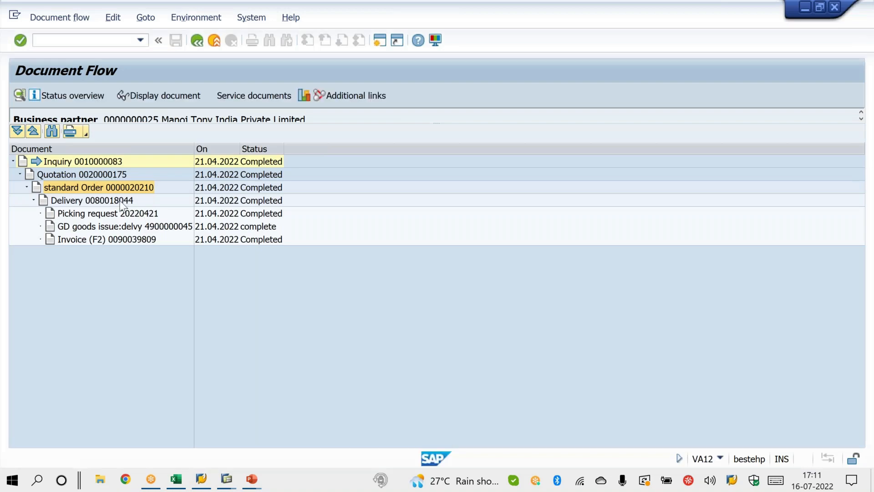
click(122, 203)
click(134, 242)
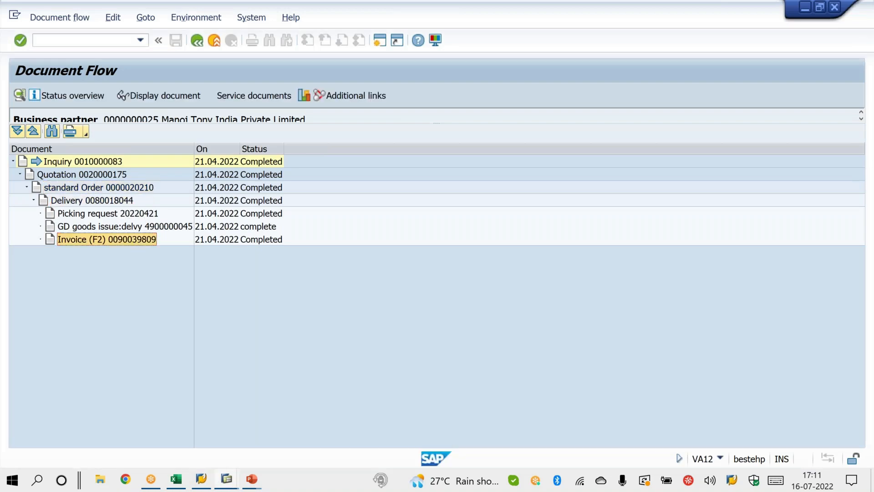
Step: Switch to Excel and copy all the invoice numbers in cells E2 to E13
key(alt+Tab)
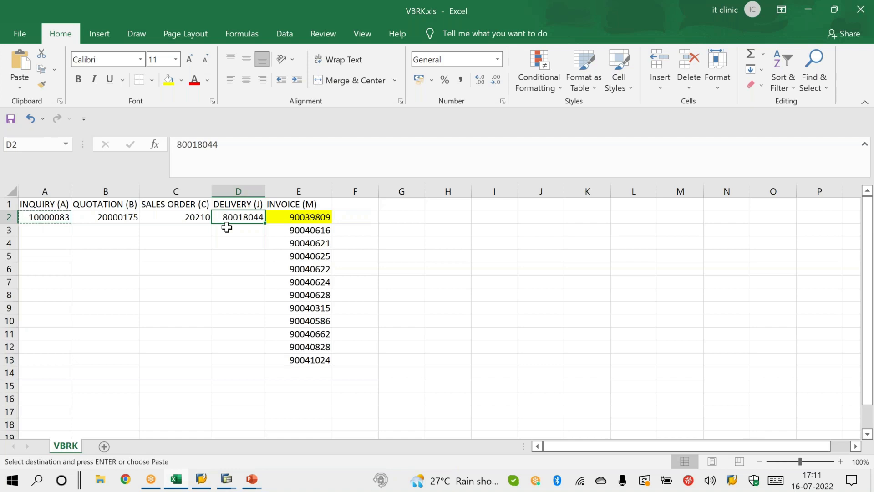
drag(287, 217, 325, 363)
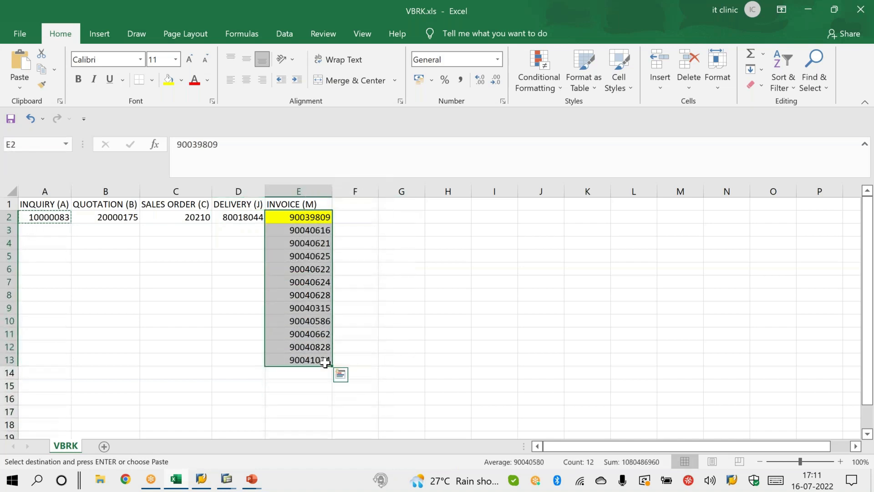
key(ctrl+c)
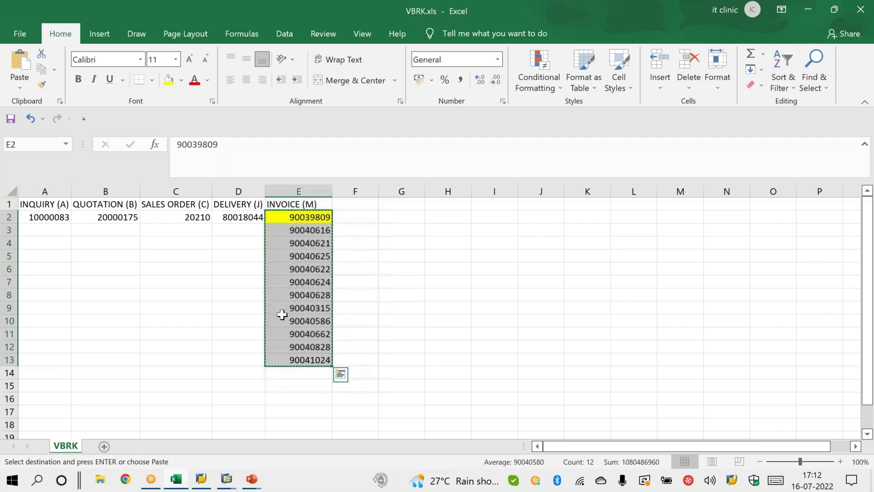
Step: Review the delivery, sales order, quotation and inquiry columns beside the invoice list in VBRK.xls
click(226, 190)
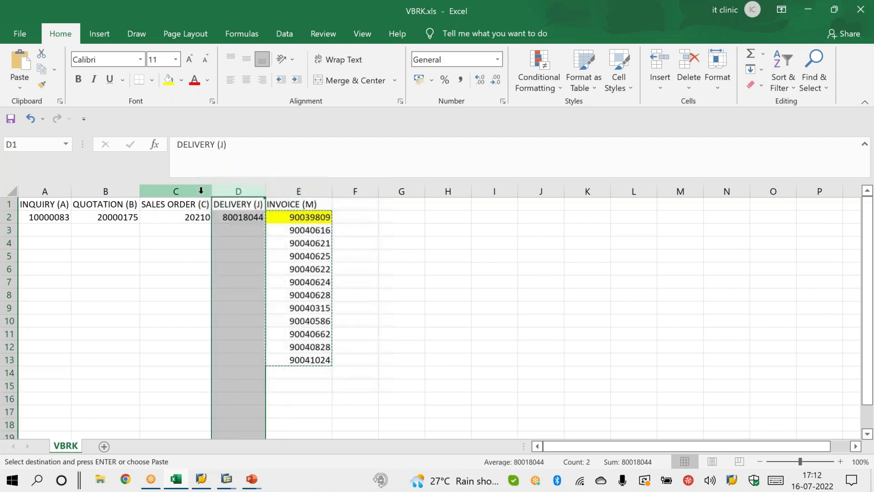
click(321, 201)
click(226, 190)
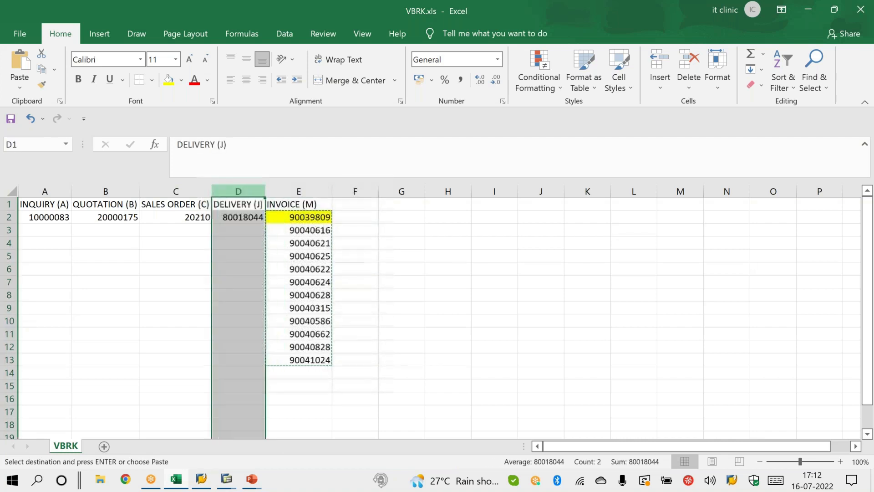
click(195, 188)
click(128, 191)
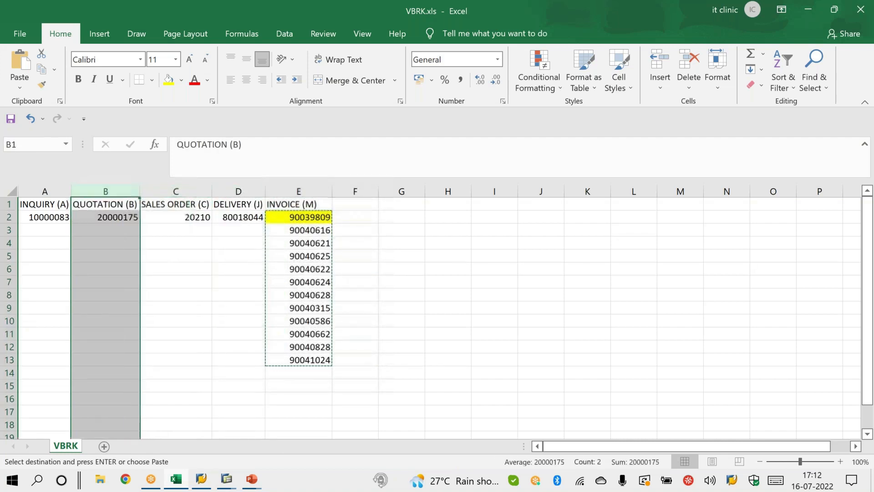
click(45, 191)
Step: Copy invoice cells E2 to E14, switch to SAP and start transaction SE16N for table VBFA
drag(290, 217, 286, 372)
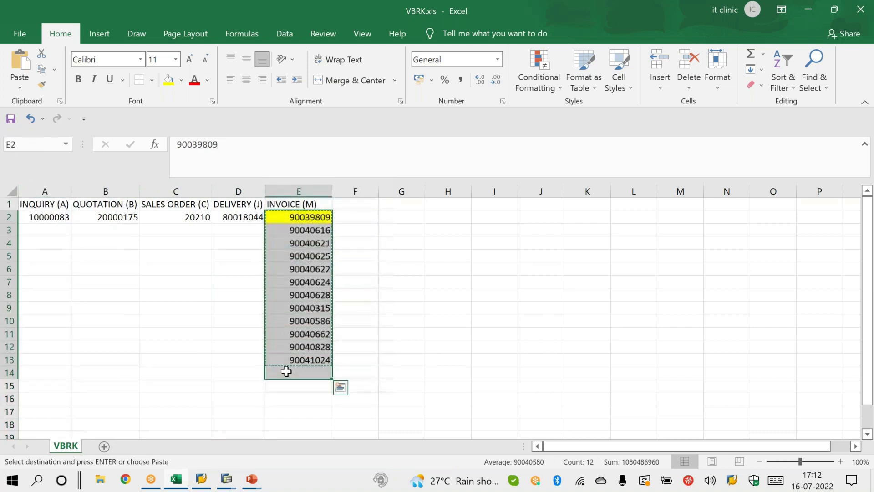
key(alt+Tab)
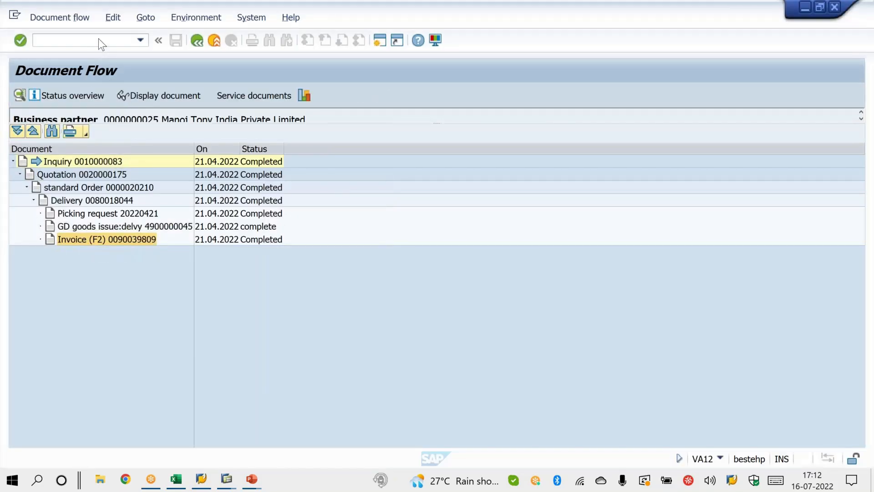
click(98, 40)
text(/NSE16)
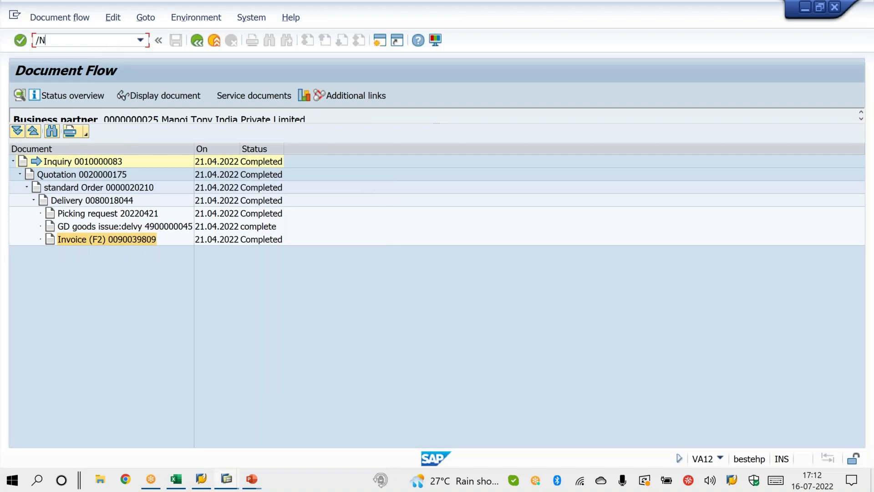
text(N)
key(Return)
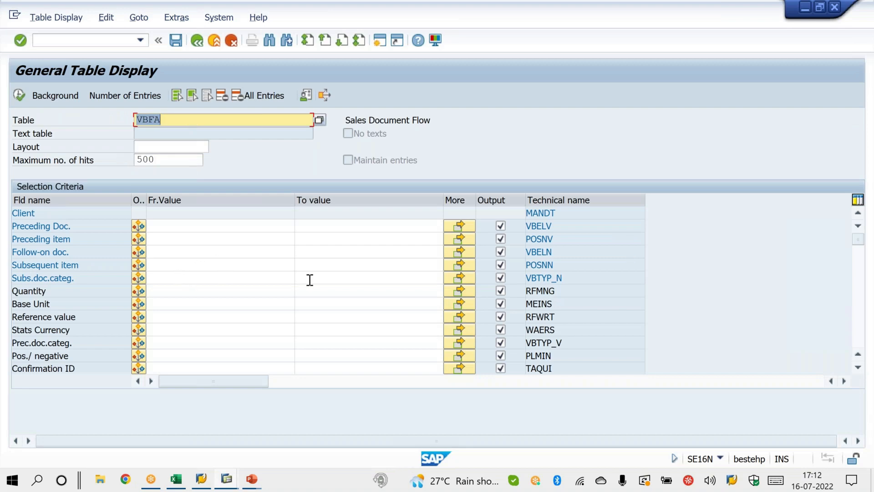
Step: Limit the VBFA output to Follow-on doc. and load the copied invoice numbers as its multiple selection
click(208, 97)
click(501, 252)
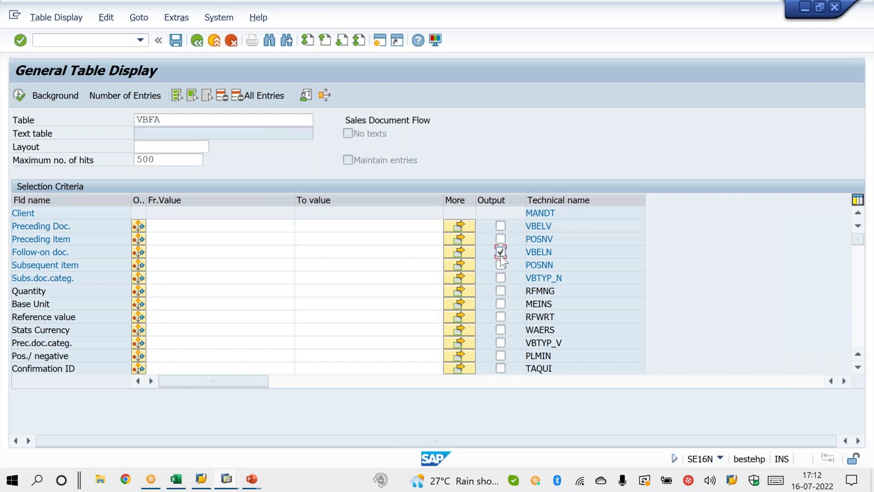
click(469, 254)
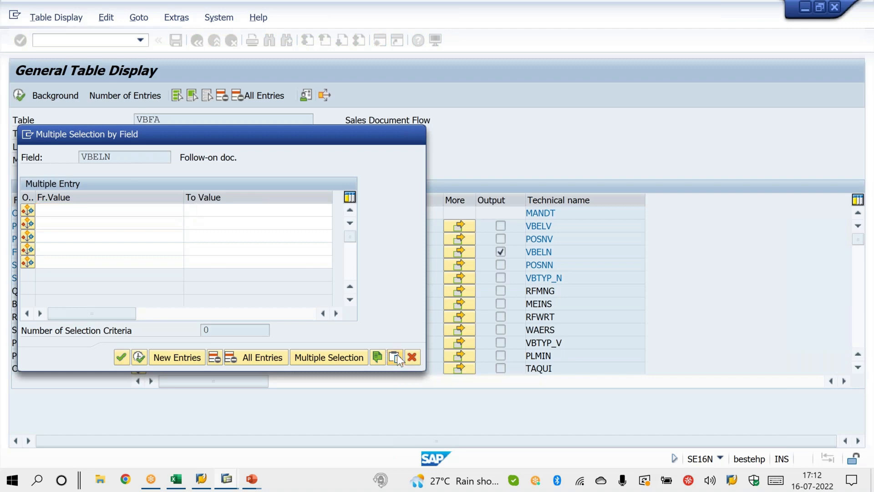
click(395, 357)
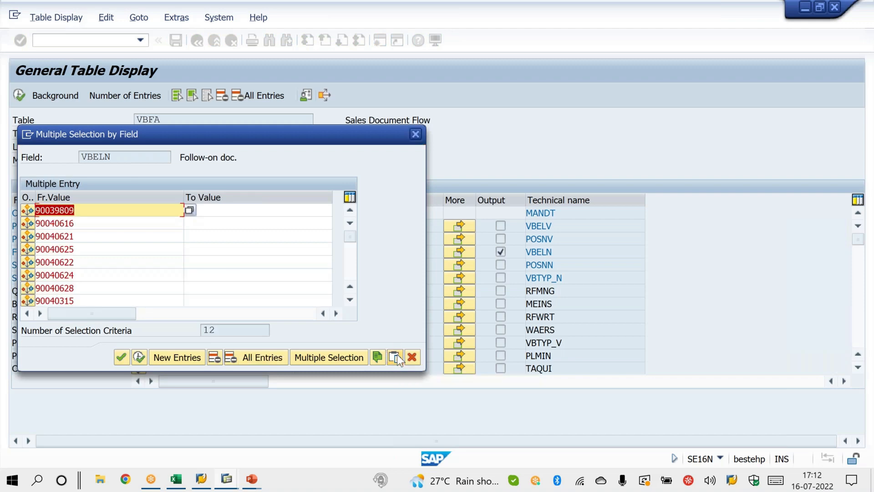
click(176, 478)
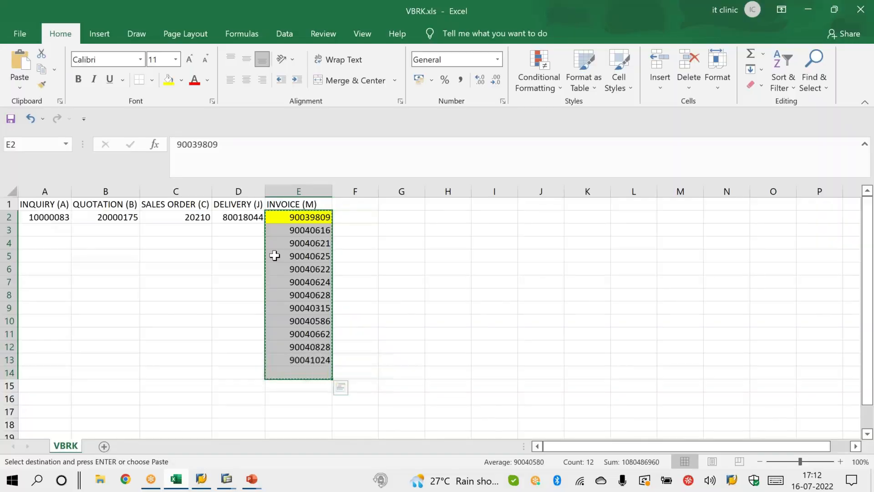
click(227, 478)
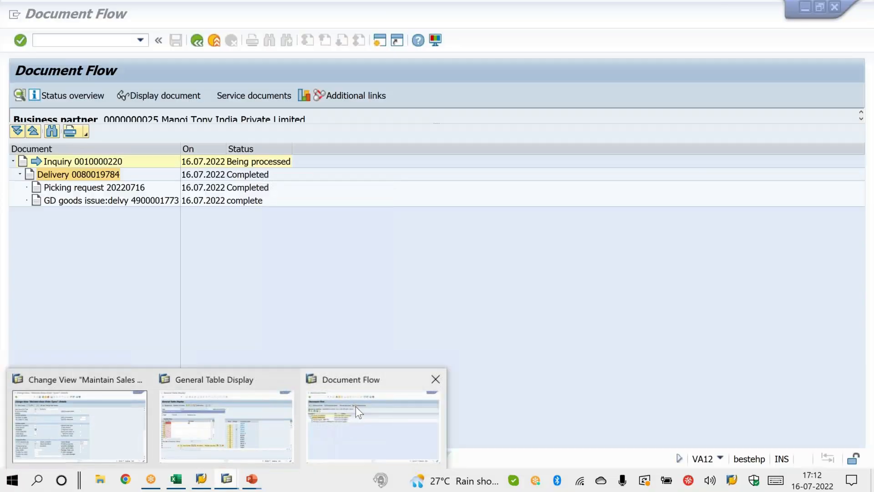
click(356, 406)
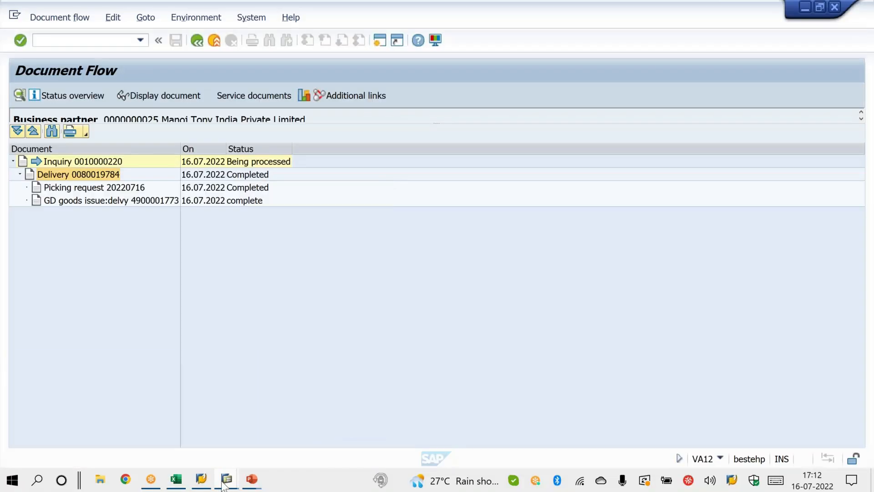
click(227, 482)
click(234, 424)
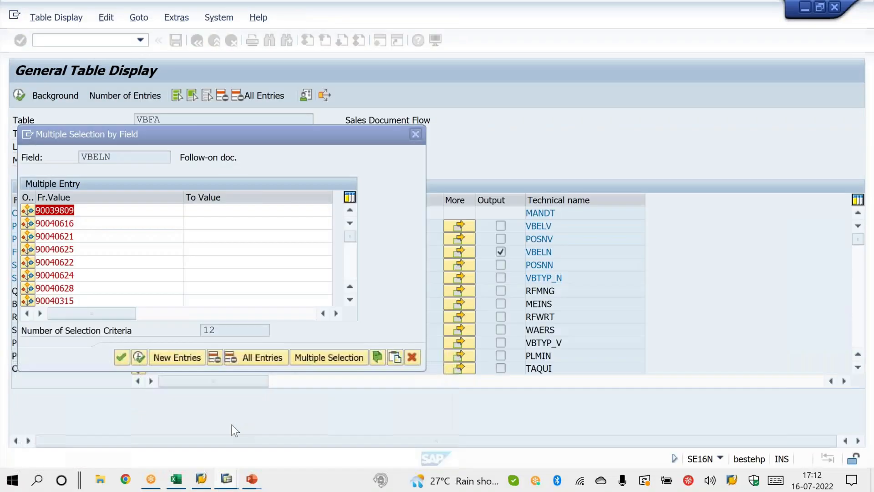
click(139, 358)
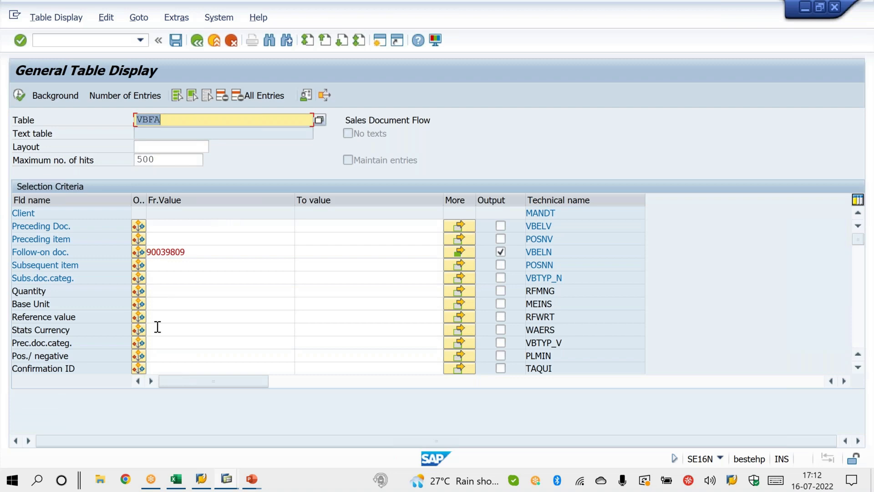
Step: Set the preceding document category to J and the preceding item to 10, and run the VBFA search
click(157, 341)
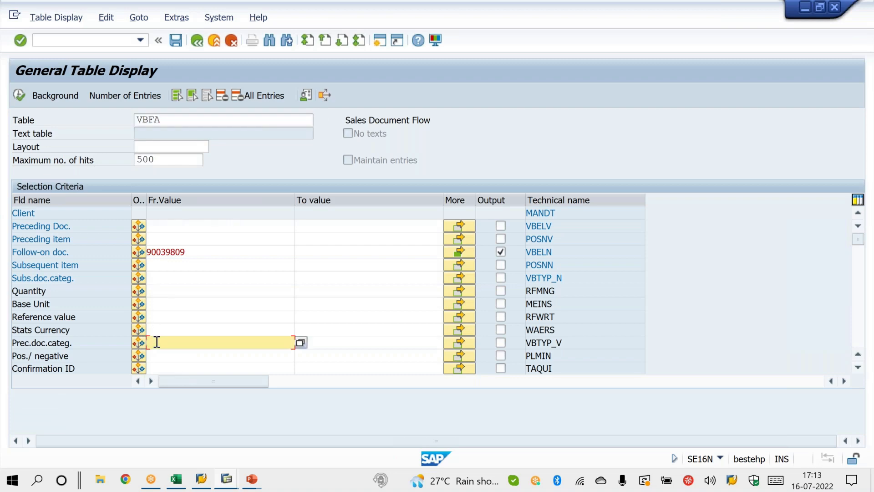
text(J)
click(154, 237)
text(10)
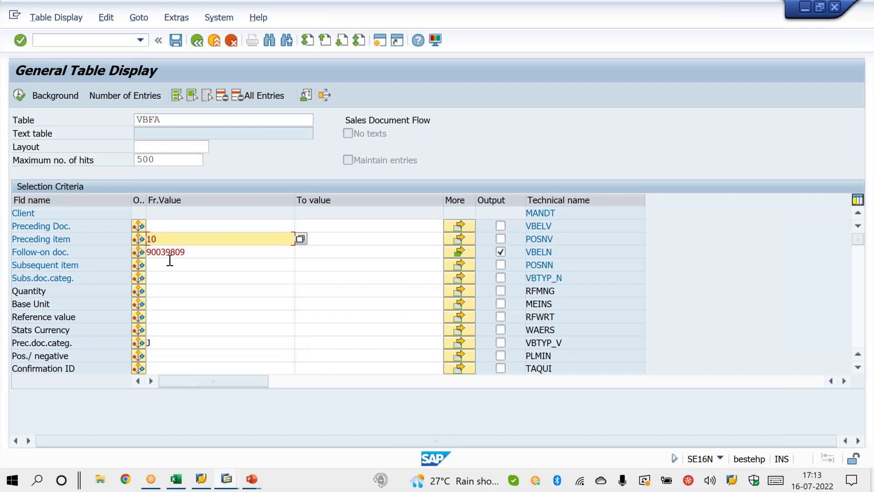
drag(169, 237, 120, 231)
click(21, 95)
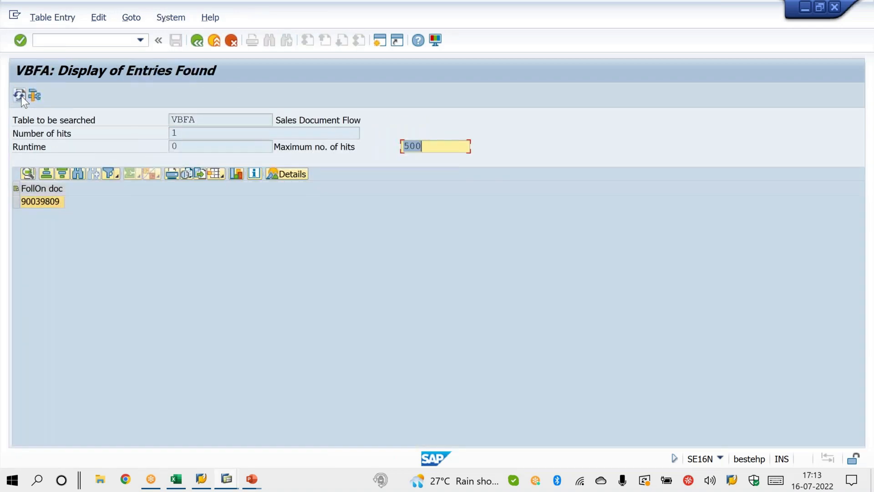
Step: Return to the selection criteria, remove the preceding item value, and rerun the VBFA search
click(201, 42)
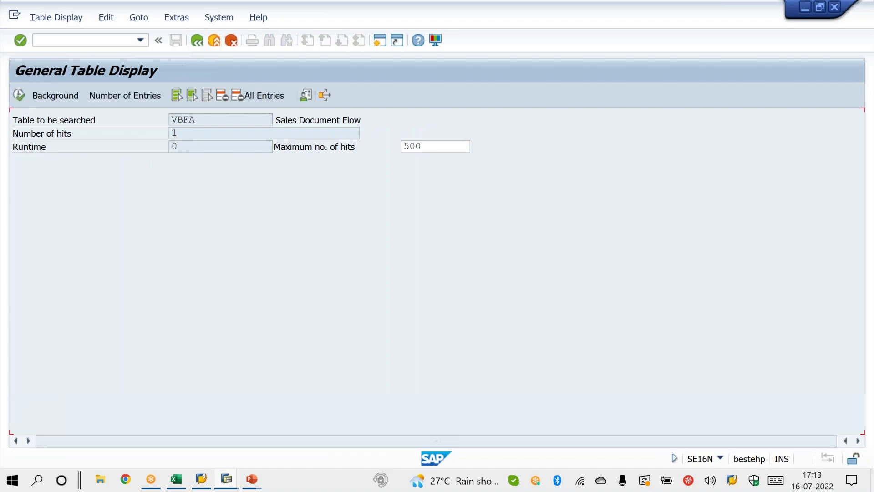
double_click(168, 239)
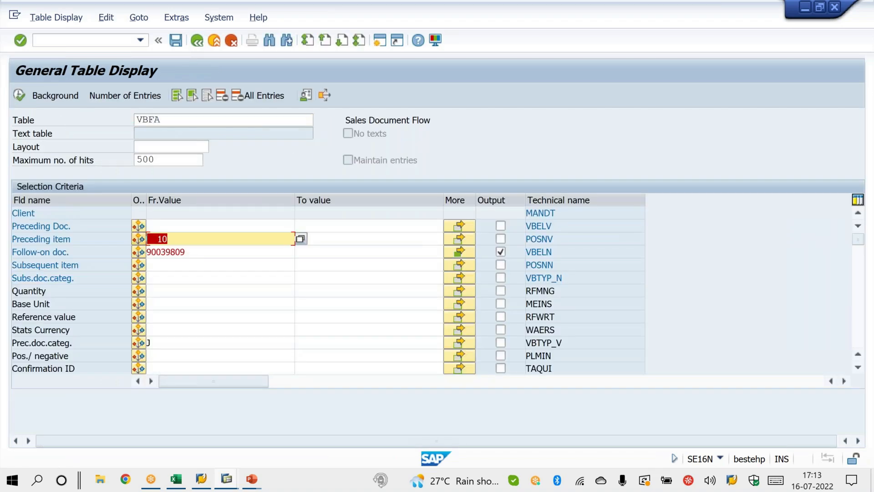
key(Delete)
click(22, 94)
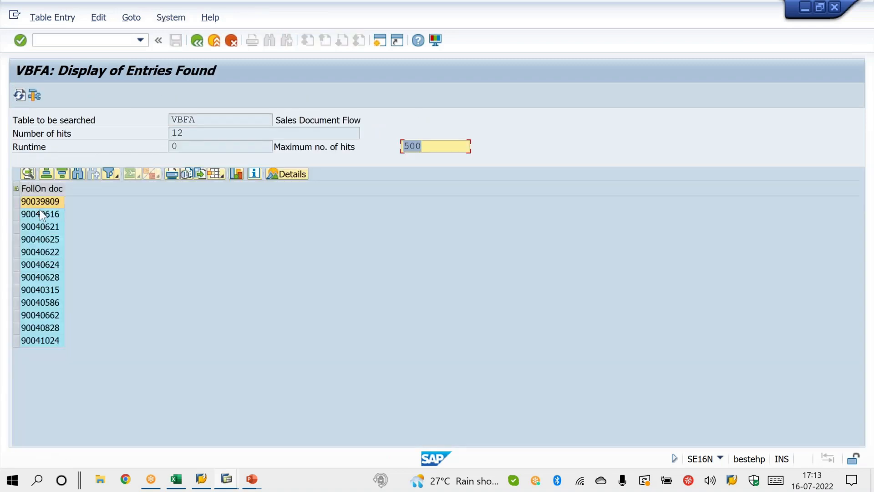
Step: Copy the follow-on document numbers from the results into DELIVERY cells D2 to D13 of VBRK.xls
drag(43, 204, 42, 279)
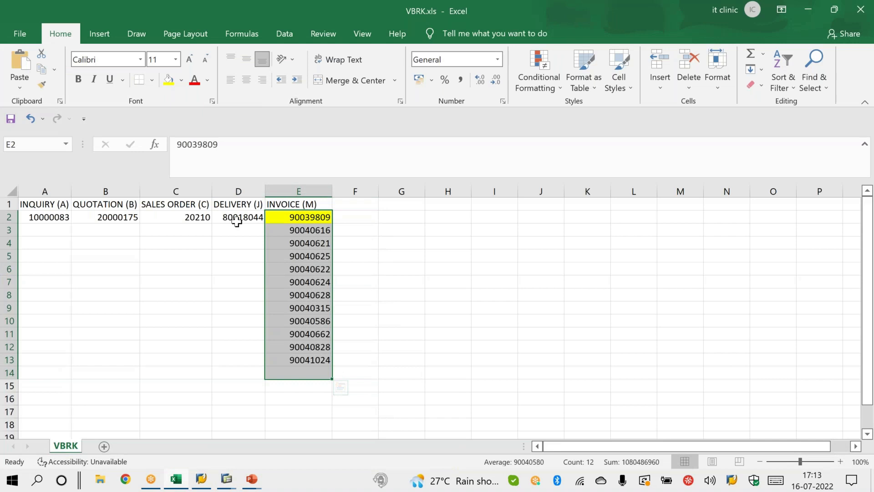
click(234, 218)
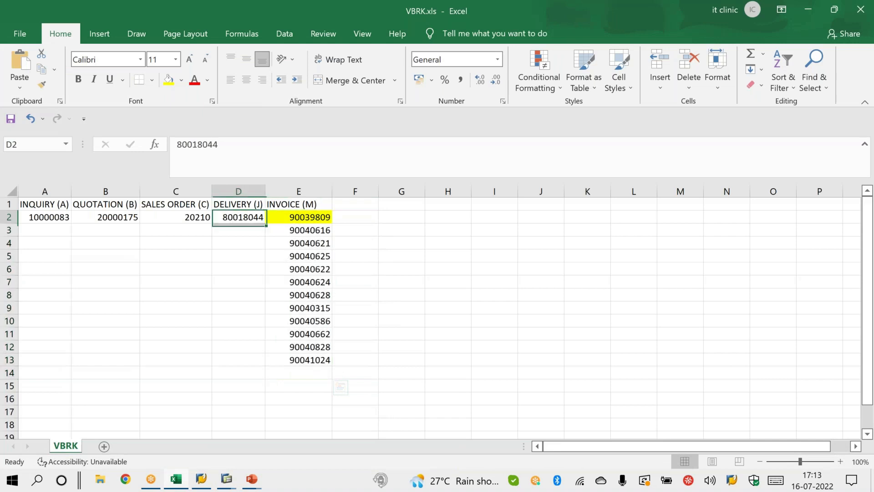
key(ctrl+v)
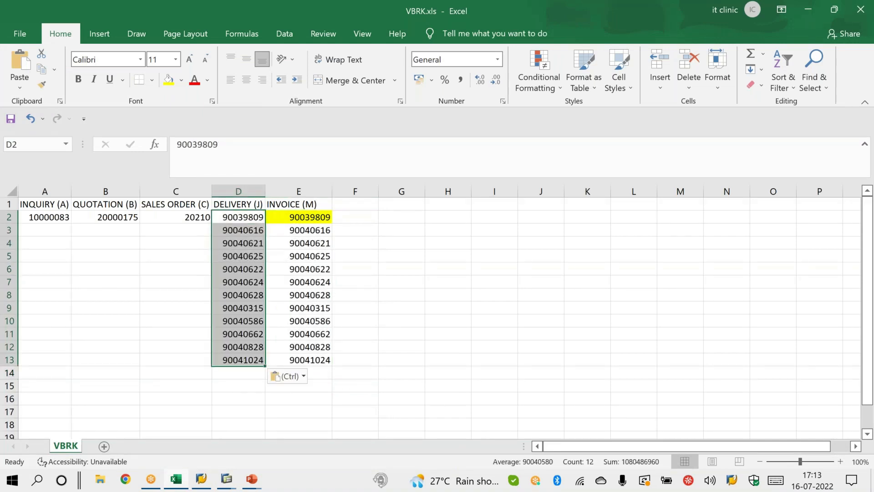
click(419, 306)
Step: Switch to SAP, add Preceding Doc. to the VBFA output fields and rerun the search
key(alt+Tab)
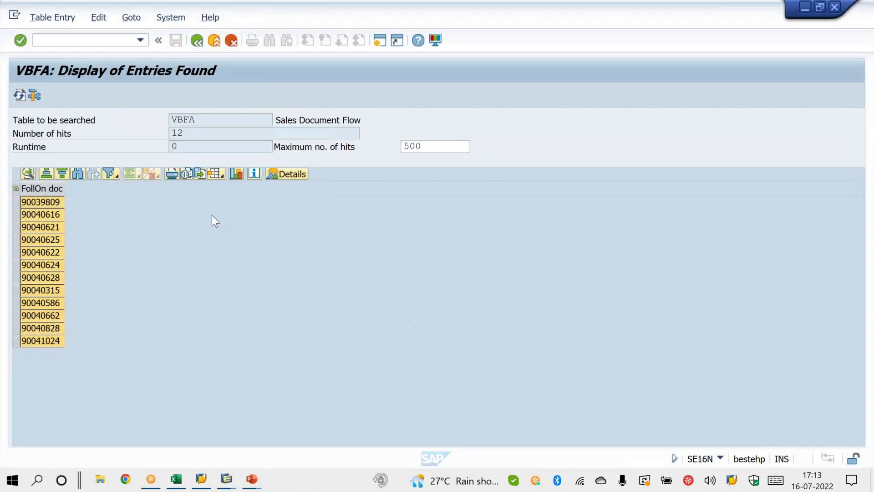
click(197, 41)
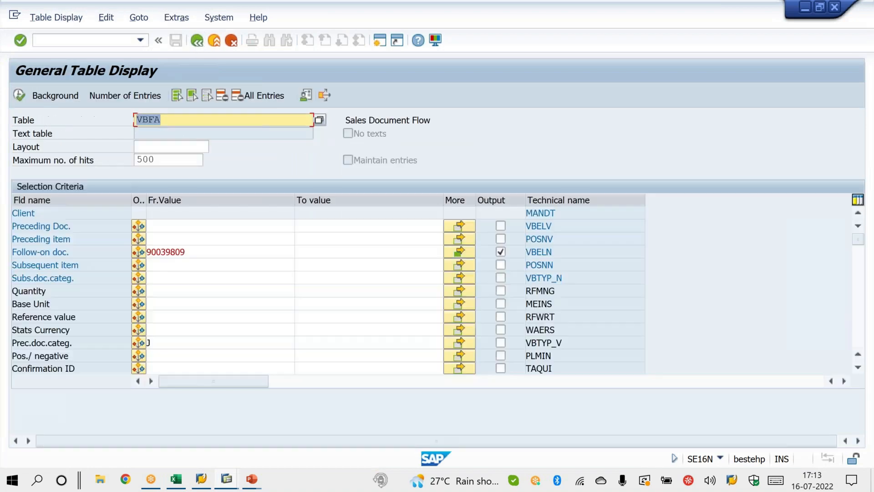
click(501, 226)
click(20, 94)
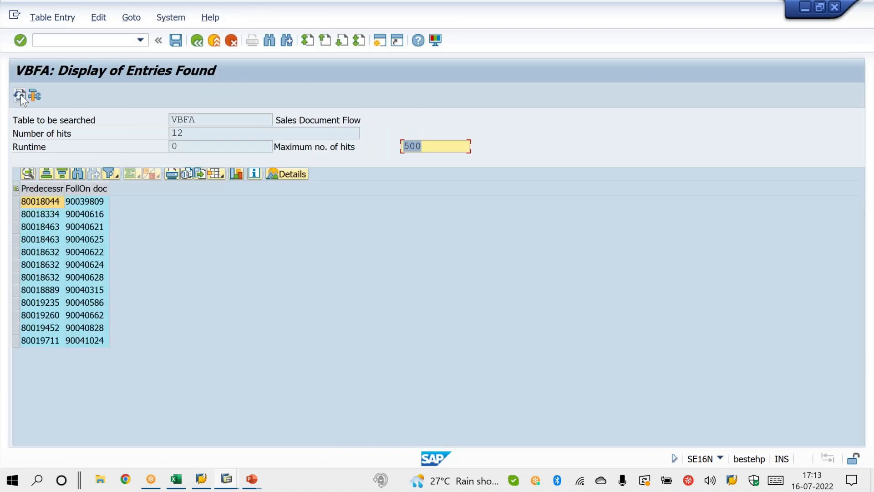
Step: Copy all the predecessor numbers from the results into DELIVERY cells D2 to D13 of VBRK.xls
drag(57, 200, 50, 327)
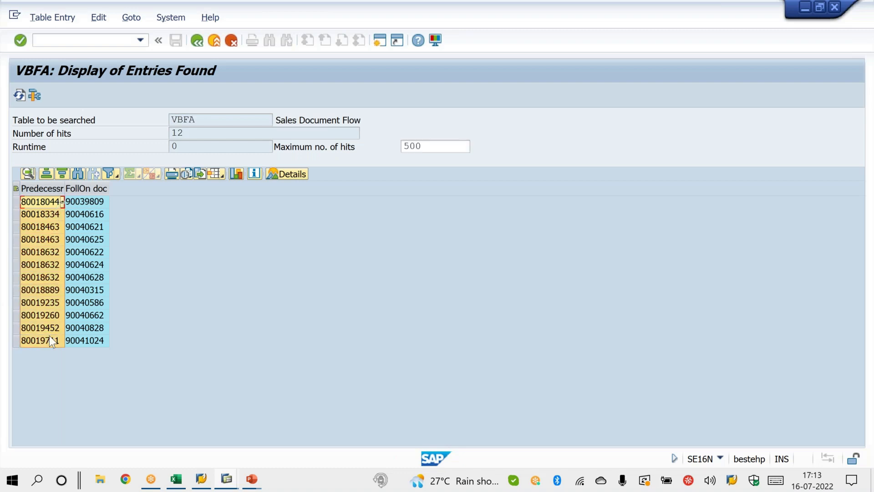
key(alt+Tab)
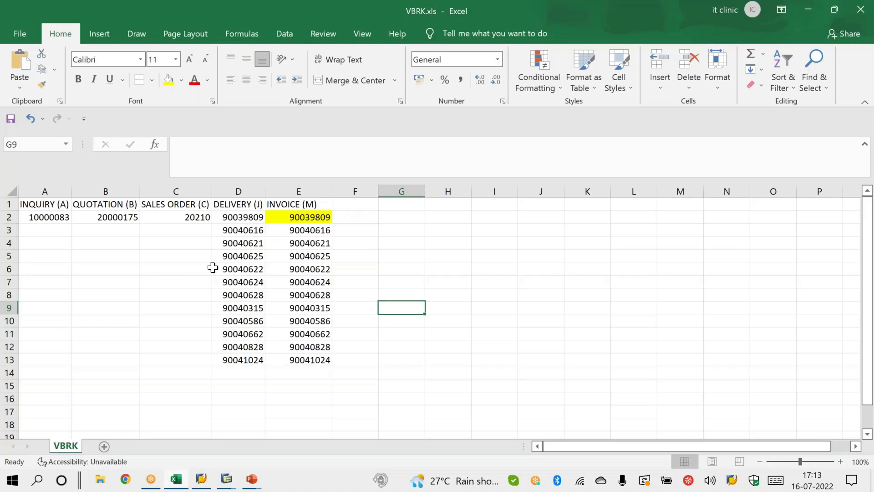
click(246, 217)
key(ctrl+v)
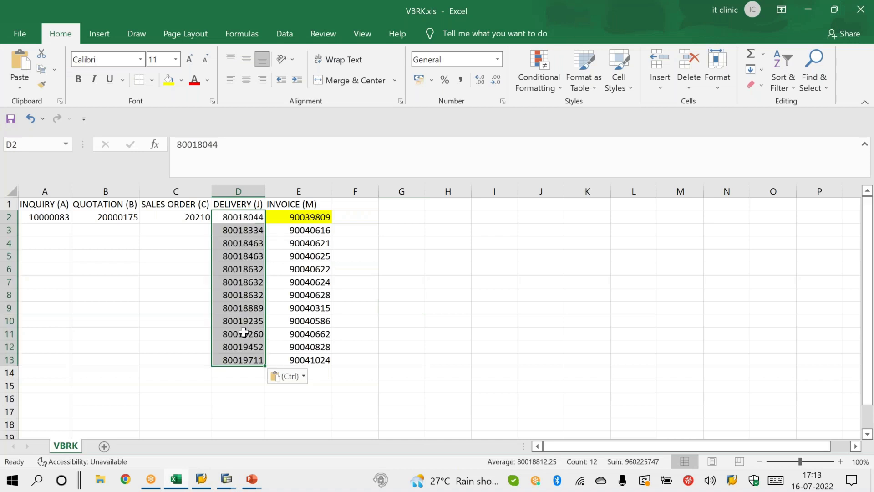
click(174, 347)
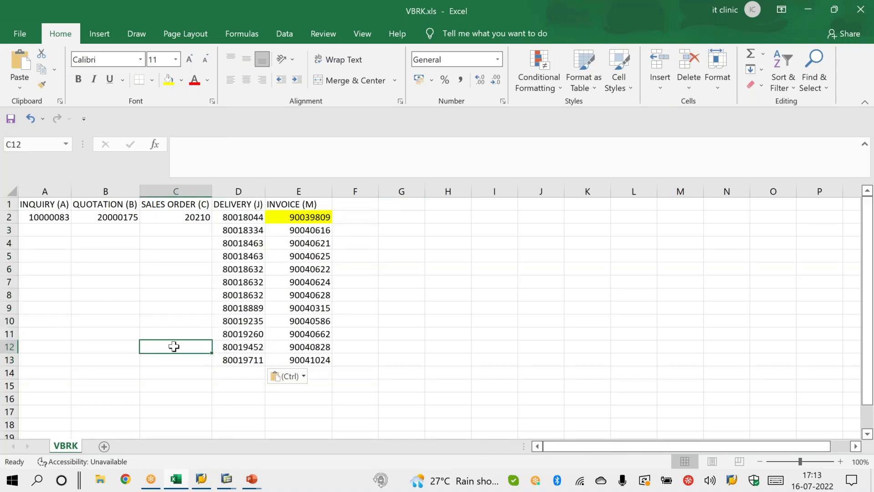
Step: Copy the delivery numbers in D2 to D13, switch to SAP and restart SE16N for table VBFA
drag(249, 217, 246, 360)
key(ctrl+c)
key(alt+Tab)
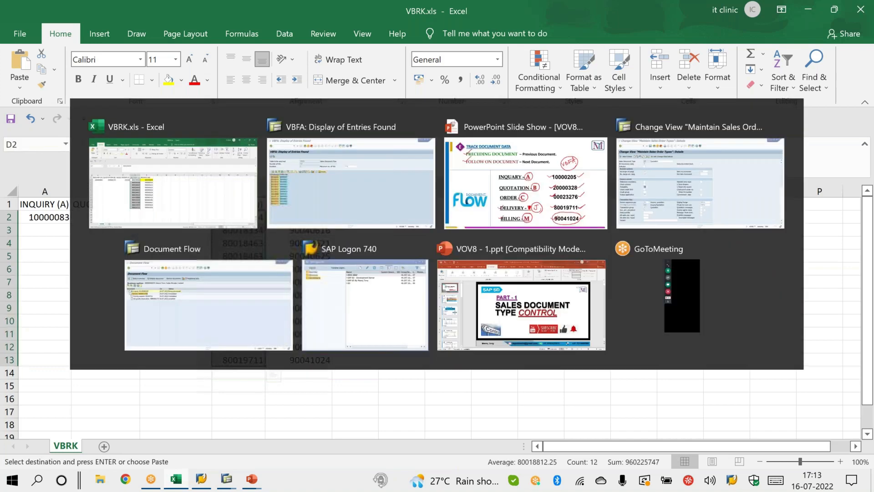
click(116, 42)
text(/NSE)
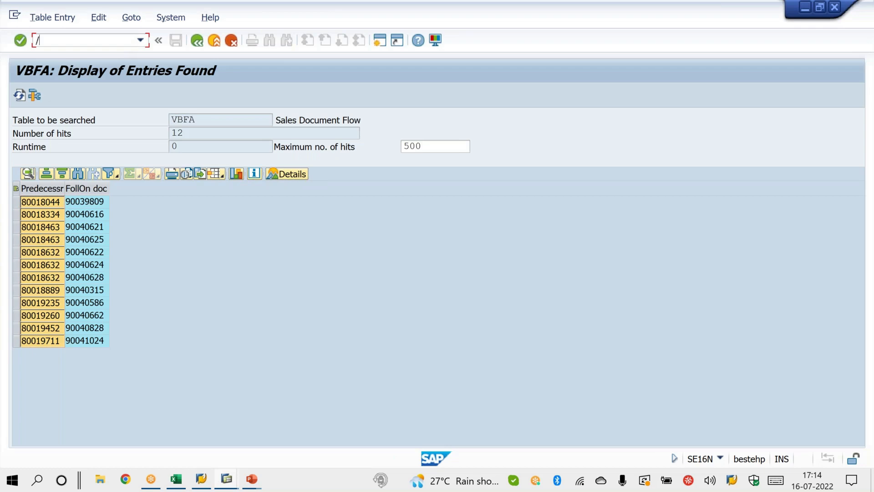
text(16N)
key(Return)
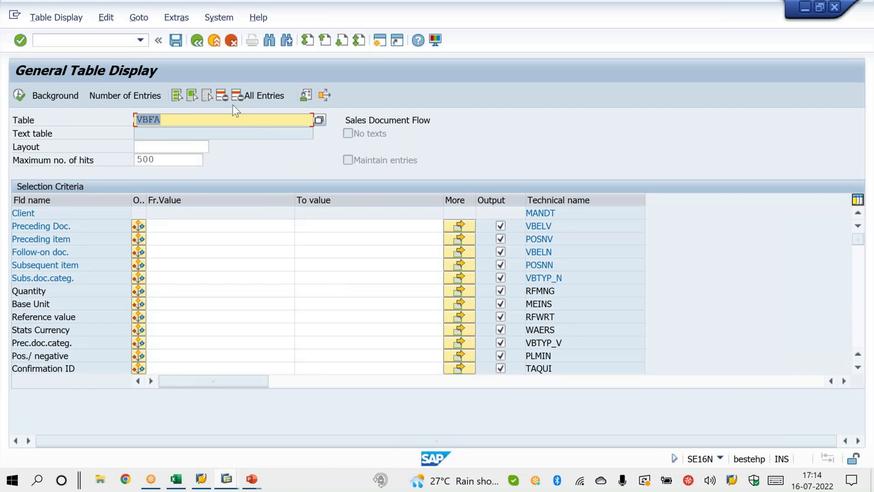
Step: Deselect all VBFA output fields and load the copied delivery numbers as the Follow-on doc. selection values
click(206, 97)
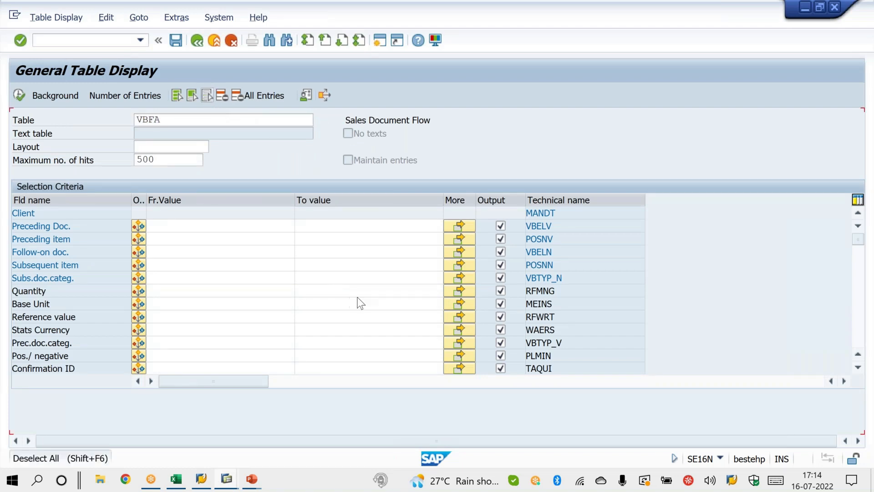
click(460, 251)
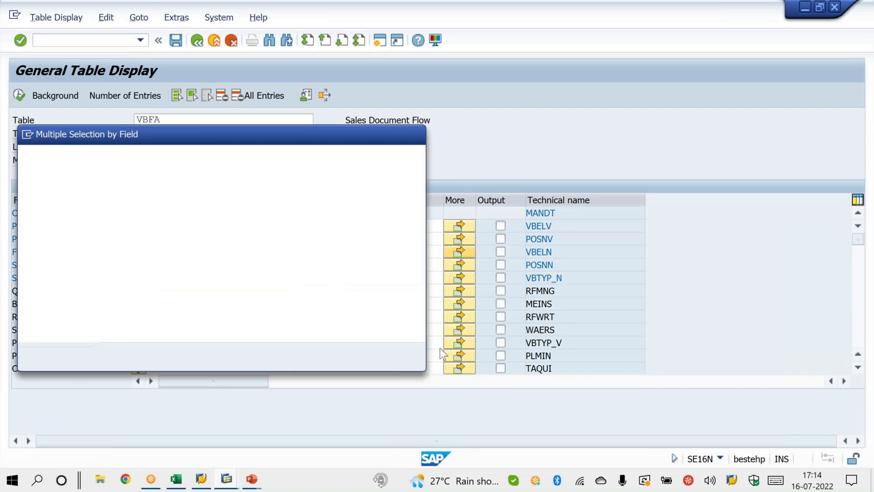
click(394, 359)
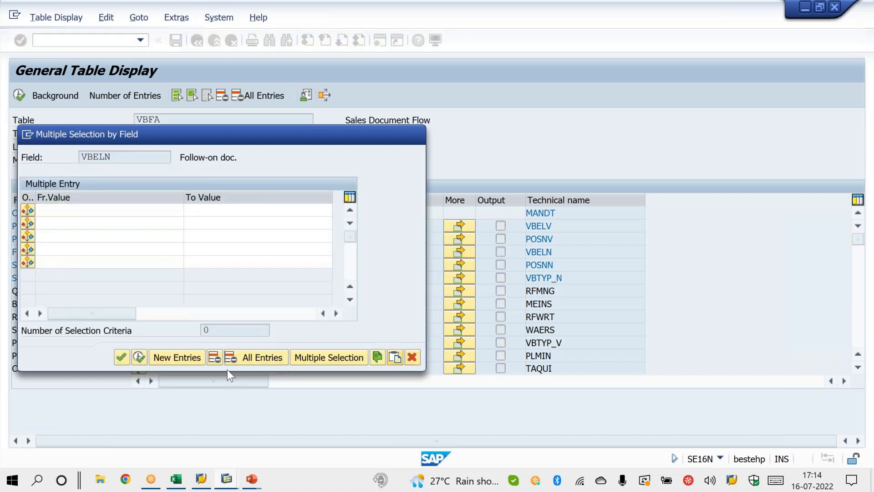
click(138, 358)
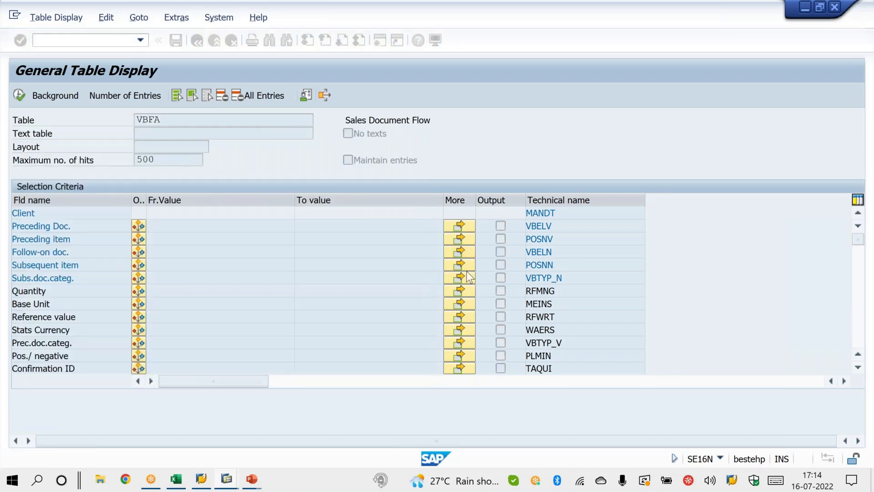
Step: Output only Preceding Doc. and Follow-on doc., restrict Prec.doc.categ. to C and run the VBFA search
click(501, 252)
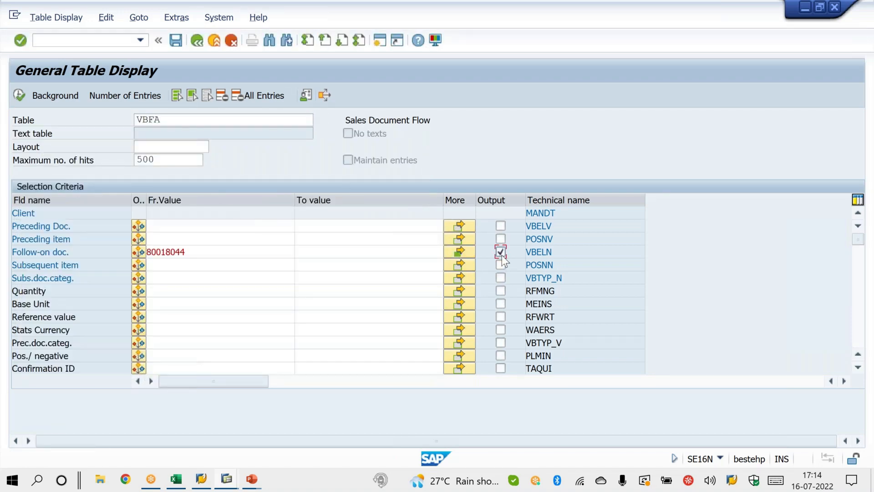
click(502, 229)
click(163, 343)
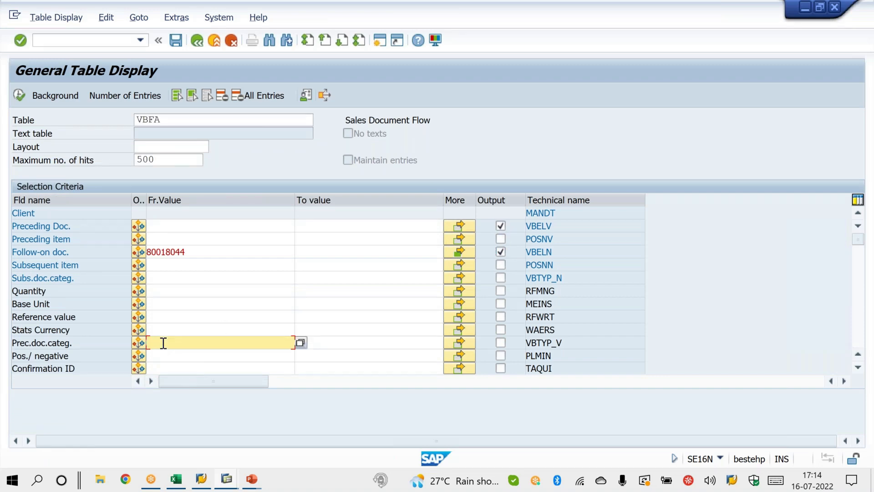
text(C)
click(20, 93)
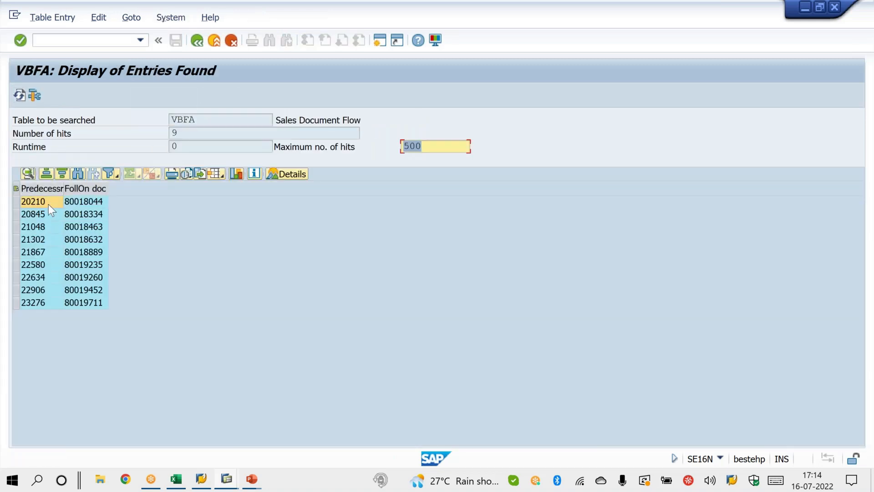
Step: Copy all the predecessor numbers from the results into the SALES ORDER column of VBRK.xls, starting at C2
drag(48, 204, 50, 303)
key(ctrl+c)
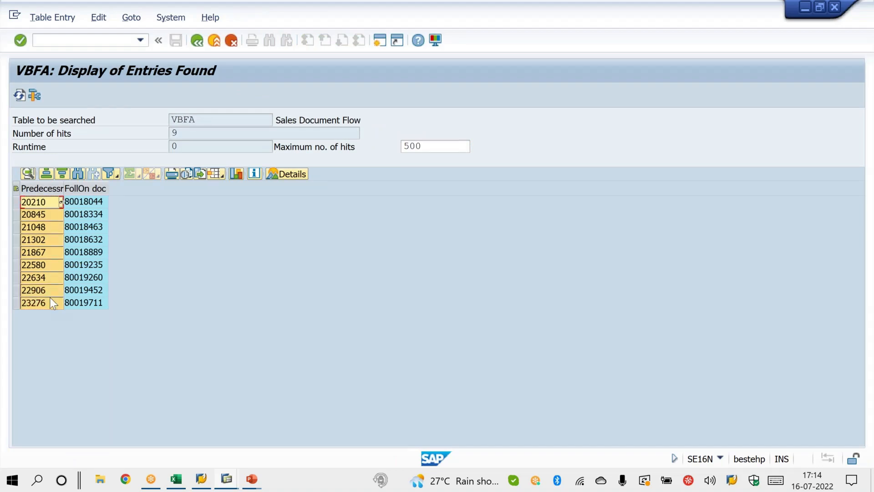
key(alt+Tab)
click(190, 218)
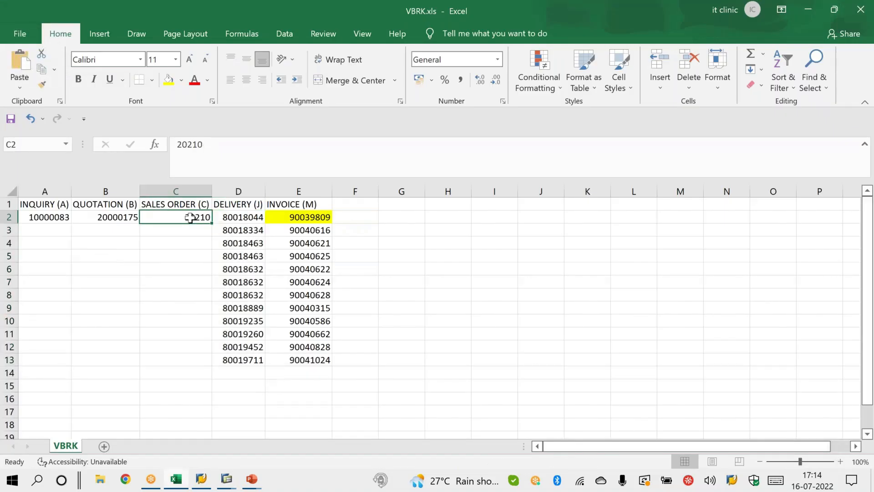
key(ctrl+v)
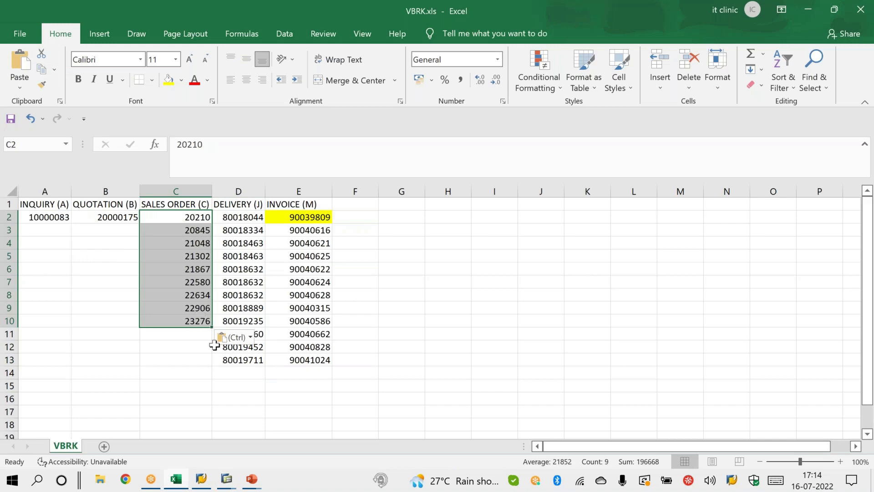
Step: Switch to the PowerPoint slide show to review the Track Document Data slide and return to SAP
key(alt+Tab)
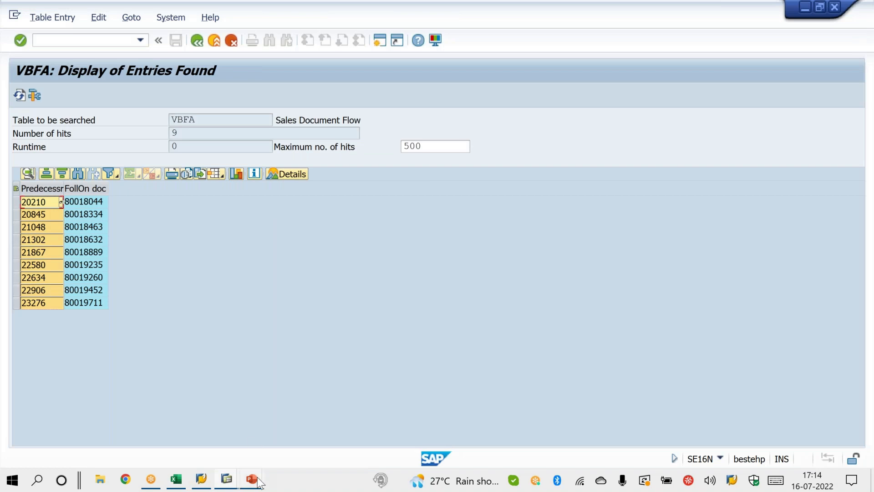
mouse_move(258, 482)
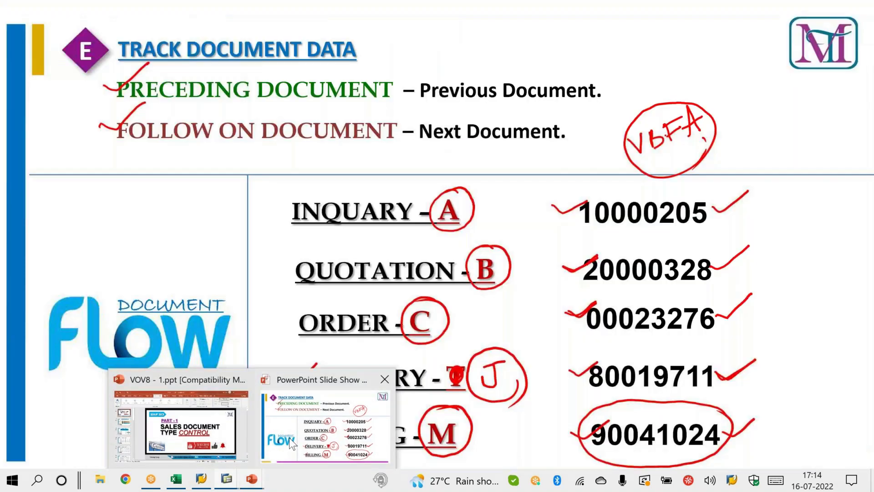
click(292, 444)
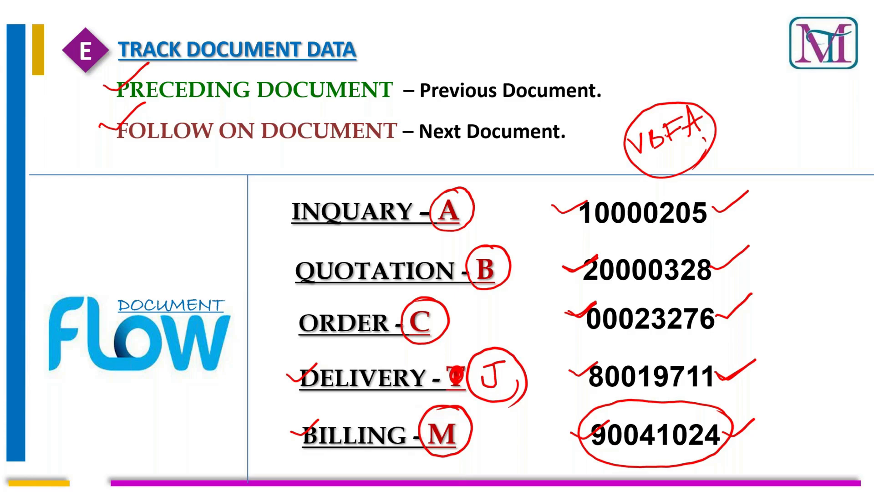
key(alt+Tab)
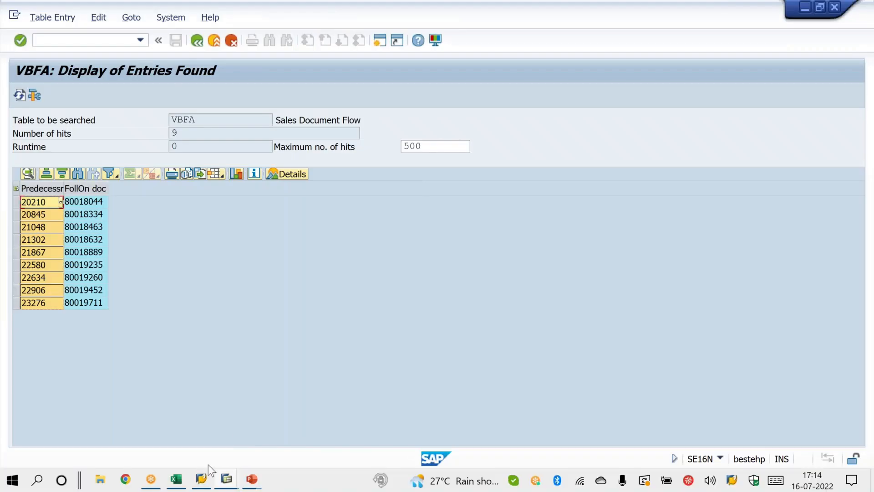
Step: Switch to the VOV8 session, display sales document type ZOR, go to its Sales document block field and return to the slide show
mouse_move(227, 480)
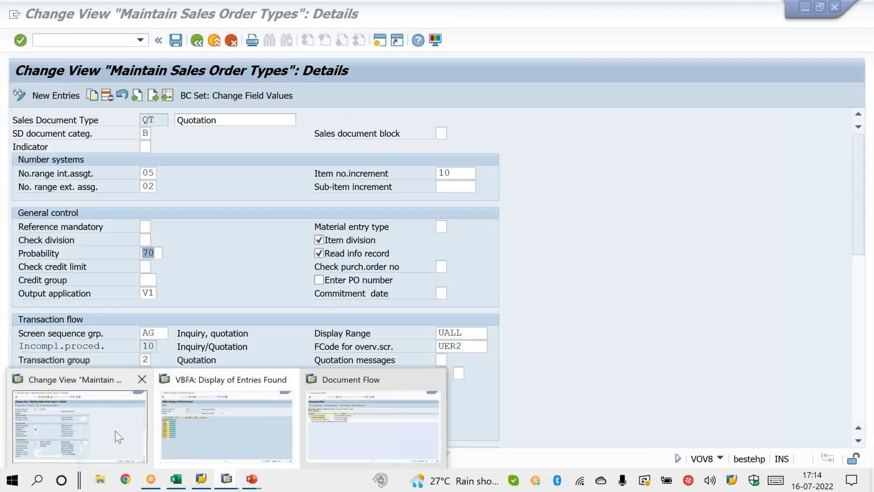
click(116, 431)
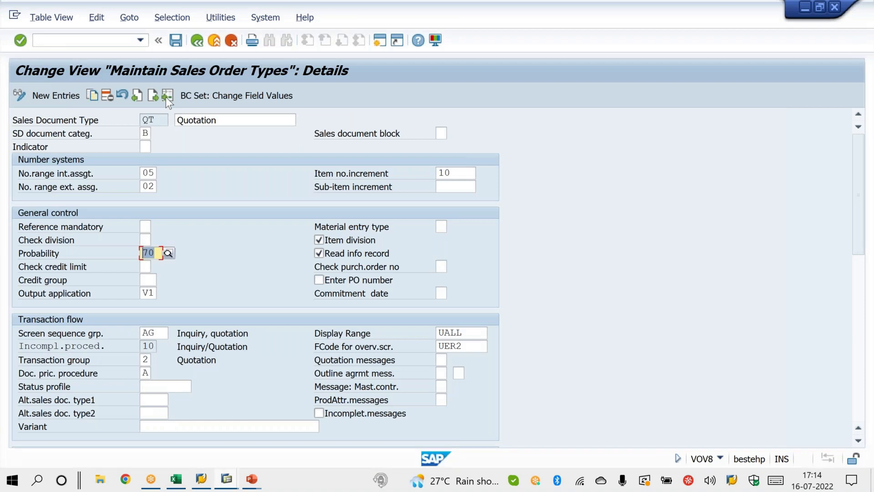
key(F6)
text(ZOR)
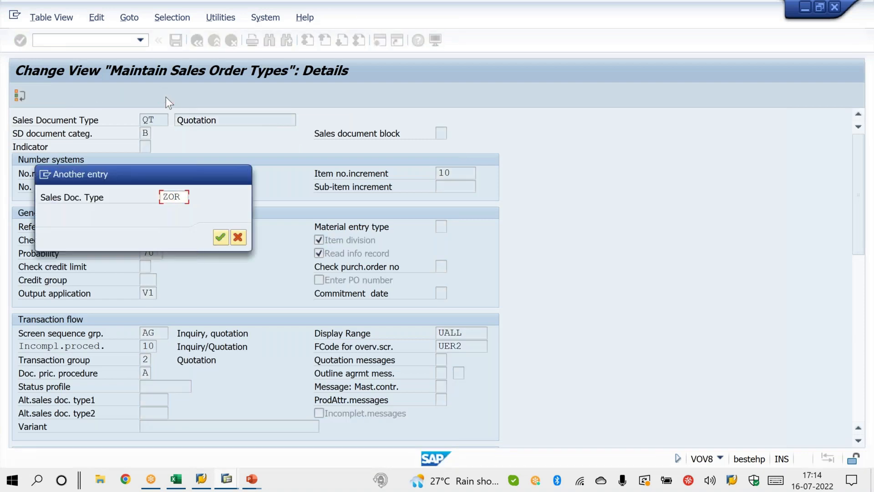
key(Return)
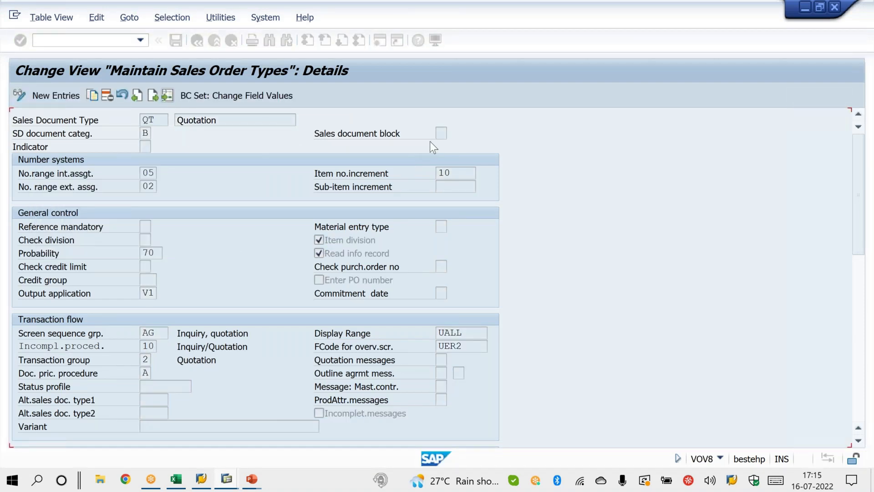
click(440, 134)
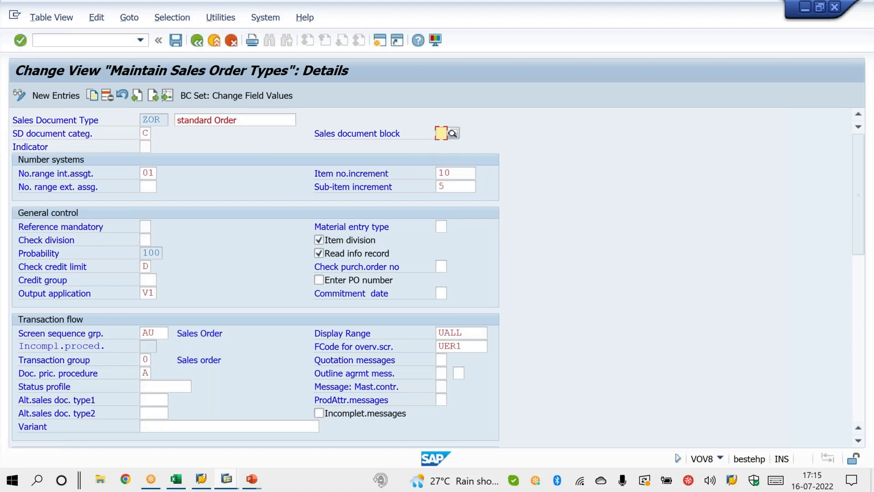
click(329, 454)
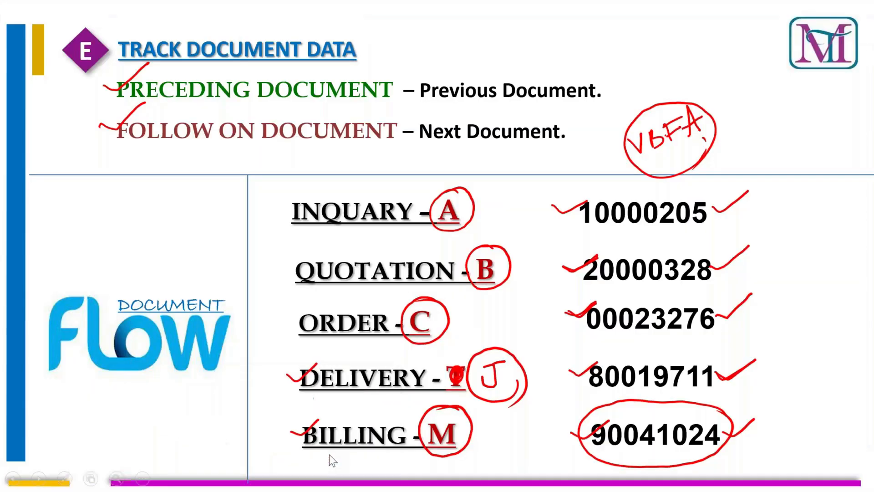
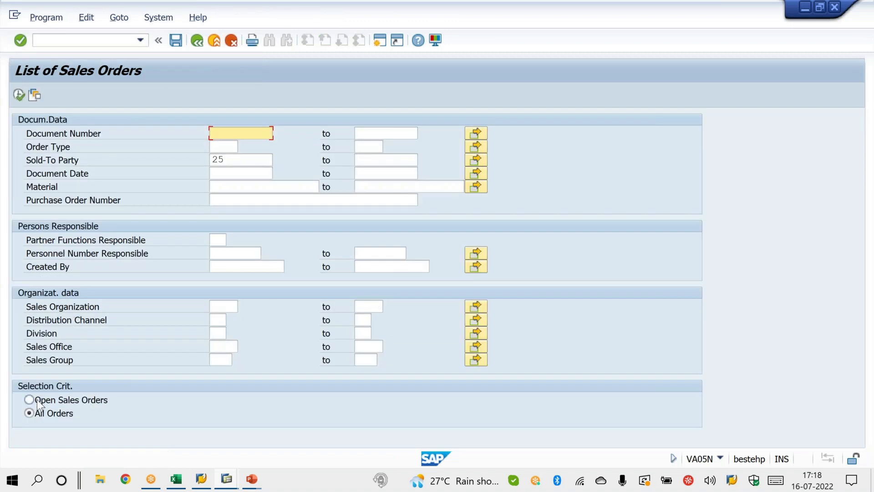
Step: Clear the Sold-To Party, set the Order Type to ZTRD and run the list of sales orders
drag(230, 158, 189, 153)
key(BackSpace)
click(231, 145)
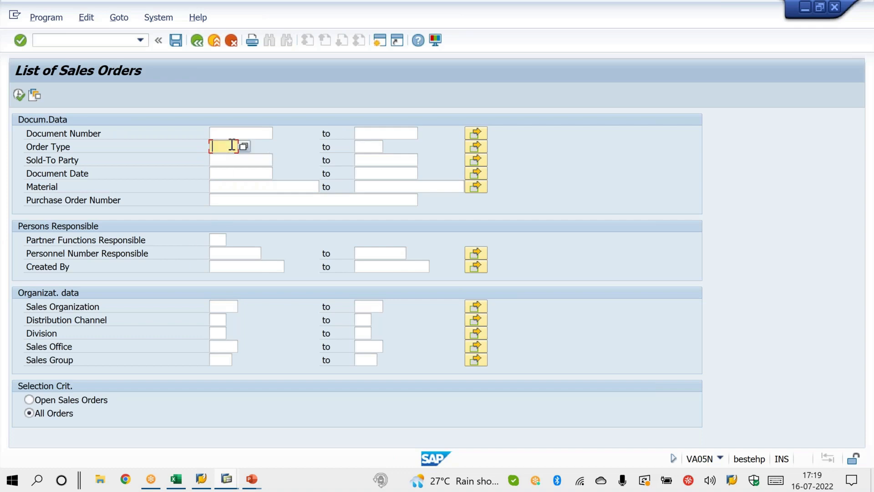
text(ZTRD)
drag(213, 145, 238, 146)
click(19, 95)
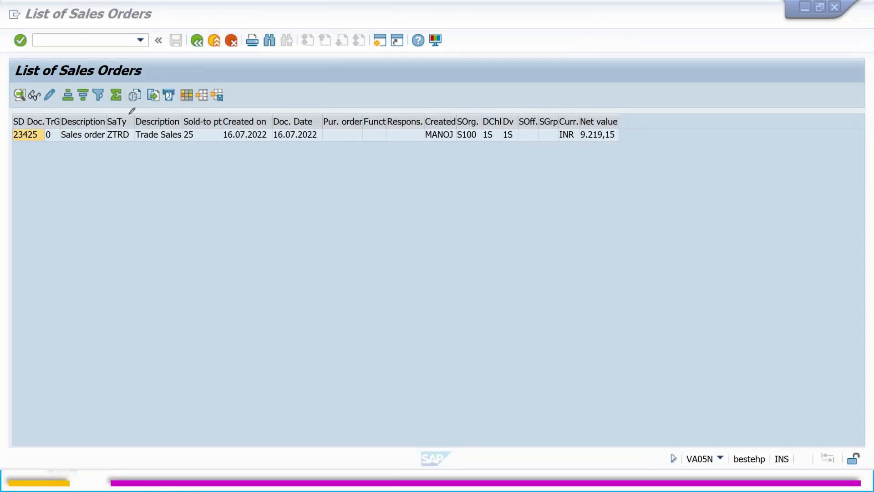
Step: Mark the document number, order type, sold-to party, dates, creator, sales area, currency and net value in the results with the pen
mouse_move(128, 110)
mouse_down()
mouse_move(143, 122)
mouse_move(131, 112)
mouse_up()
mouse_move(121, 143)
mouse_down()
mouse_move(123, 172)
mouse_move(131, 172)
mouse_up()
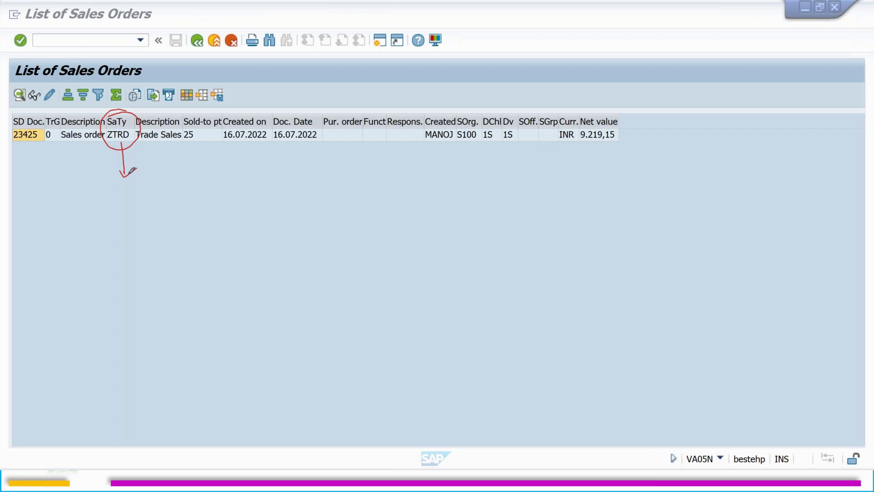
mouse_move(2, 134)
mouse_down()
mouse_move(42, 118)
mouse_move(84, 117)
mouse_up()
mouse_move(203, 120)
mouse_down()
mouse_move(174, 139)
mouse_move(207, 117)
mouse_move(294, 116)
mouse_up()
drag(416, 117, 456, 104)
mouse_move(455, 146)
mouse_down()
mouse_move(515, 134)
mouse_move(469, 109)
mouse_move(456, 145)
mouse_up()
mouse_move(570, 115)
mouse_down()
mouse_move(555, 136)
mouse_move(574, 142)
mouse_move(569, 115)
mouse_up()
drag(586, 152, 628, 135)
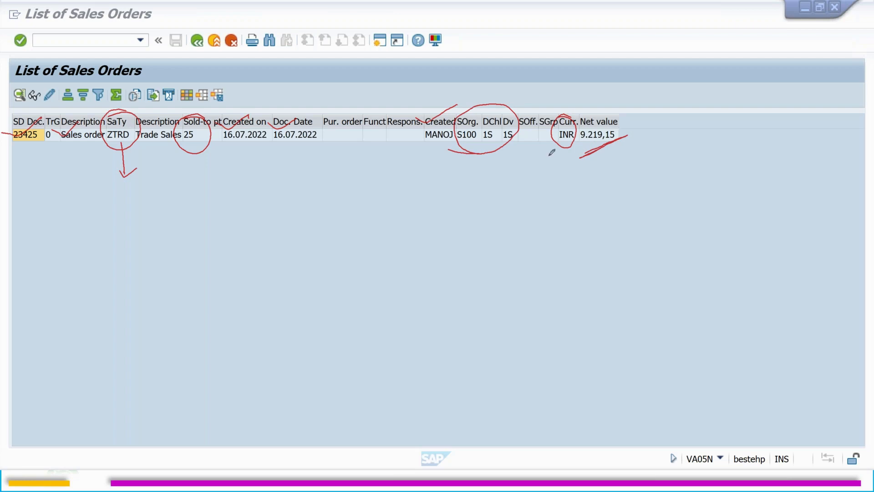
right_click(433, 169)
Step: Start transaction VA01 and open a new ZTRD order for the suggested sold-to party
click(99, 40)
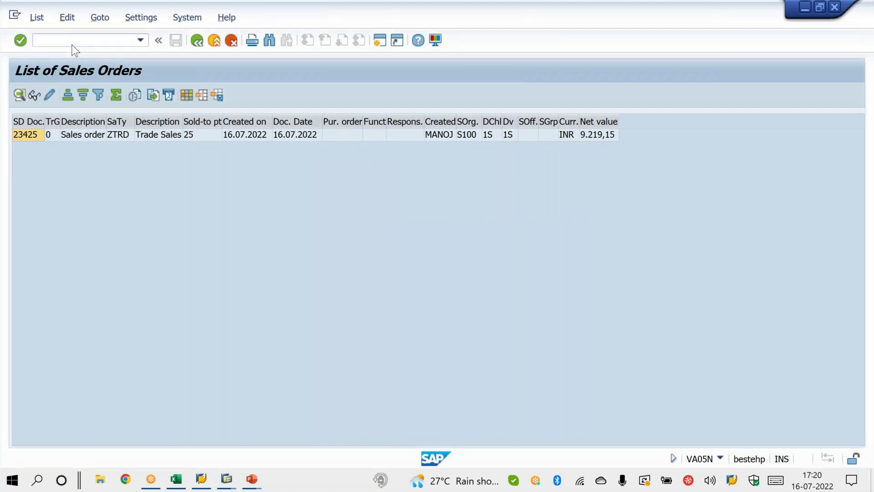
text(/NVA01)
key(Return)
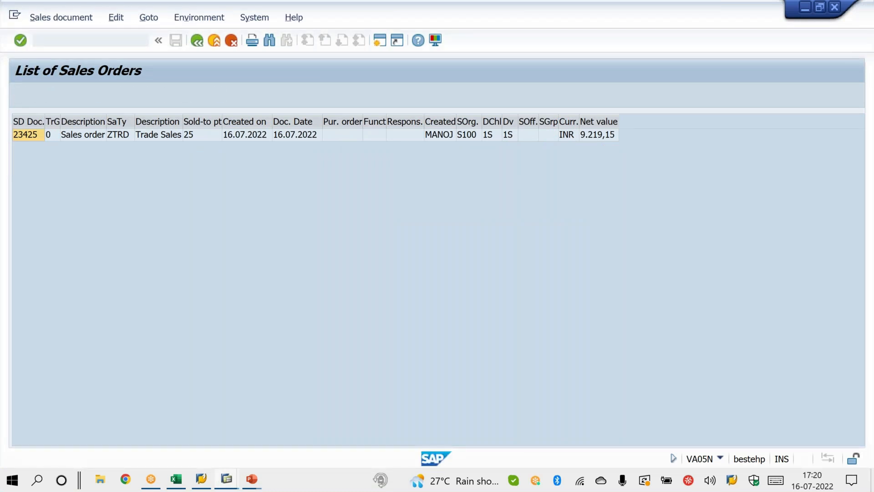
key(Return)
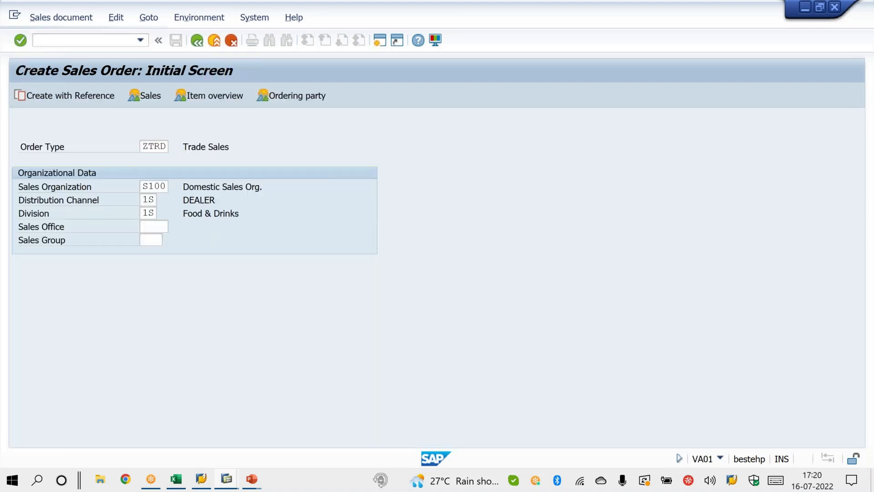
key(Down)
key(Return)
key(Return)
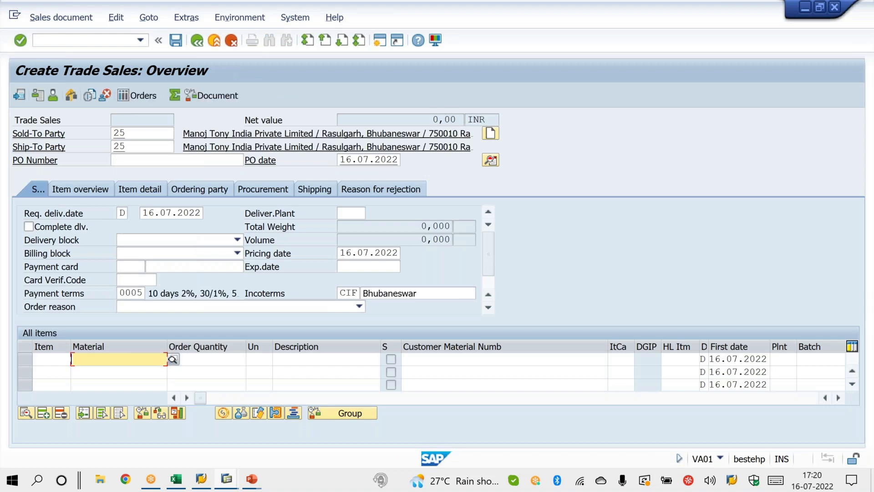
Step: Enter material X with order quantity 1 as the first item of the trade sales order
text(X)
key(Tab)
text(1)
key(Return)
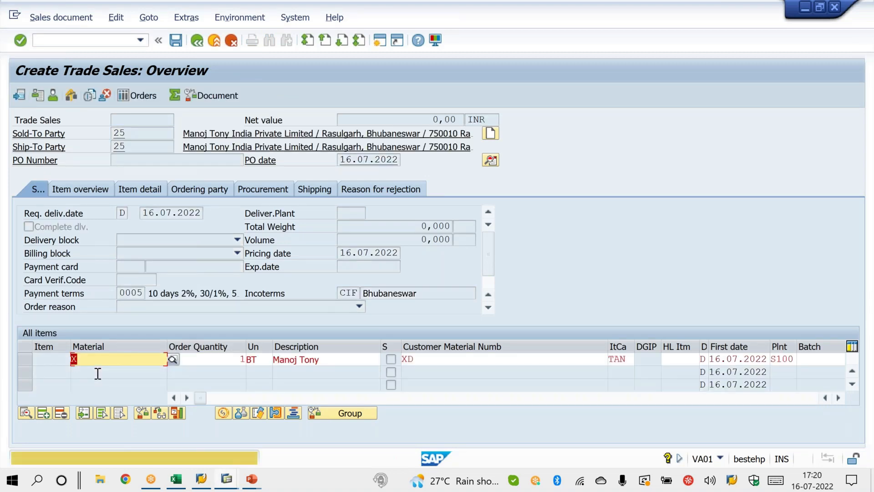
key(Return)
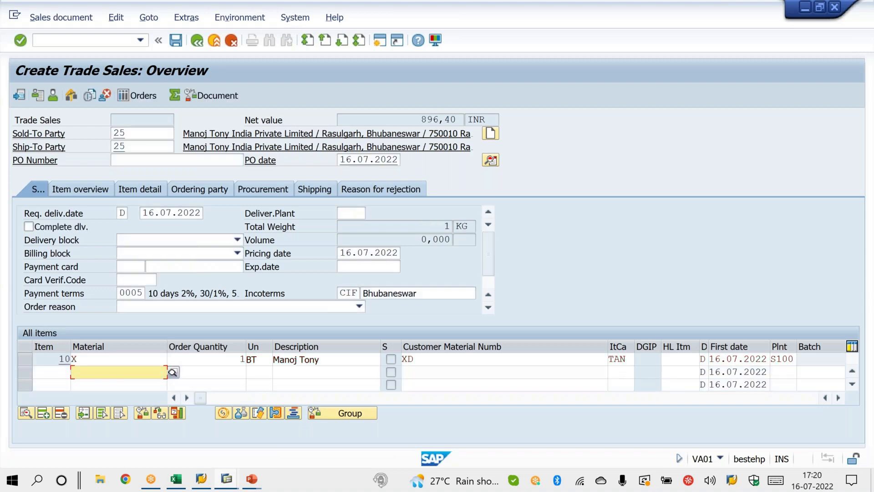
Step: Add material Y with order quantity 10 as the second item and save the order despite being incomplete
text(Y)
key(Tab)
text(10)
key(Return)
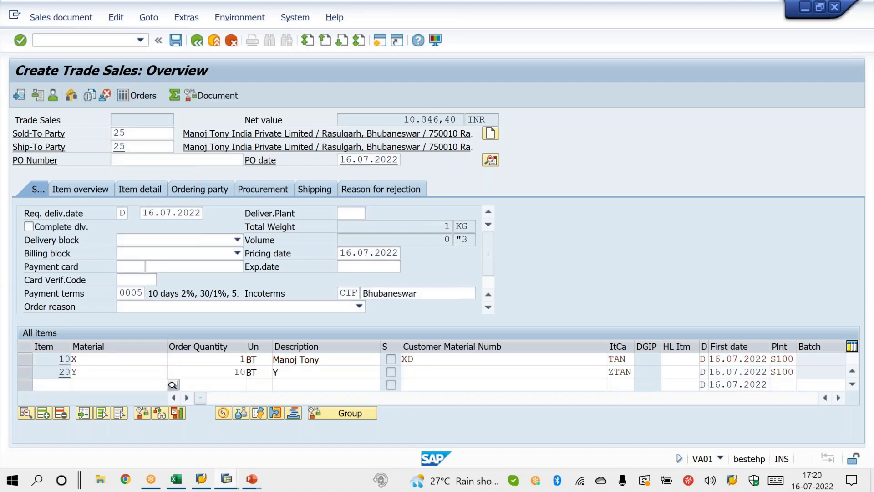
key(ctrl+s)
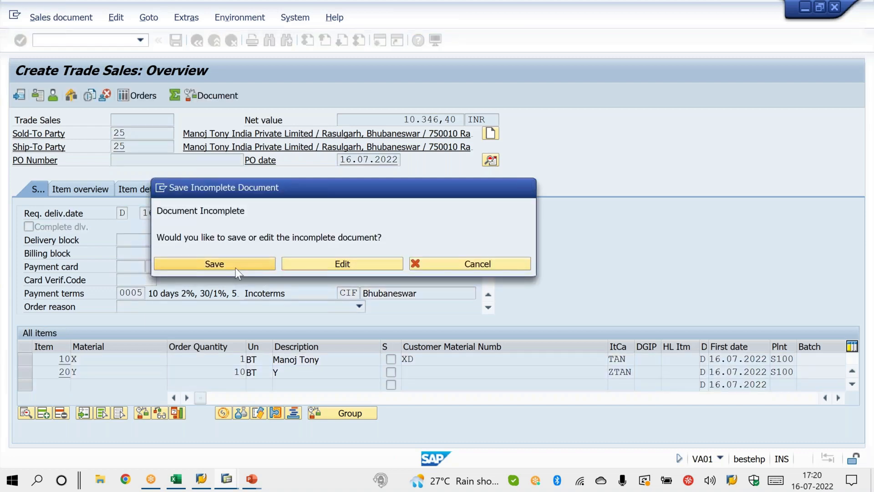
click(236, 268)
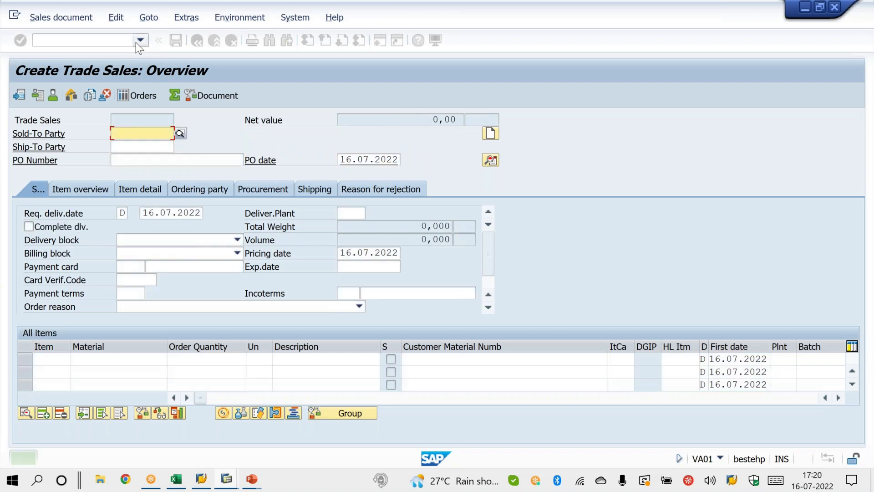
Step: Return to transaction VA05N, clear the Sold-To Party, list all ZTRD orders and check their net values
click(136, 42)
click(116, 62)
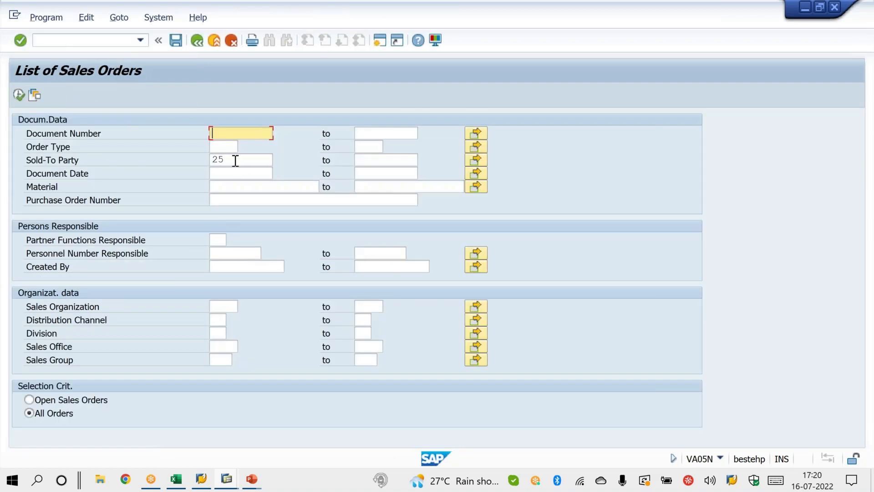
drag(233, 160, 168, 163)
key(Delete)
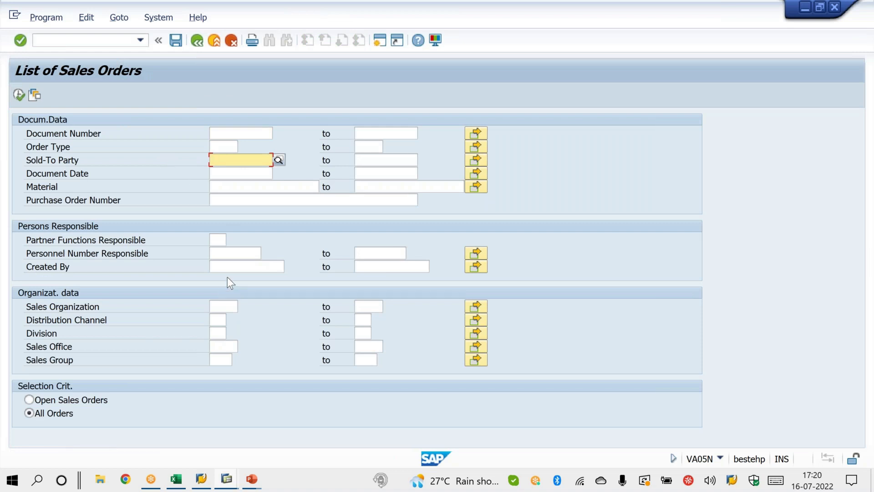
click(234, 147)
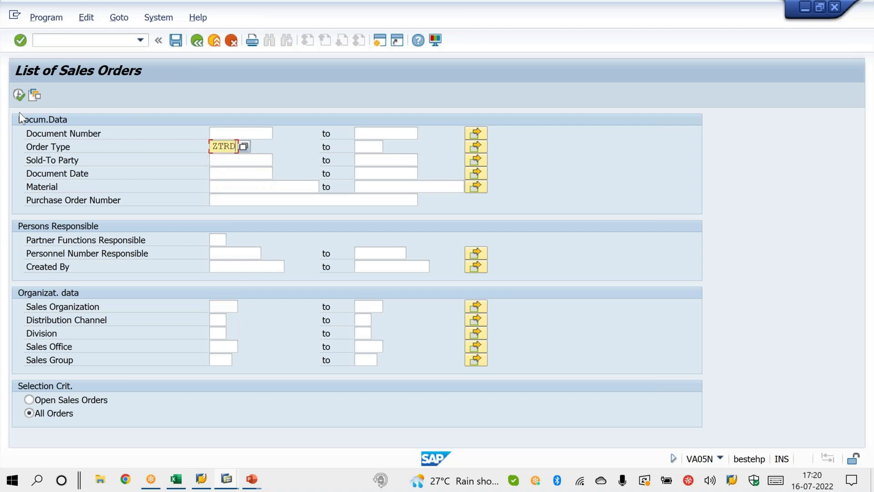
click(18, 95)
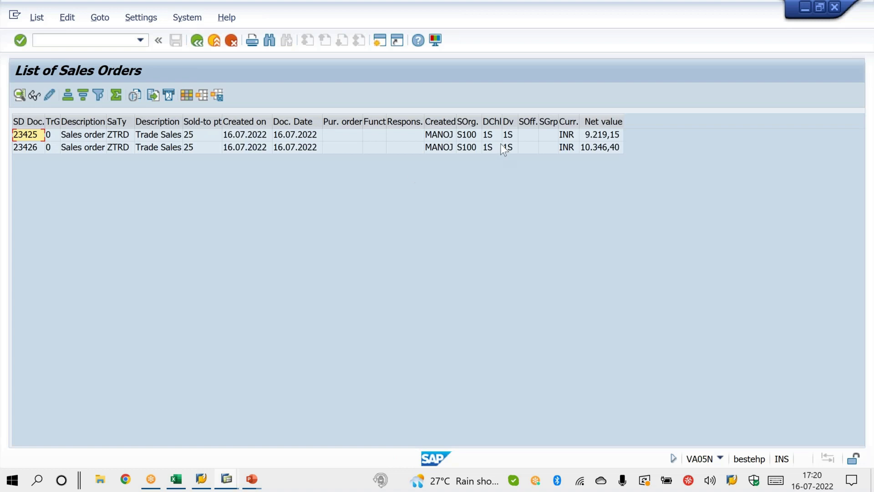
click(585, 149)
click(587, 135)
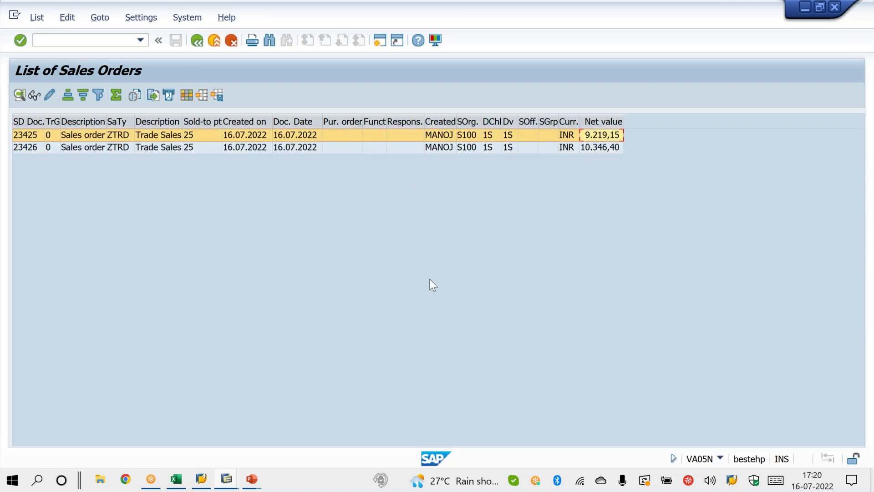
Step: Switch to the PowerPoint slide show, advance the ZTRD slide by one animation and return to SAP
mouse_move(255, 481)
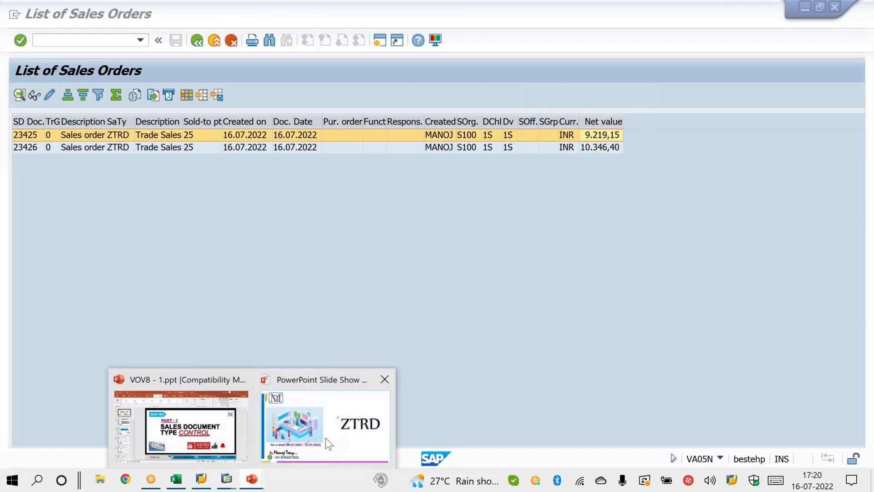
click(326, 438)
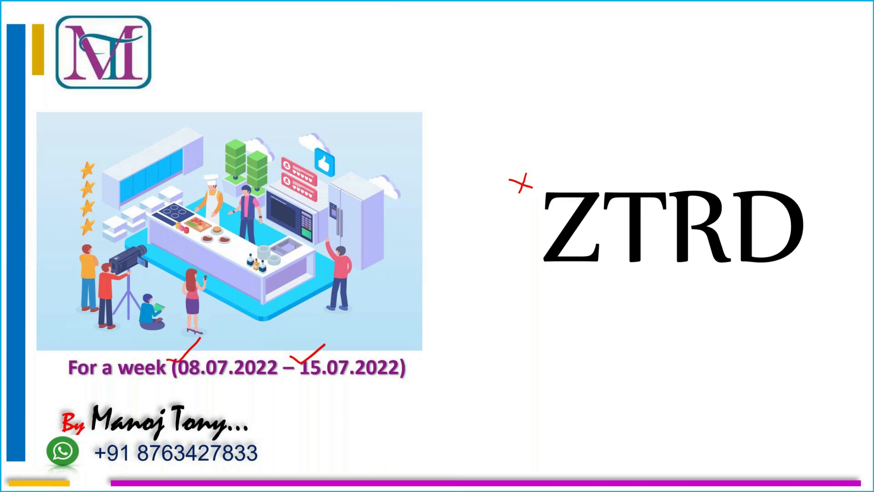
key(Right)
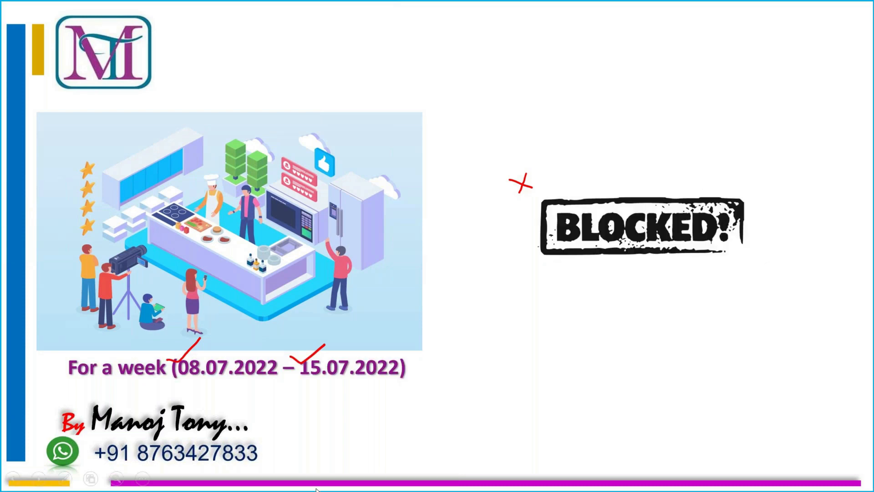
key(alt+Tab)
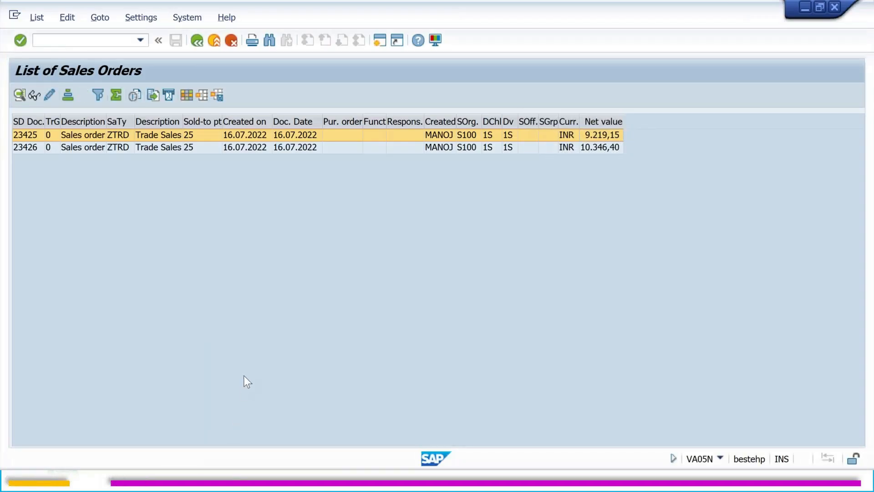
Step: Switch to the VOV8 session and display the details of sales document type ZTRD
click(227, 478)
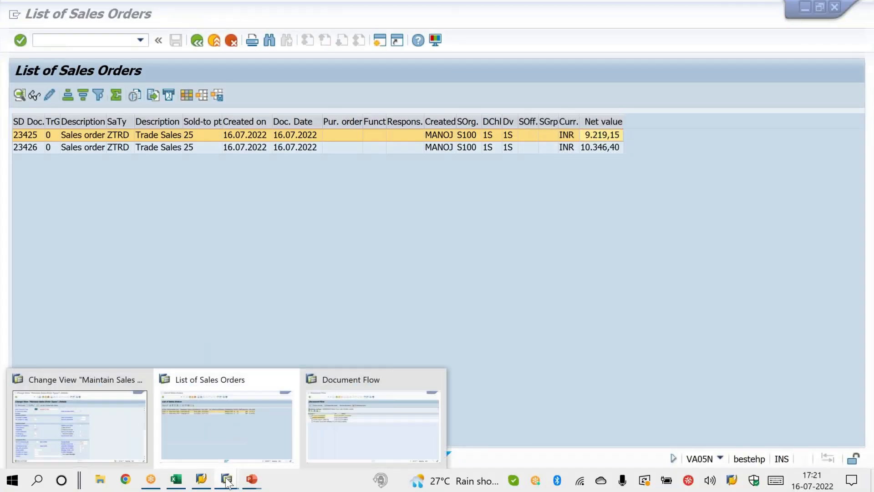
click(133, 433)
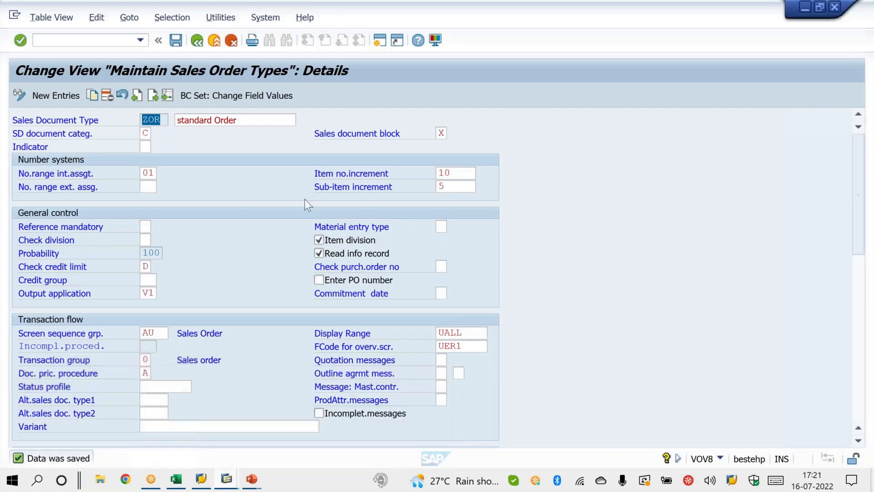
click(168, 96)
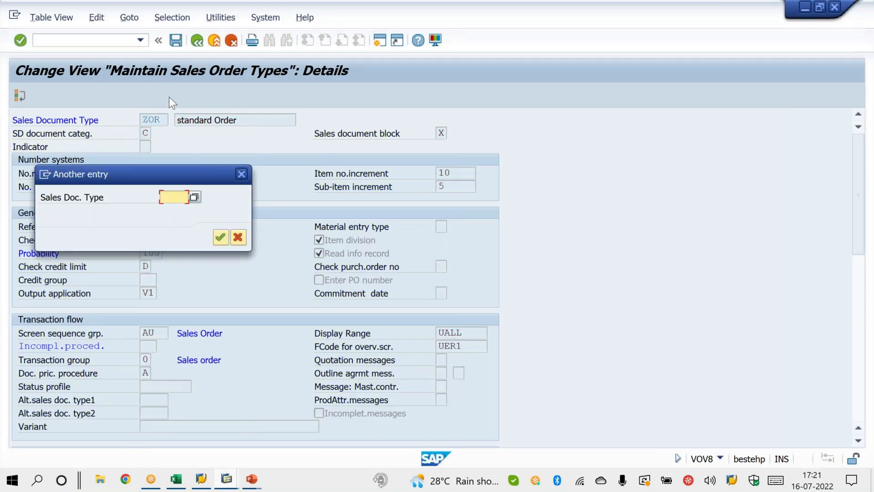
text(ZTRD)
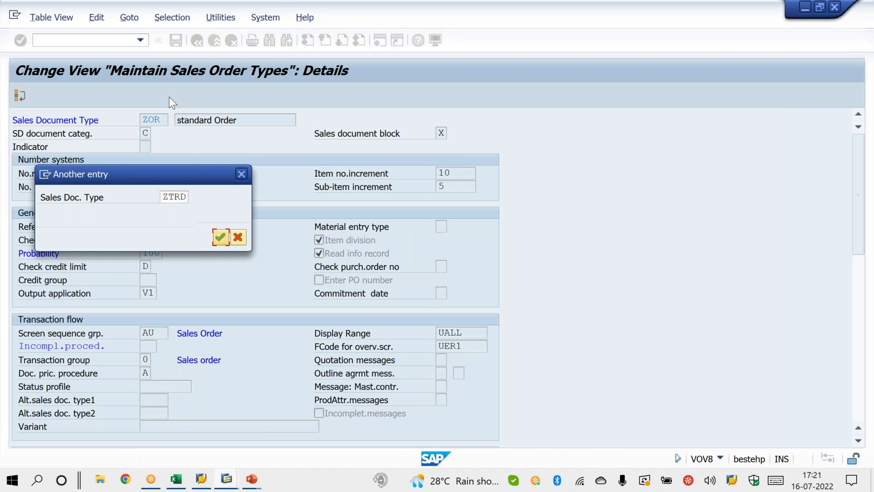
key(Return)
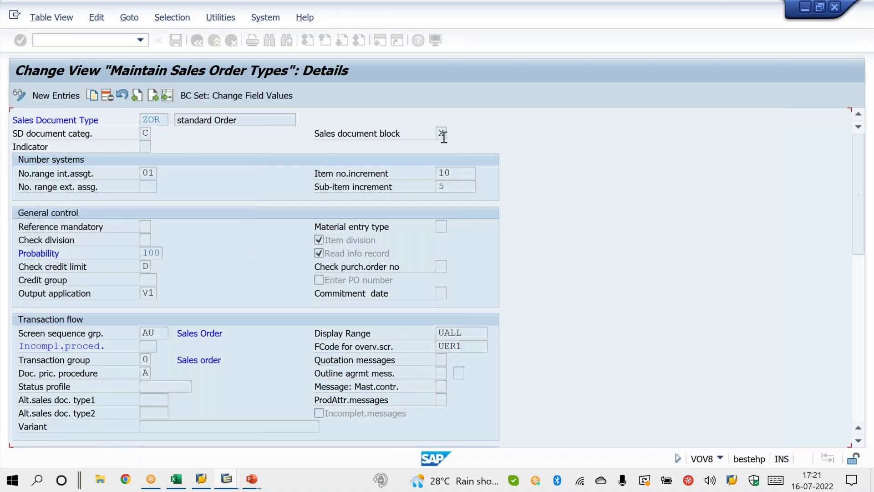
Step: Set the Sales document block of ZTRD to X and save the document type
click(443, 135)
click(455, 133)
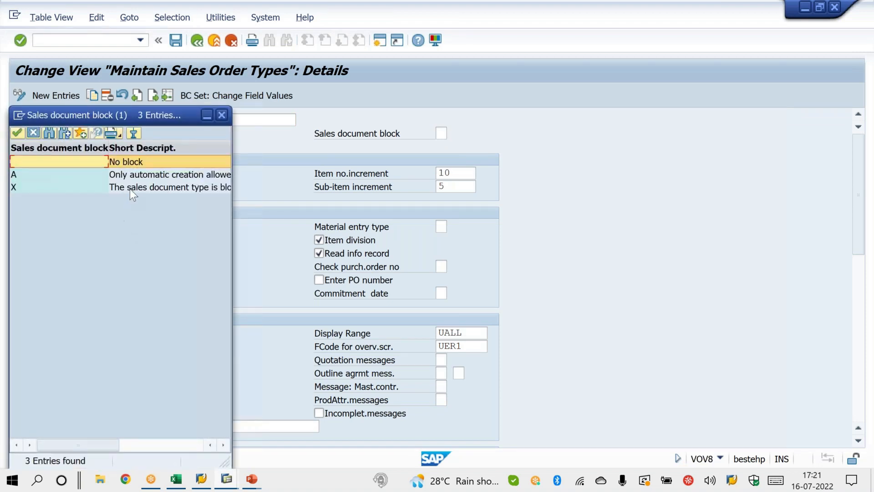
double_click(132, 190)
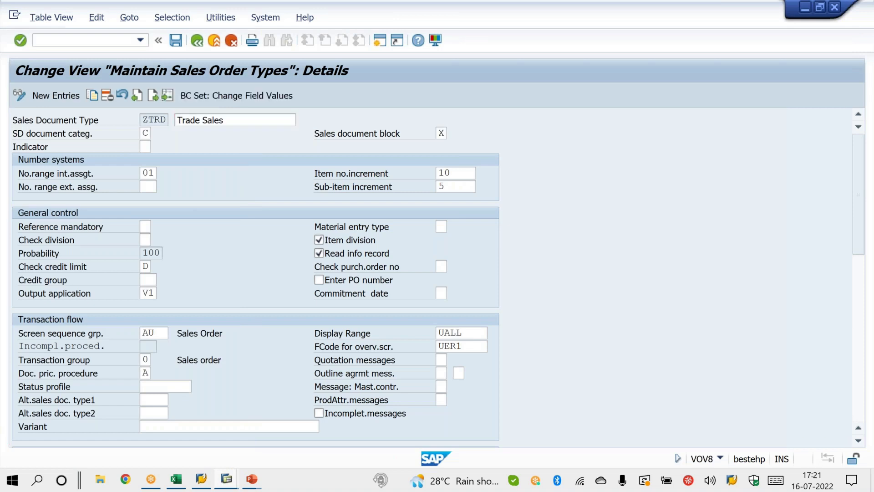
key(ctrl+s)
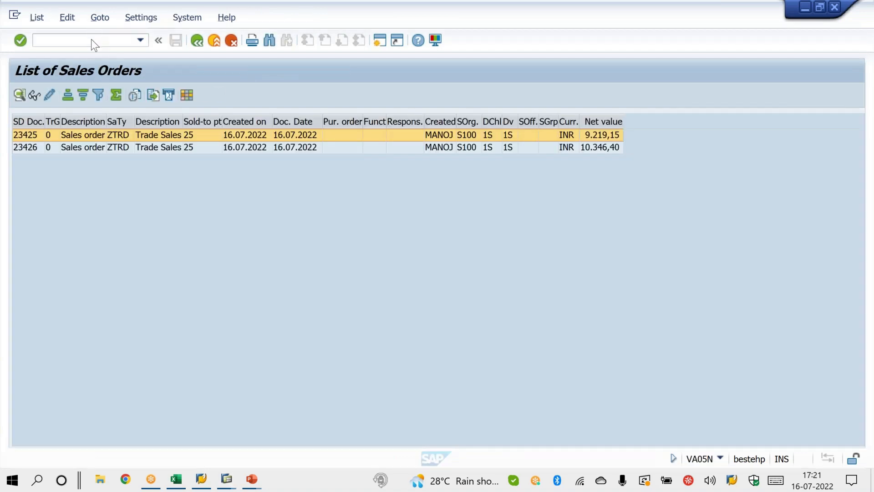
Step: Start transaction VA01 in the sales order list session and try to create a ZTRD order
click(91, 39)
text(/NVA01)
key(Return)
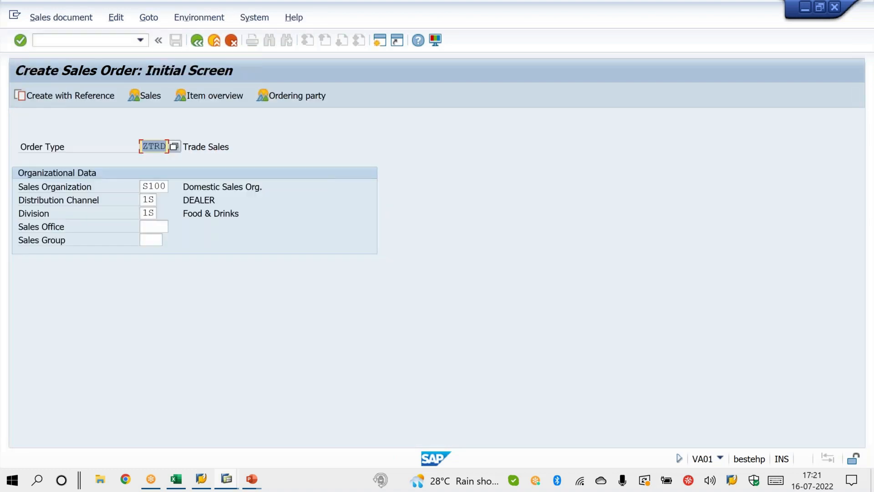
key(Return)
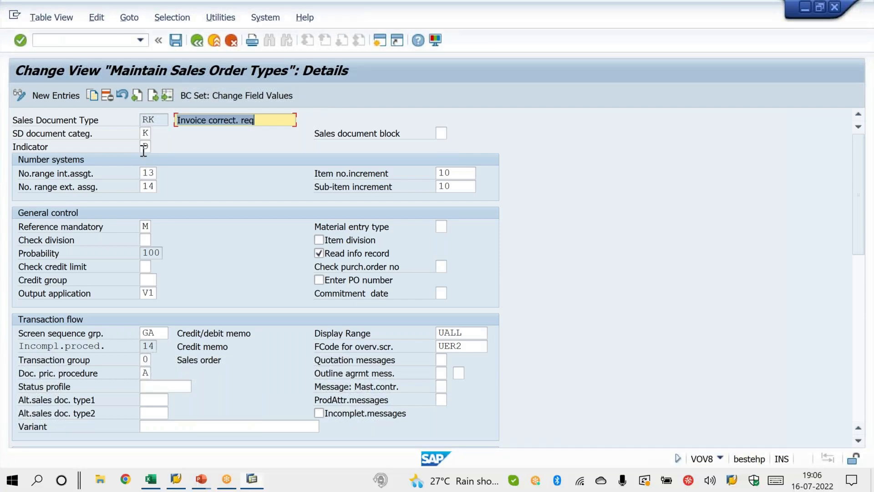
Step: Open a new SAP session from the RK document type details and start transaction VA01 in it
click(144, 147)
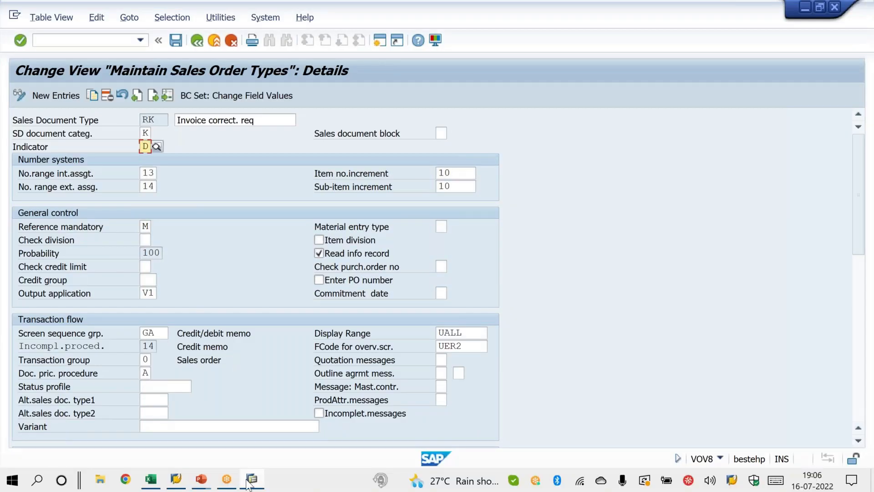
mouse_move(249, 483)
click(380, 41)
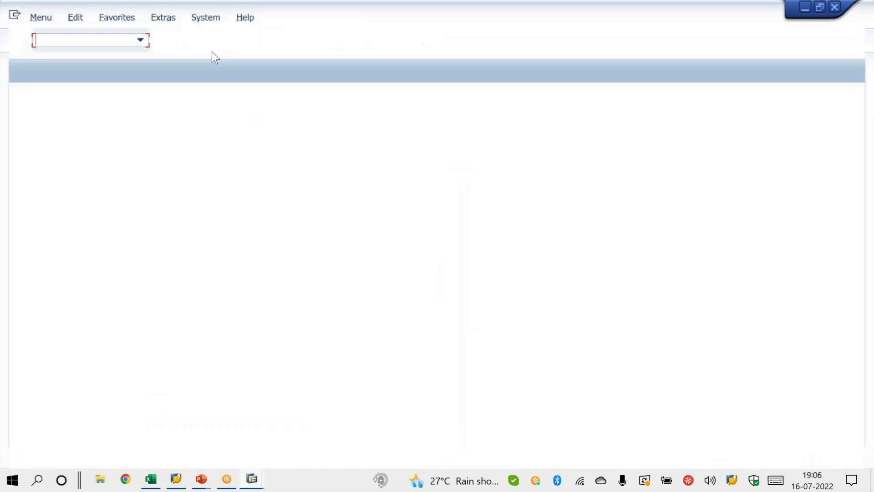
text(va01)
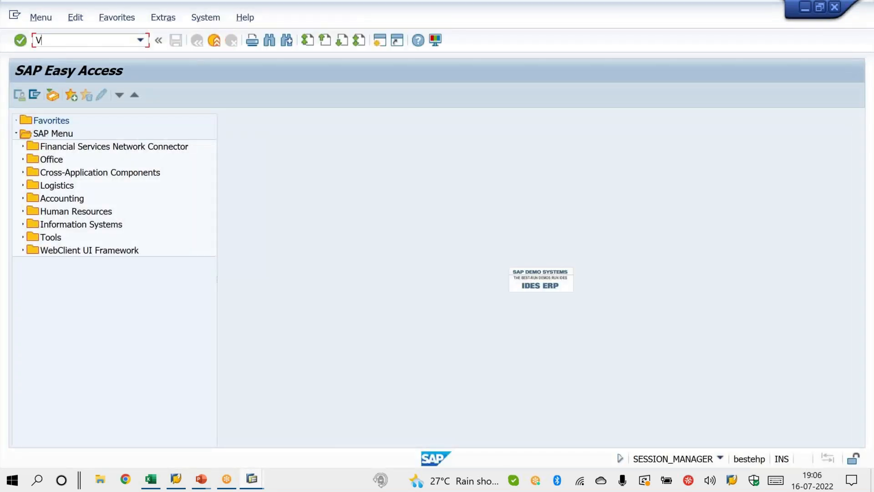
key(Return)
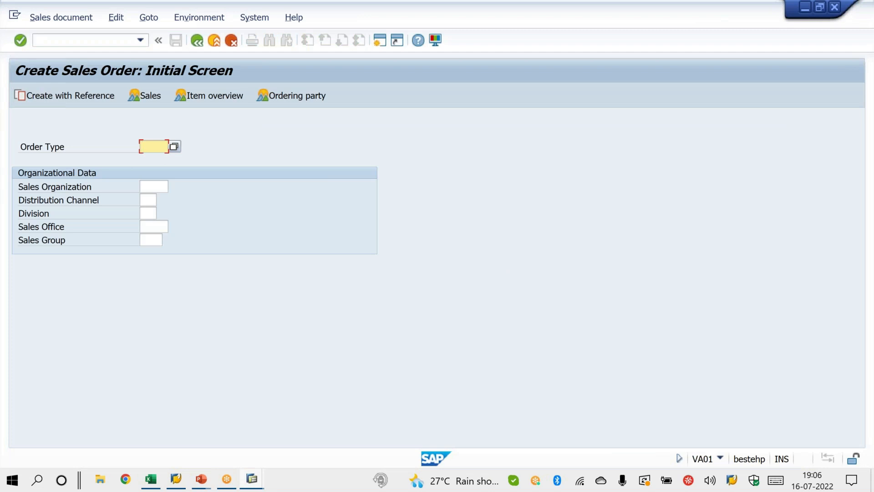
Step: Enter order type RK with sales organization S100, distribution channel 1S and division 1S
text(RK)
key(Tab)
key(Down)
key(Return)
key(Tab)
key(Down)
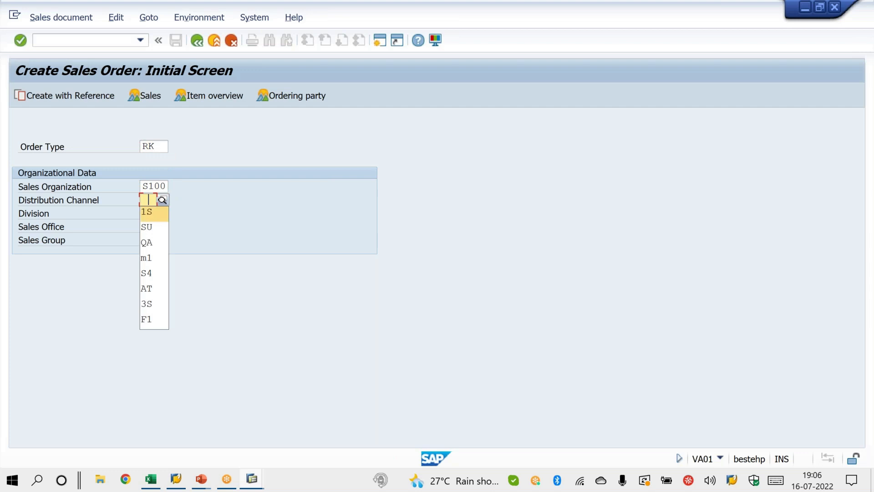
key(Return)
key(Tab)
key(Down)
key(Return)
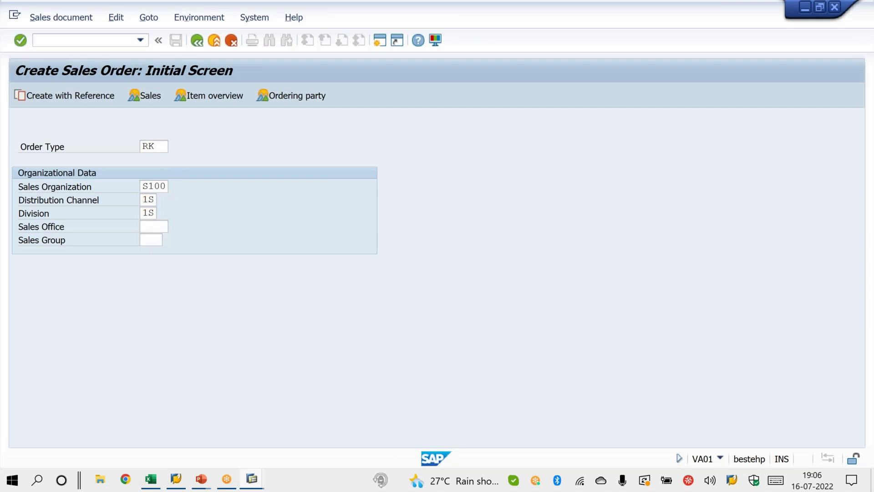
Step: Create the RK order with reference, using the billing document number copied from cell A2 of Sheet1 in Excel
key(F8)
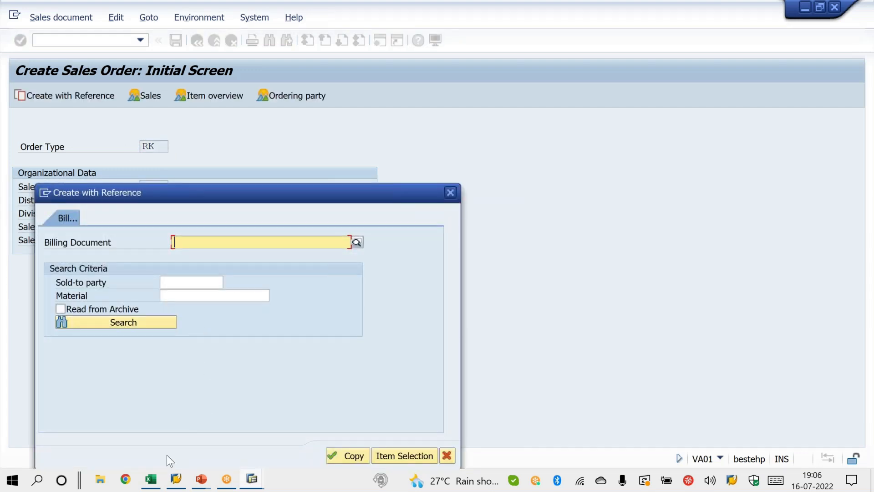
click(150, 479)
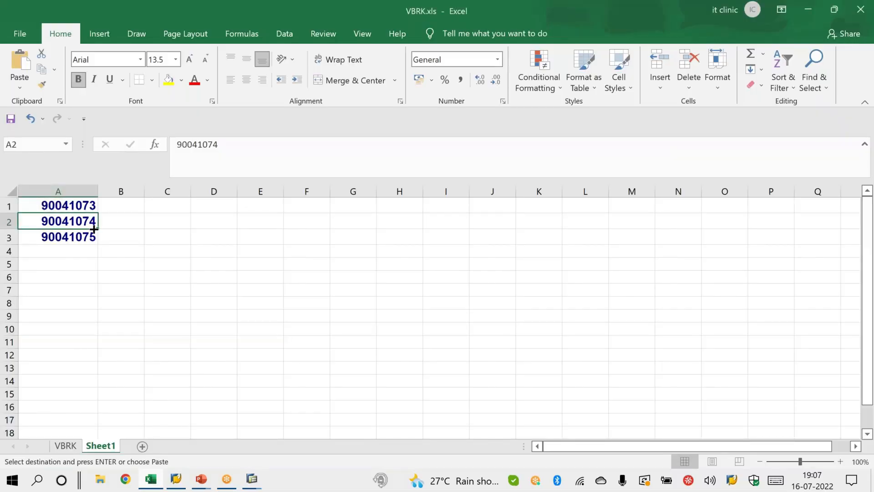
key(ctrl+c)
key(alt+Tab)
click(190, 242)
key(ctrl+v)
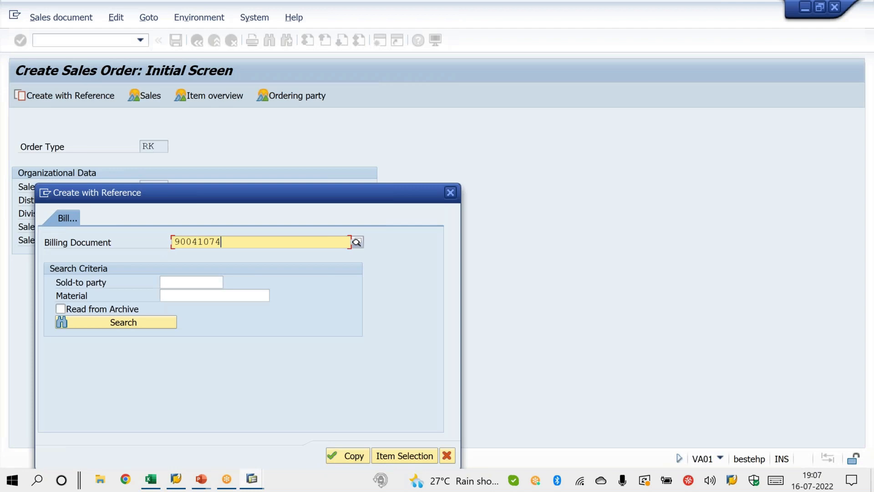
Step: Copy the billing document into the invoice correction request and highlight items 10 and 20
click(361, 458)
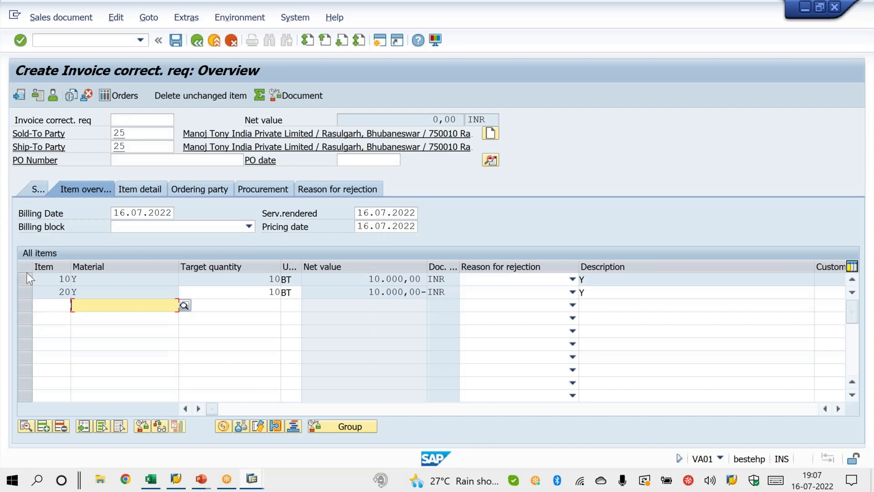
click(25, 280)
click(25, 293)
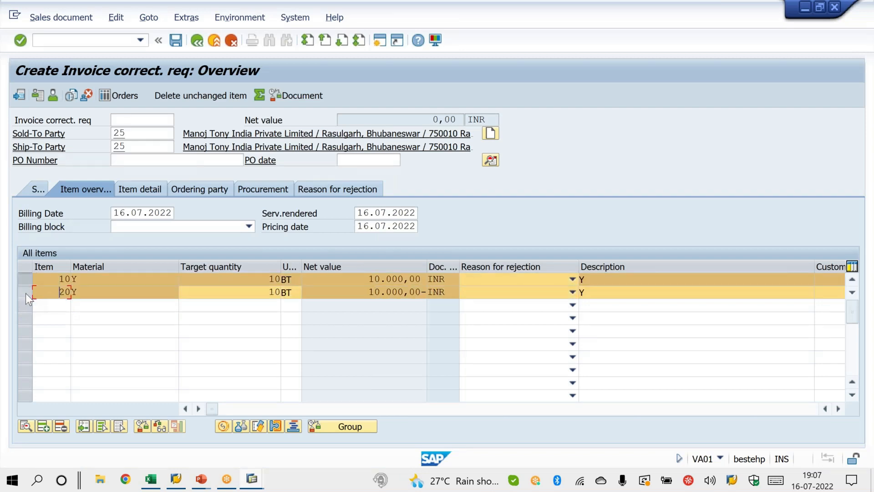
click(26, 293)
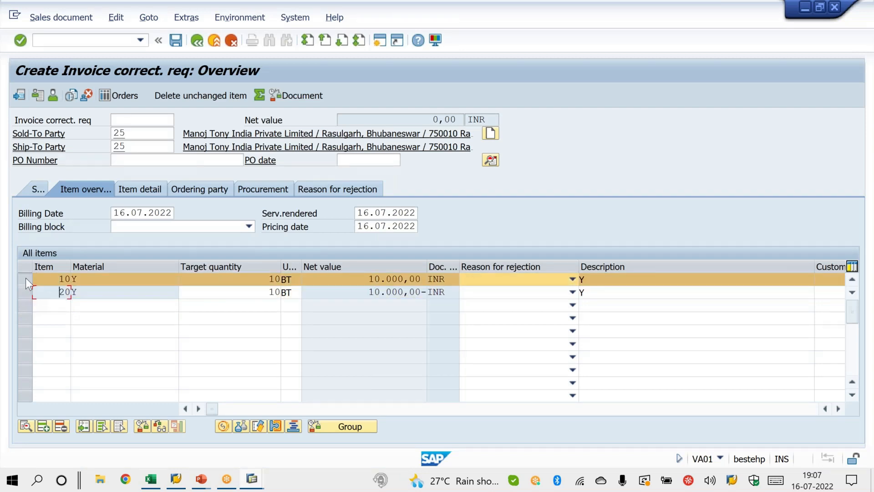
click(26, 279)
Step: Switch to the VOV8 session, clear the Indicator of document type RK and save it with the customizing request
click(261, 484)
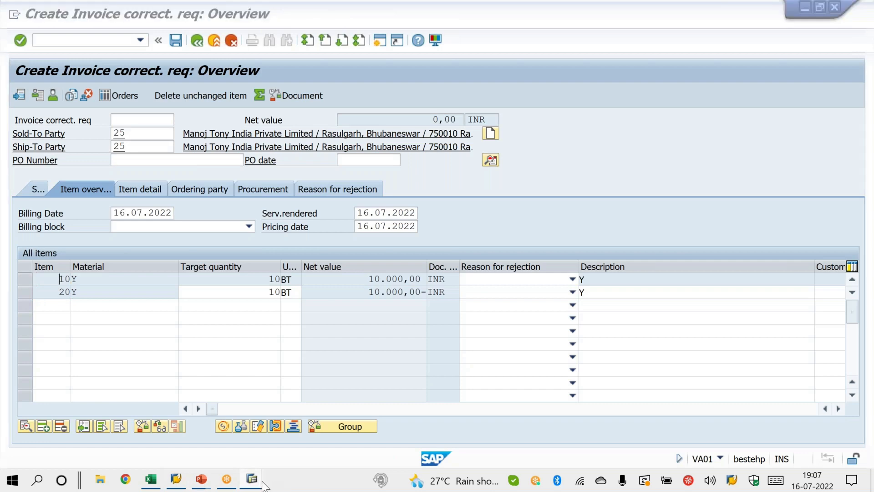
click(217, 441)
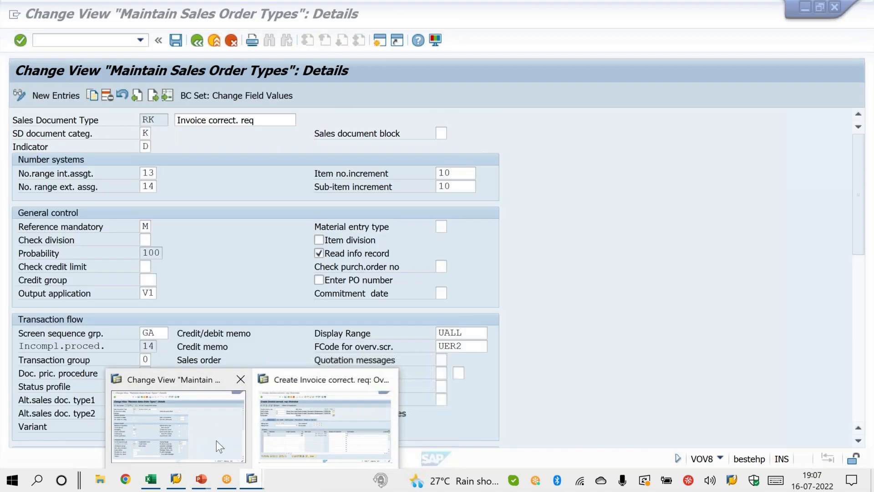
click(143, 147)
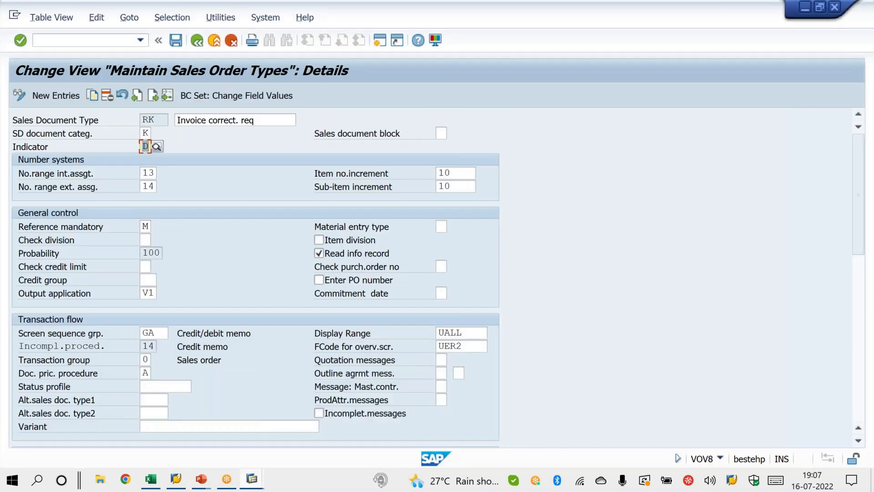
key(BackSpace)
key(Return)
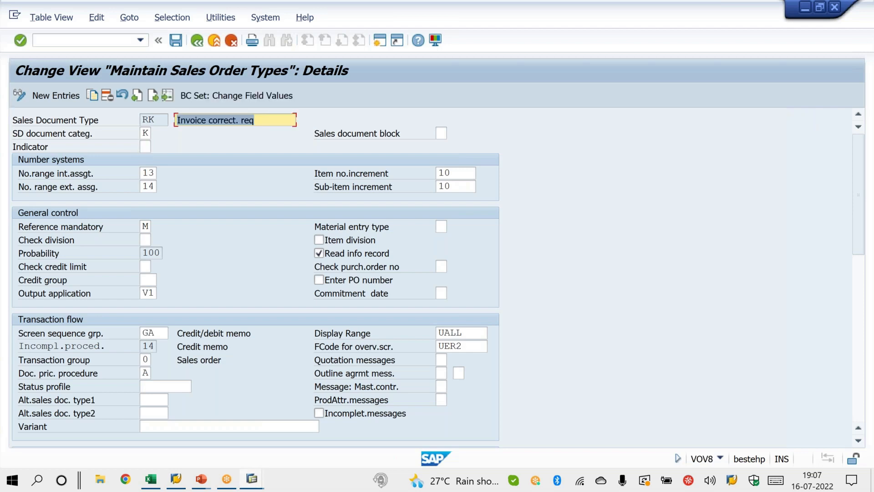
key(ctrl+s)
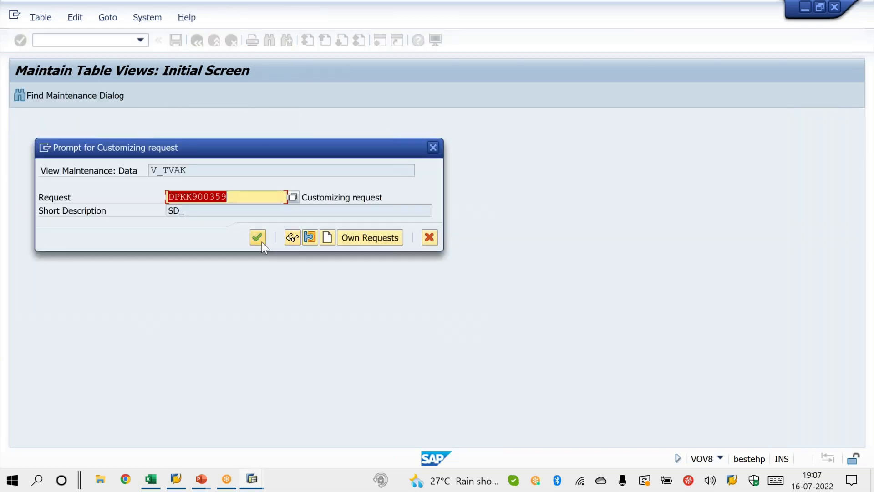
click(262, 241)
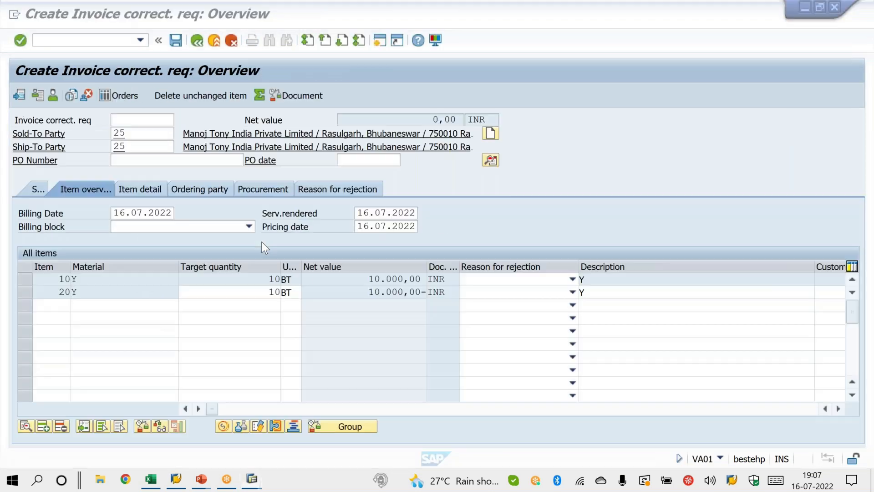
Step: Restart VA01 in the order session, create an RK request from the same billing document and highlight item 10
click(95, 39)
text(/NVA01)
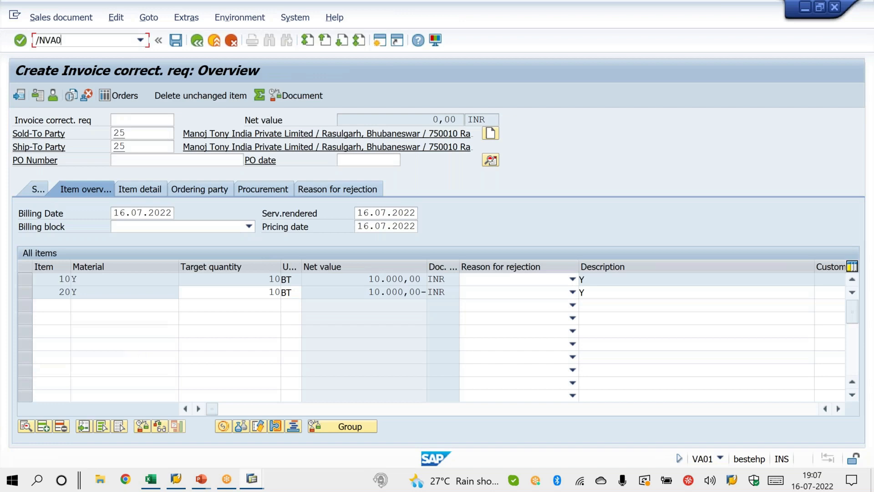
key(Return)
key(F8)
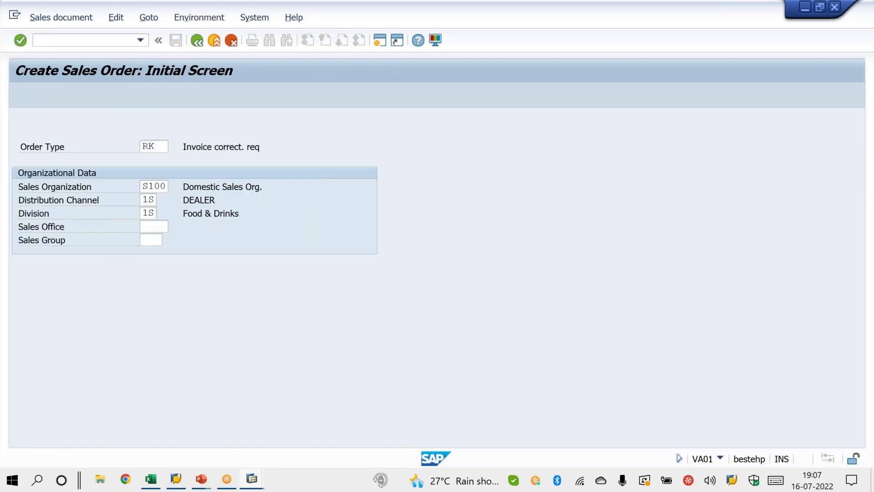
key(space)
key(Down)
key(Return)
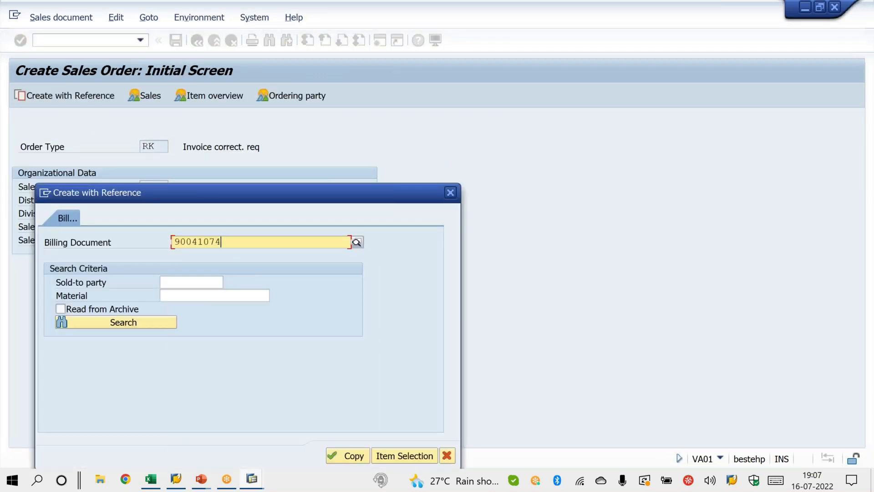
click(328, 454)
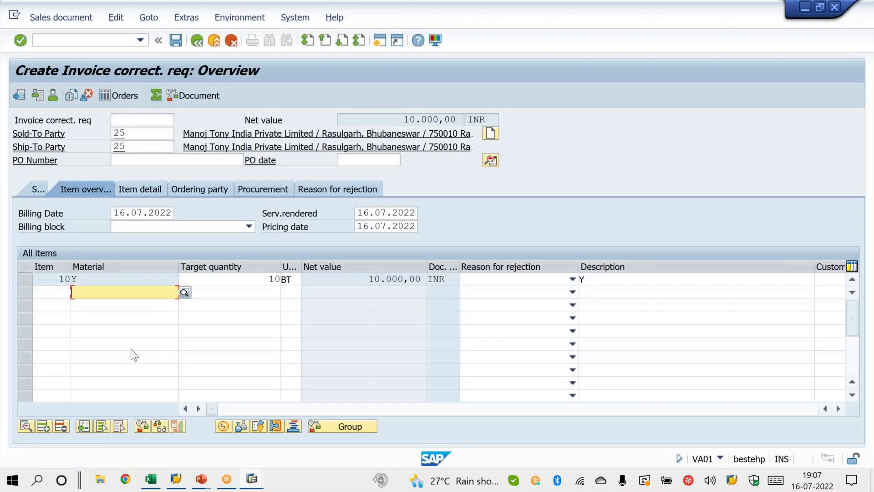
click(25, 285)
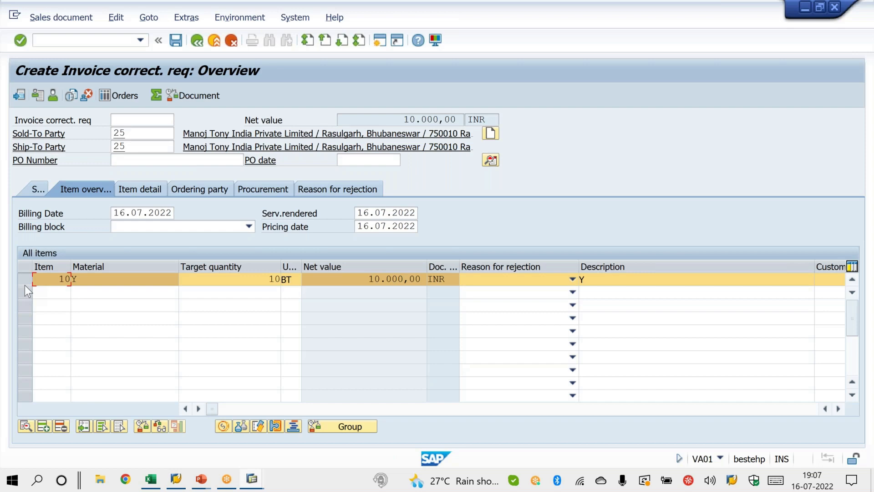
Step: Return to the VOV8 session, set the Indicator of document type RK to D and save it
key(alt+Tab)
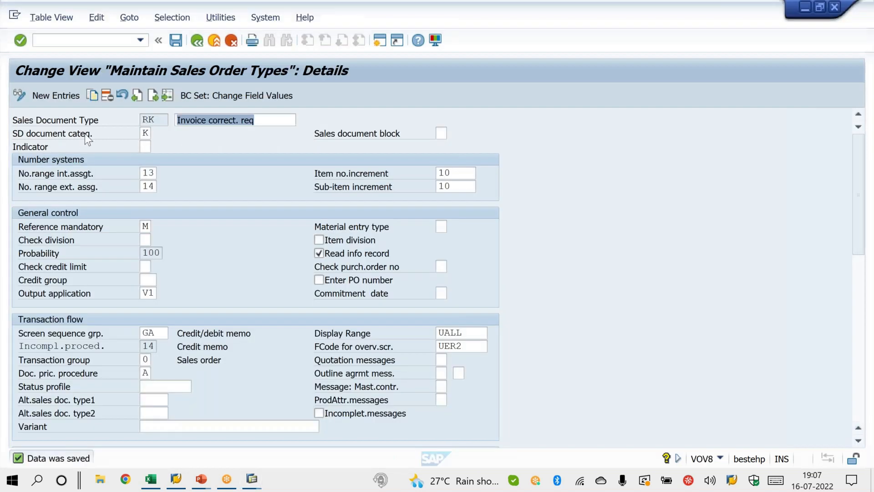
click(146, 150)
text(D)
key(Return)
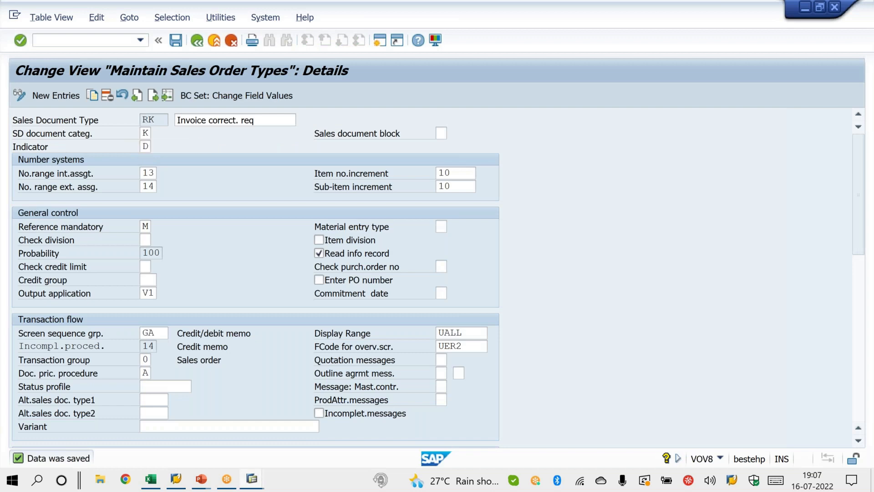
key(alt+Tab)
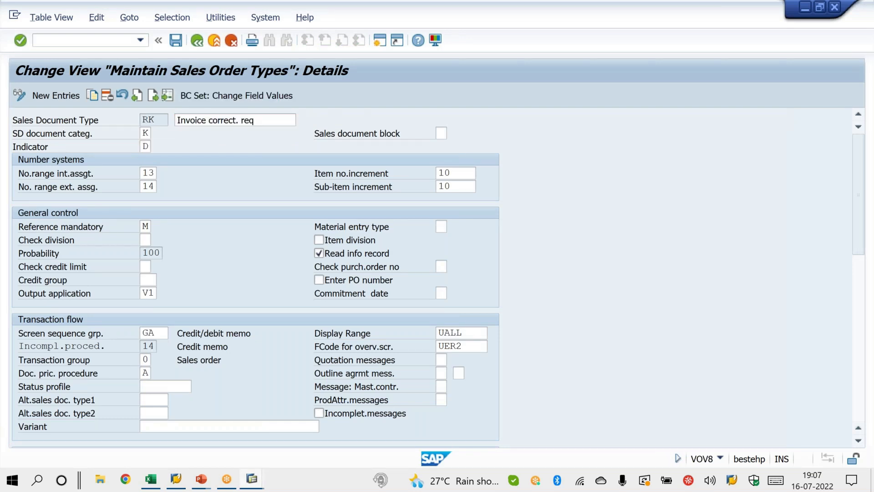
key(ctrl+s)
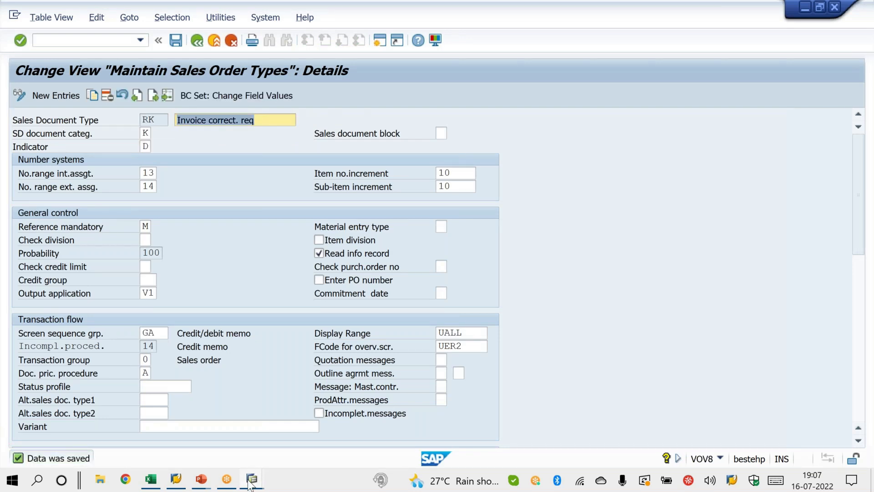
Step: Switch to the order session, restart VA01 and create the RK request again with reference to the same billing document
click(250, 481)
click(332, 449)
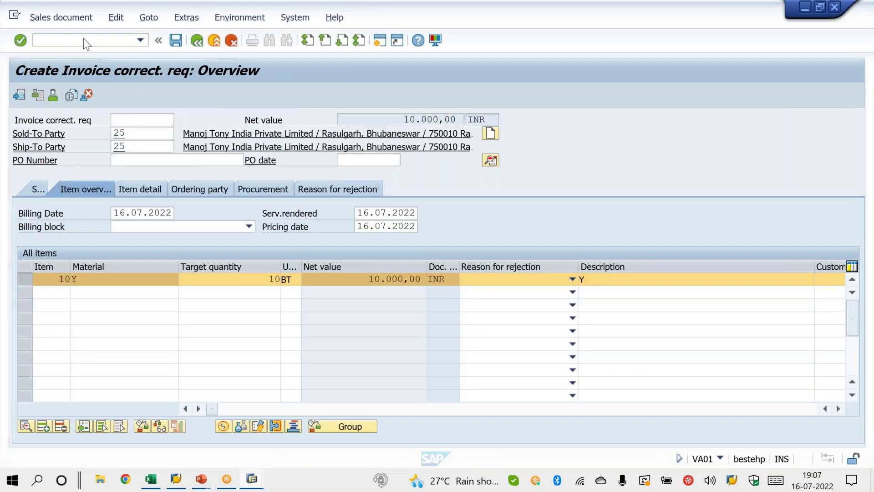
click(83, 39)
text(/NVA0)
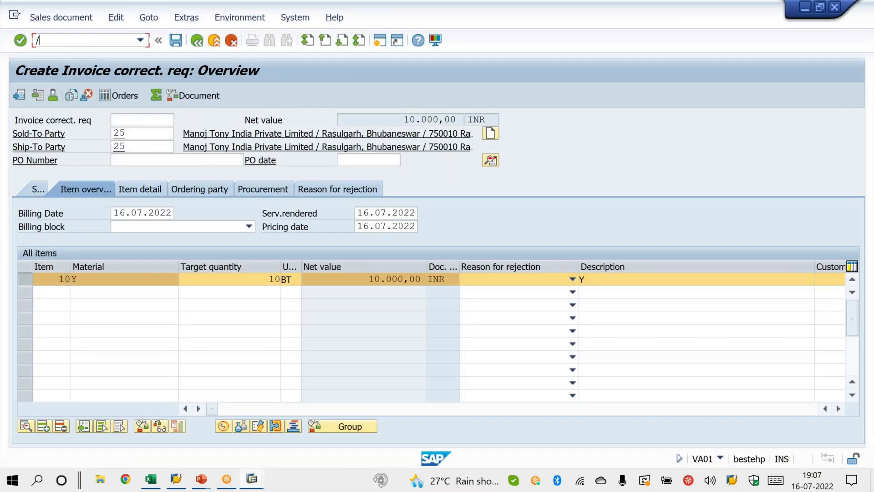
text(1)
key(Return)
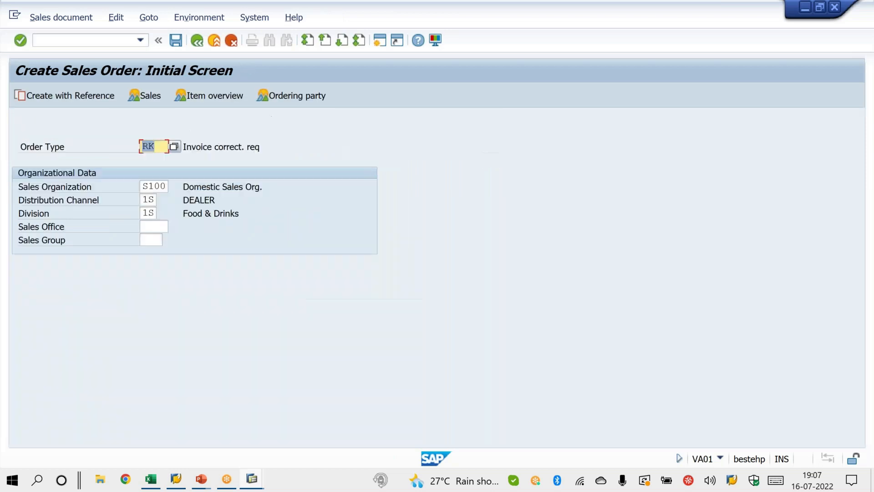
key(F8)
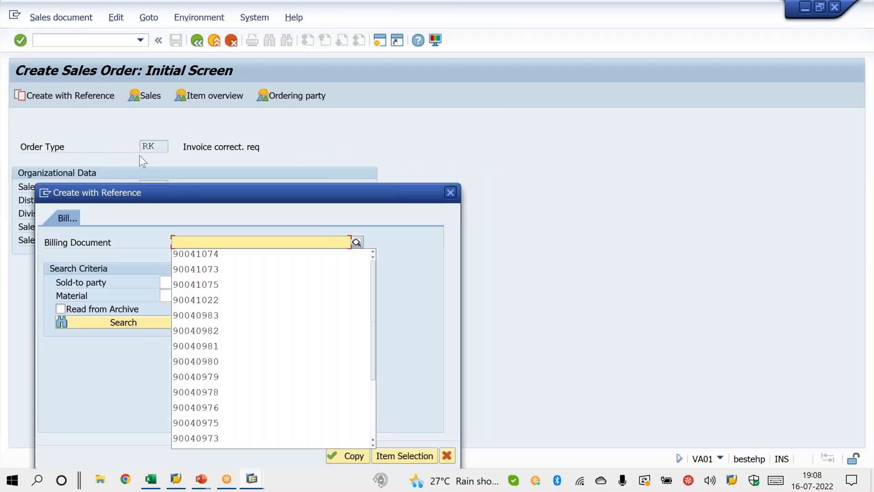
click(234, 259)
click(345, 457)
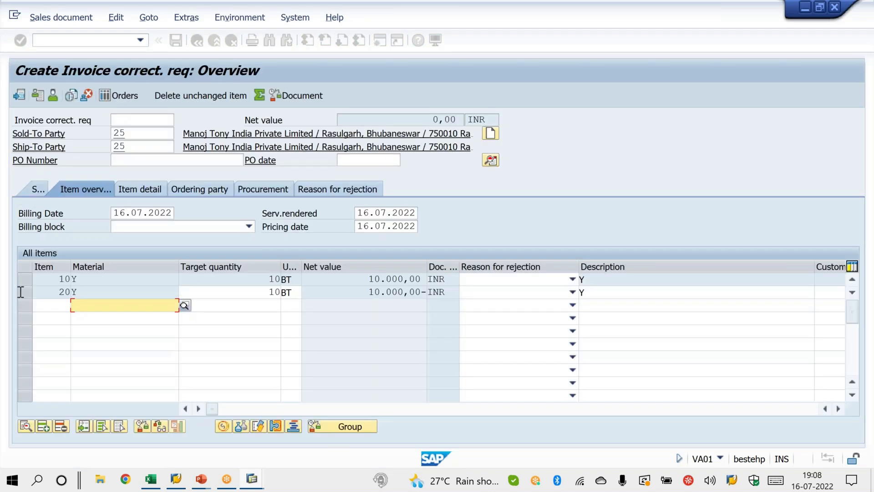
Step: Highlight items 10 and 20 of the request, and the target quantity and net value of item 10
click(24, 280)
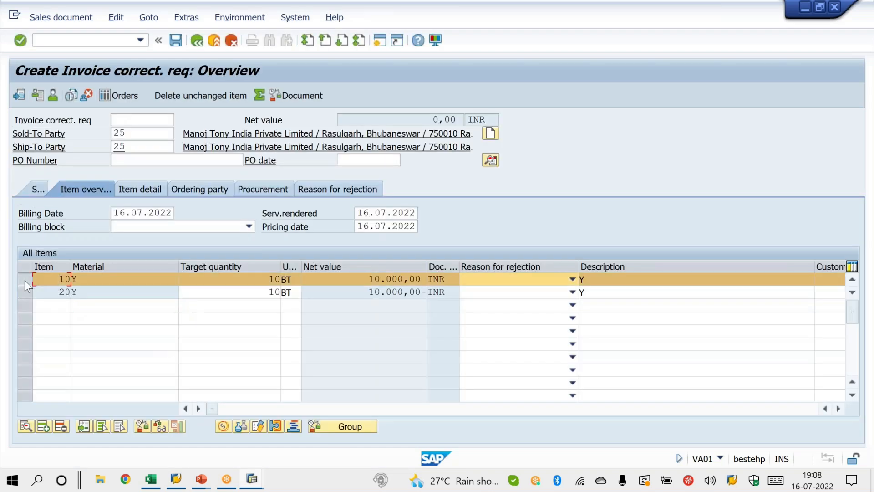
click(31, 294)
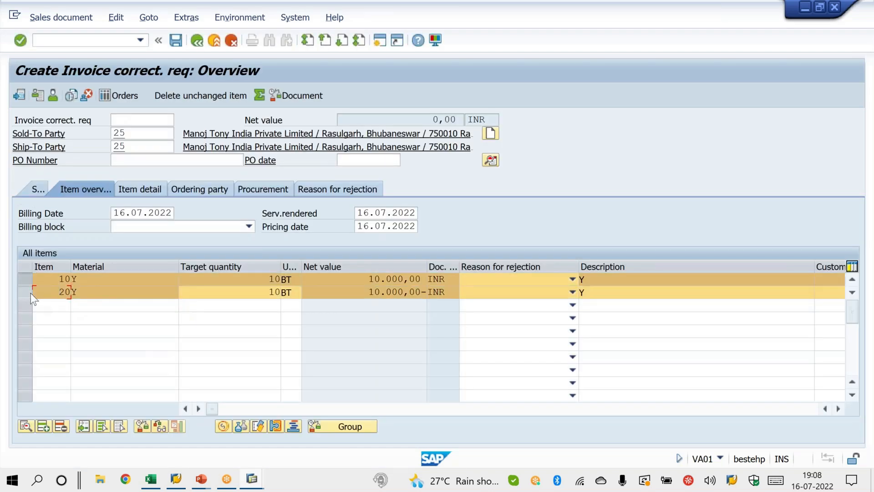
click(31, 293)
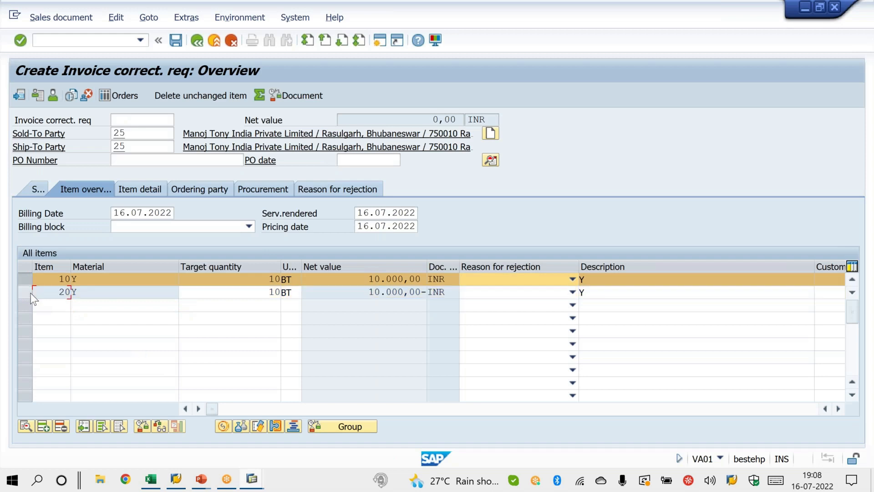
click(23, 281)
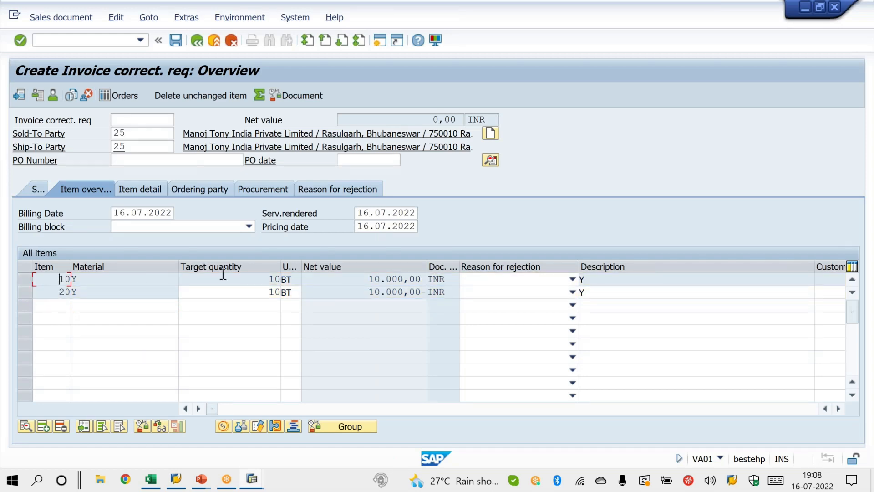
drag(248, 278, 337, 278)
drag(370, 279, 422, 279)
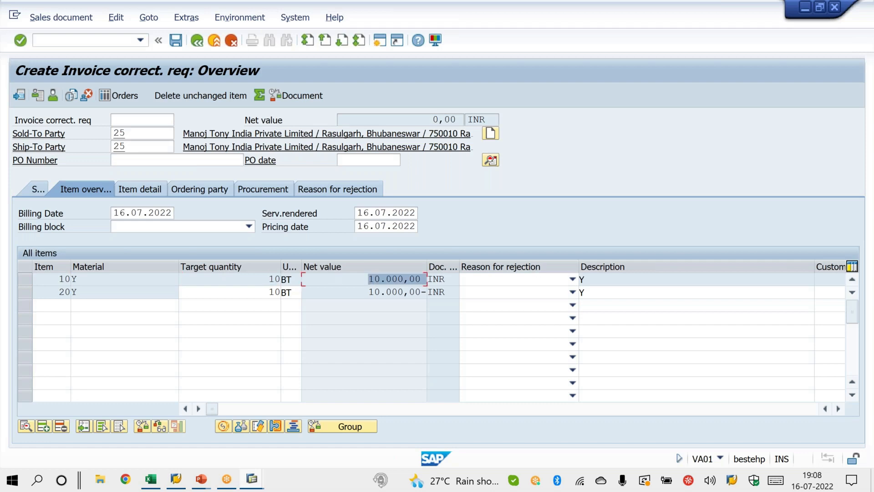
Step: Switch to the PowerPoint slide show and advance to the slide asking what an invoice correction request is
click(200, 480)
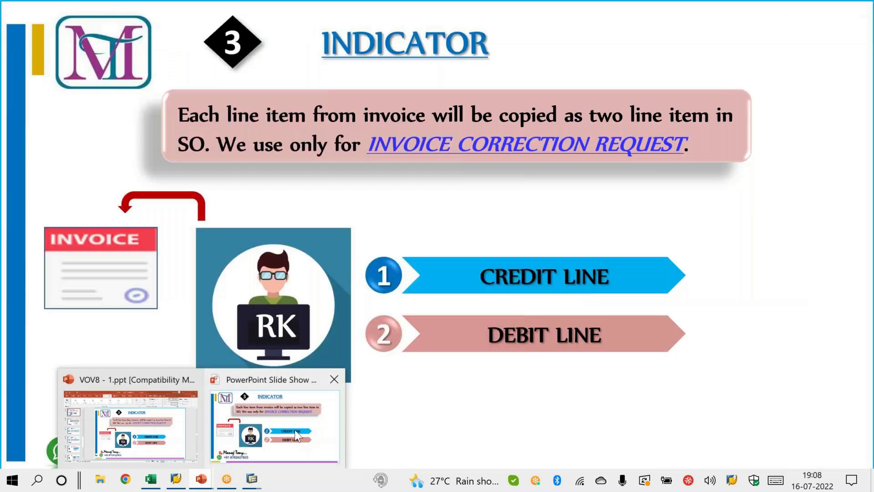
click(296, 434)
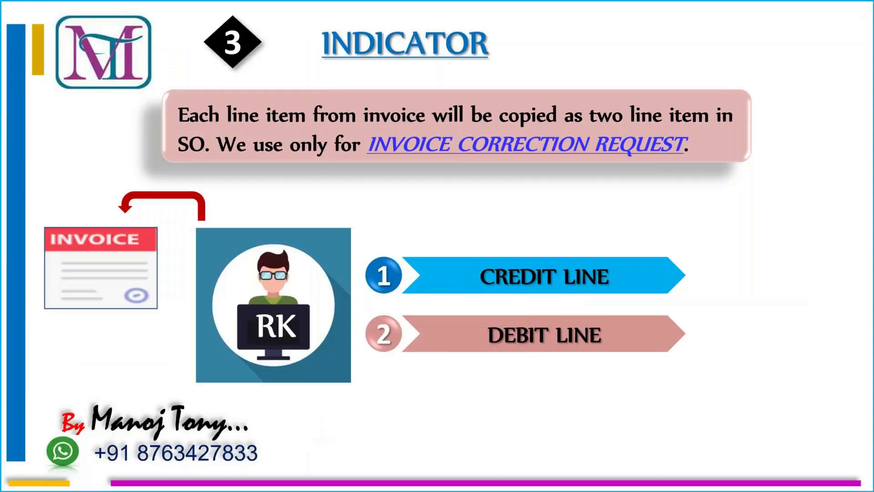
key(Right)
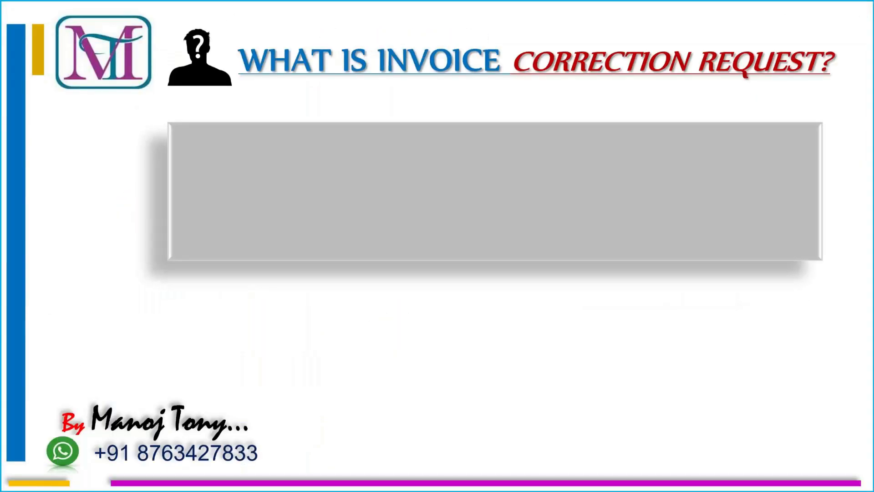